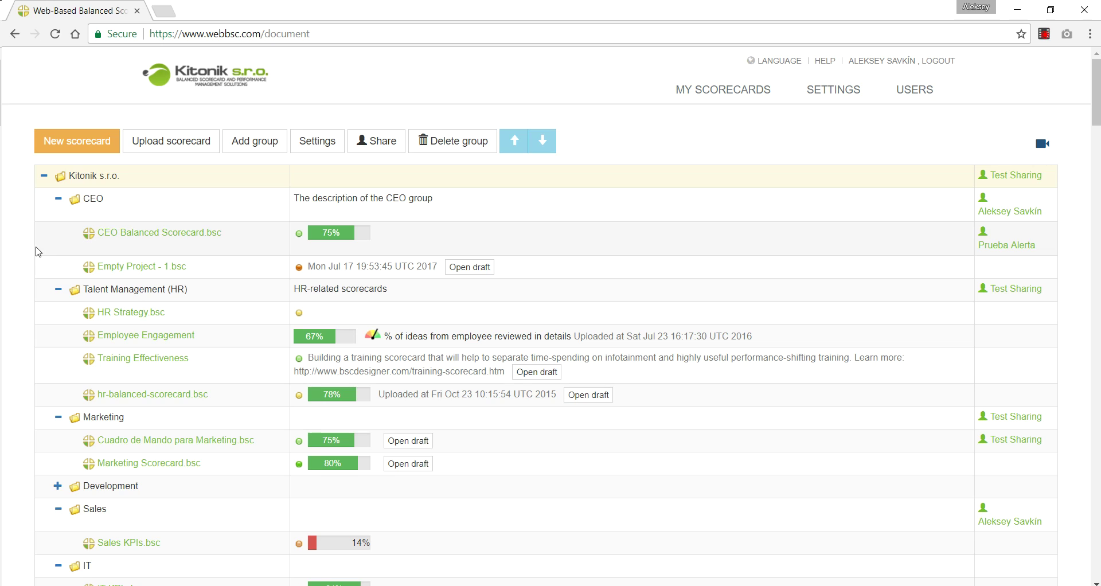
- Look through the scorecard groups in the account's list of scorecards
scroll(37, 248, down, 1)
scroll(36, 251, up, 1)
scroll(32, 251, down, 2)
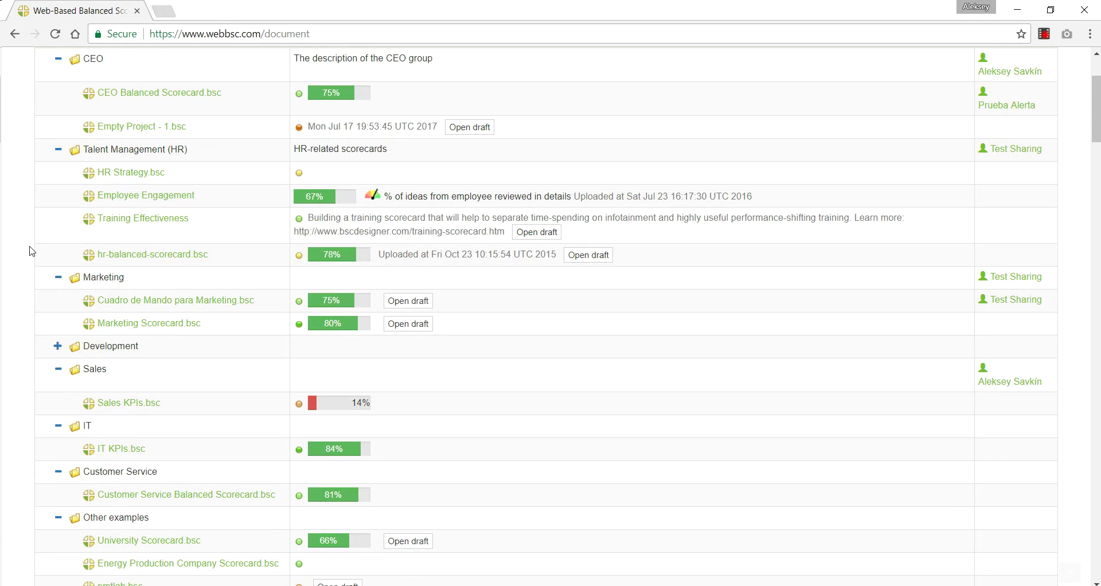
scroll(29, 250, down, 1)
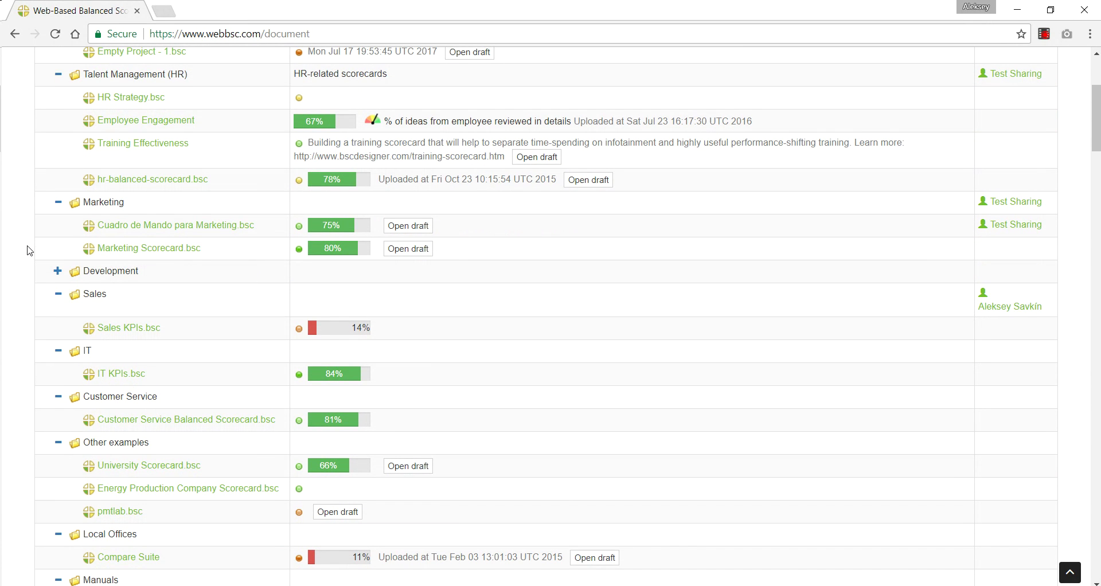
click(129, 443)
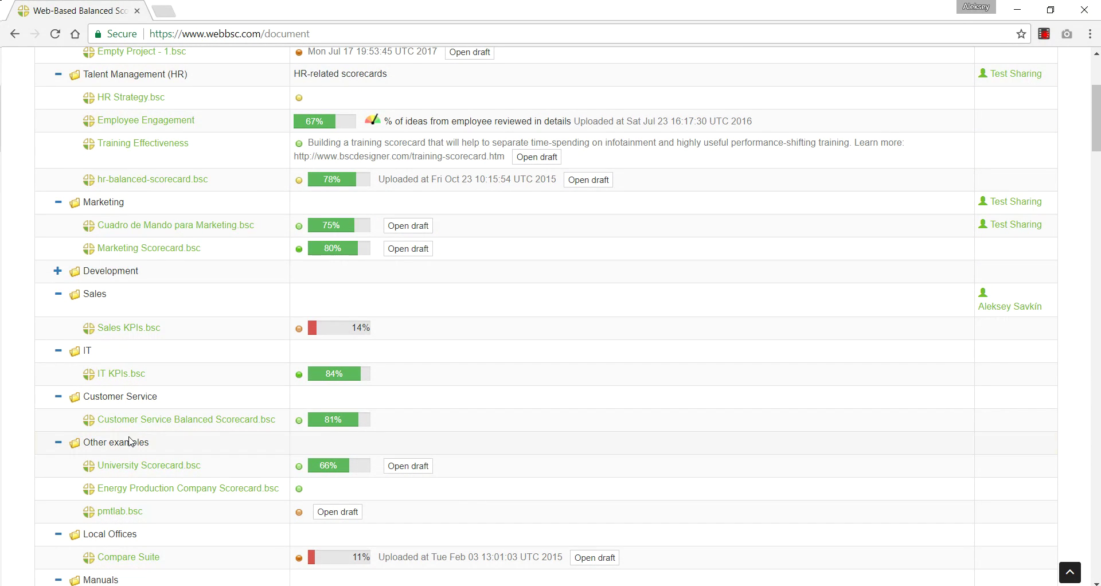
scroll(3, 361, up, 3)
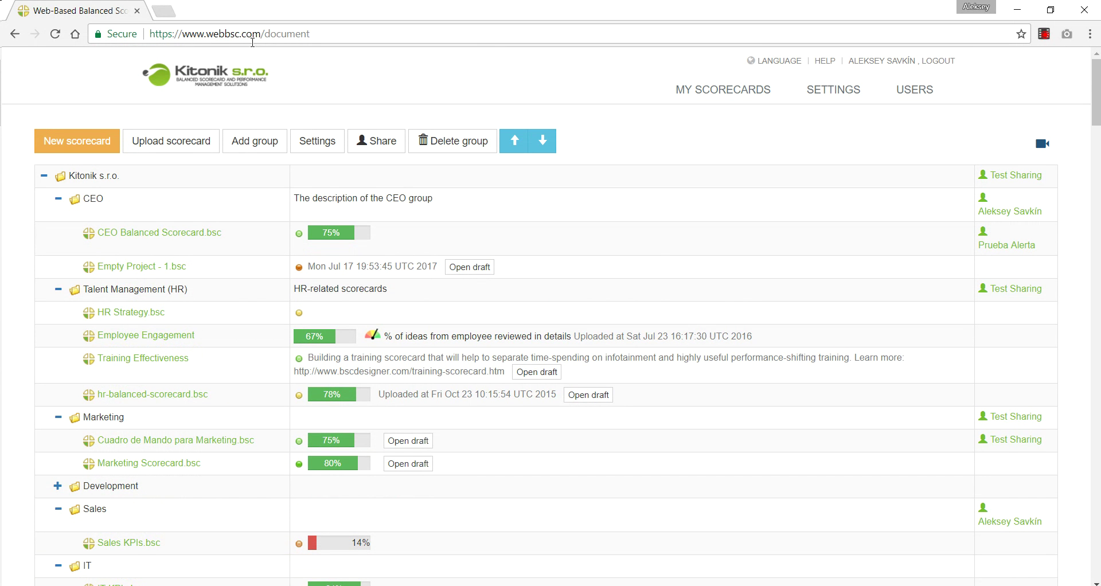
- Create a new scorecard named "Clinical Analysis Lab" from the New Project with 4 Perspectives template
click(98, 147)
click(439, 167)
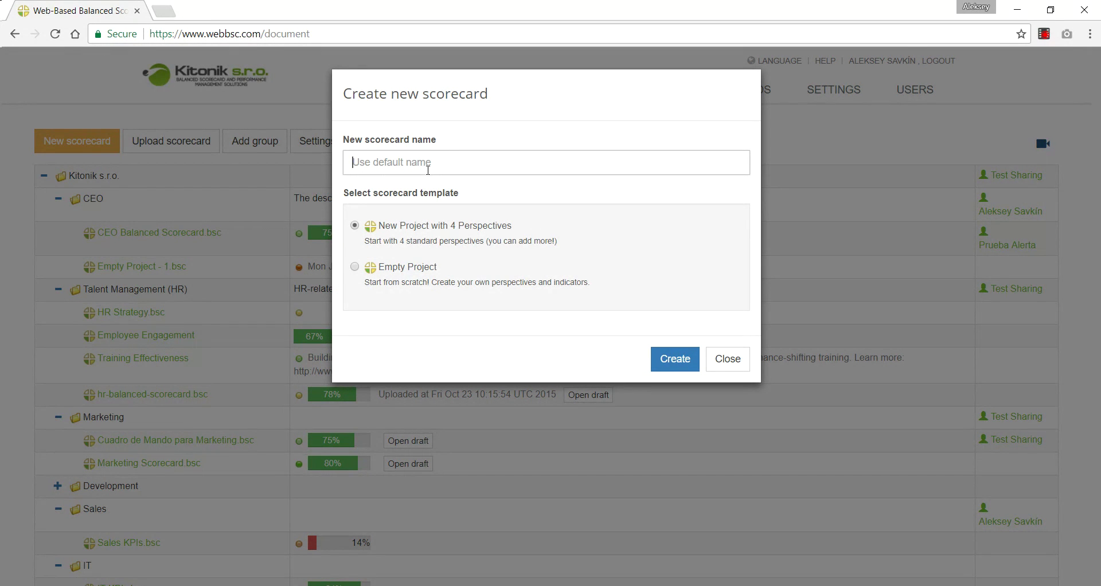
text(Clinical Analysis Lab)
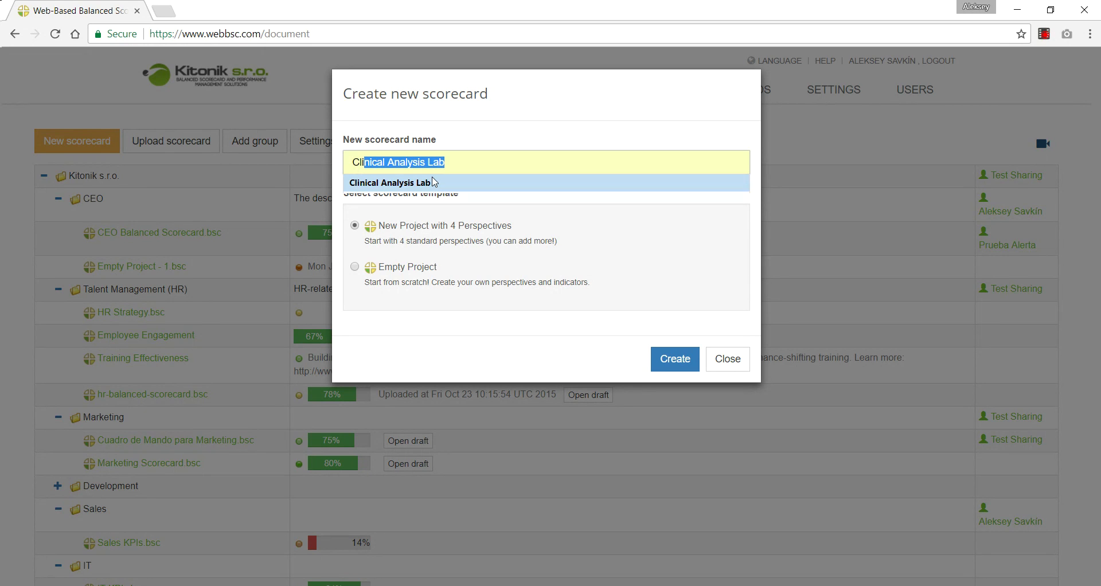
click(438, 183)
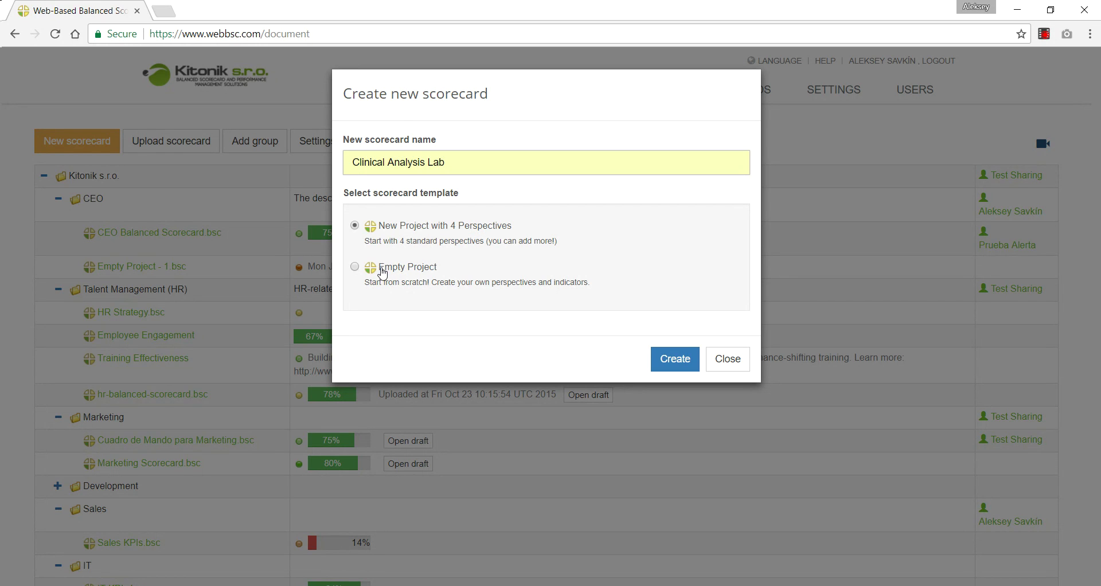
click(675, 359)
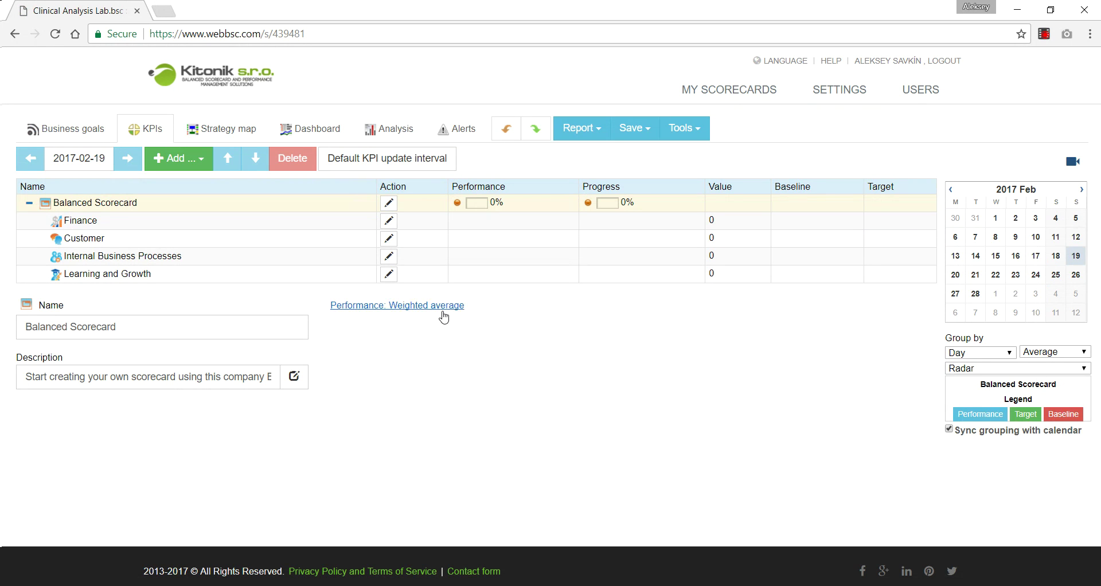
- Examine the new scorecard's strategy map, KPIs and business goals to see how the four perspectives are laid out
click(238, 139)
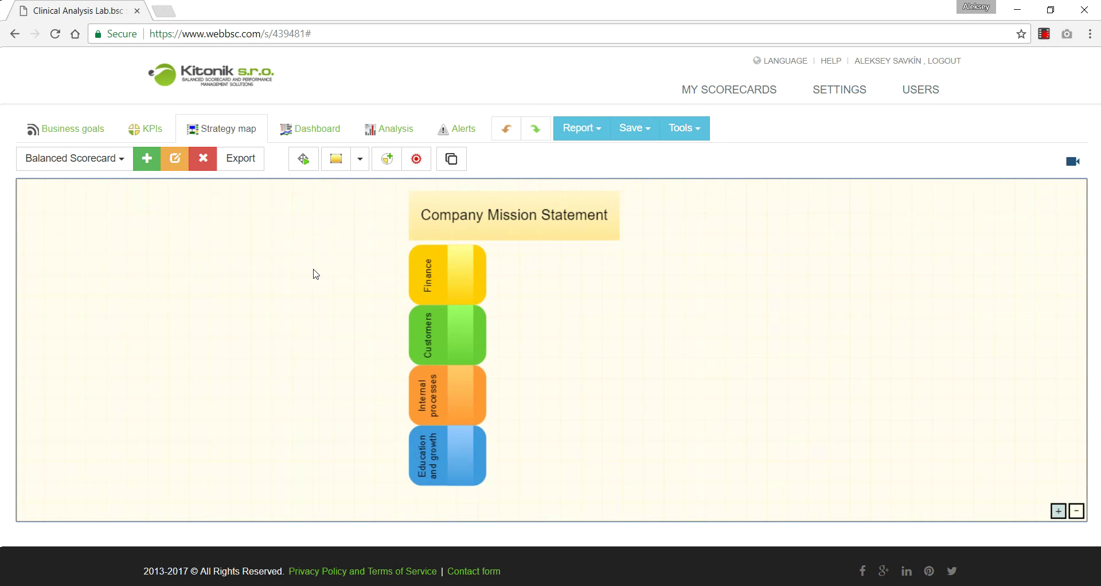
click(104, 140)
click(143, 139)
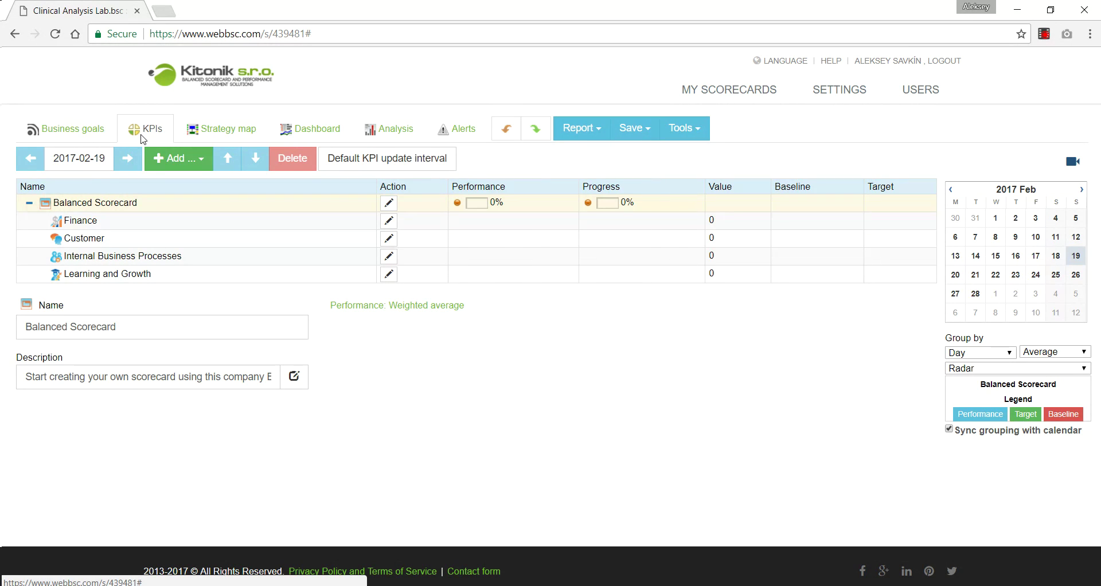
click(101, 138)
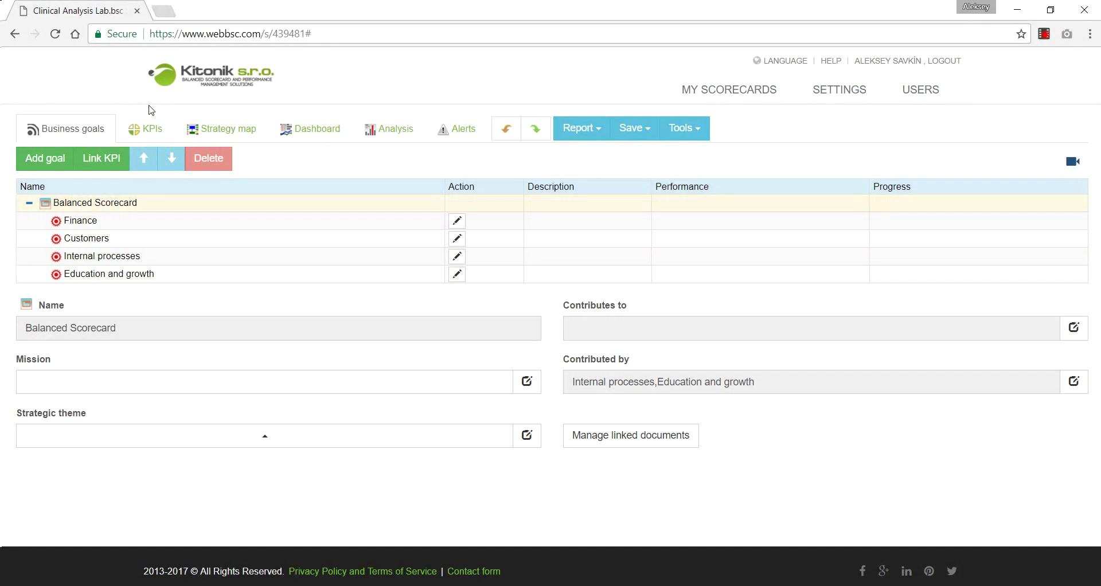
click(210, 131)
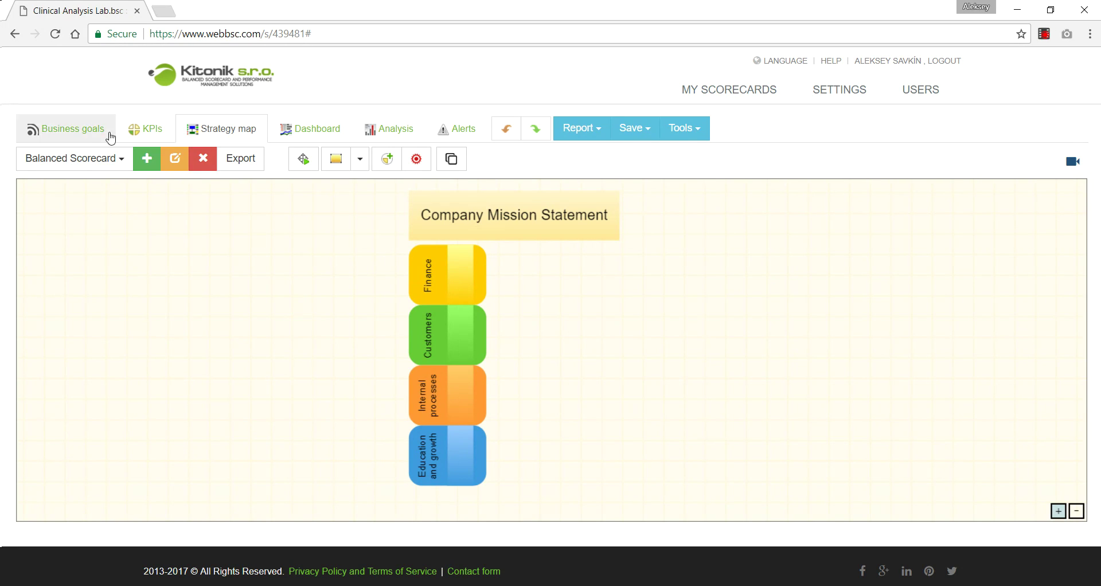
click(90, 129)
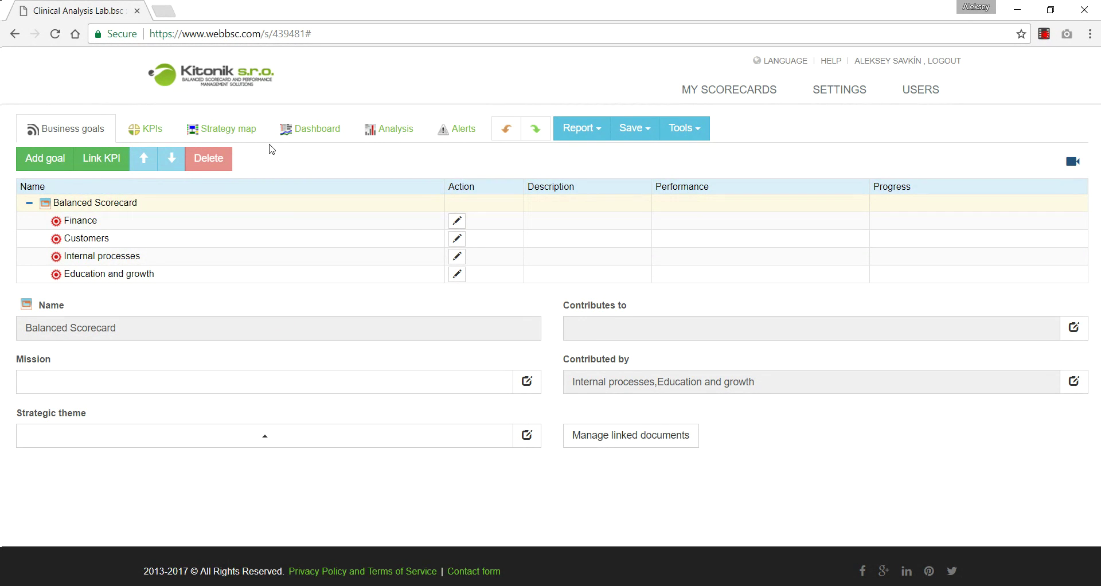
click(253, 136)
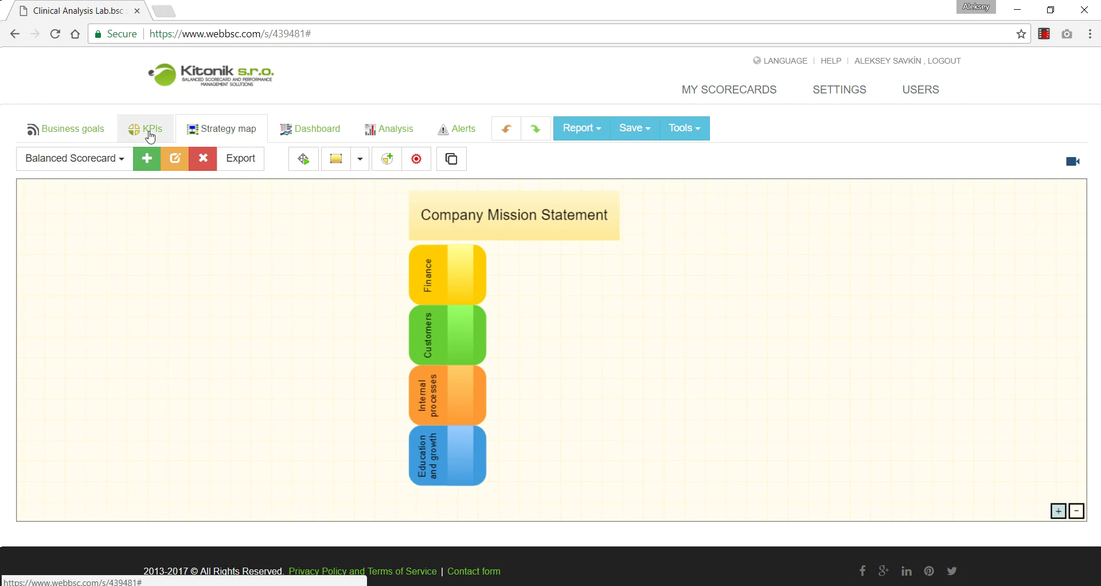
- Copy the hypothesis from the Notepad notes into the scorecard's mission, capitalized as "For each client we will design a tailor-made plan for preventive analysis"
click(101, 136)
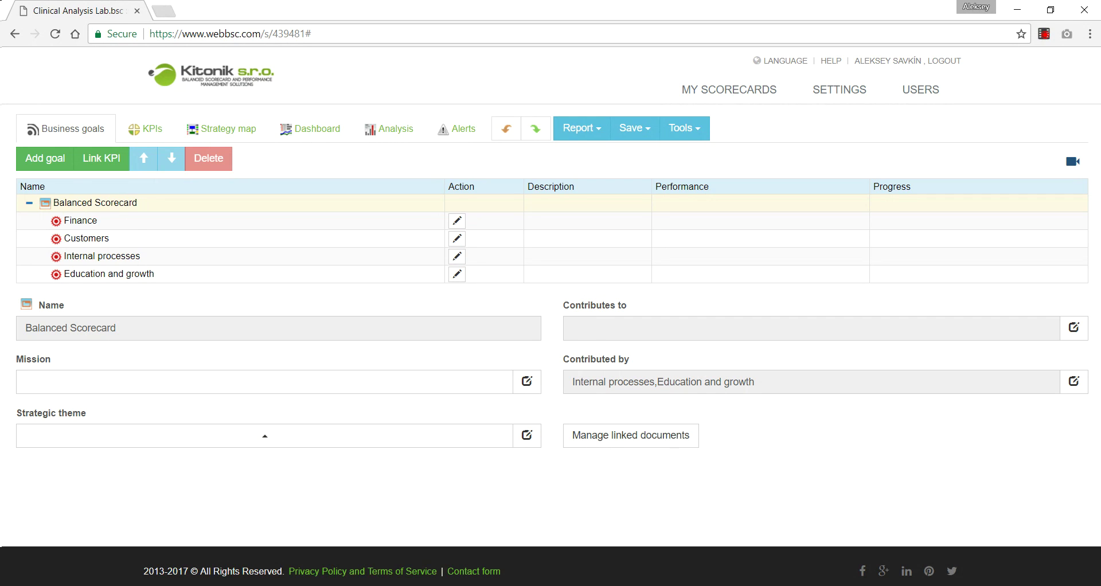
mouse_move(373, 582)
click(370, 552)
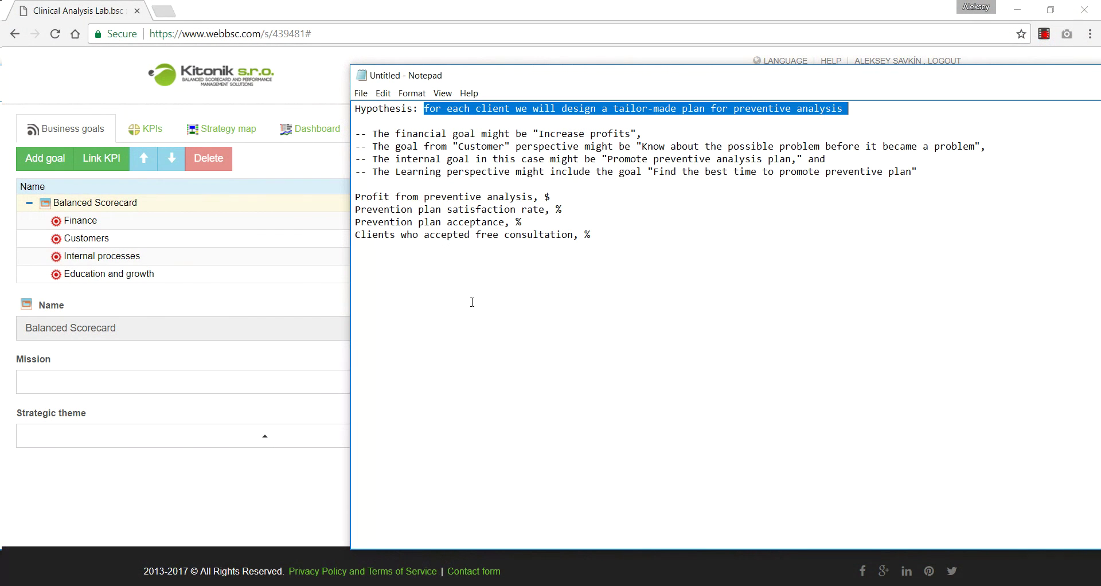
drag(848, 110, 425, 112)
key(ctrl+c)
click(150, 378)
key(ctrl+v)
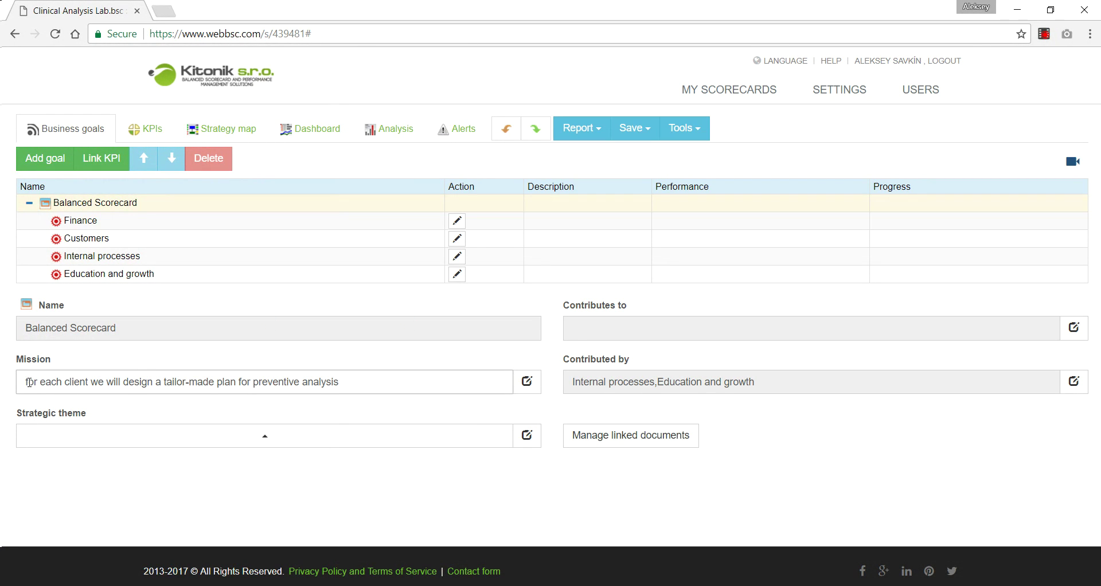
click(29, 382)
key(BackSpace)
text(F)
click(81, 472)
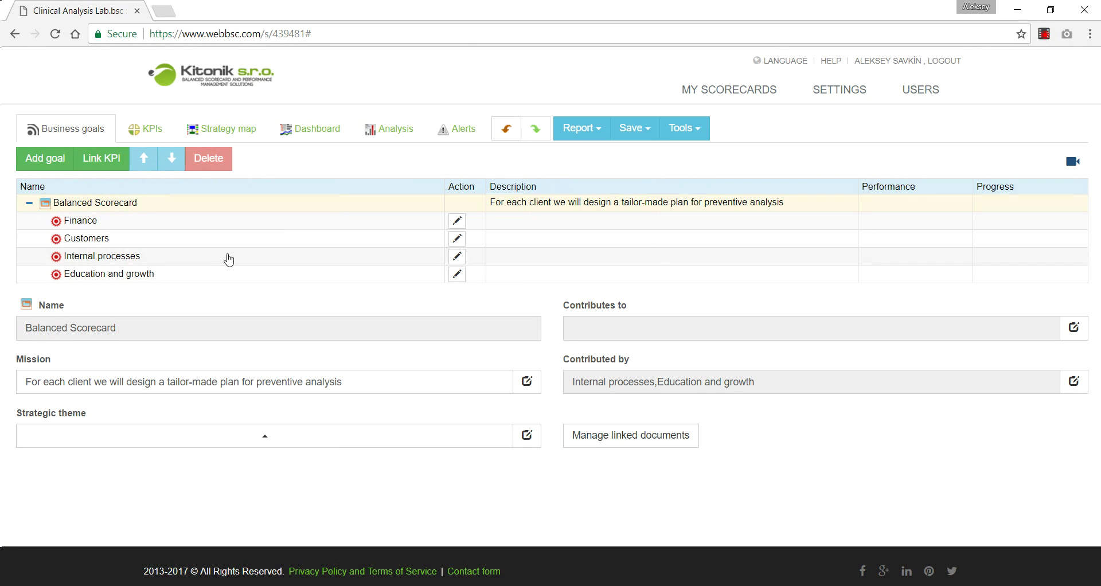
- Regenerate the strategy map with the placement wizard in the Balanced scorecard style
click(232, 140)
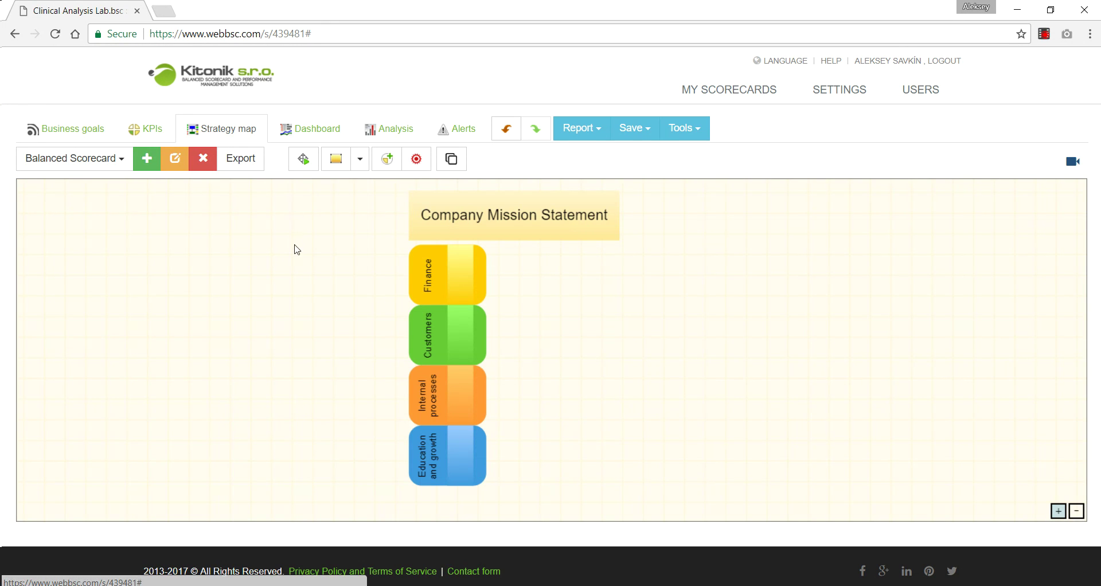
click(302, 160)
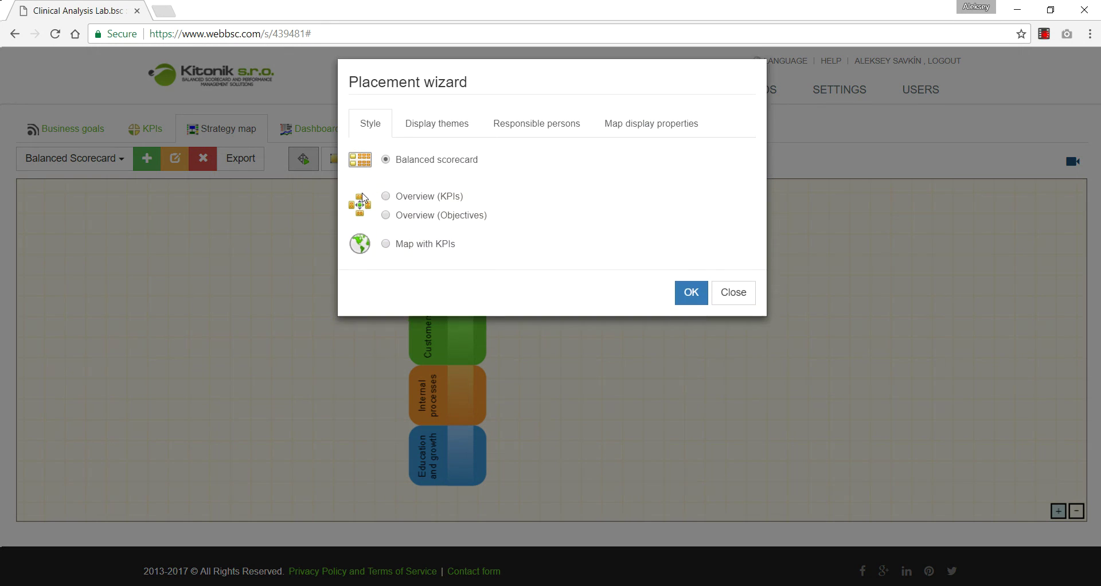
click(680, 306)
drag(450, 244, 323, 265)
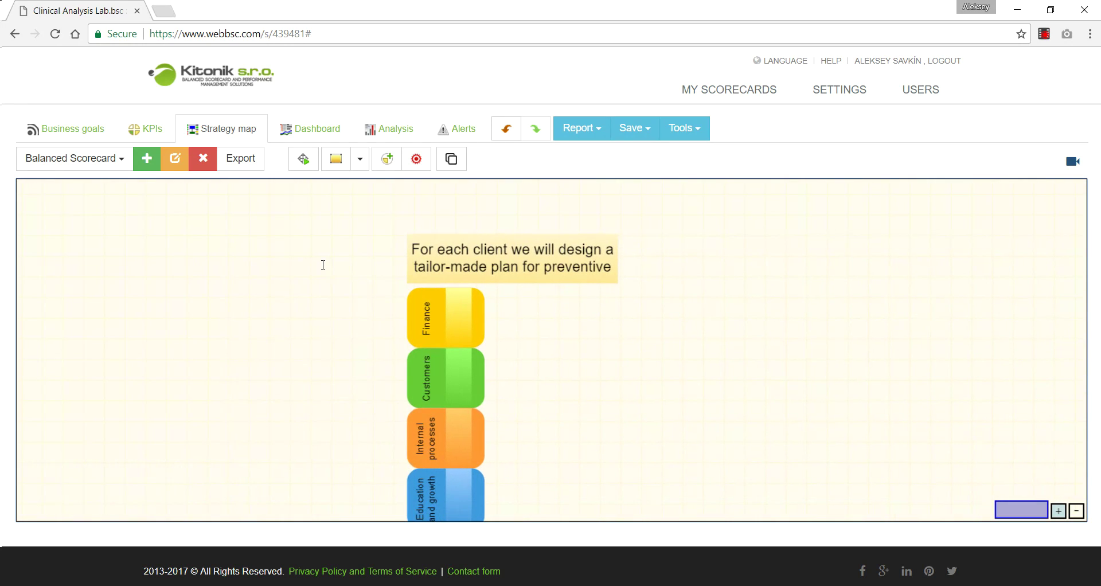
drag(330, 314, 316, 276)
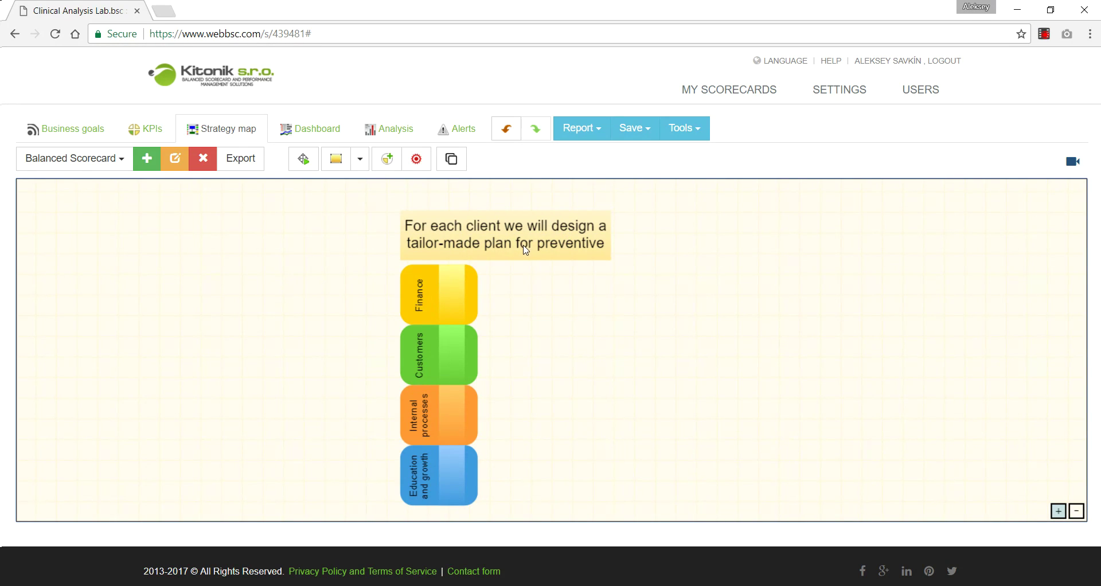
- Compare the mission and the Finance goal in the business goals with their display on the strategy map
click(98, 138)
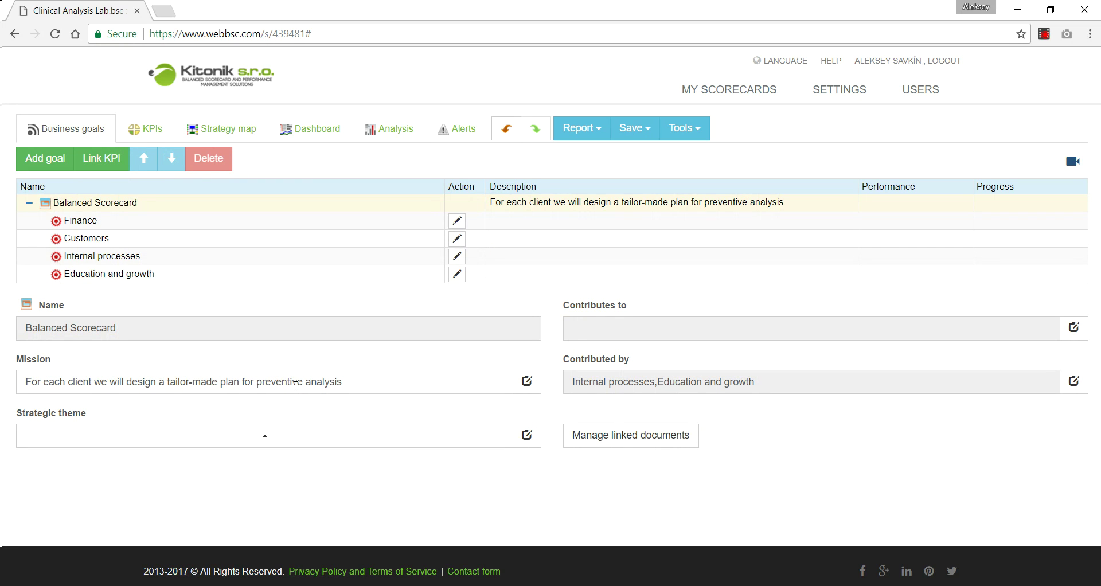
click(246, 138)
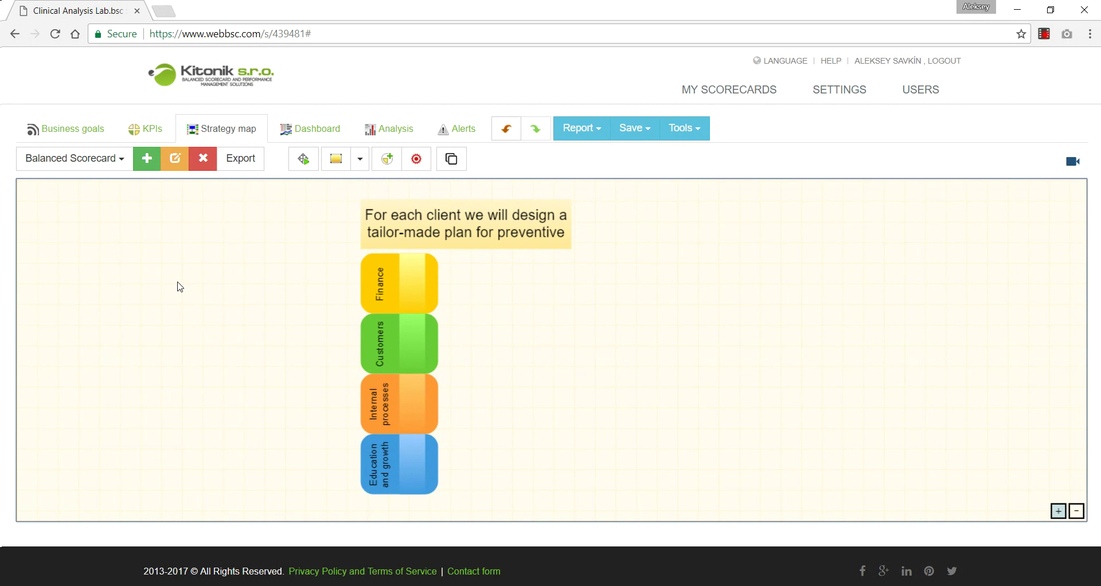
click(103, 139)
click(116, 221)
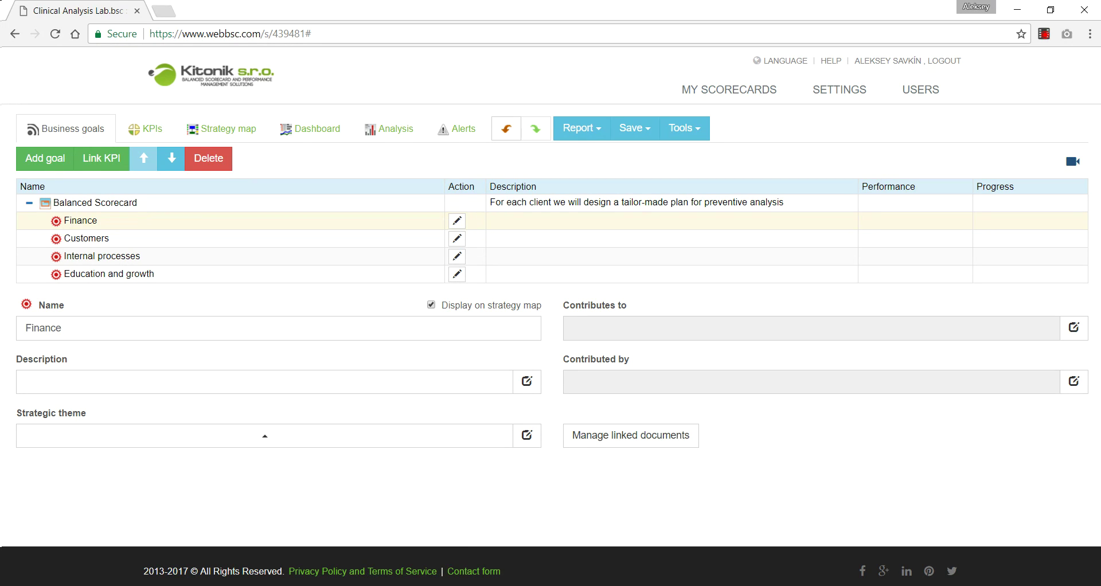
click(250, 136)
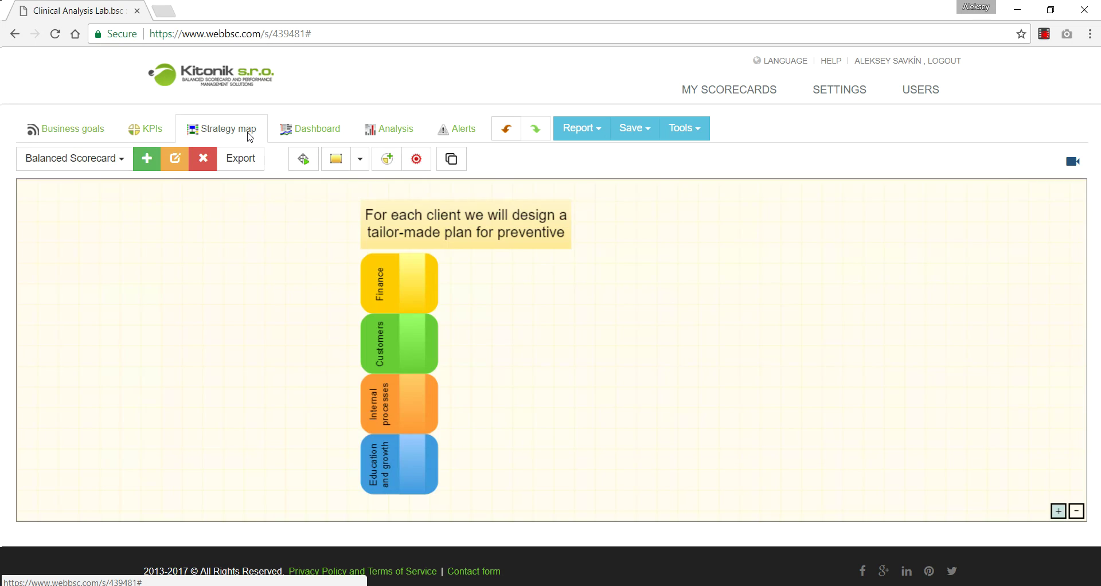
- Add a business goal under Finance and name it "Increase profits", copying the name from the Notepad notes
click(91, 133)
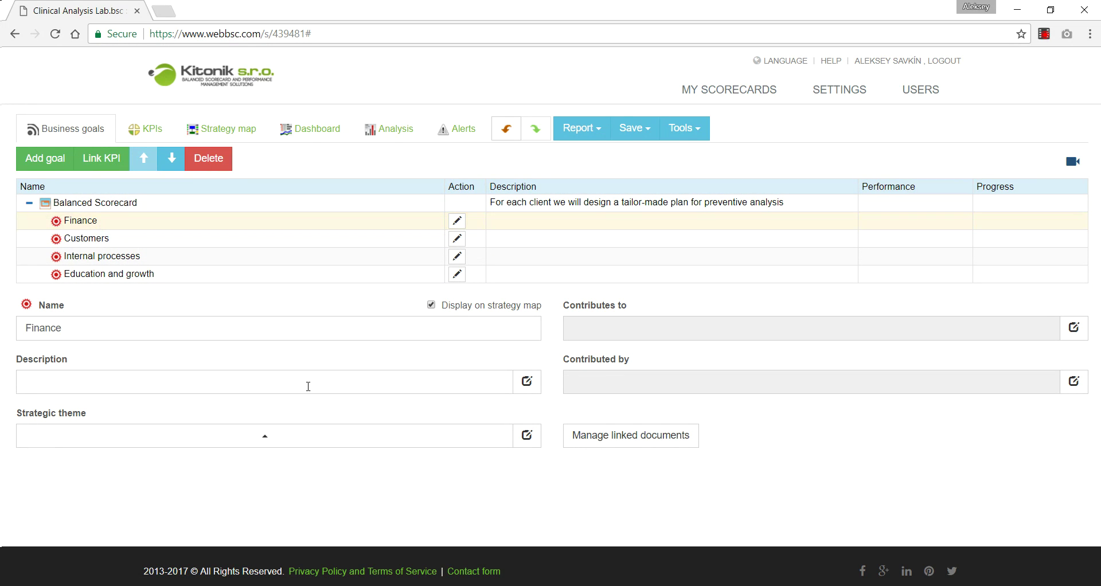
key(alt+Tab)
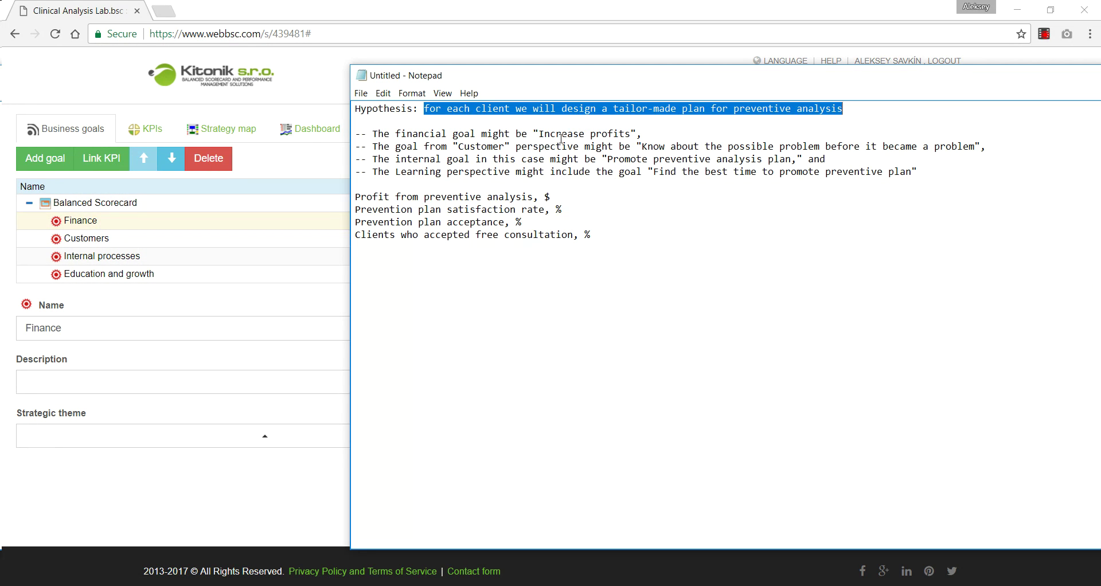
drag(537, 133, 636, 133)
key(ctrl+c)
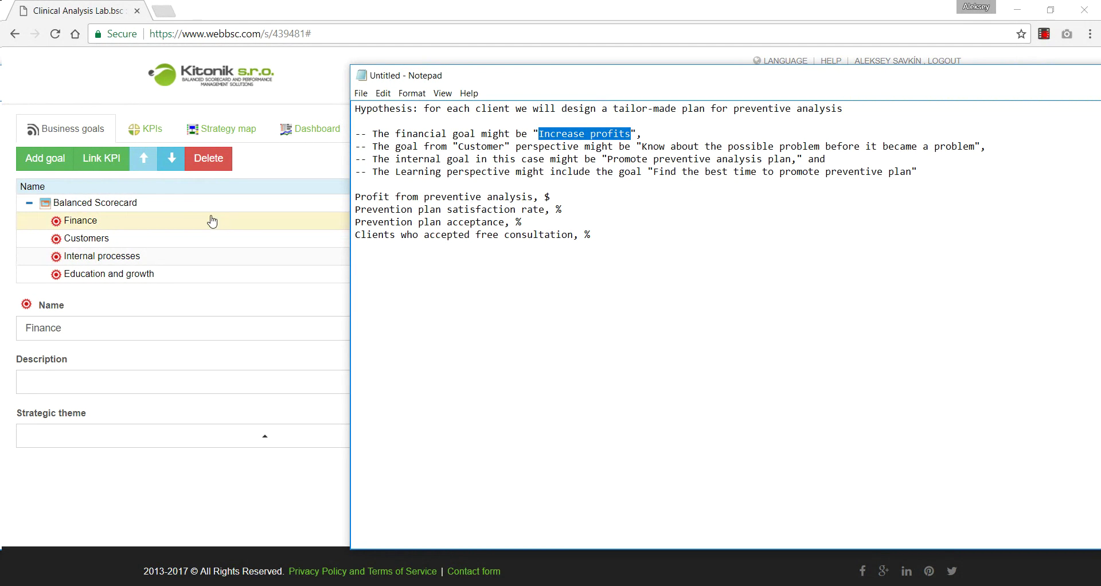
click(168, 221)
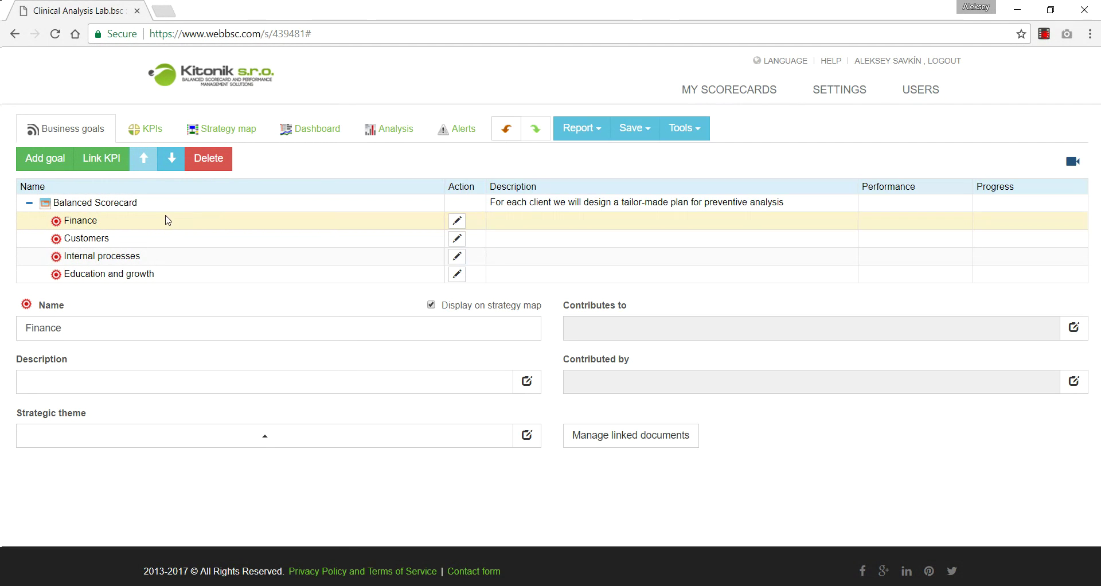
click(63, 165)
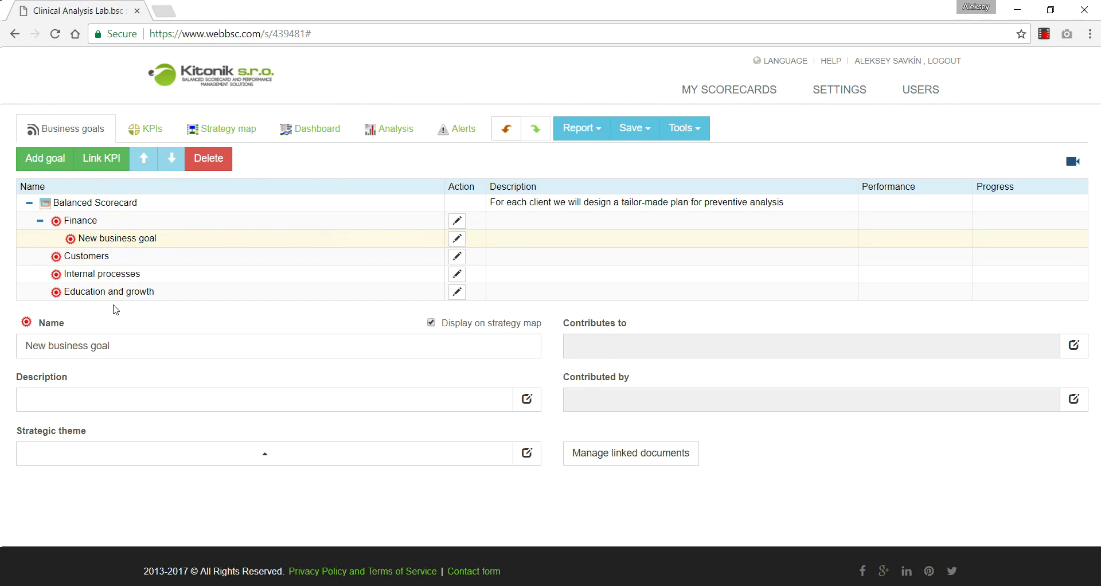
triple_click(125, 340)
key(ctrl+v)
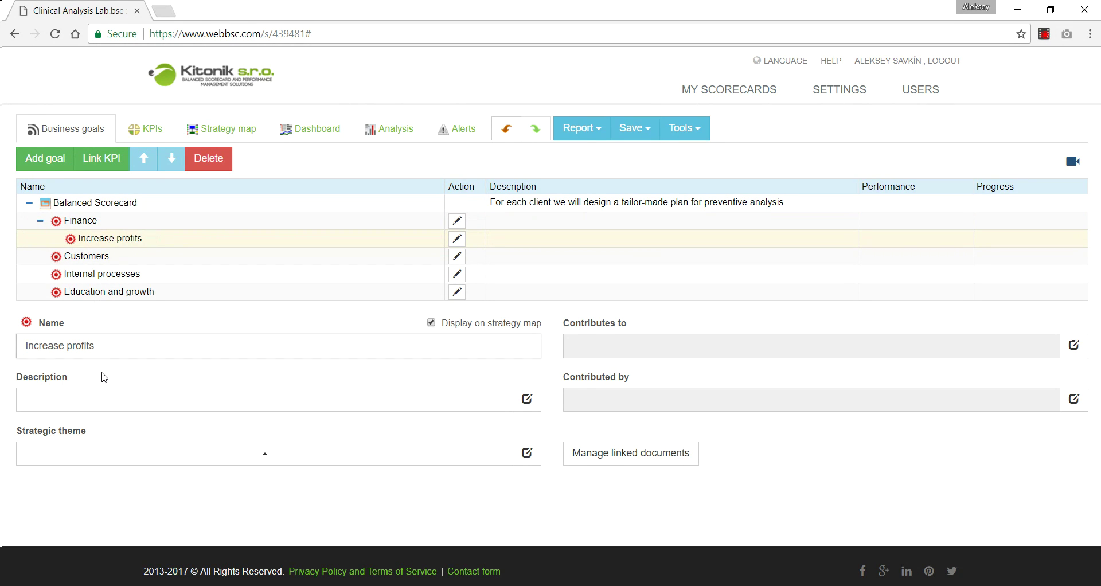
- Add a sub-goal named "Cut some costs" under the Increase profits goal
click(128, 222)
click(131, 239)
click(61, 163)
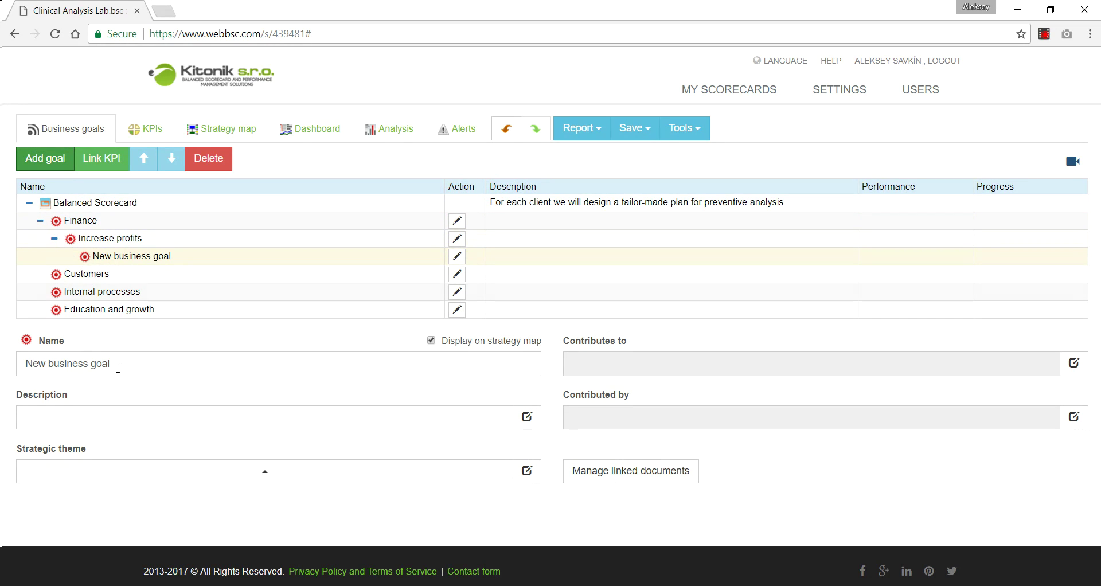
triple_click(125, 360)
text(Cut some costs)
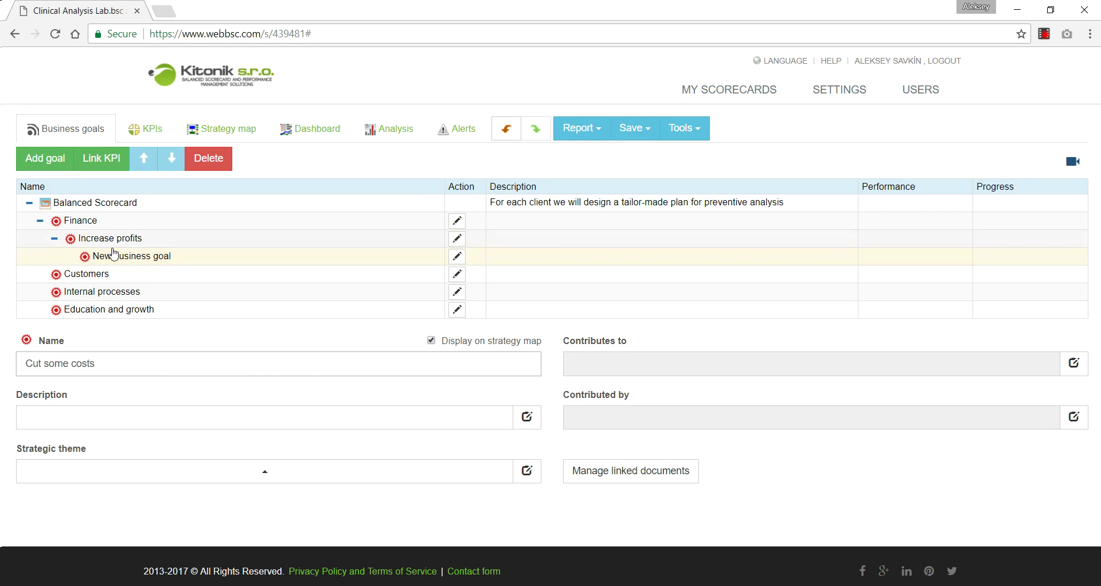
- Add a second sub-goal named "Increase revenue" under the Increase profits goal and view it on the strategy map
click(115, 239)
click(45, 159)
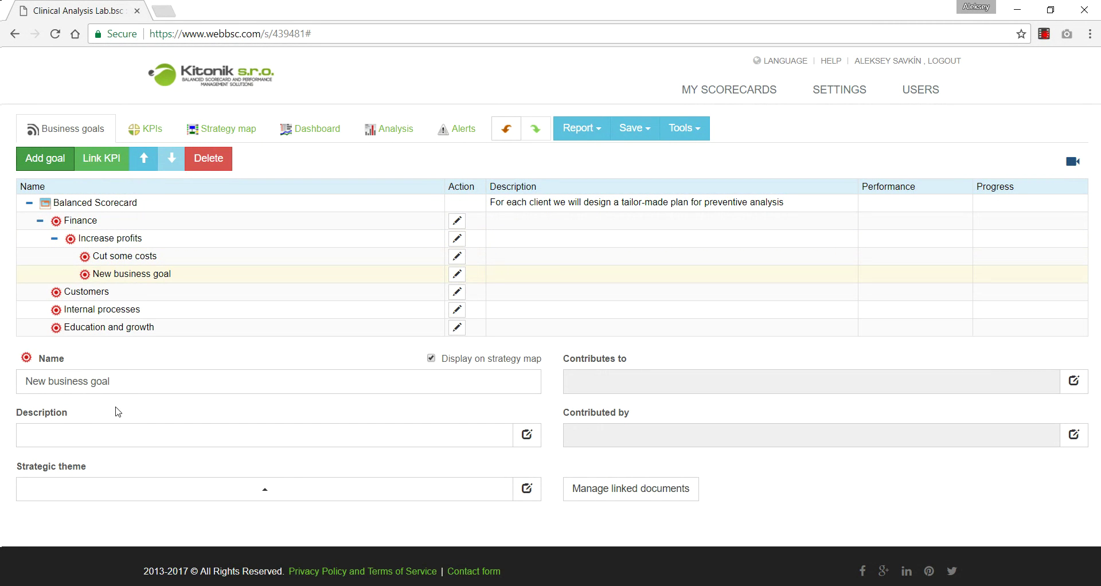
drag(123, 386, 12, 377)
text(Incre)
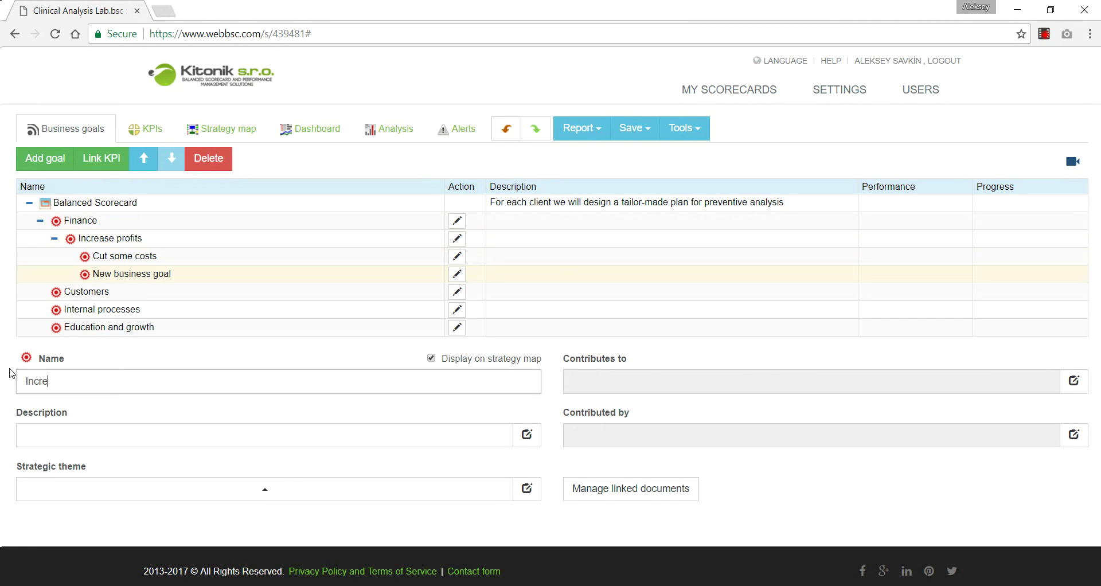
text(sa)
key(BackSpace)
text(e revenue)
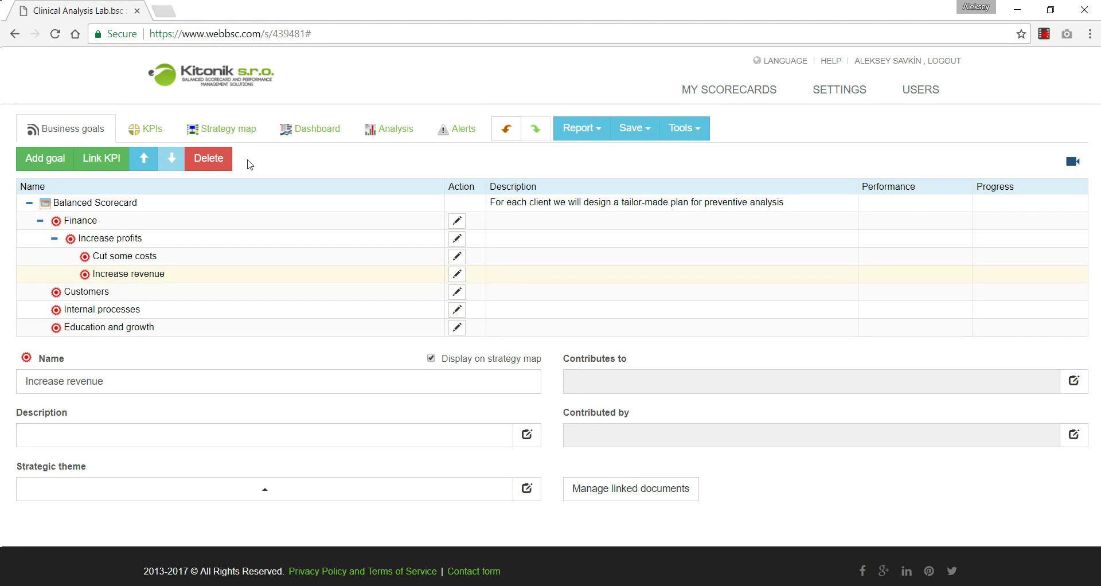
click(222, 128)
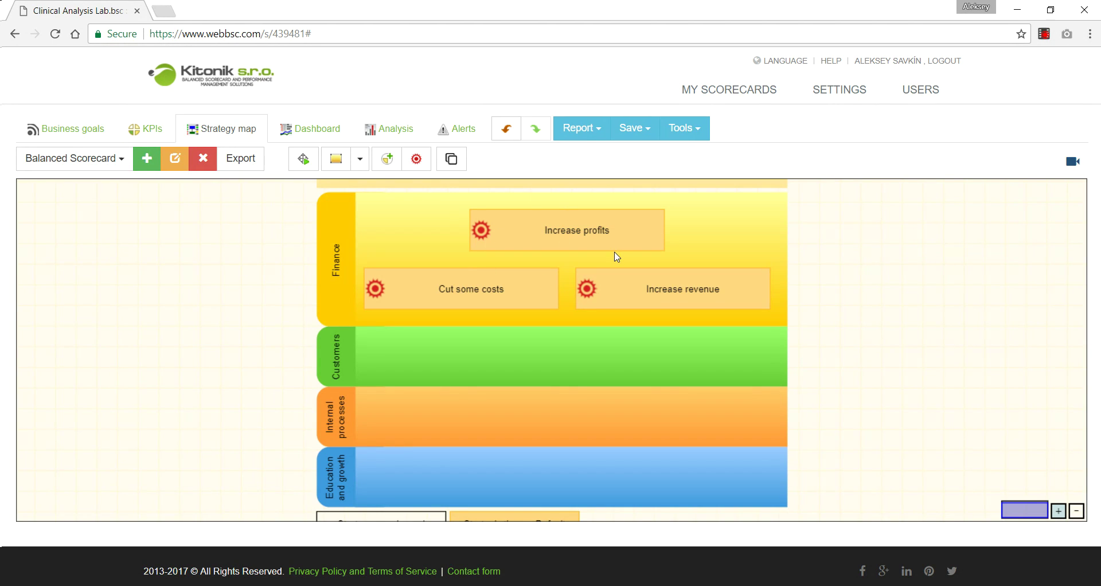
- Turn off strategy map display for the Cut some costs and Increase revenue goals
click(93, 139)
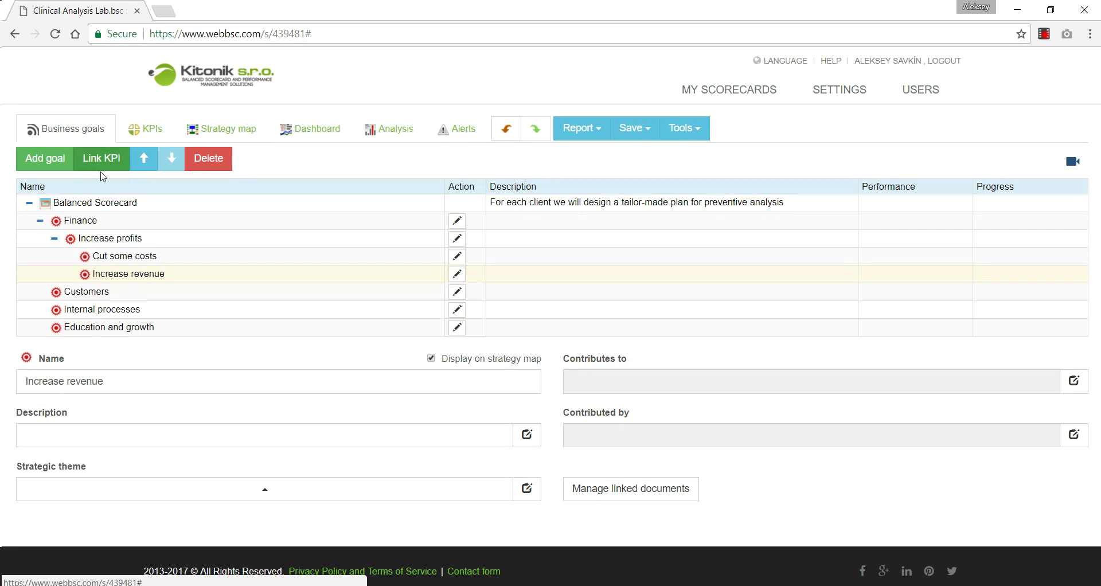
click(146, 257)
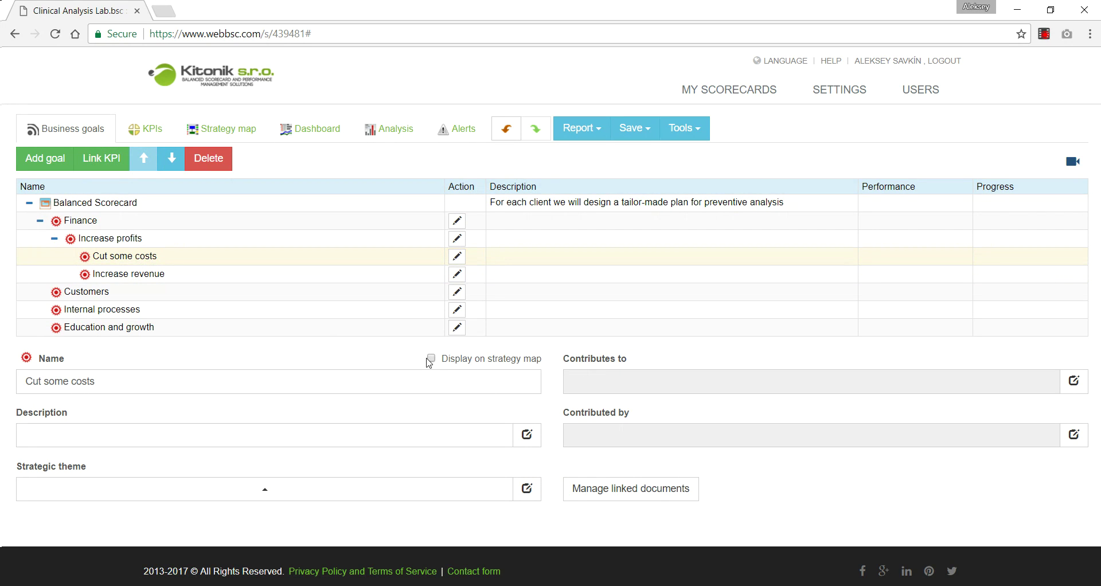
click(206, 280)
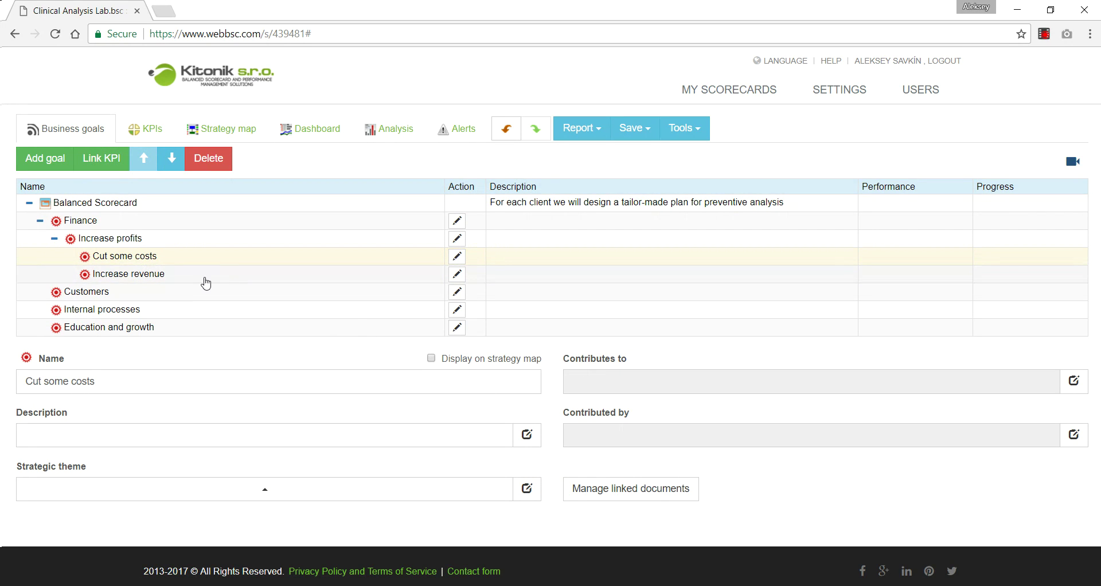
click(431, 358)
click(144, 240)
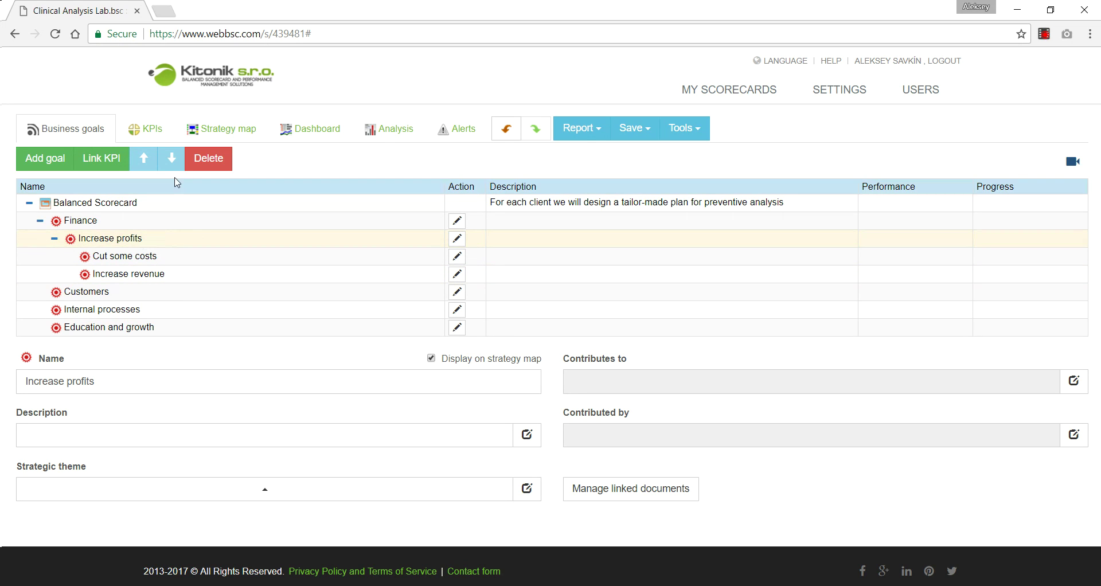
- Regenerate the strategy map with the placement wizard to apply the changed goal display settings
click(220, 135)
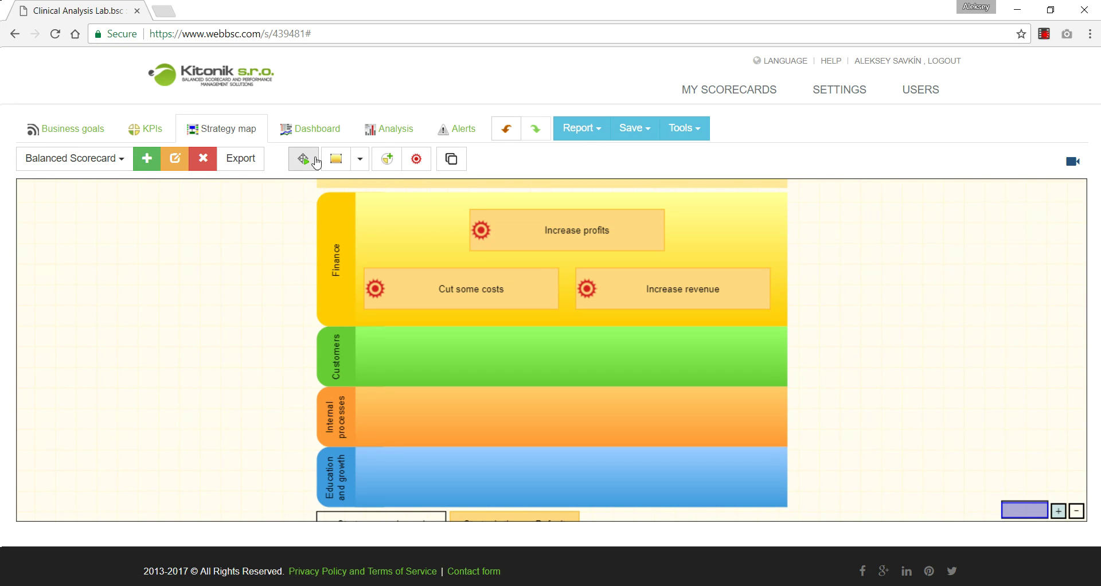
click(304, 159)
click(692, 307)
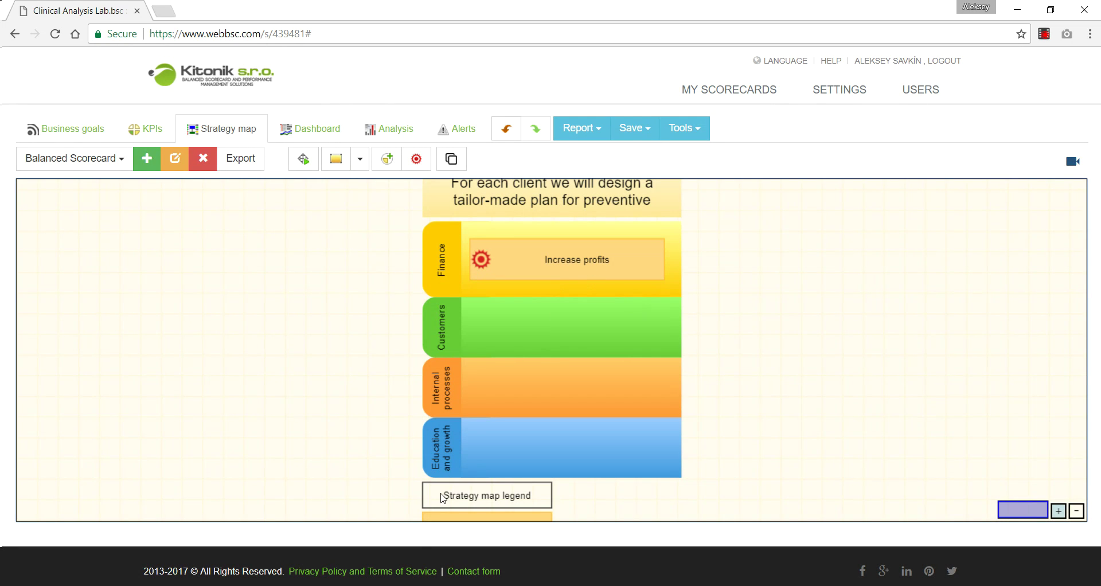
- Add a Customers goal named "Know about the possible problem before it became a problem", copied from the Notepad notes, and check it on the strategy map
click(373, 580)
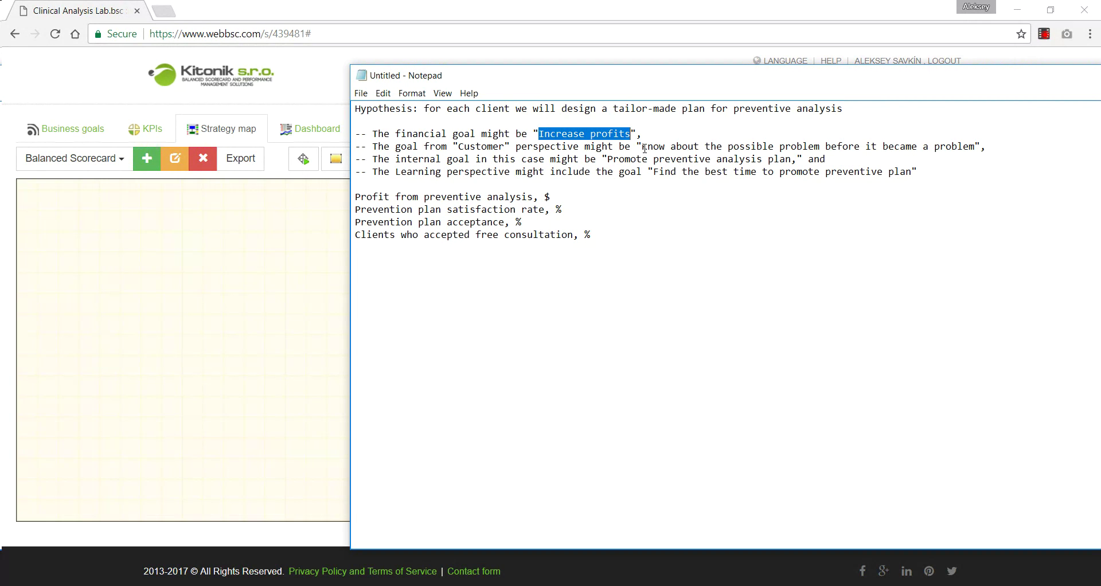
drag(642, 147, 827, 146)
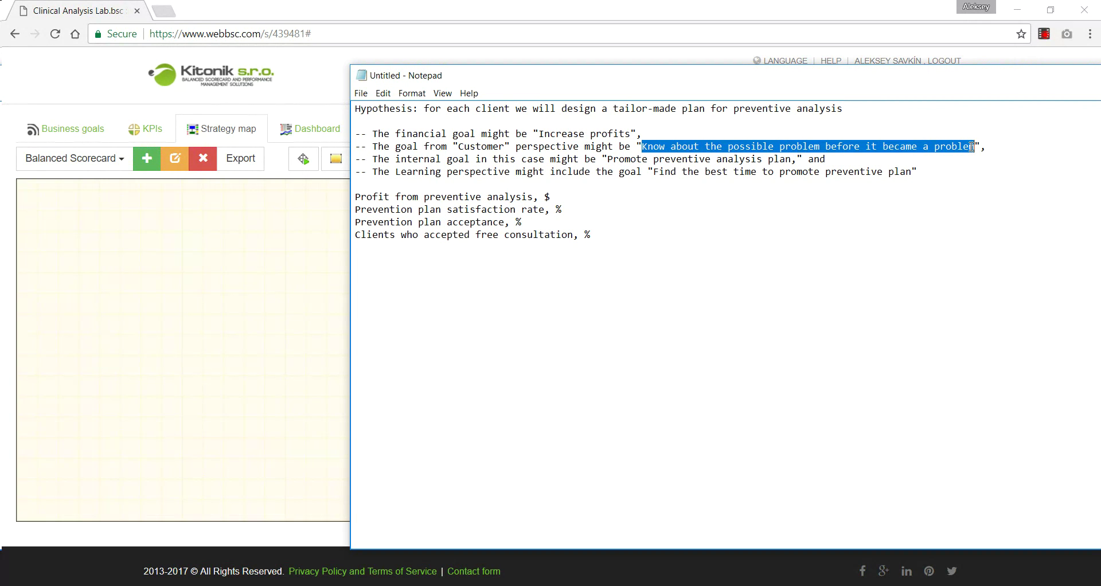
click(260, 322)
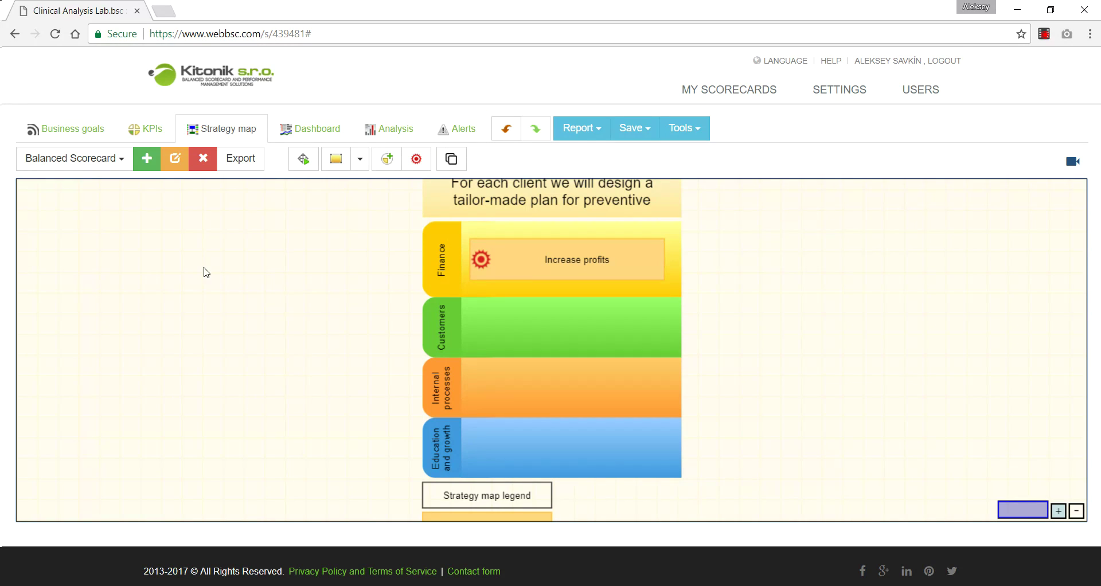
click(81, 132)
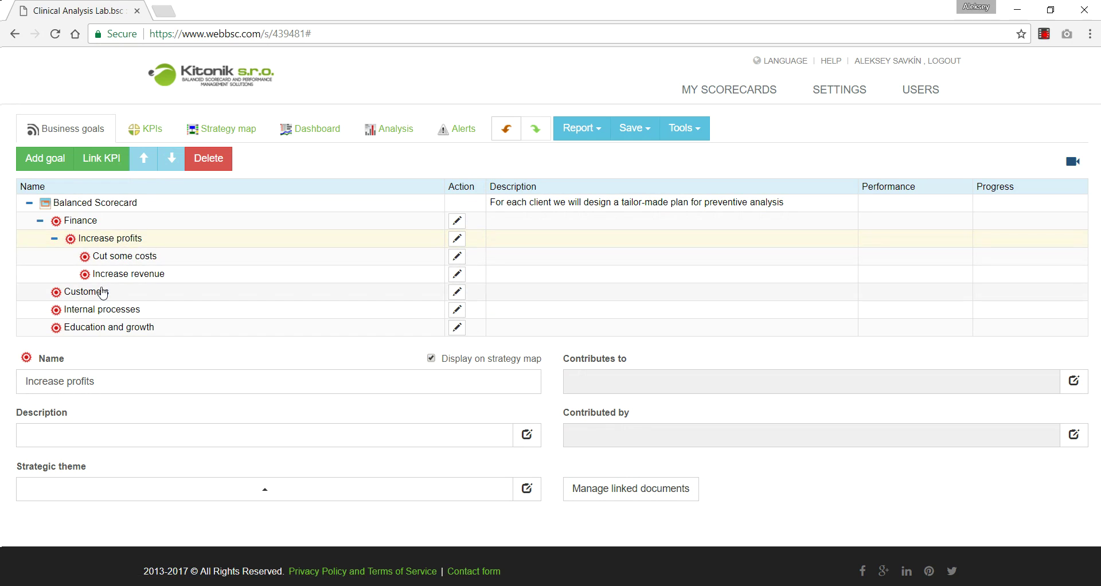
click(103, 292)
click(60, 163)
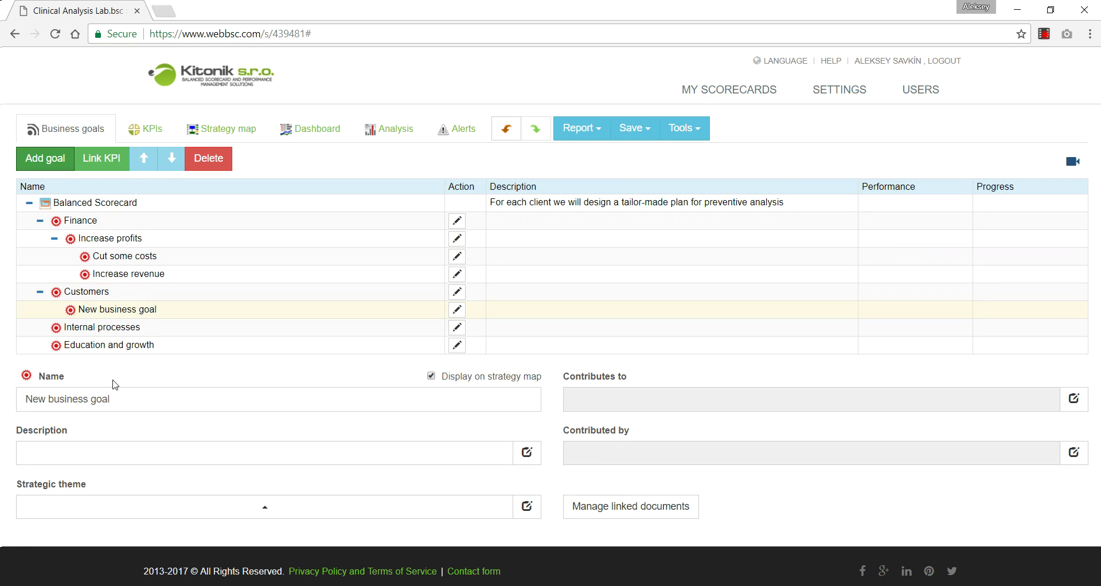
triple_click(59, 398)
key(ctrl+v)
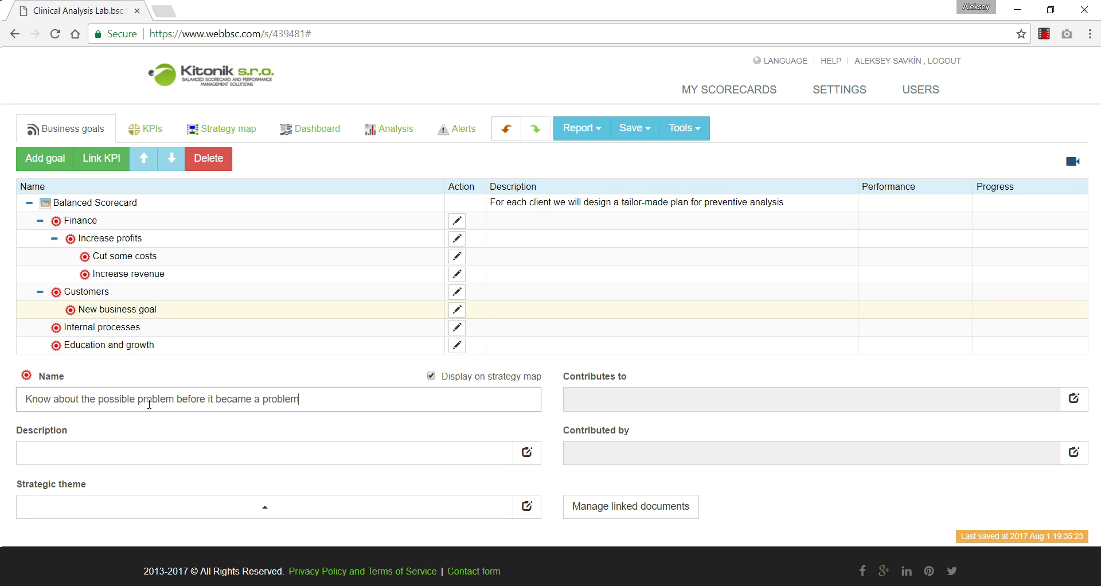
click(234, 135)
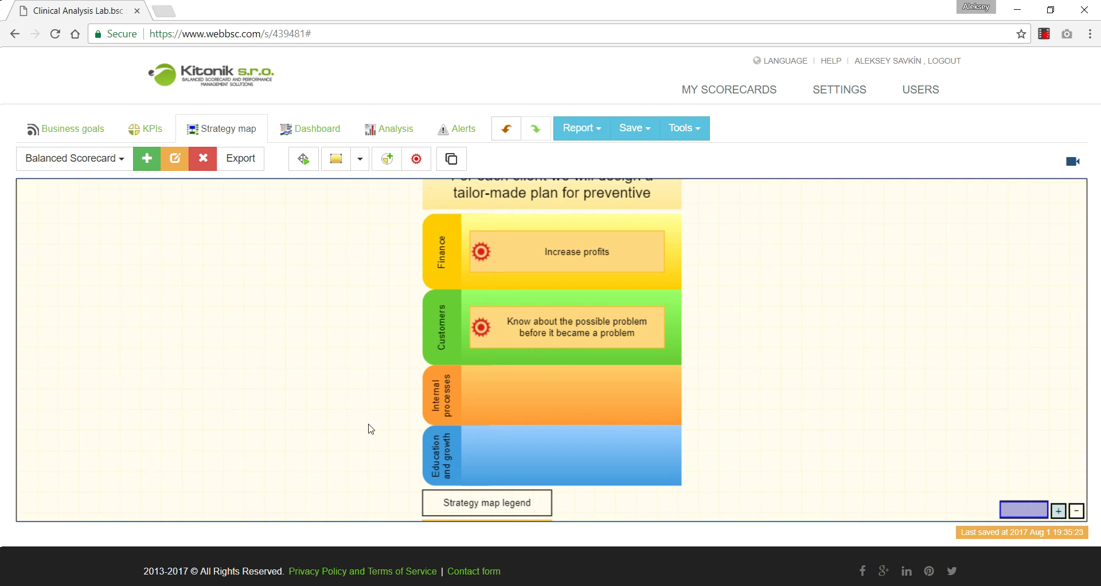
drag(339, 424, 300, 419)
click(496, 401)
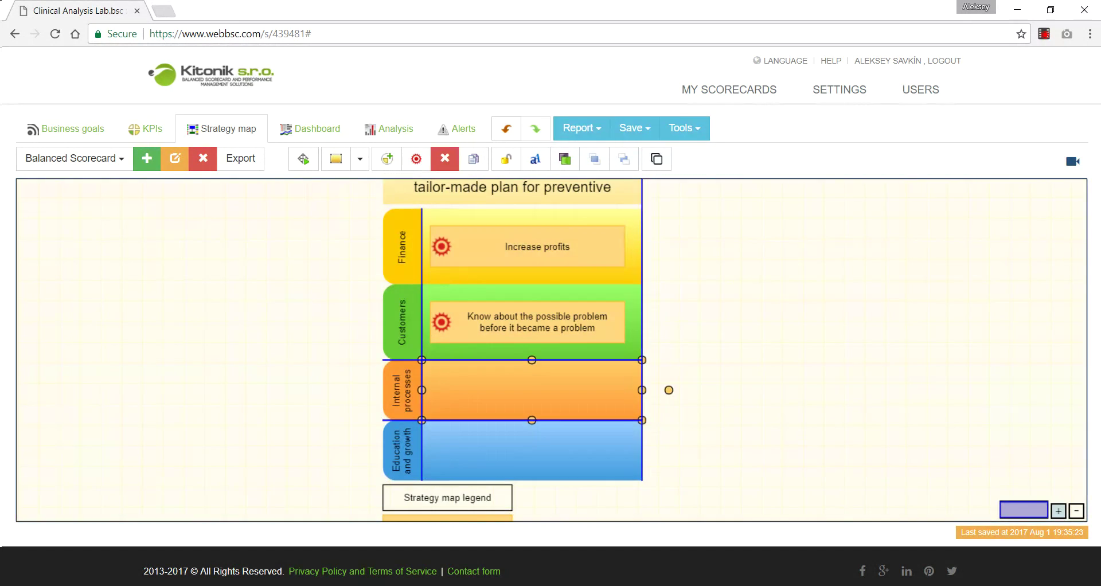
- Add an Internal processes goal named "Promote preventive analysis plan", copied from the Notepad notes, and check it on the strategy map
key(alt+Tab)
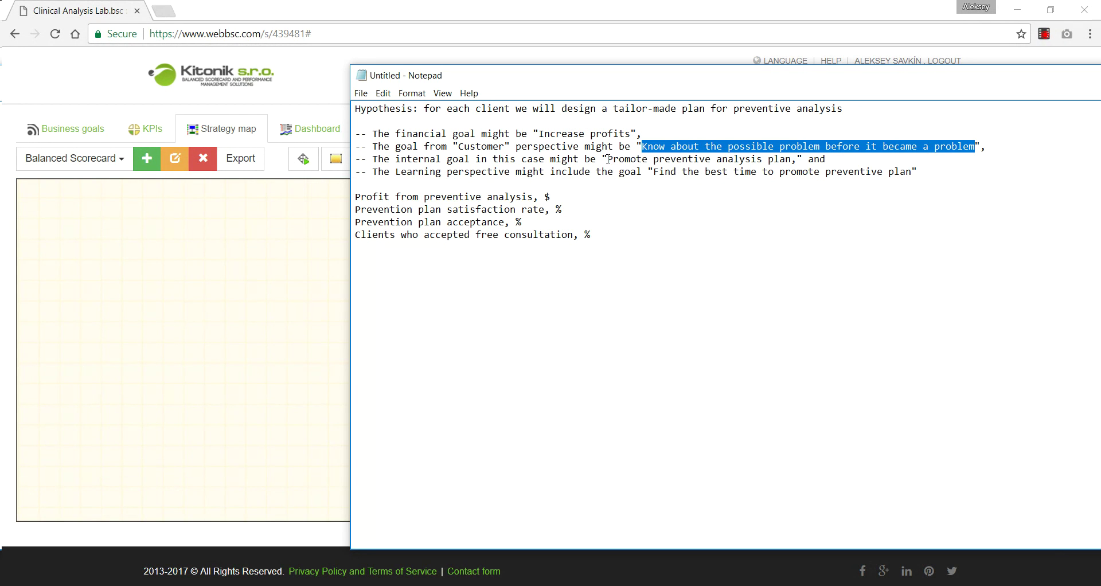
drag(608, 159, 786, 160)
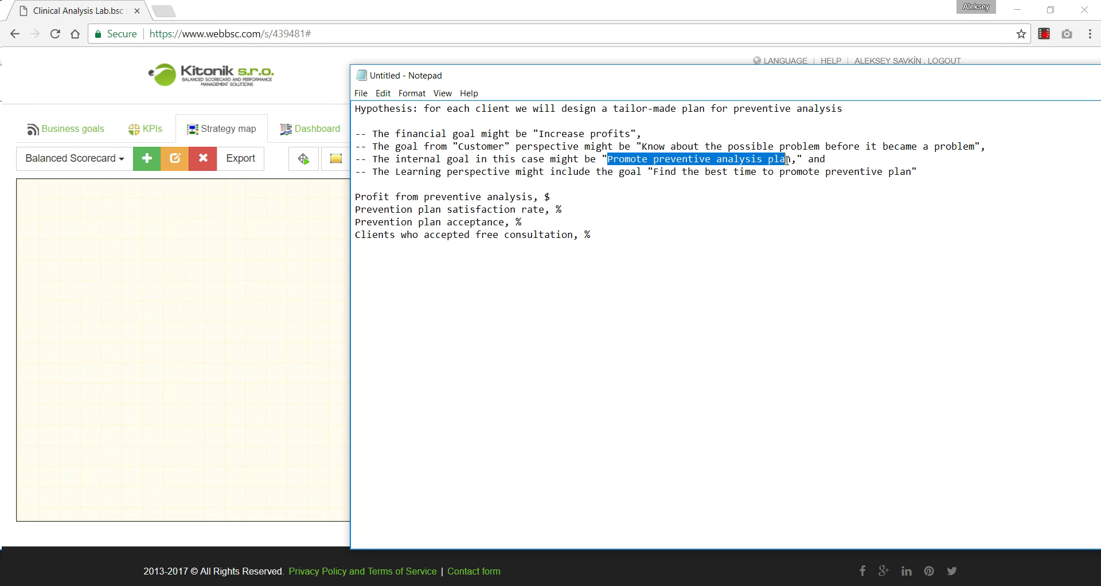
click(281, 375)
click(504, 390)
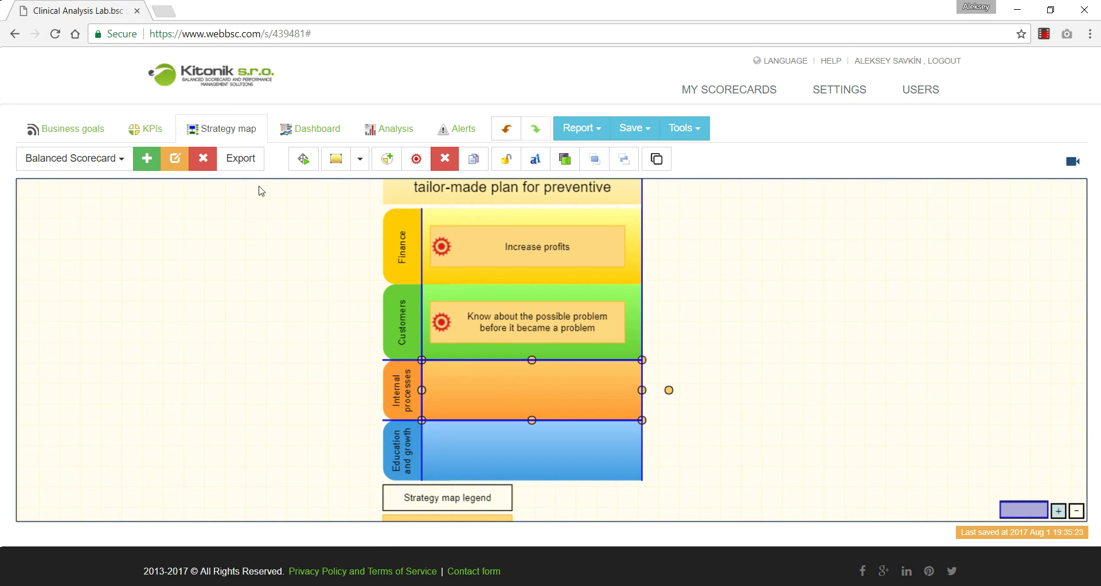
click(101, 133)
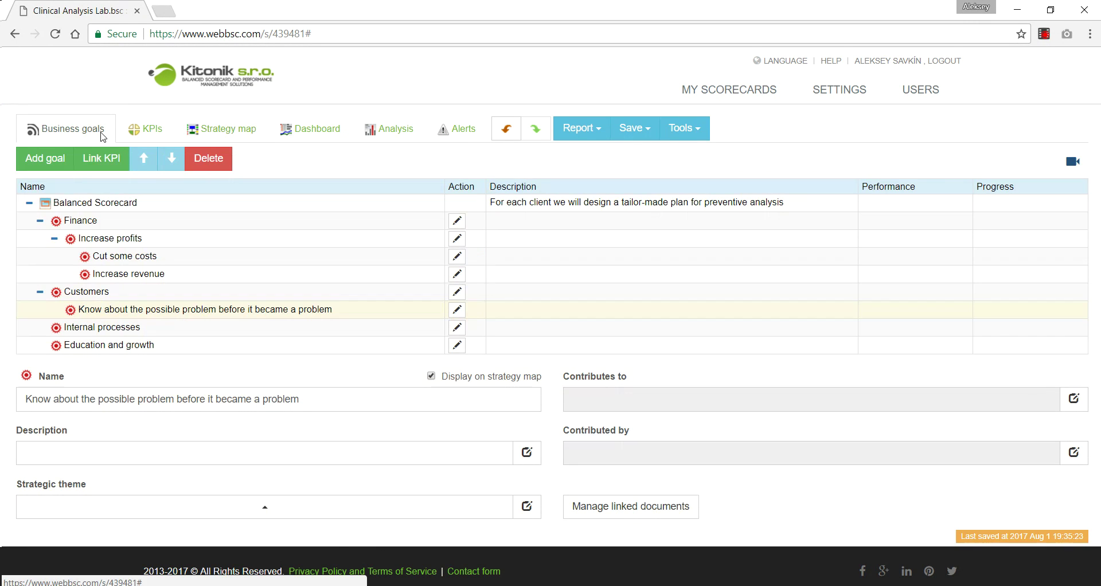
click(108, 327)
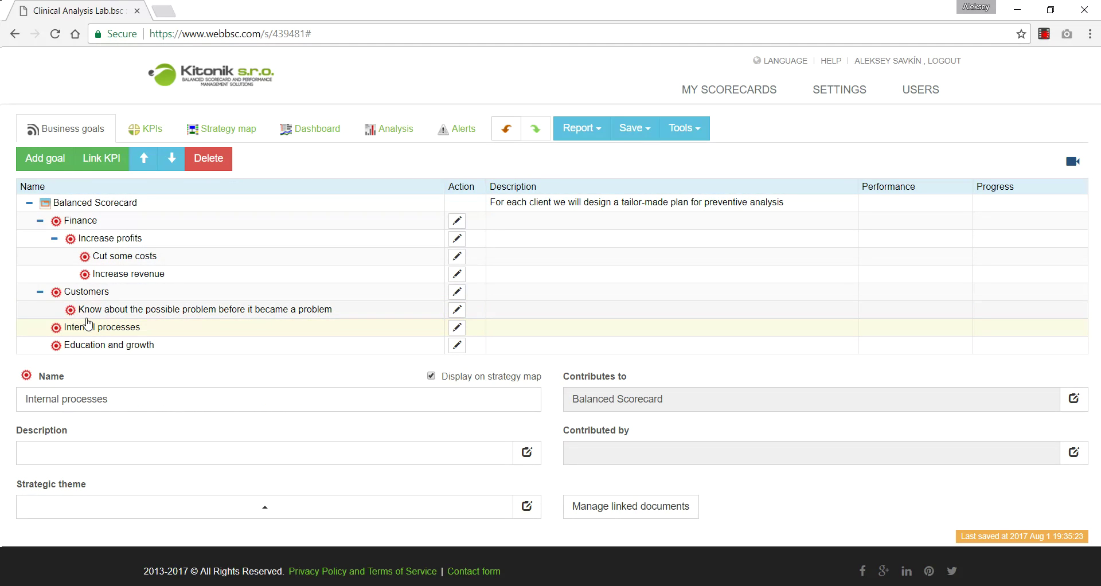
click(45, 158)
triple_click(132, 424)
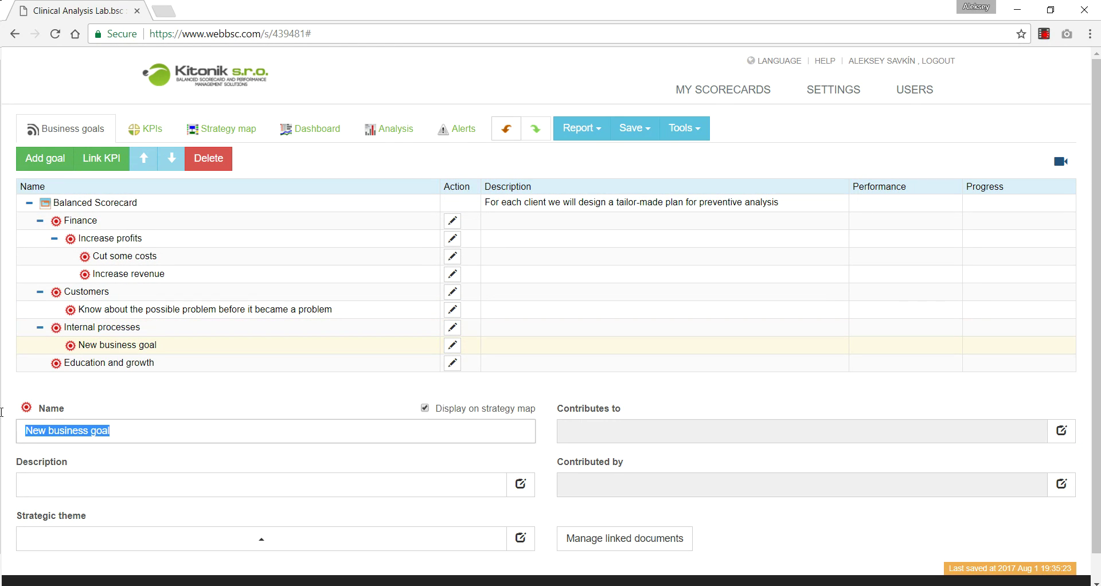
text(Promote preventive analysis plan)
key(Return)
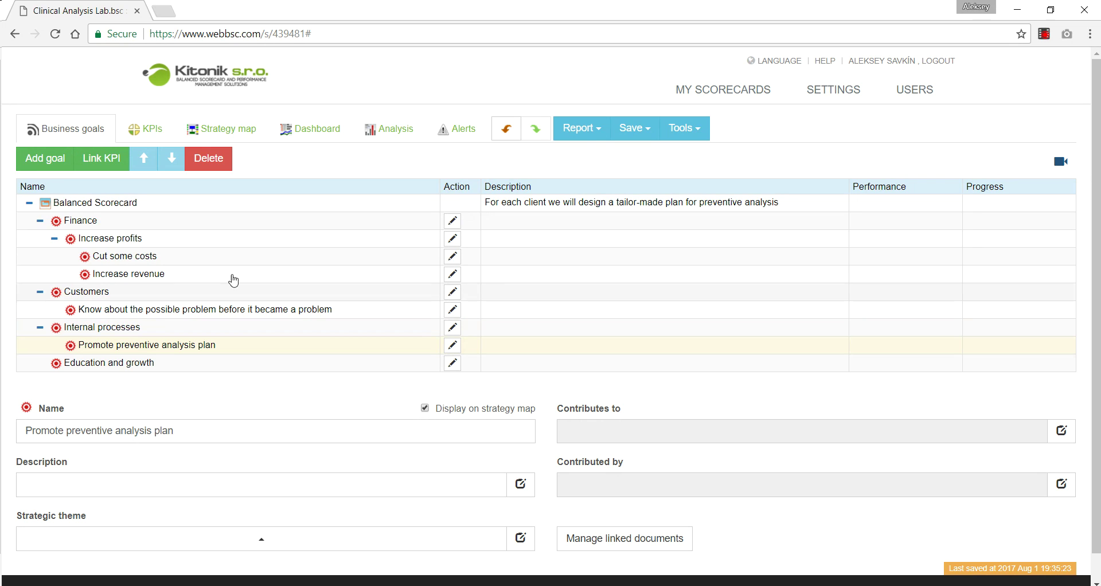
click(244, 133)
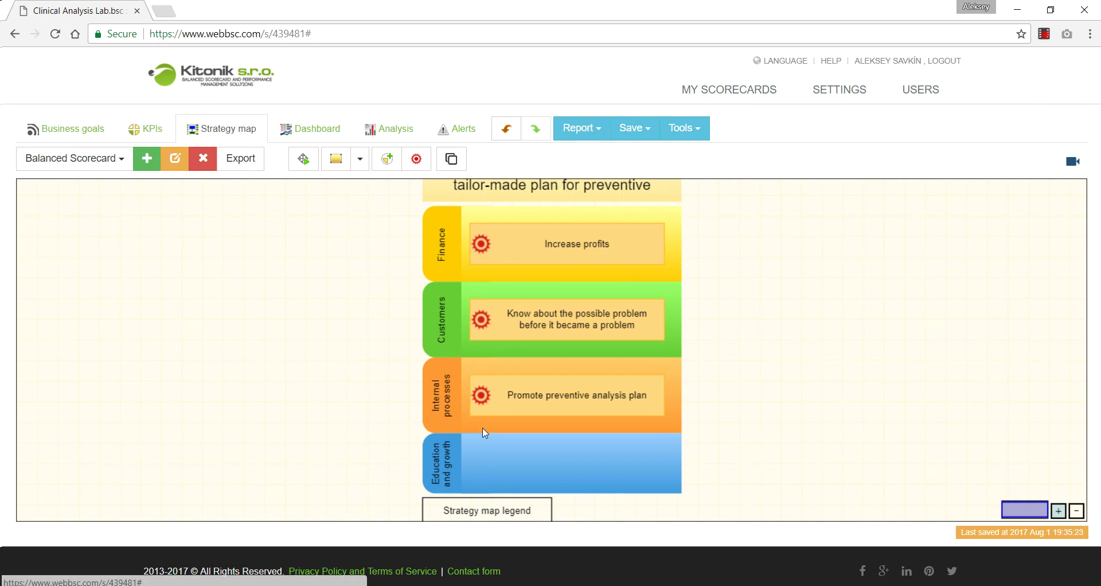
drag(302, 401, 283, 388)
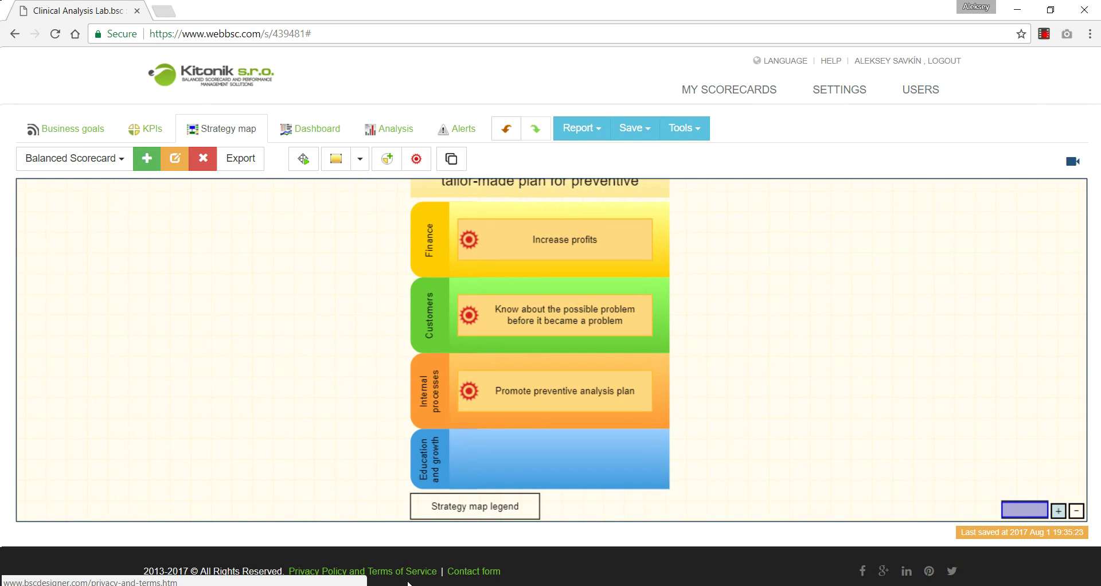
- Add an Education and growth goal named "Find the best time to promote preventive plan", copied from the Notepad notes, and check it on the strategy map
key(alt+Tab)
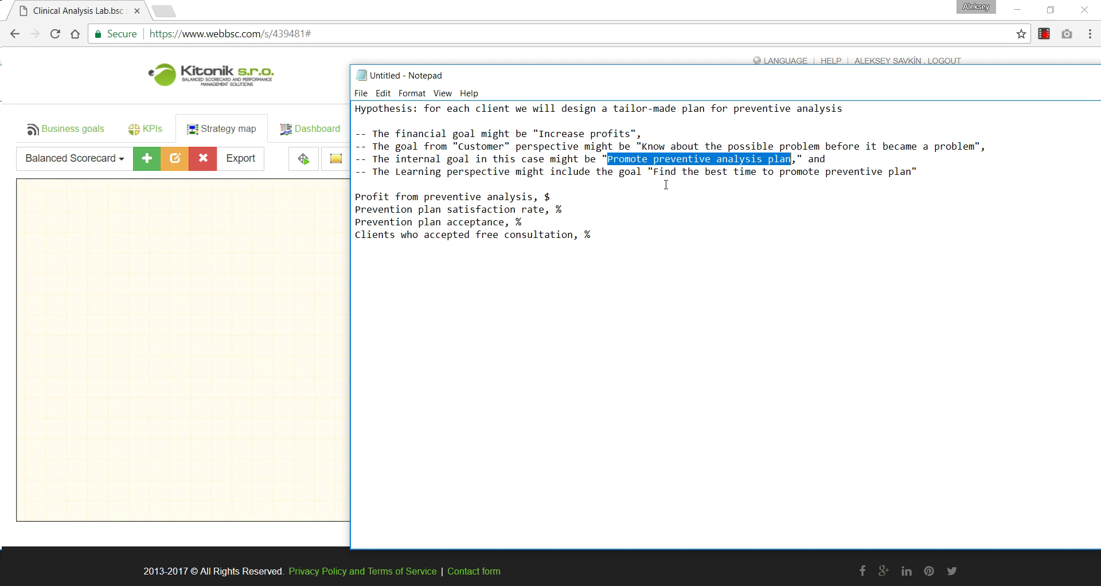
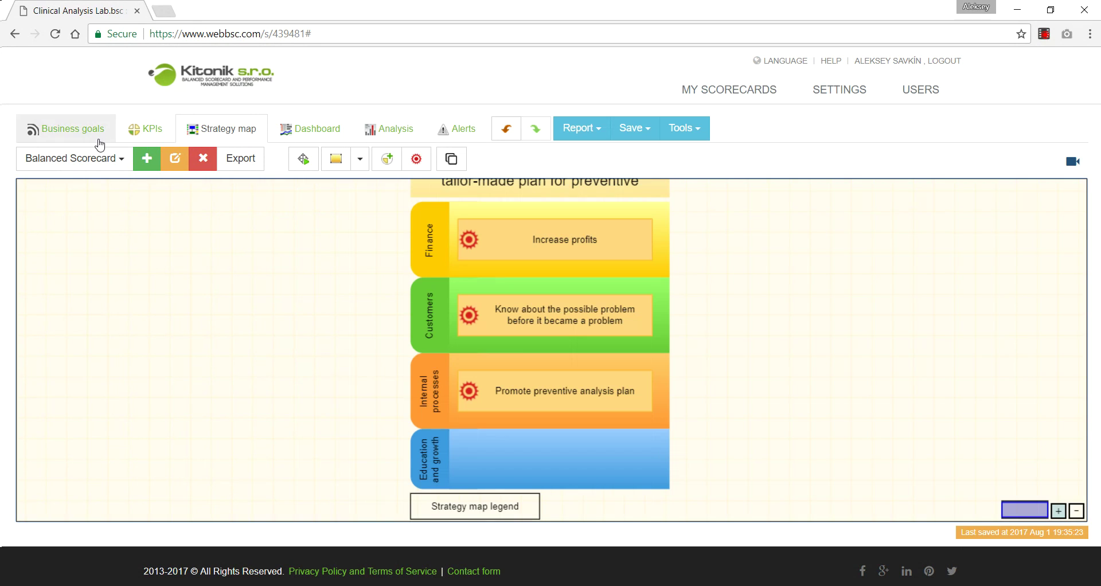
click(105, 366)
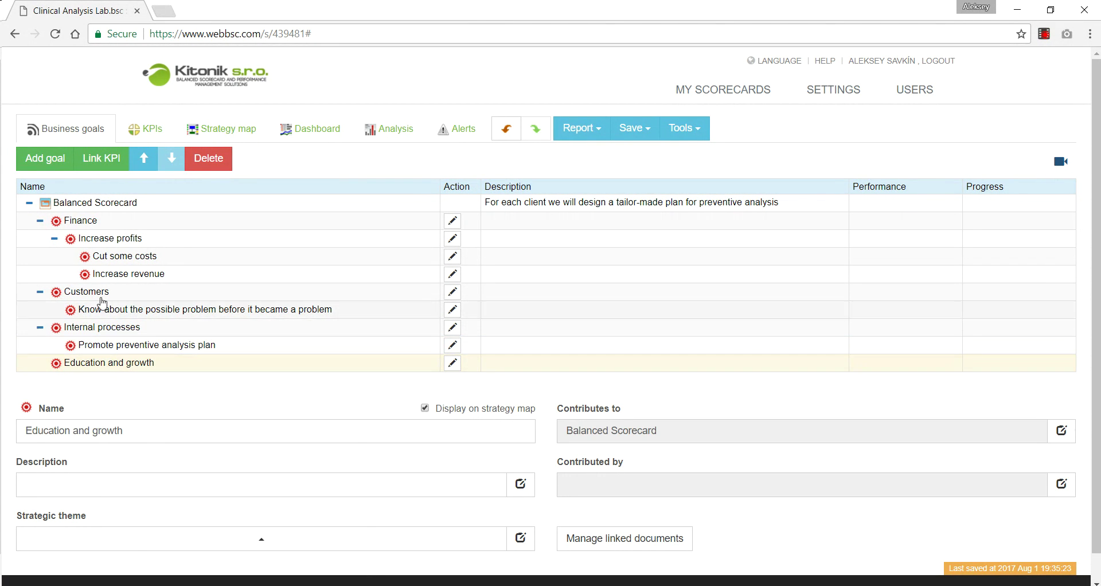
click(45, 158)
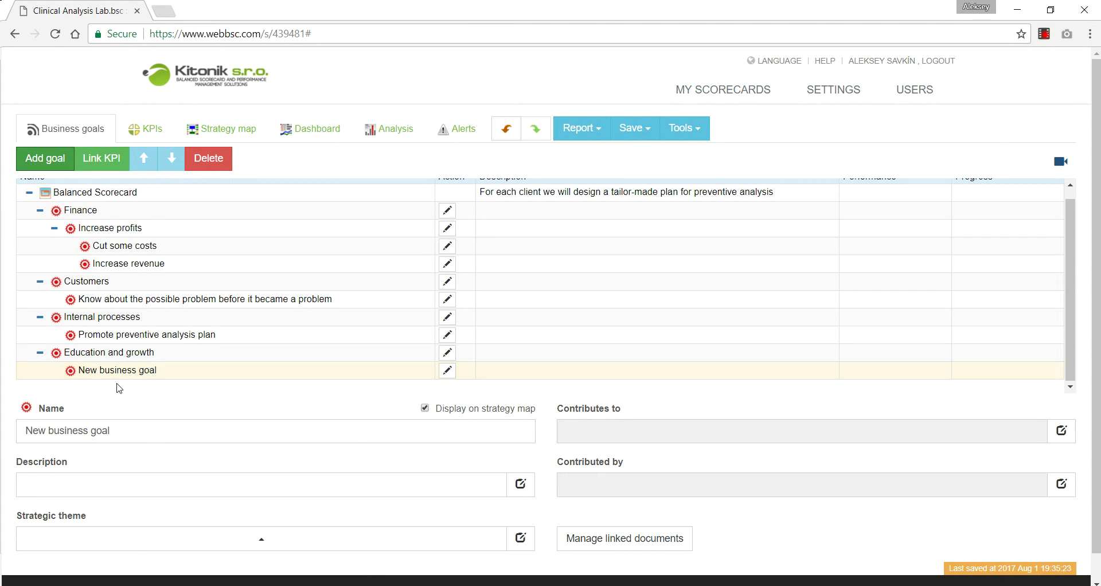
drag(128, 428, 17, 421)
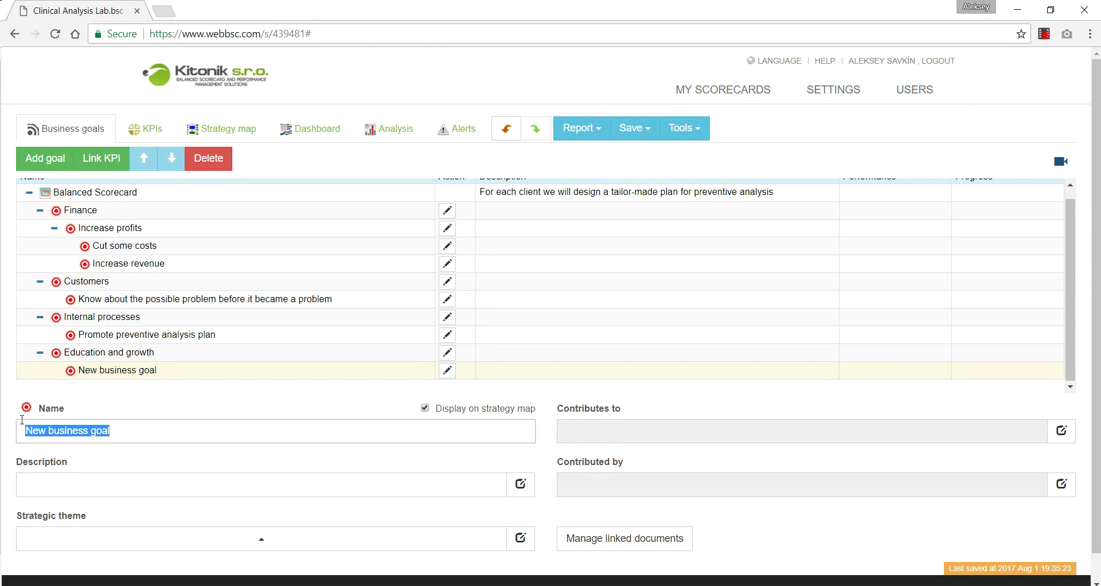
text(Find the best time to promote preventive plan)
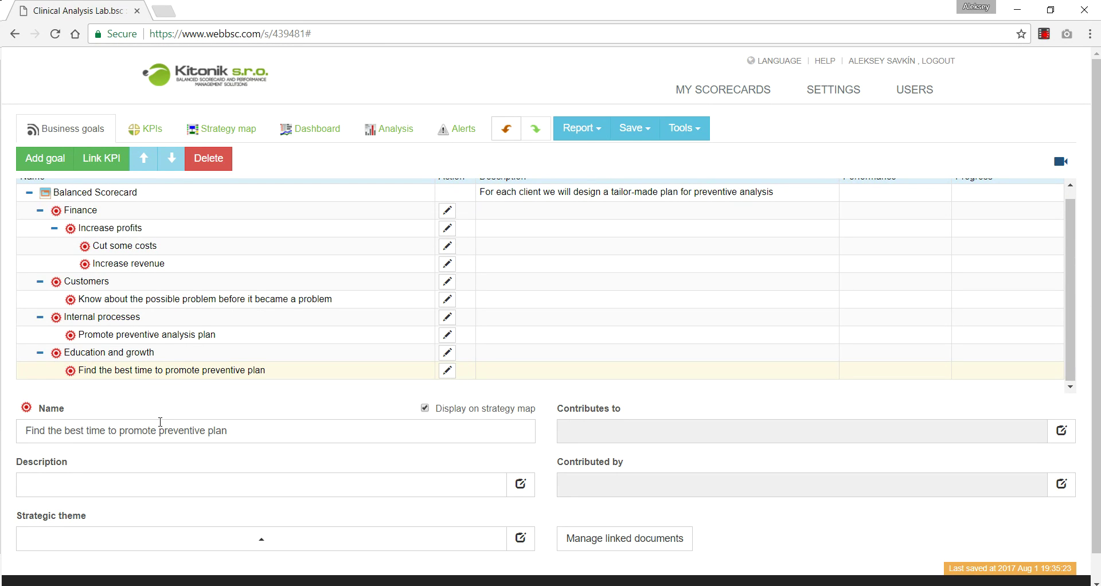
click(233, 131)
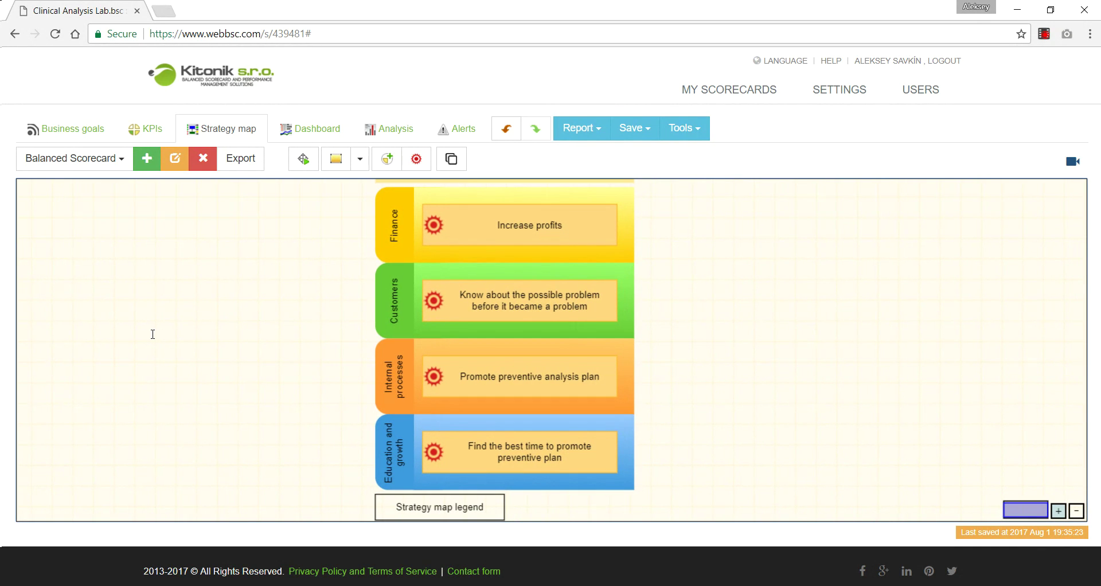
click(93, 138)
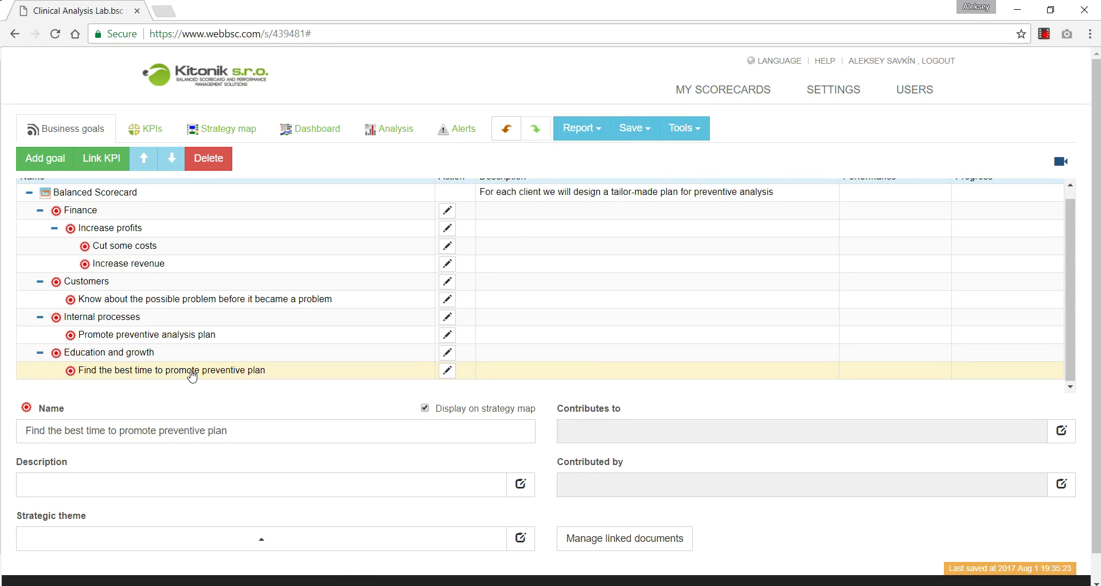
- Connect the four goals on the strategy map with upward arrows, from the Education and growth goal to "Increase profits" in Finance
click(244, 137)
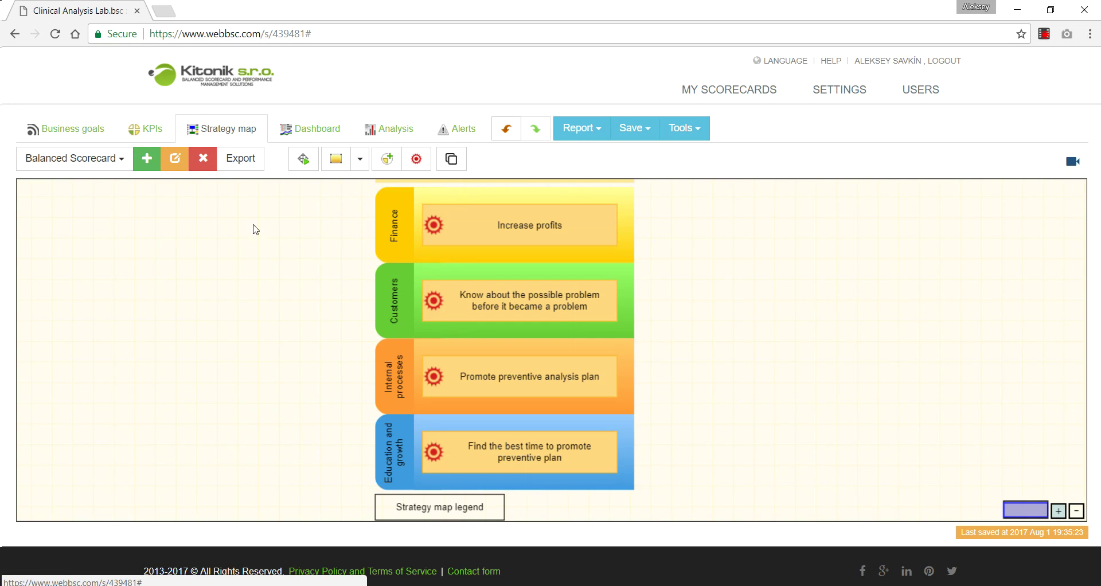
click(360, 159)
click(377, 410)
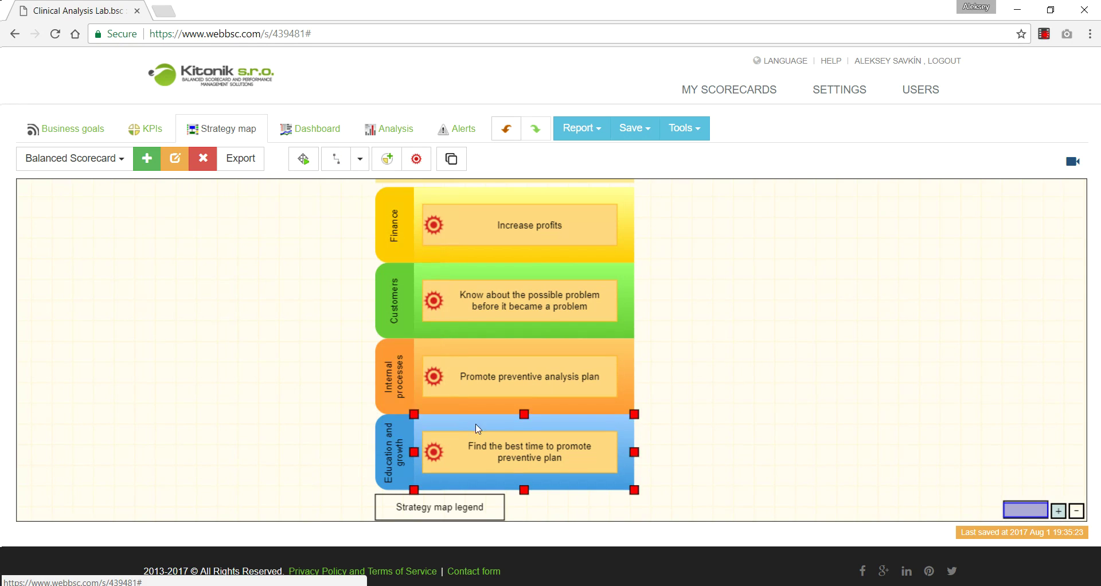
drag(519, 435, 520, 398)
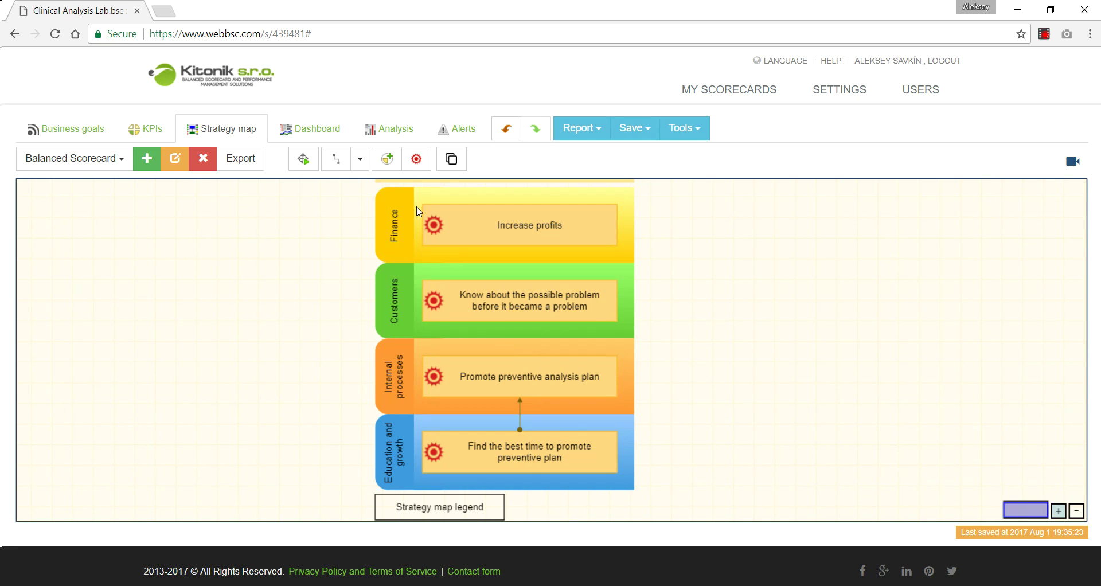
click(336, 160)
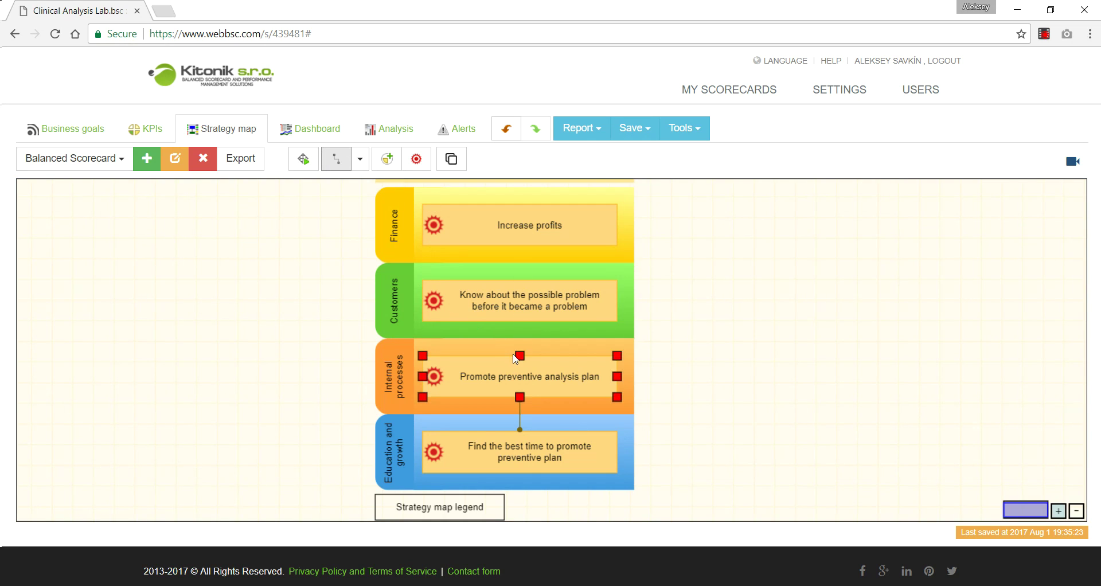
drag(522, 360, 519, 322)
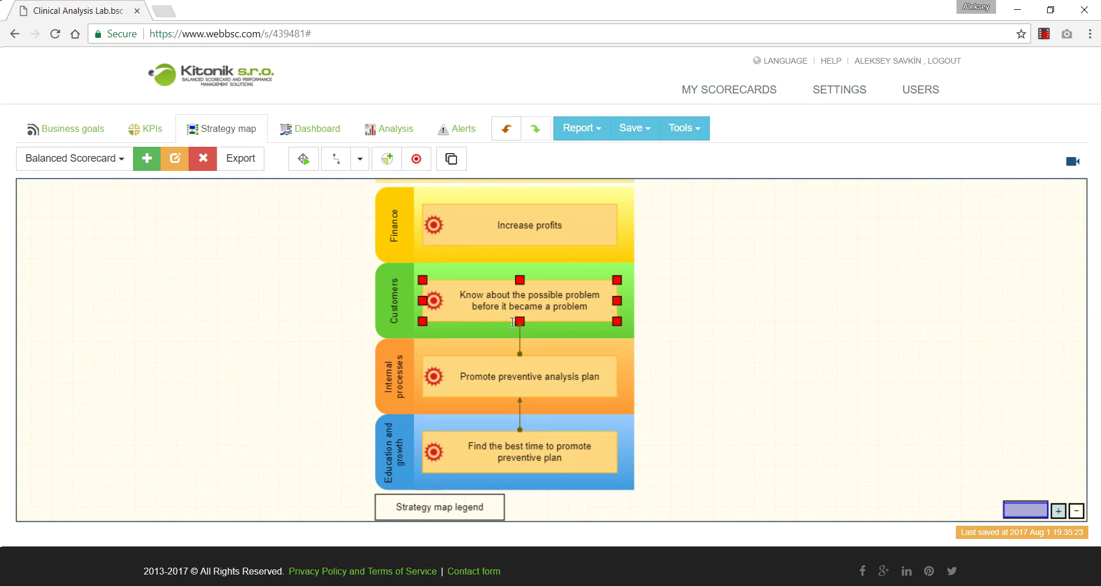
click(336, 160)
drag(518, 280, 519, 245)
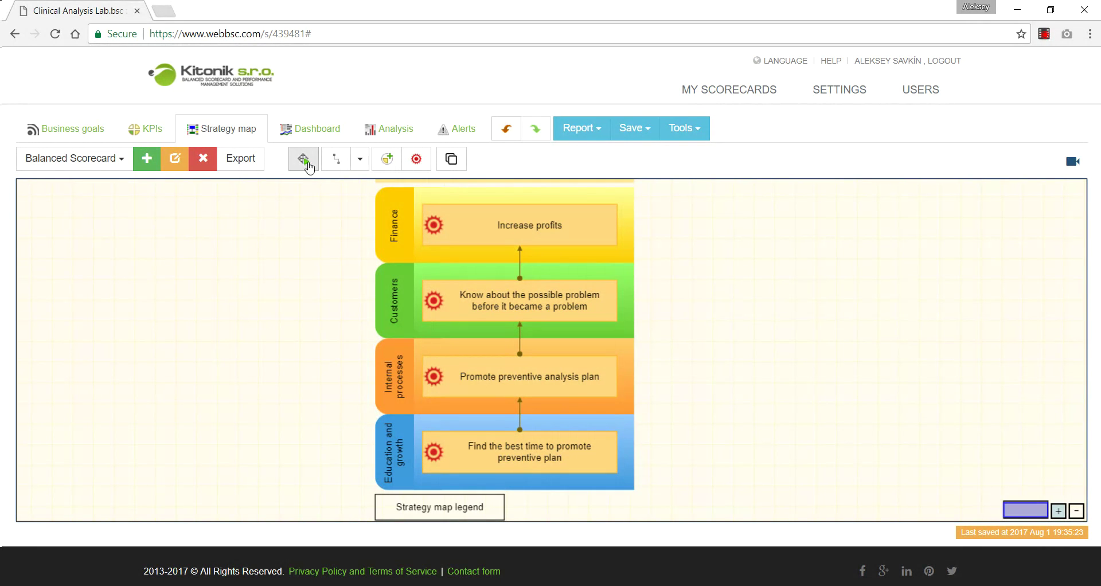
- Add a goal named "New business goal" under Education and growth from the strategy map, and check it in the business goals list
click(605, 424)
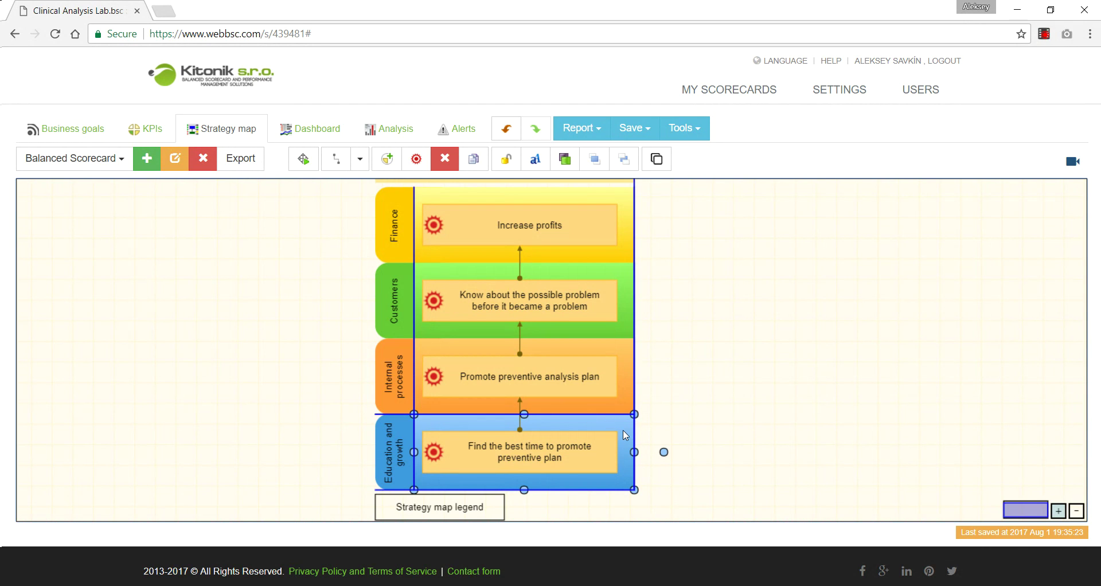
click(417, 165)
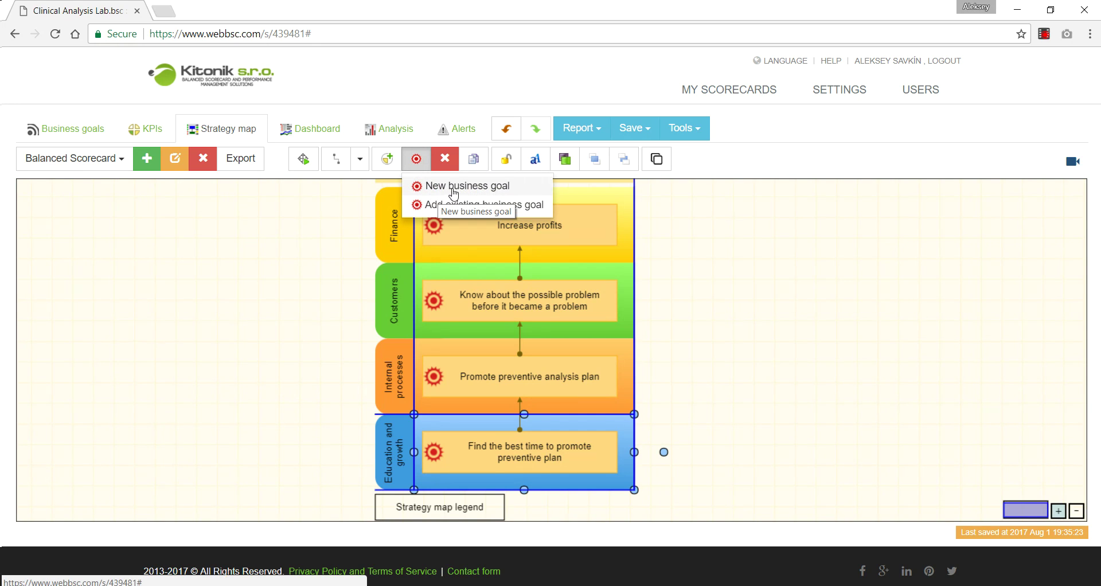
click(500, 187)
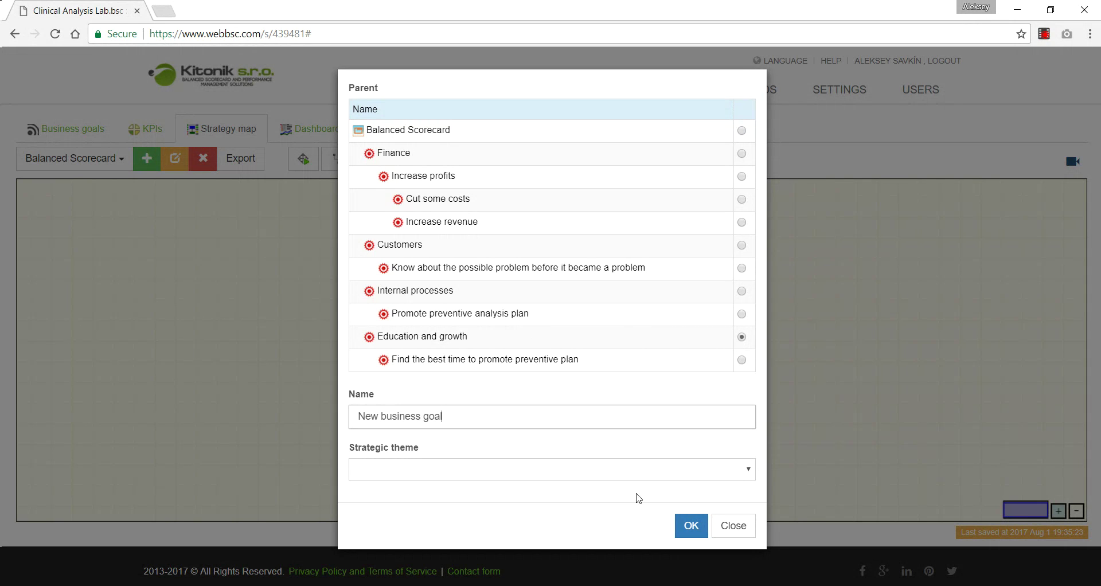
click(693, 523)
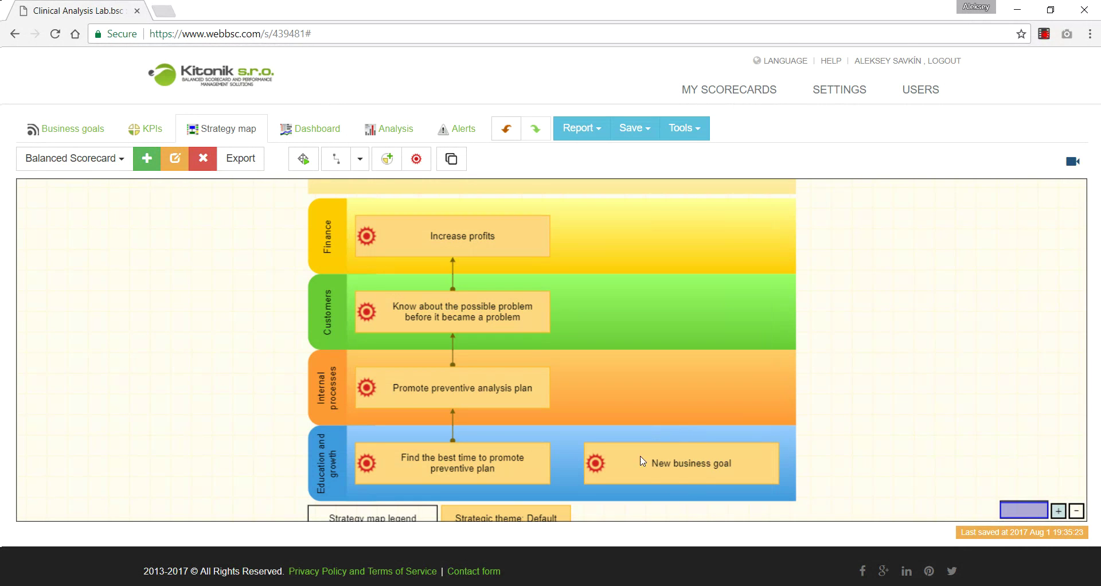
click(669, 465)
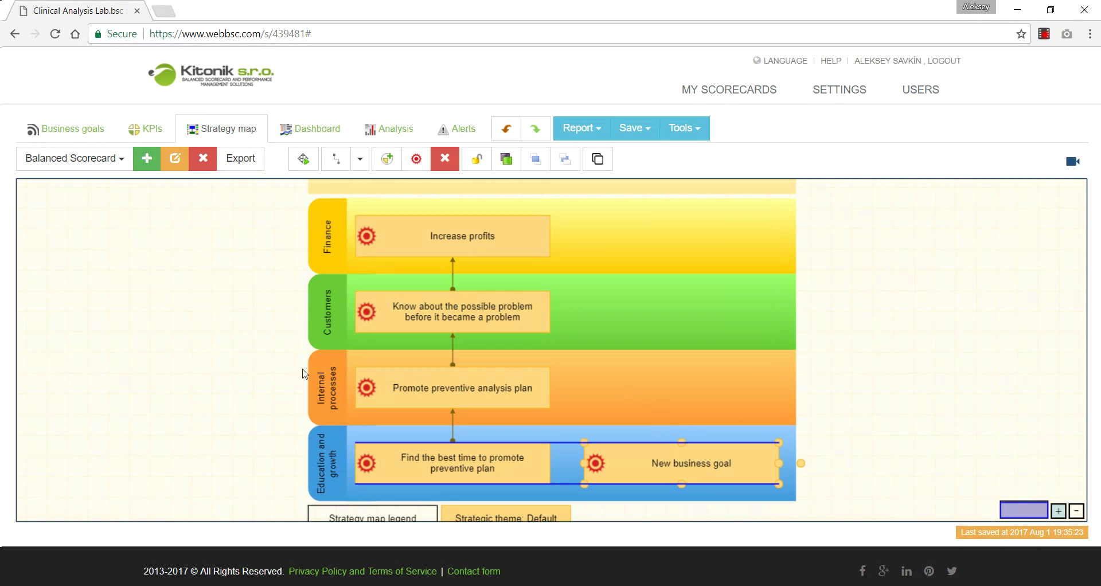
click(260, 374)
click(641, 482)
click(75, 135)
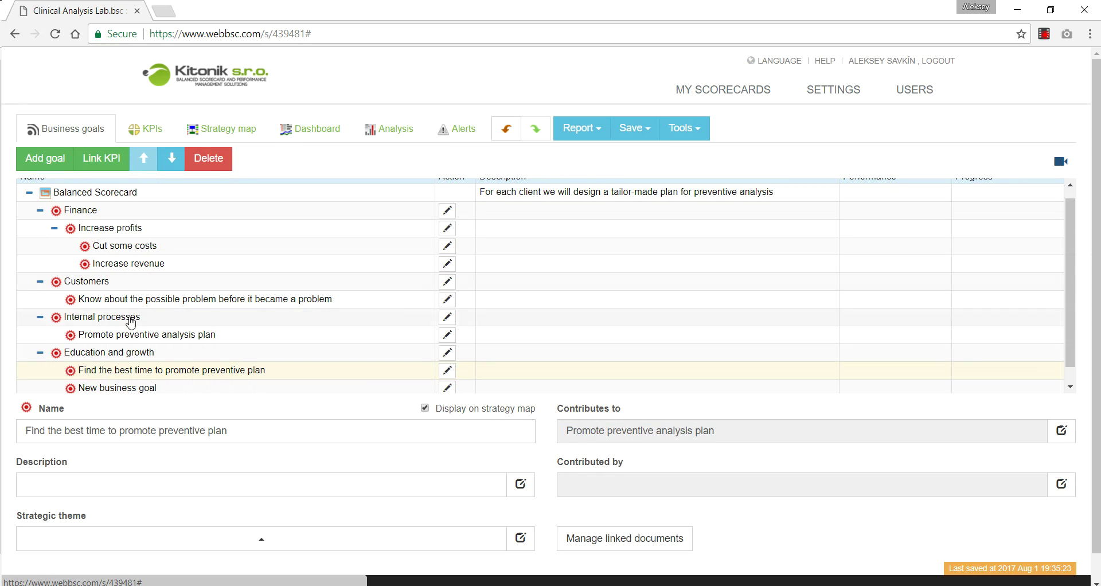
click(221, 129)
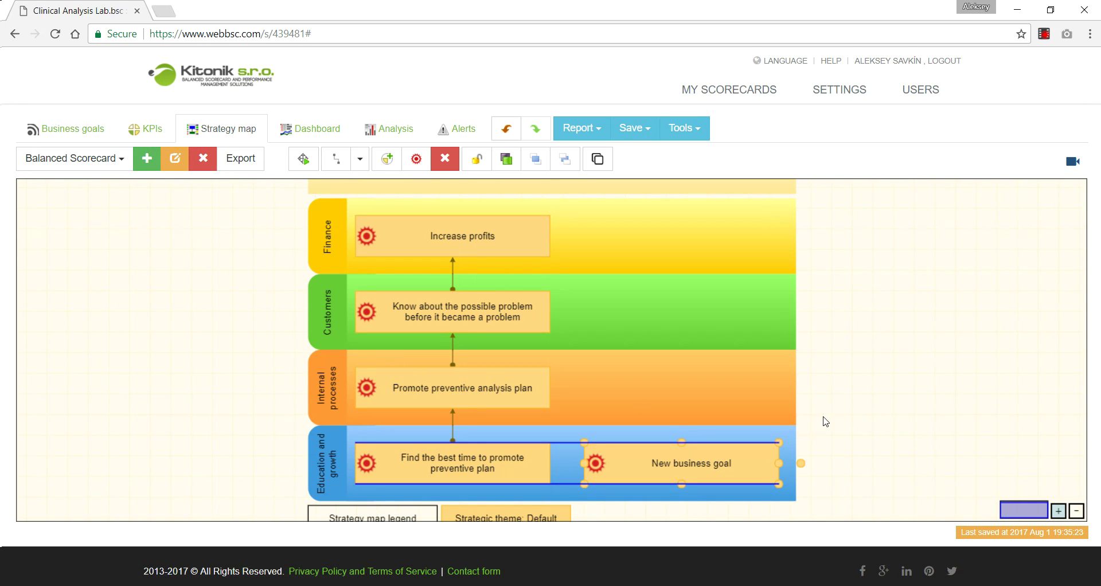
- Delete "New business goal" from the strategy map
click(752, 462)
click(445, 166)
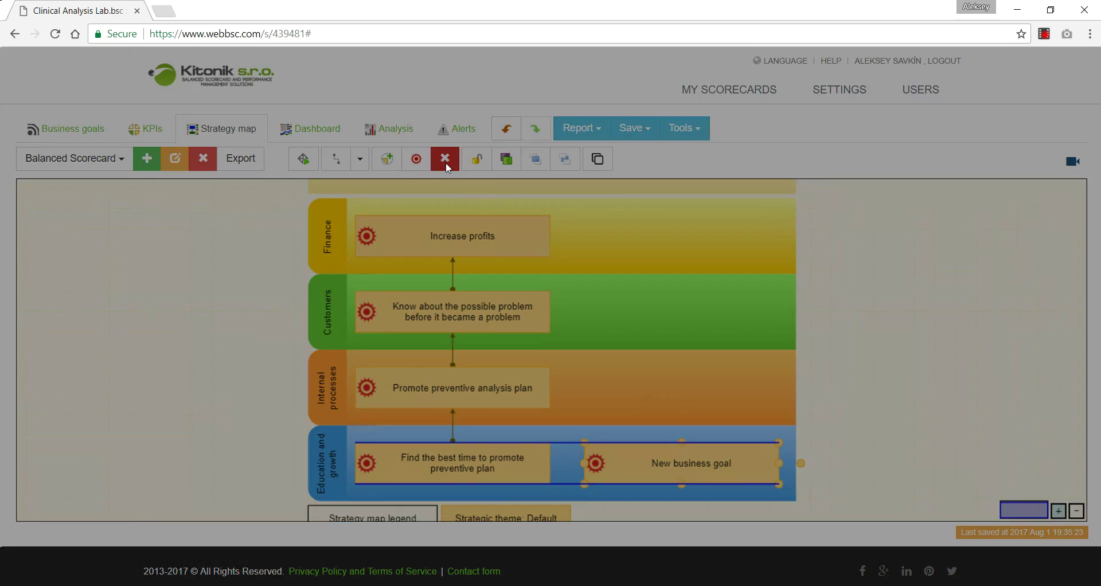
click(581, 152)
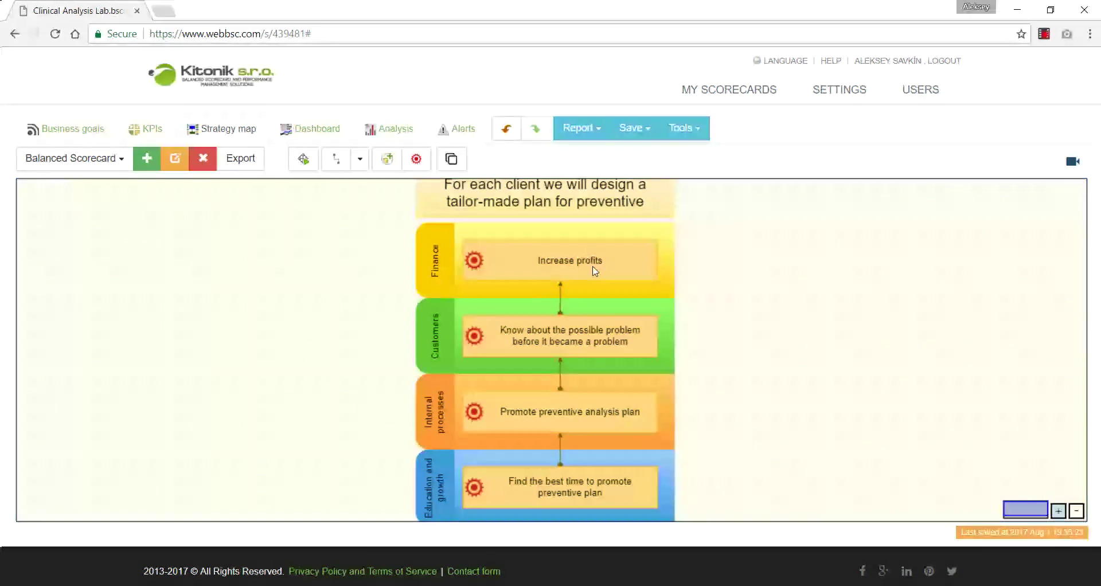
- Add a Learning and Growth KPI named "Clients who accepted free consultation", copied from the Notepad notes
click(573, 483)
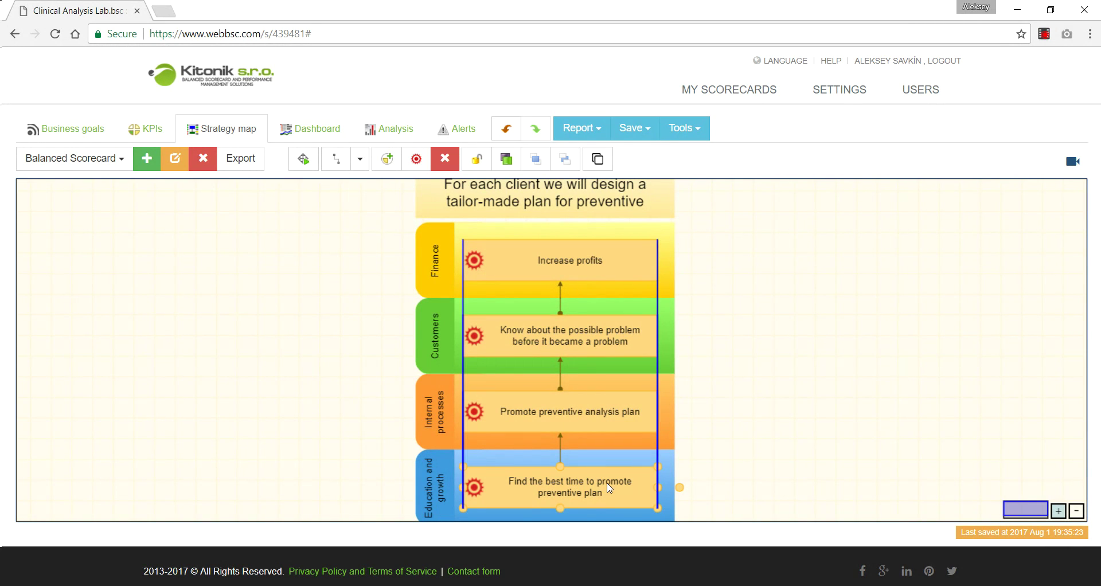
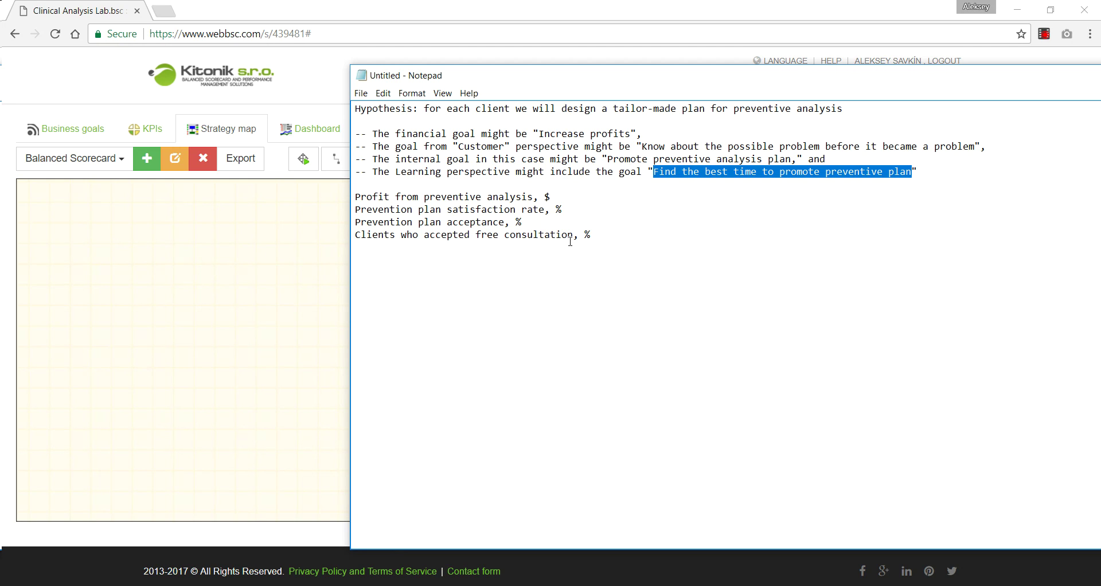
drag(574, 235, 350, 239)
key(ctrl+c)
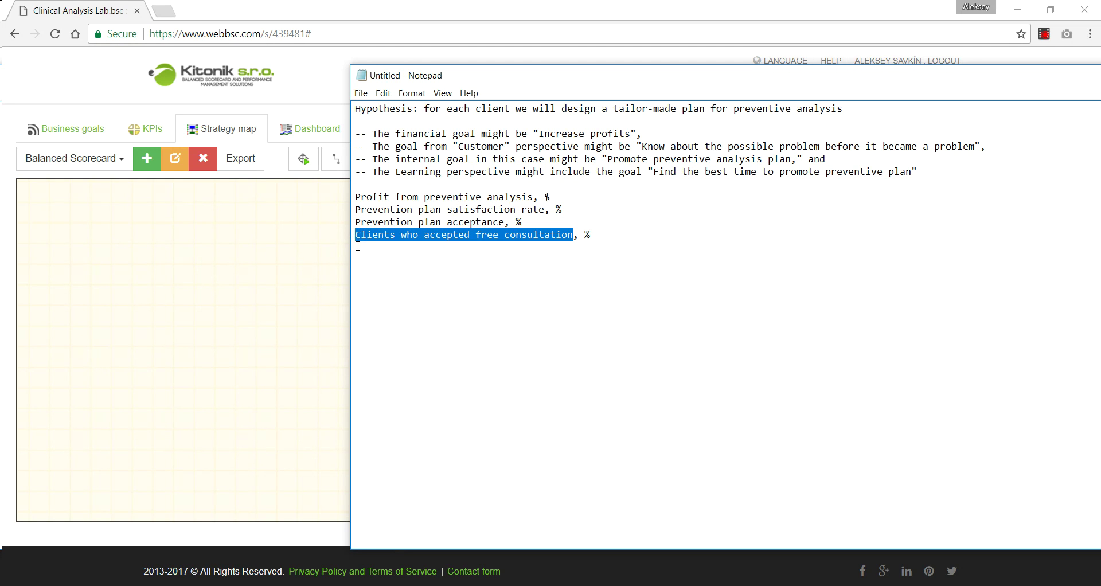
click(234, 354)
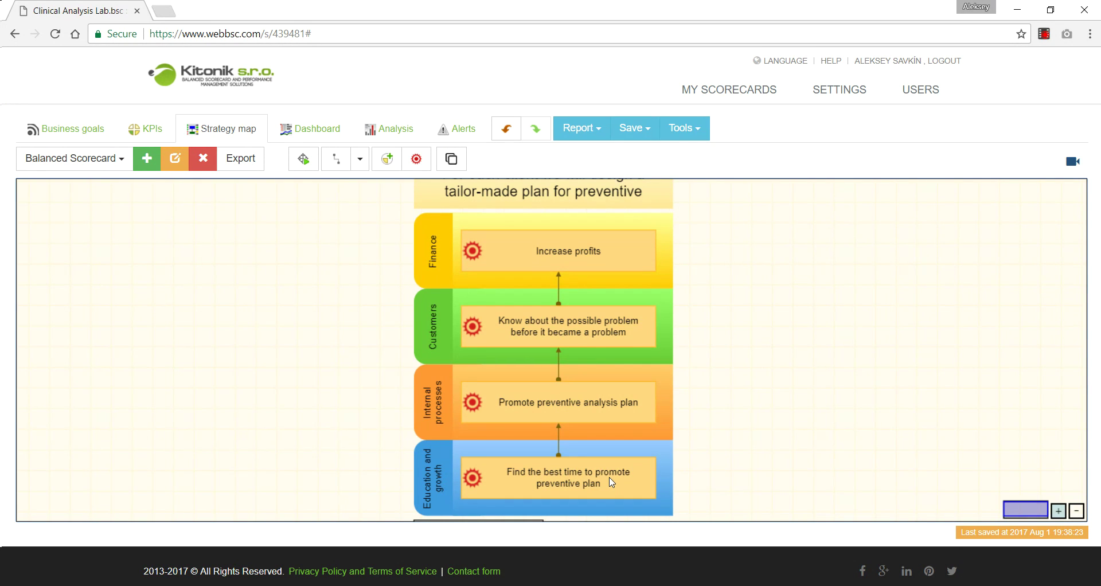
click(568, 484)
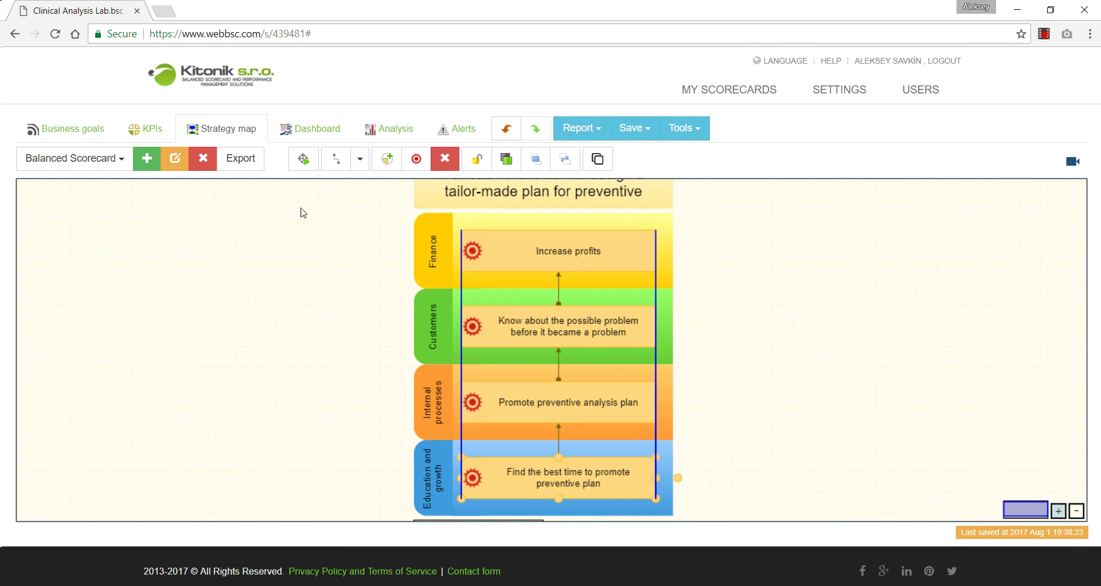
click(150, 129)
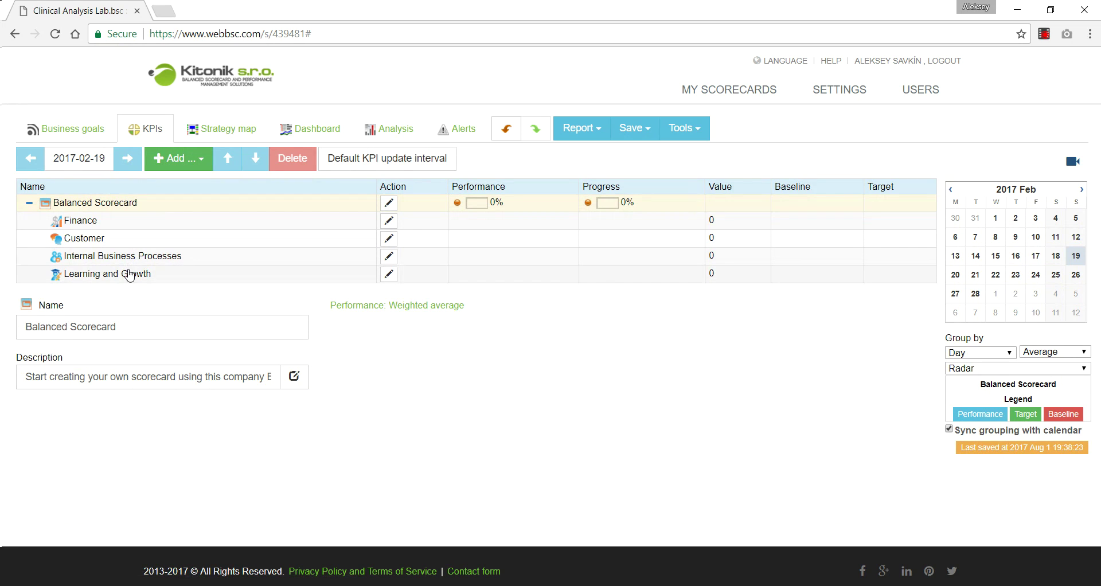
click(133, 275)
click(178, 158)
click(194, 180)
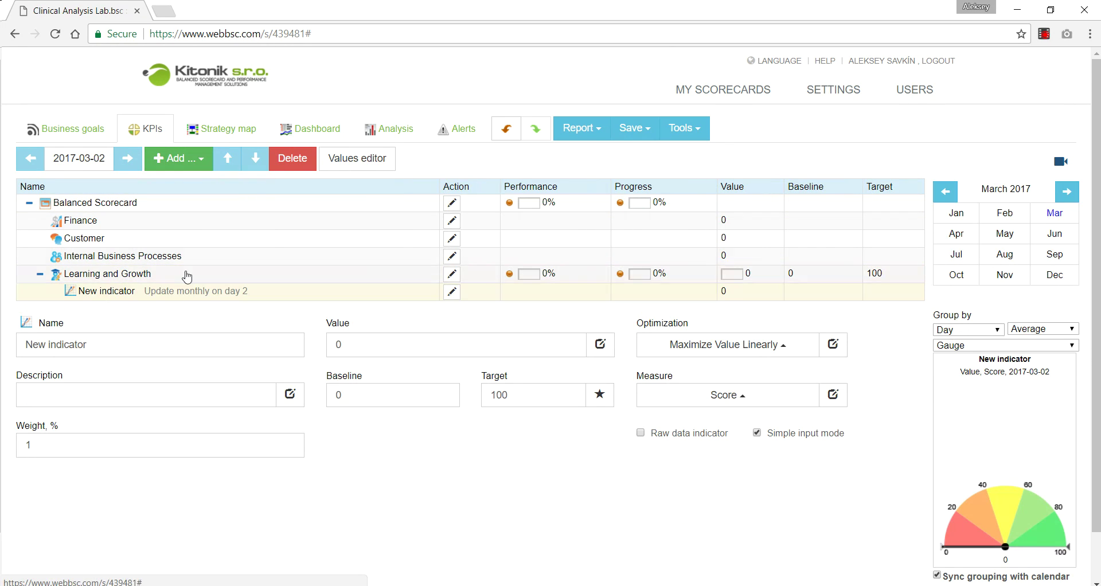
triple_click(170, 338)
key(ctrl+v)
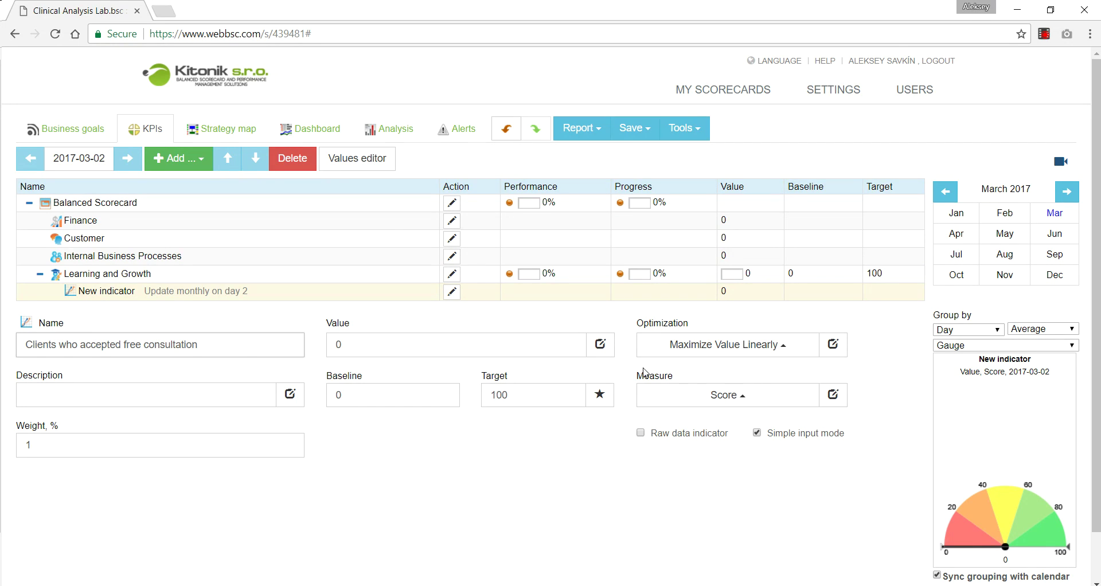
- Set the measure of the "Clients who accepted free consultation" KPI to % and its value to 70
click(712, 396)
click(664, 183)
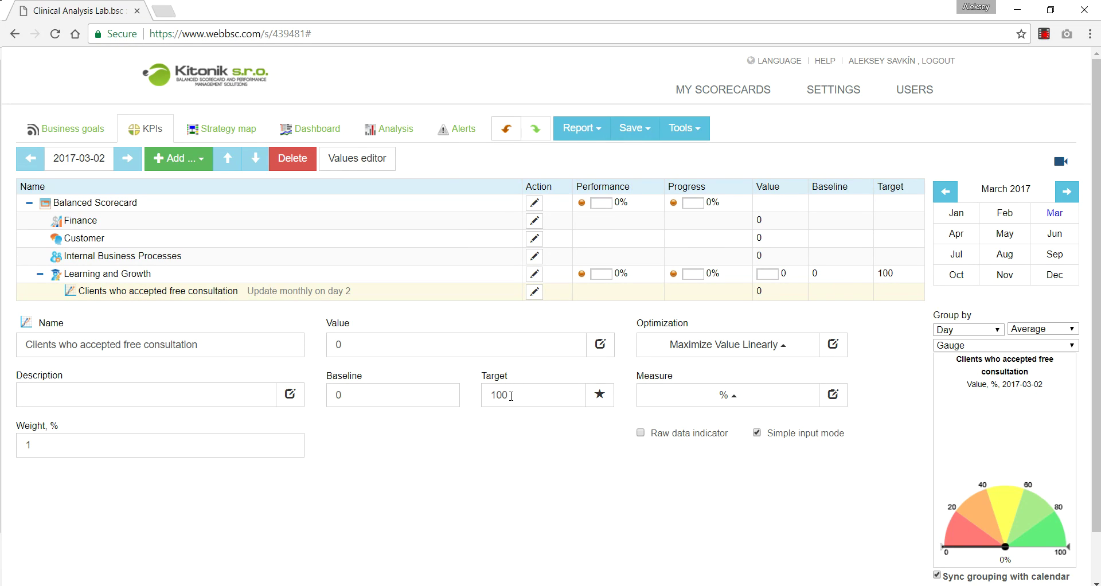
click(439, 354)
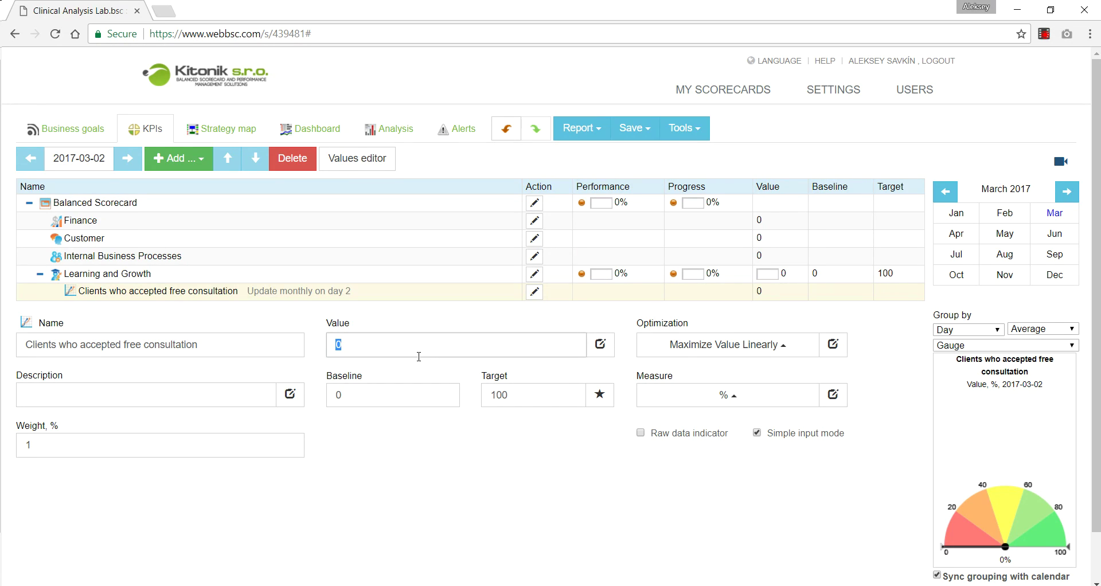
text(70)
click(496, 447)
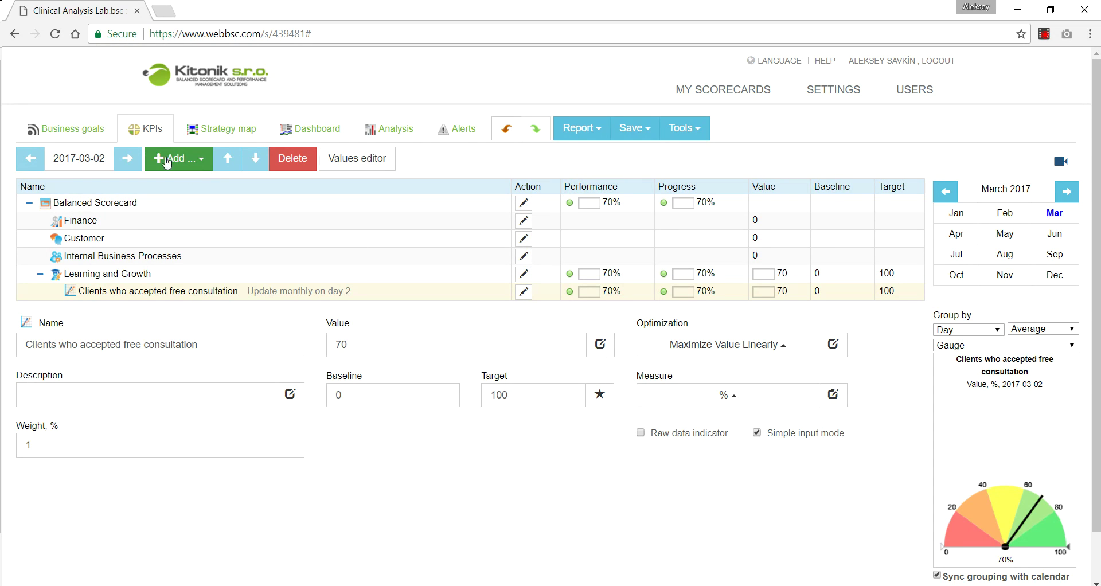
- Link the "Clients who accepted free consultation" KPI to the goal "Find the best time to promote preventive plan" and check it on the strategy map
click(110, 138)
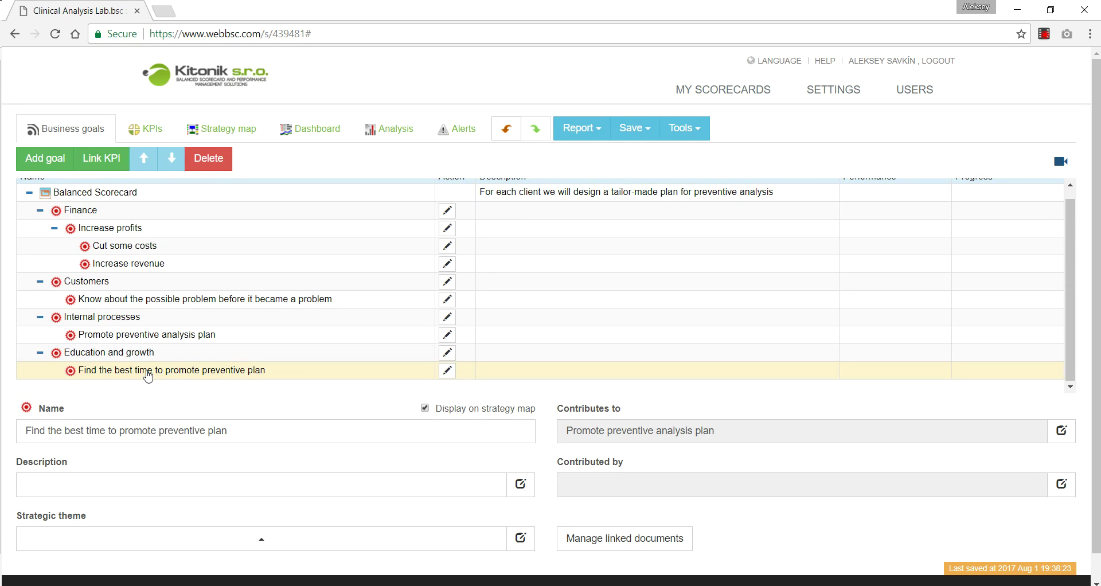
click(222, 138)
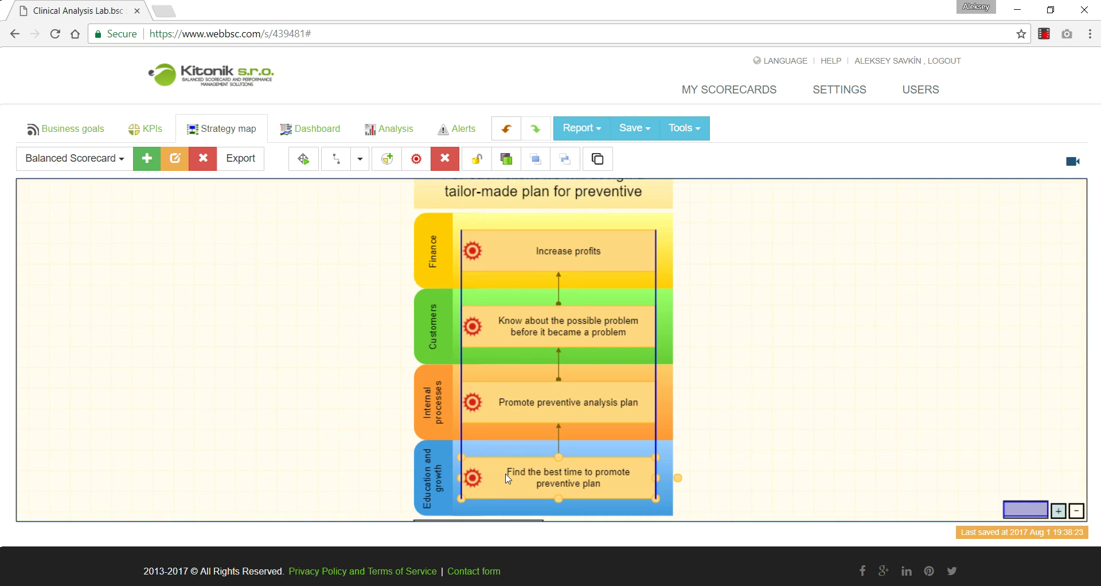
click(96, 140)
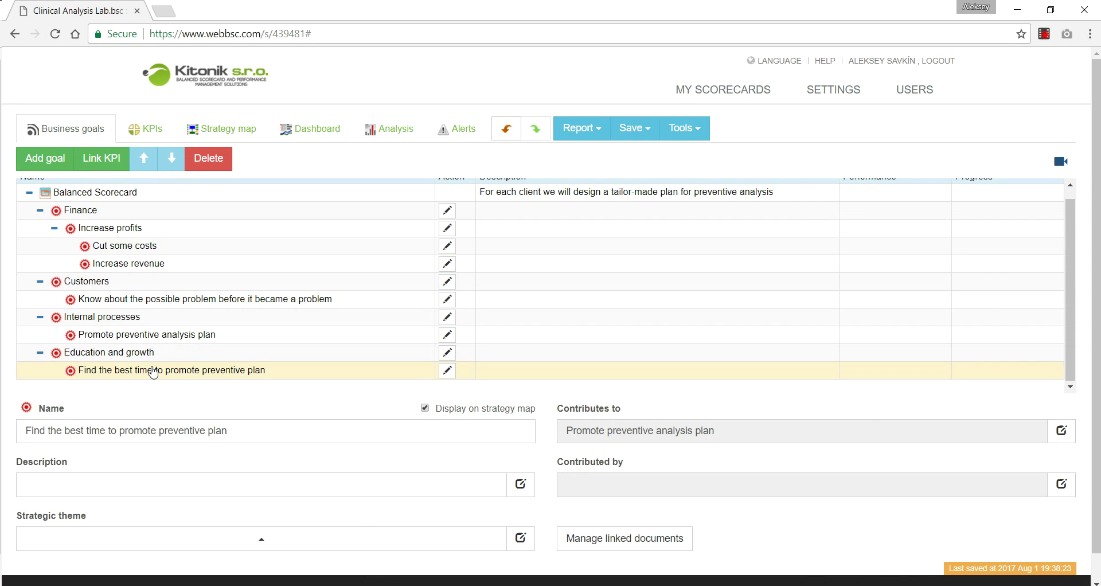
click(111, 162)
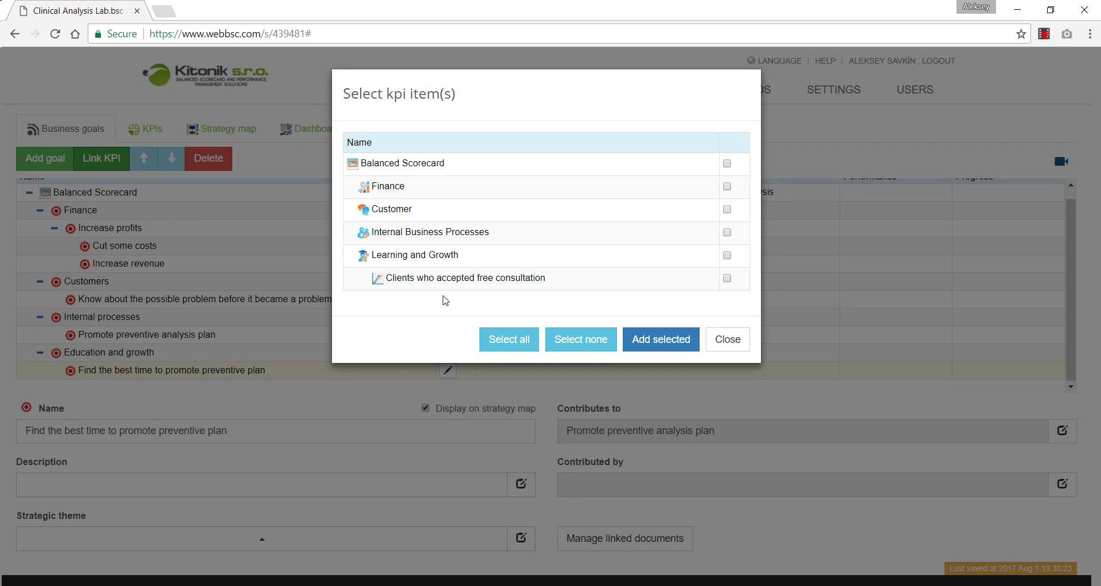
click(726, 279)
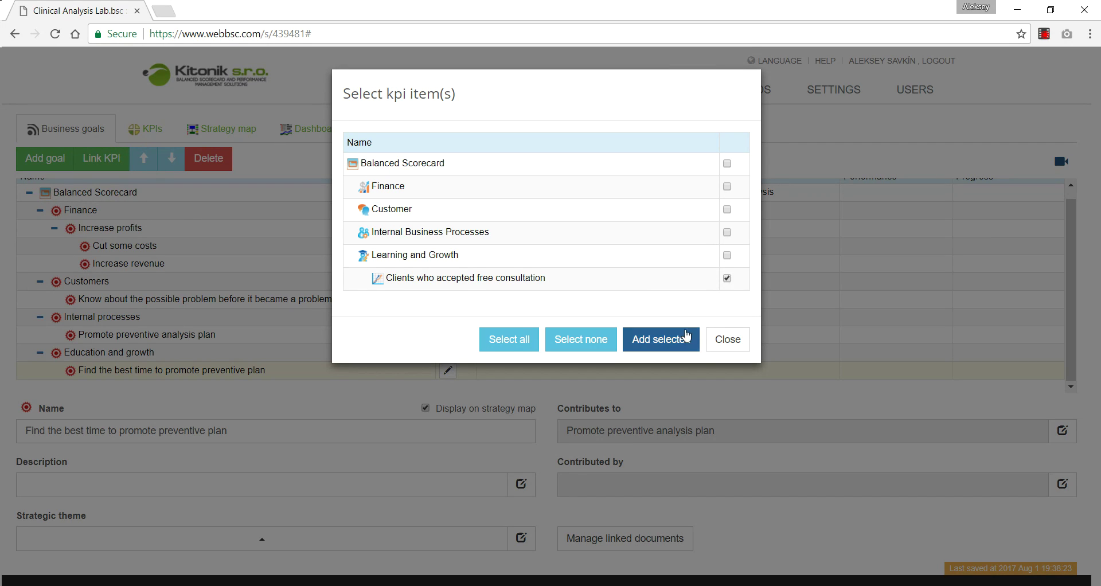
click(660, 340)
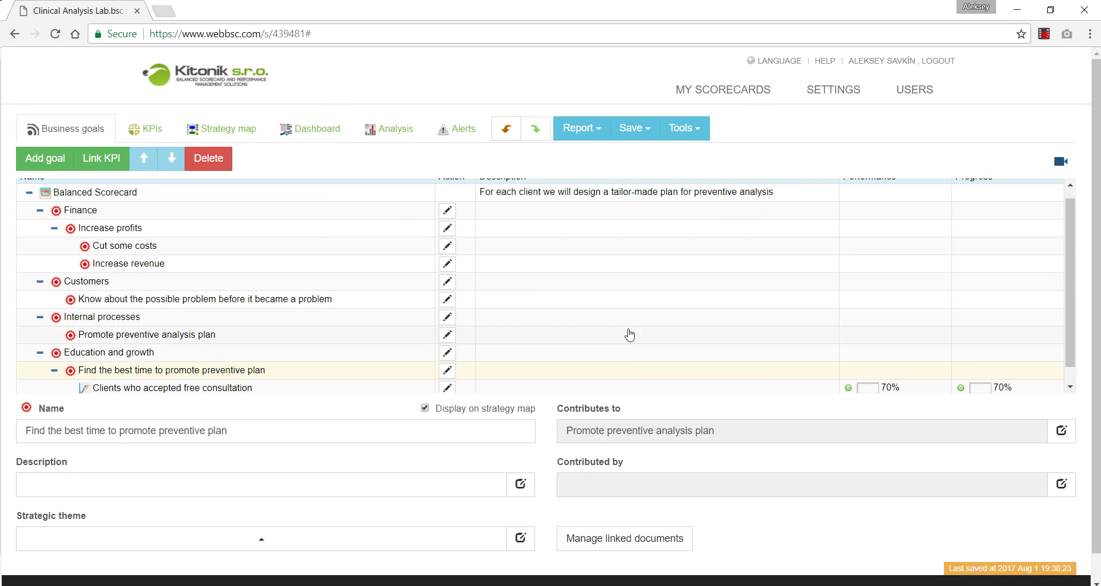
click(261, 139)
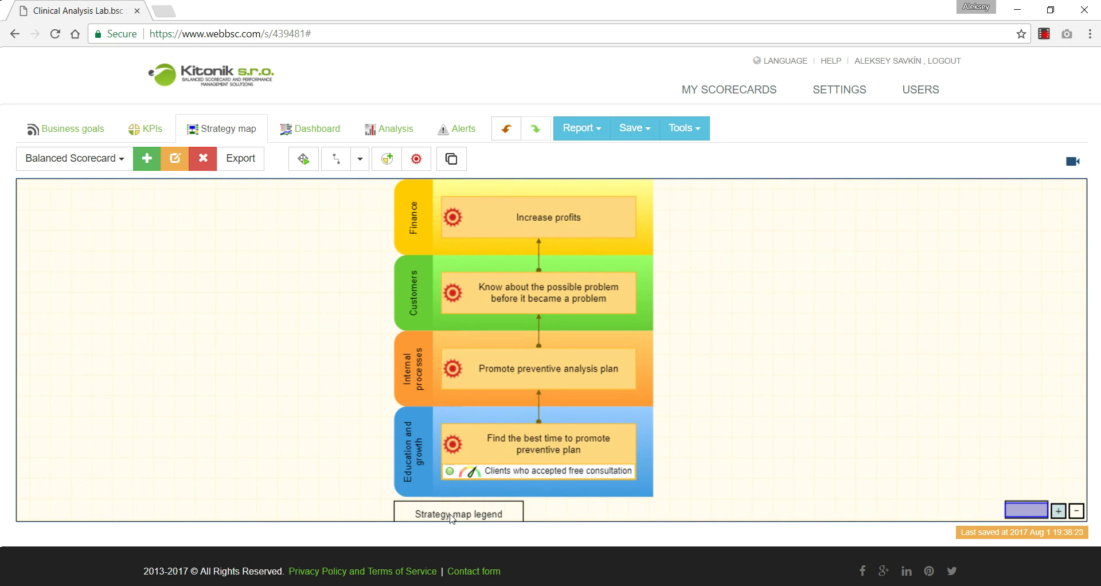
- Copy the KPI name "Prevention plan acceptance" from the Notepad notes and return to the internal processes goal on the strategy map
key(alt+Tab)
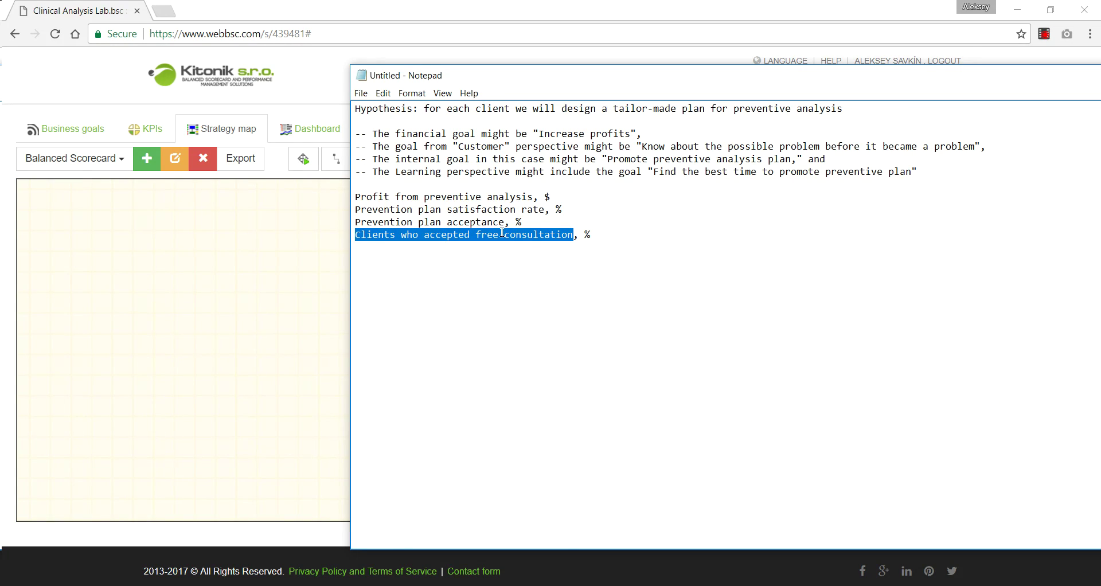
drag(505, 221, 355, 222)
key(ctrl+c)
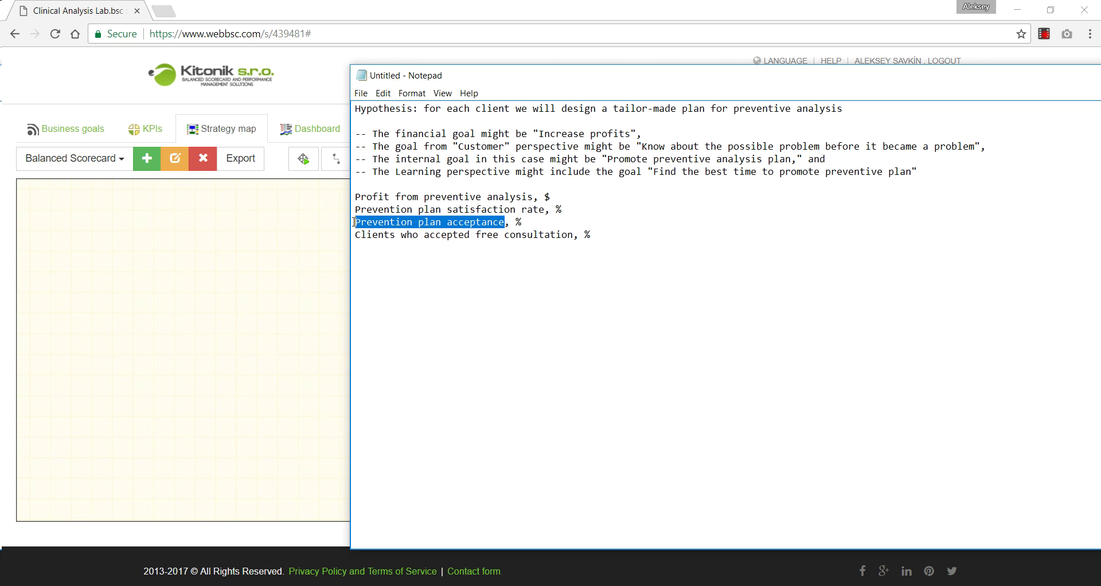
click(296, 277)
click(554, 384)
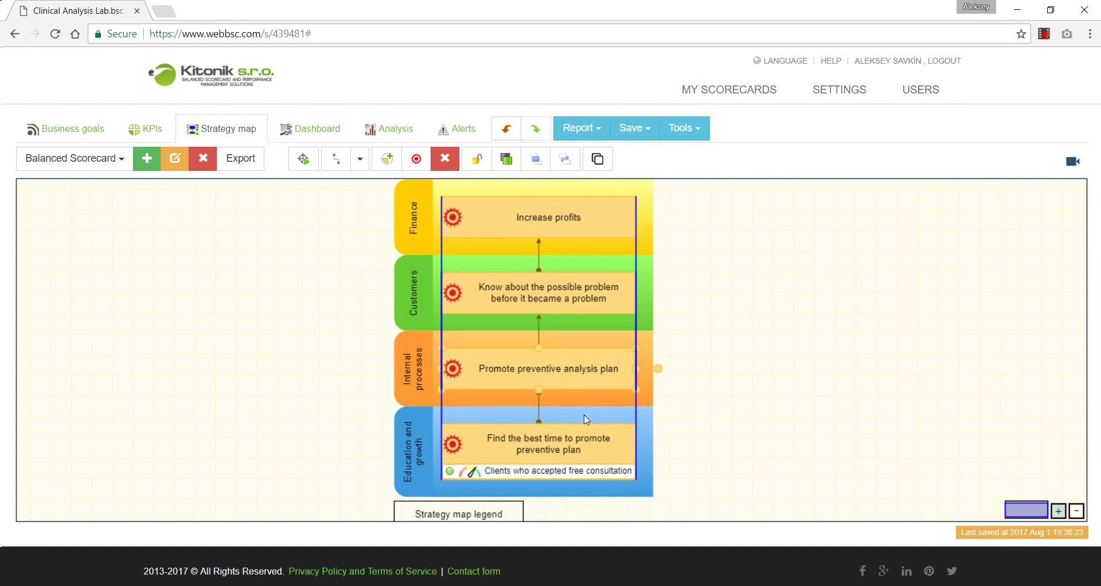
click(585, 446)
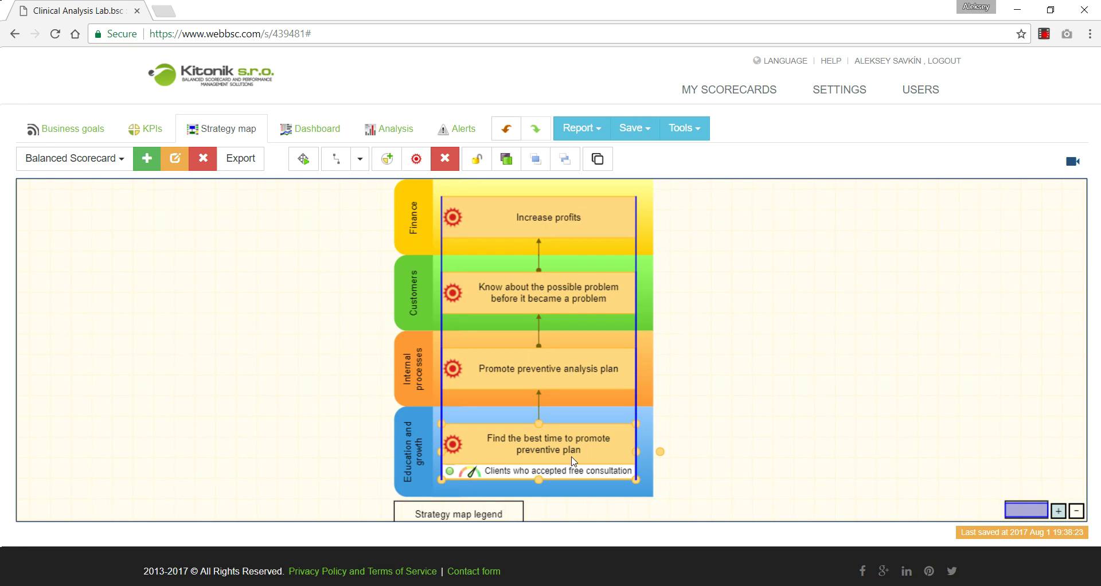
click(593, 384)
- Add a new indicator under Internal Business Processes and name it "Prevention plan acceptance" with the copied text
click(145, 128)
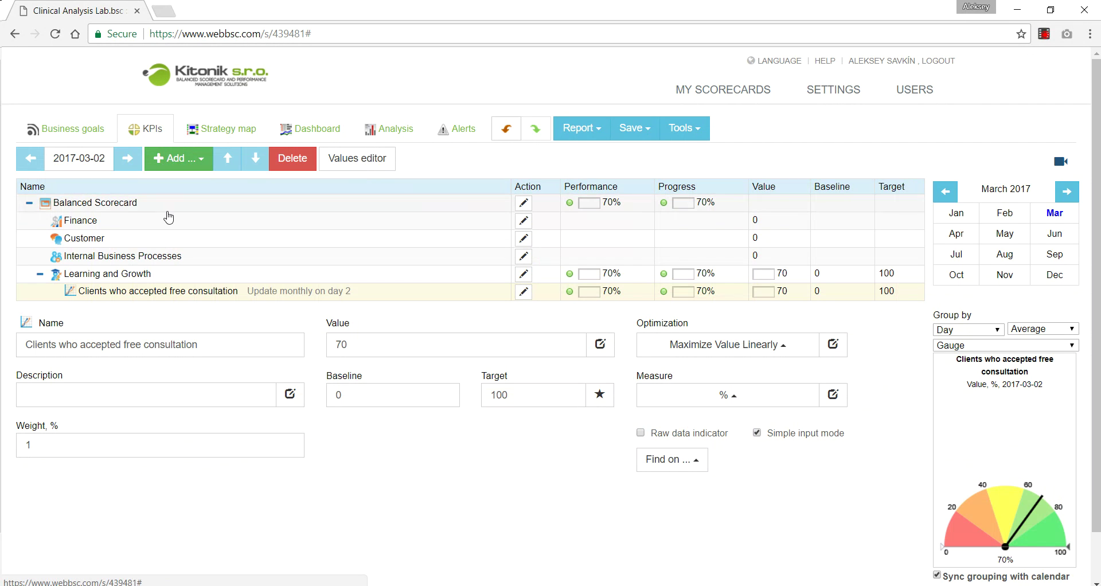
click(150, 254)
click(177, 158)
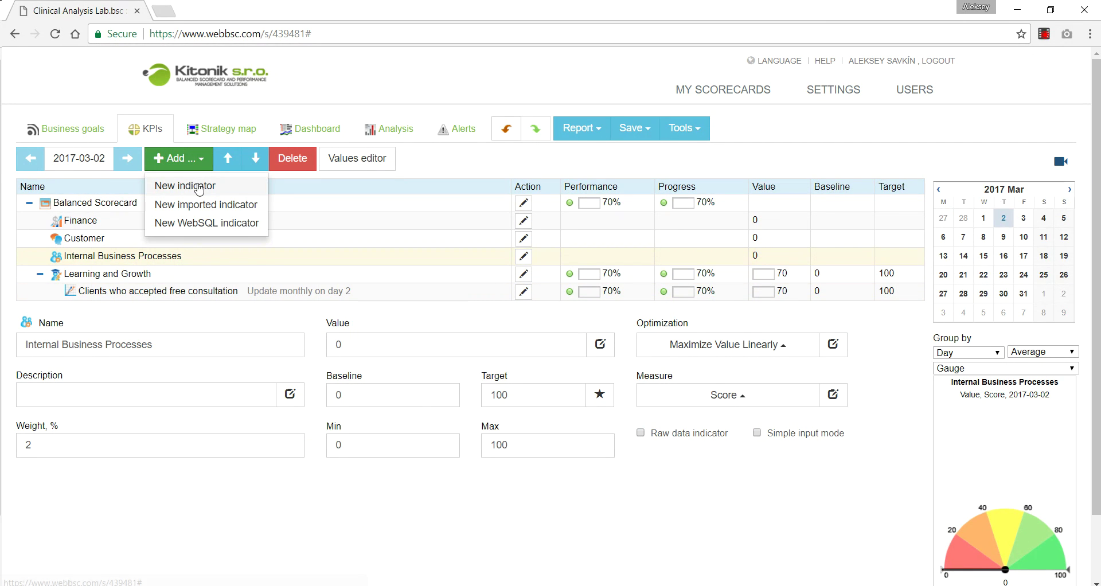
click(178, 183)
key(ctrl+a)
key(ctrl+v)
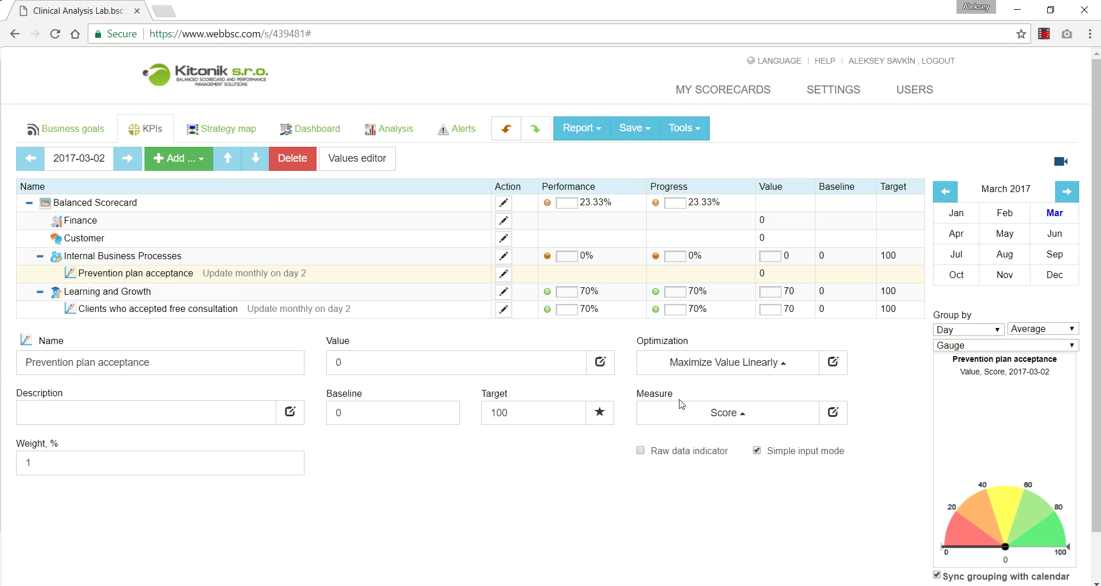
- Set the measure of the "Prevention plan acceptance" KPI to % and its target to 20
click(705, 373)
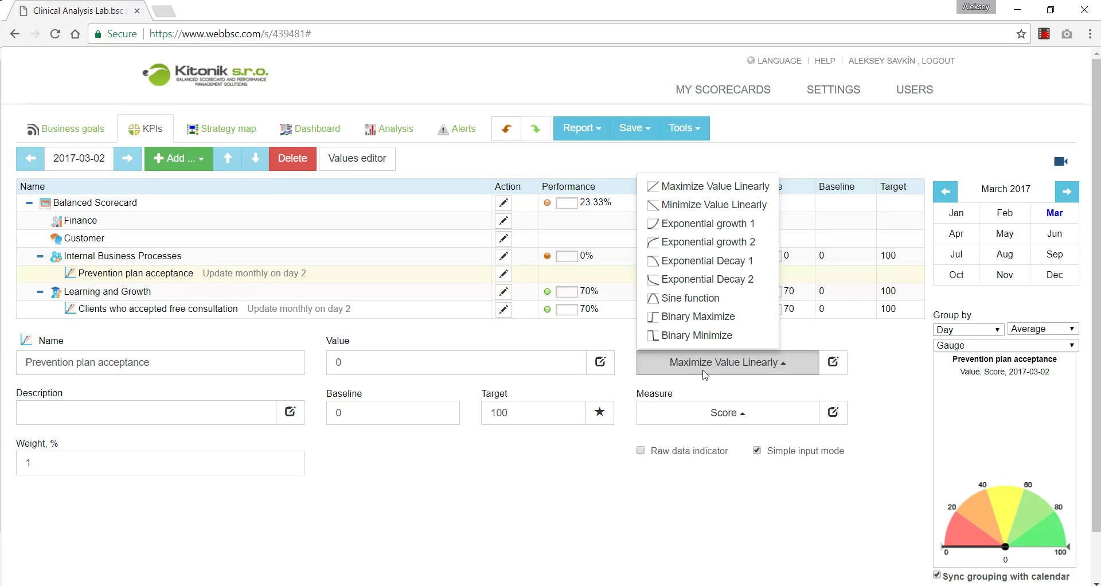
click(714, 414)
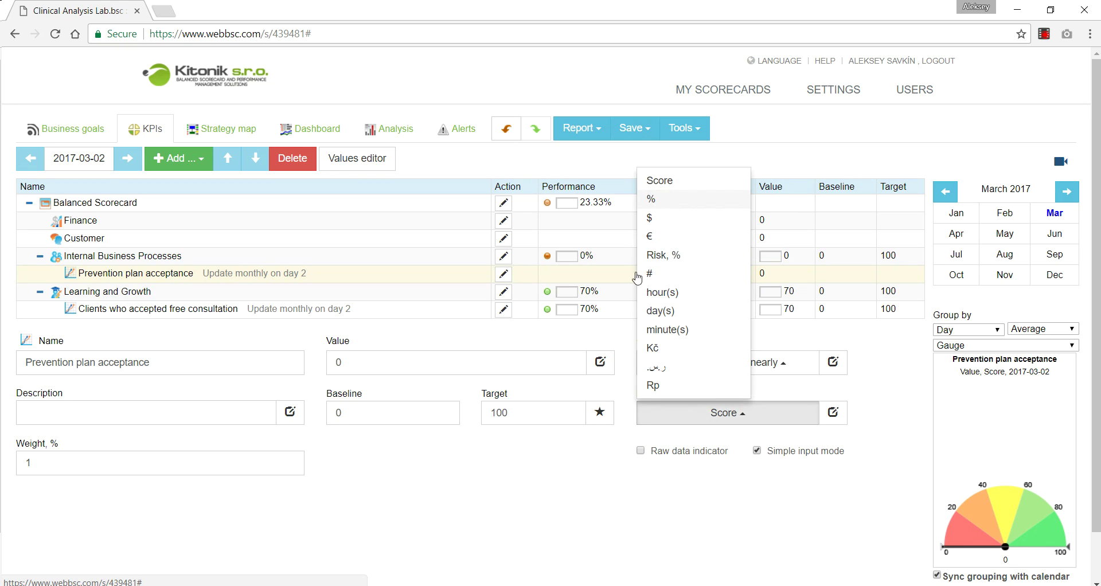
click(651, 199)
click(539, 410)
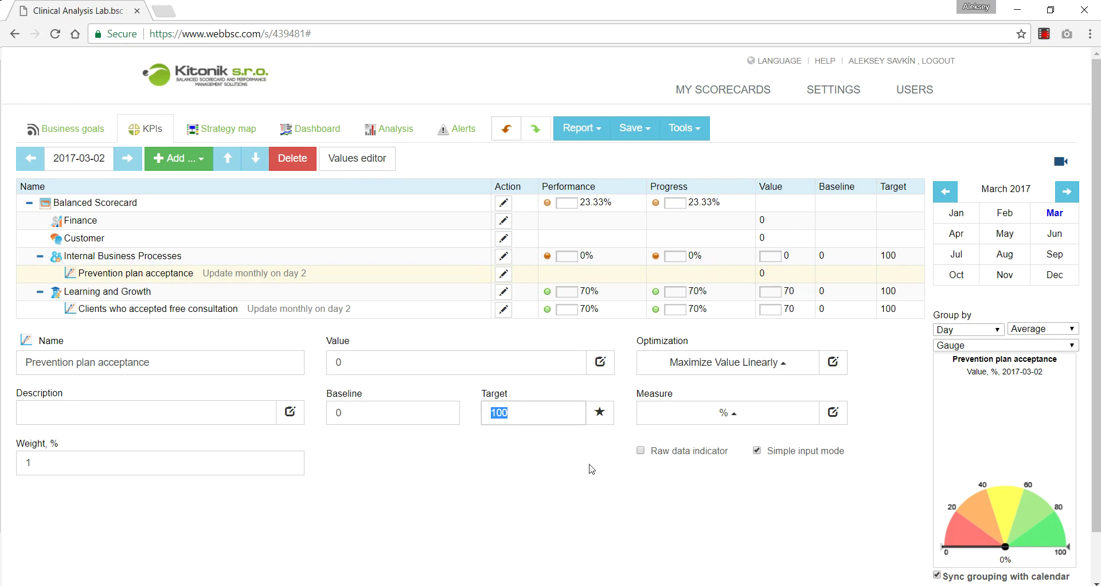
text(20)
key(Return)
- Set the value of the "Prevention plan acceptance" KPI to 5
click(450, 370)
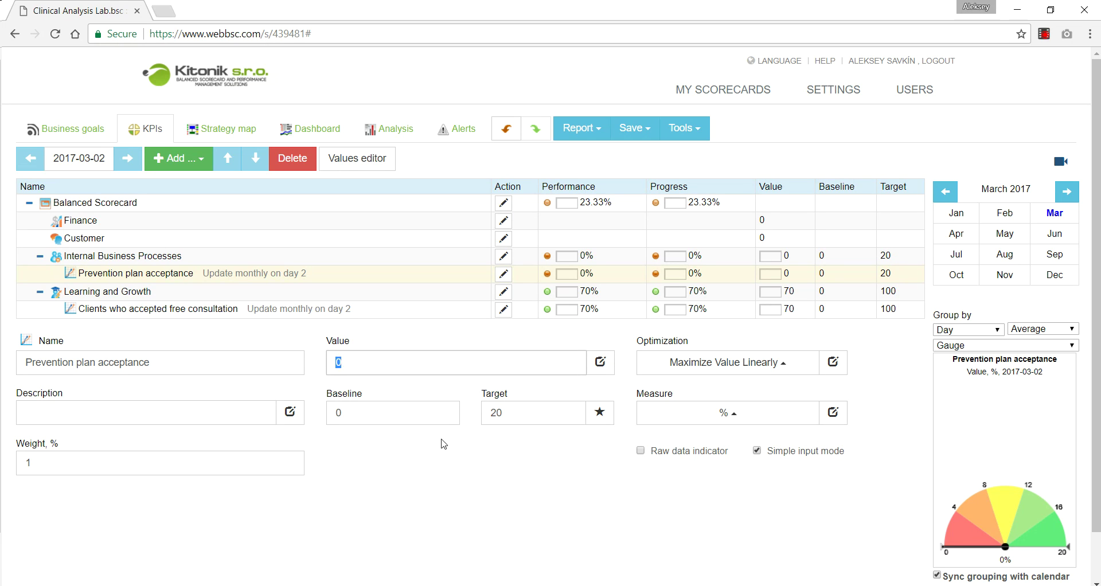
click(441, 464)
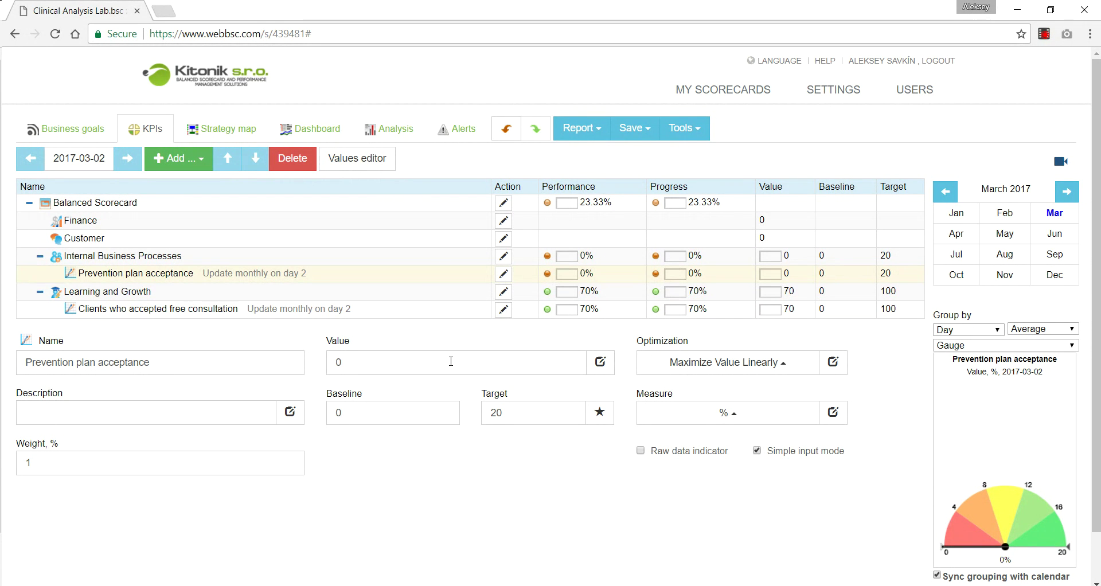
click(363, 358)
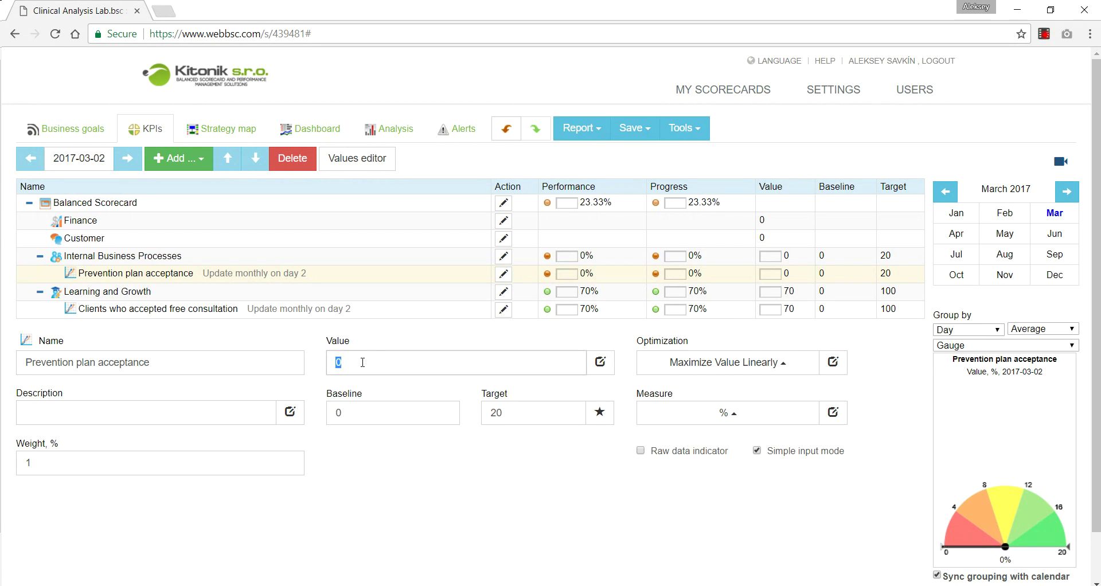
text(5)
click(394, 462)
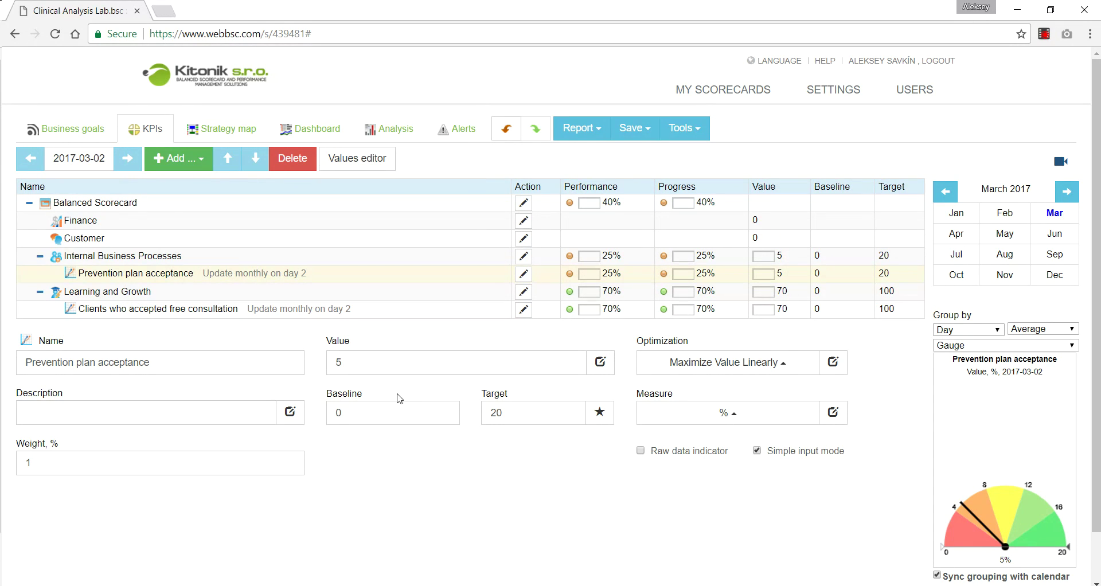
- Link the "Prevention plan acceptance" KPI to the goal "Promote preventive analysis plan" and check it on the strategy map
click(58, 129)
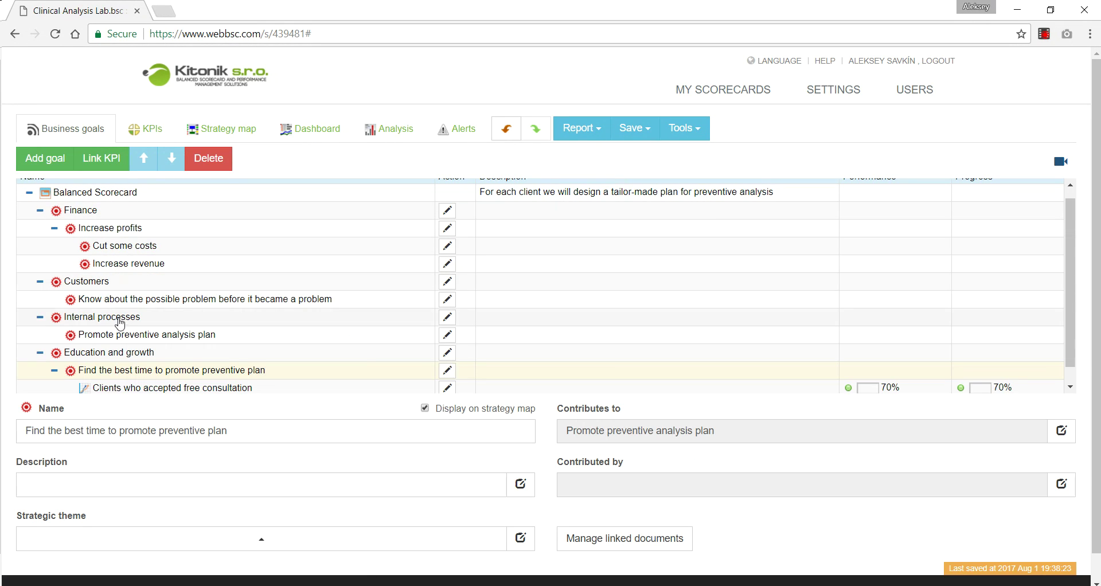
click(121, 336)
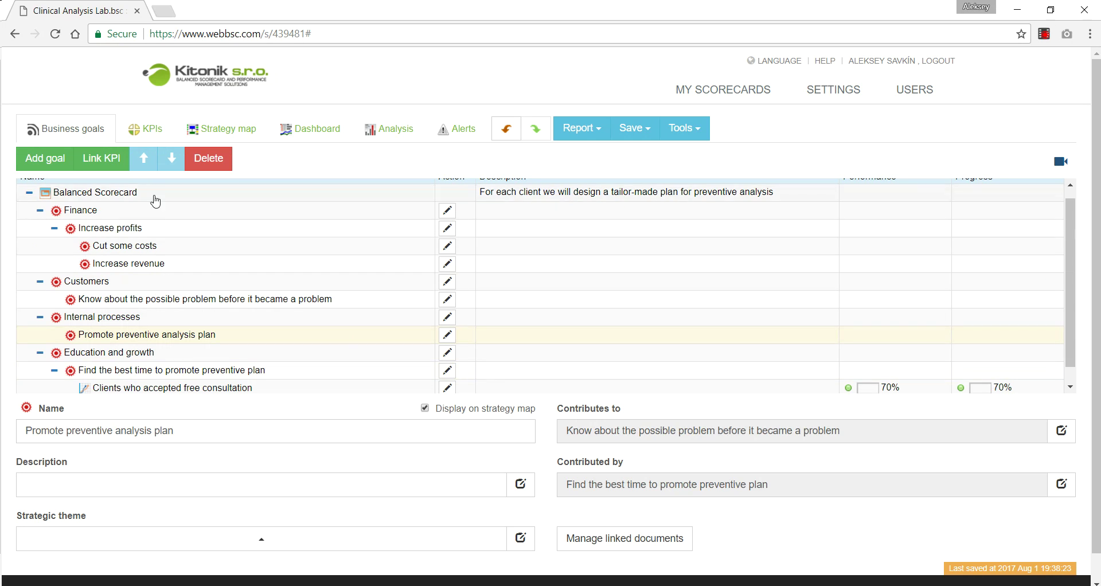
click(112, 165)
click(726, 256)
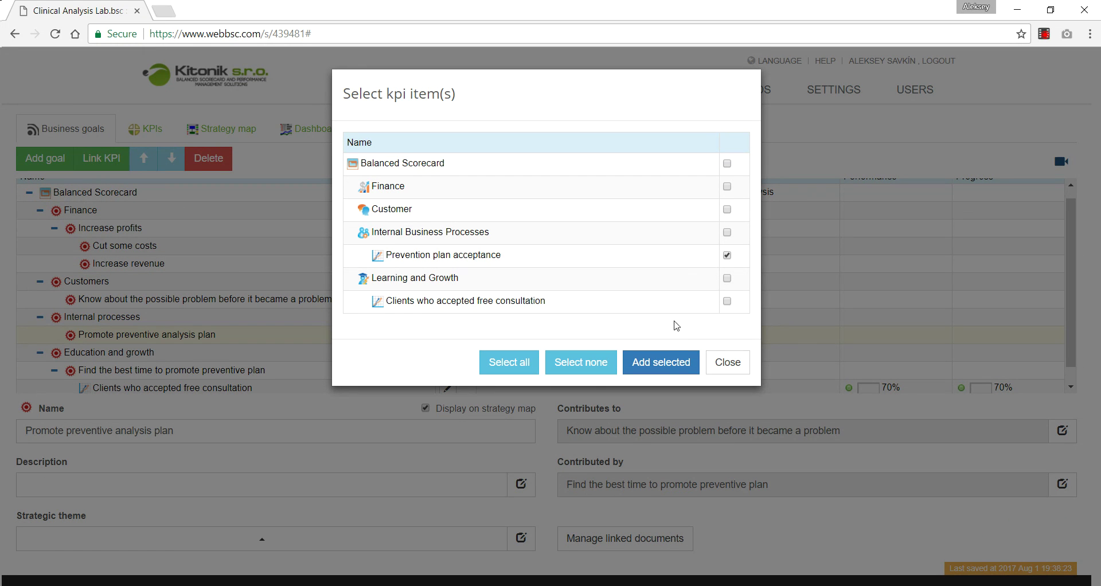
click(657, 362)
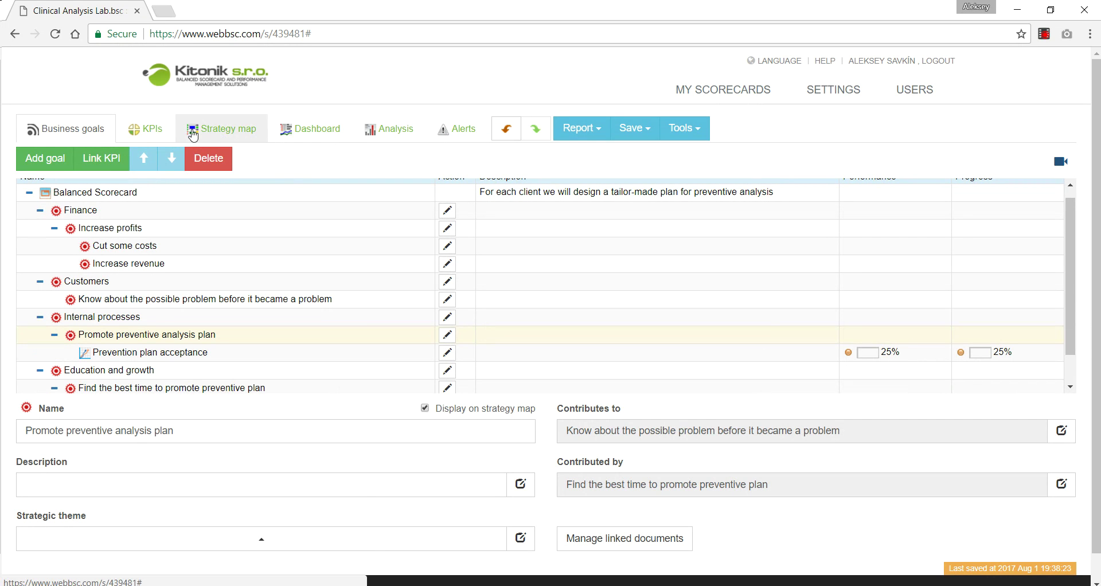
click(192, 136)
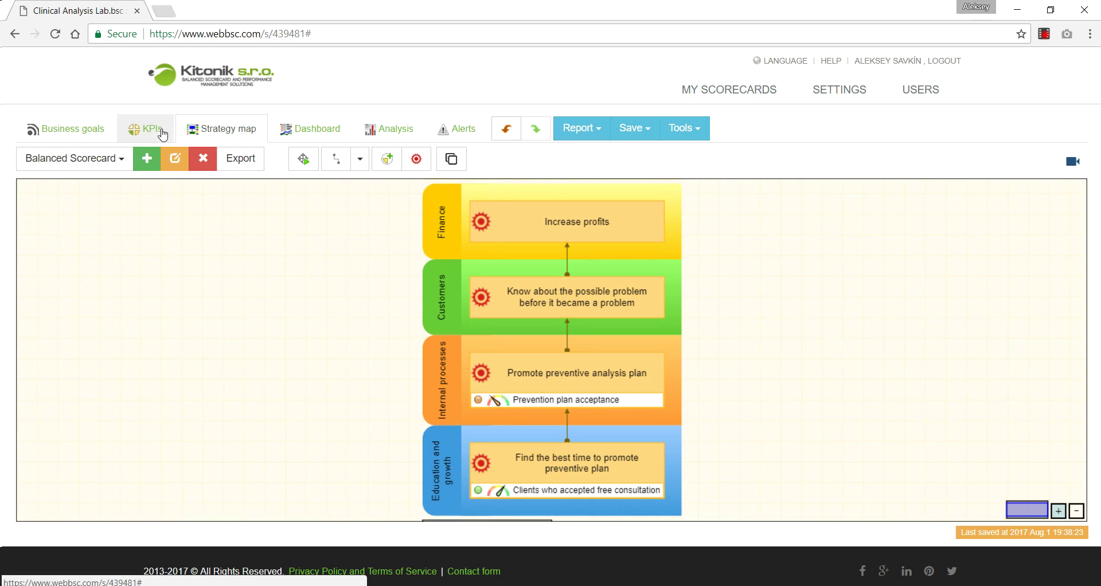
click(533, 401)
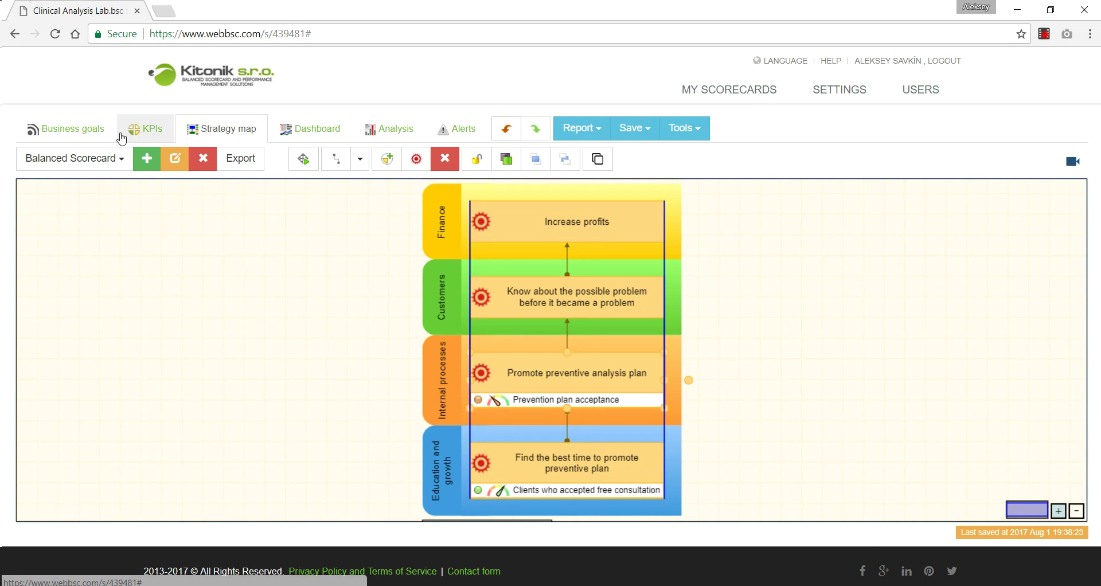
- Set Glyph 1 of the linked "Prevention plan acceptance" KPI to Target and Glyph 2 to Value chart, and check the strategy map
click(100, 132)
click(145, 354)
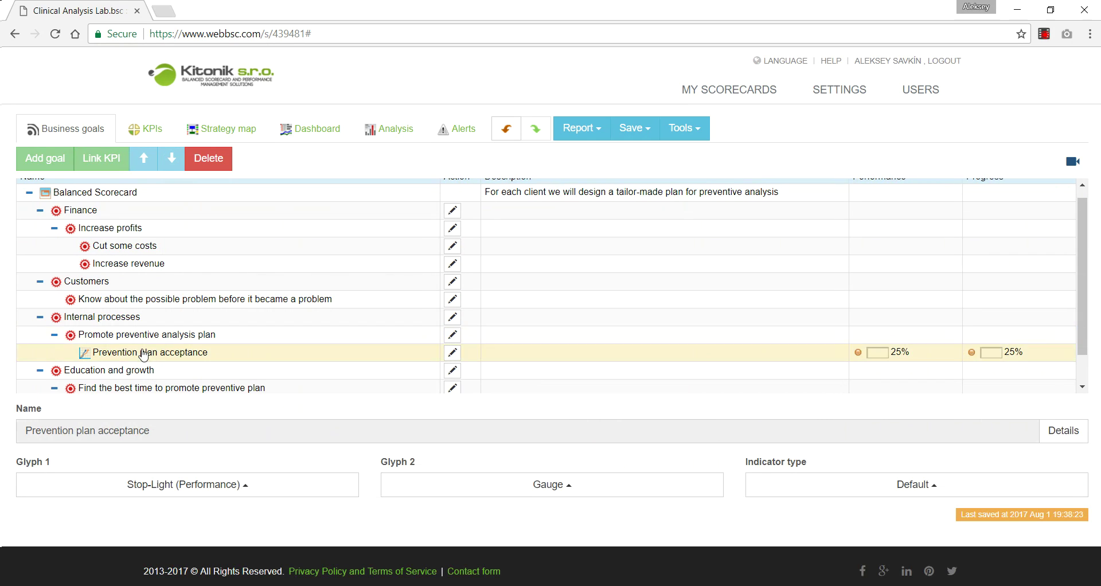
click(296, 484)
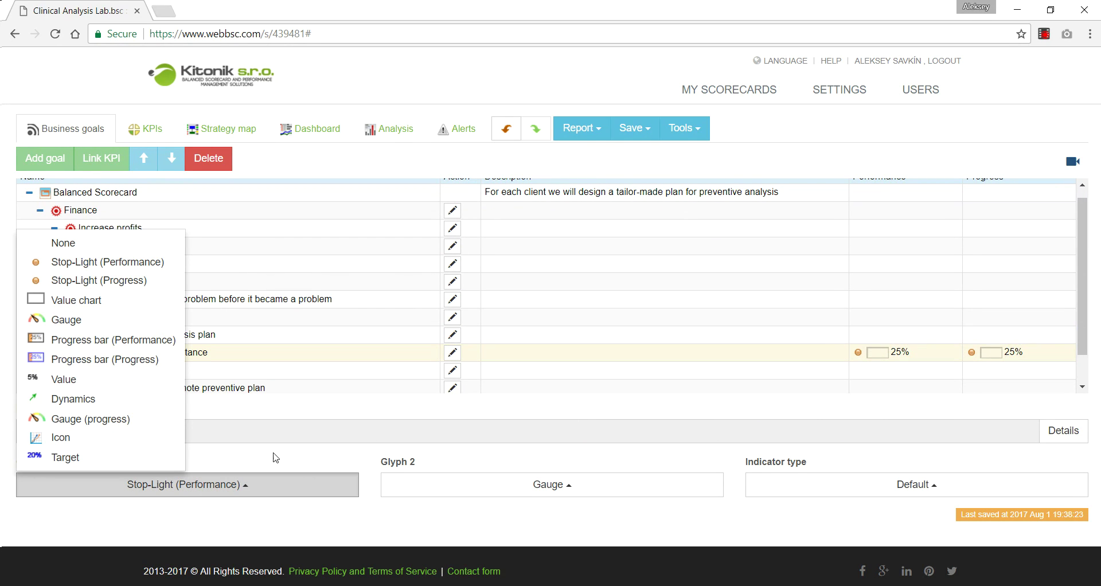
click(133, 457)
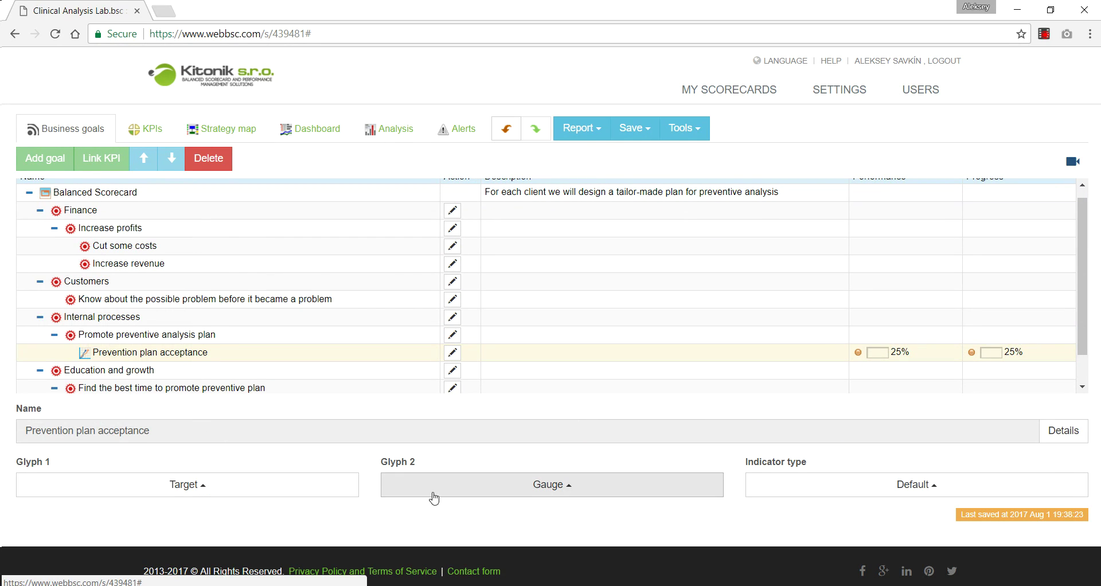
click(467, 493)
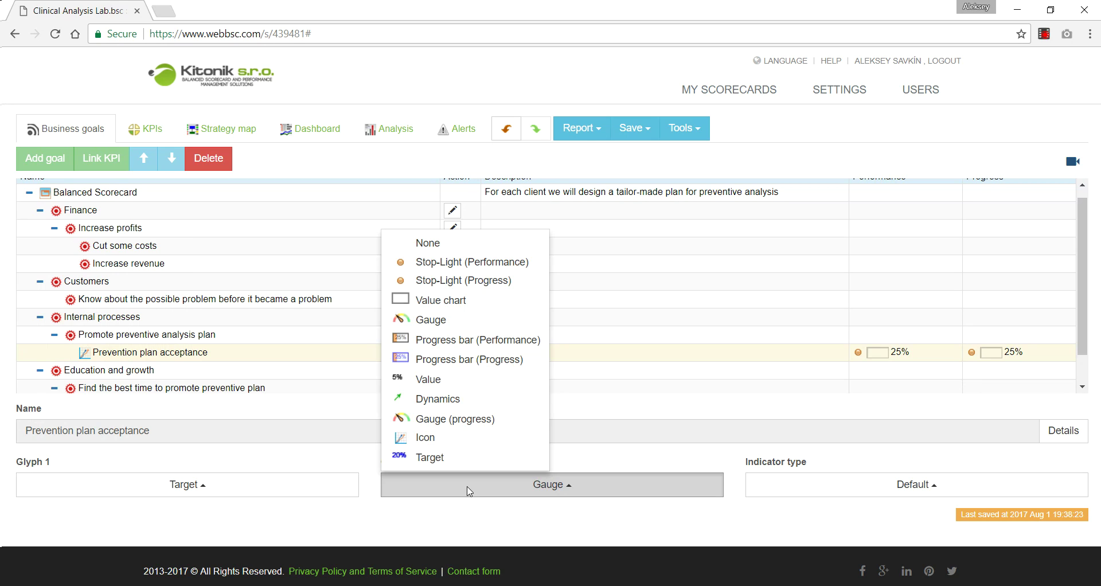
click(442, 301)
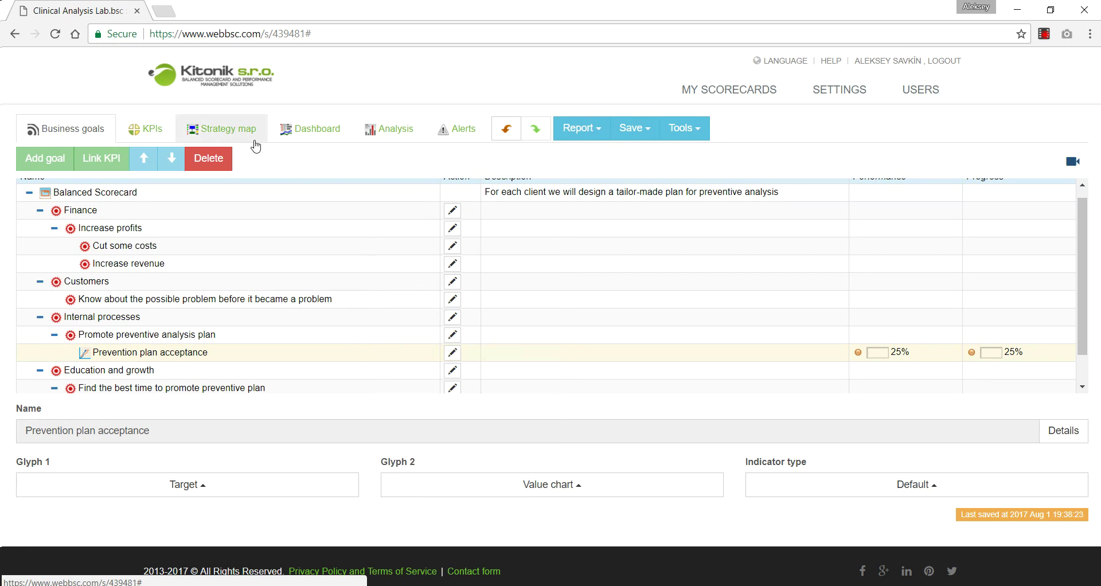
click(236, 135)
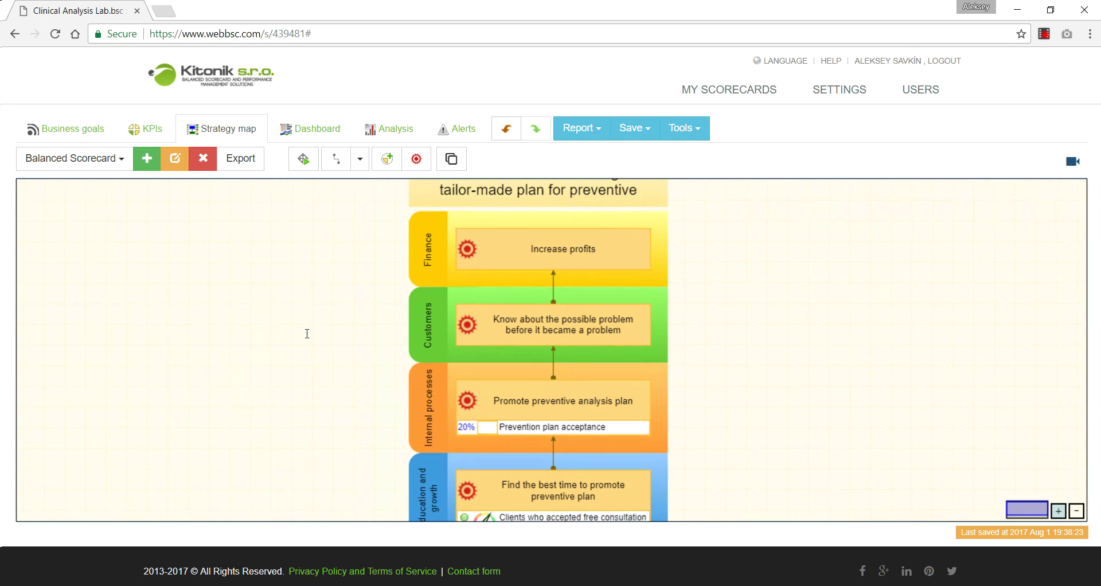
- Copy the KPI name "Prevention plan satisfaction rate" from the Notepad notes and return to the scorecard
key(alt+Tab)
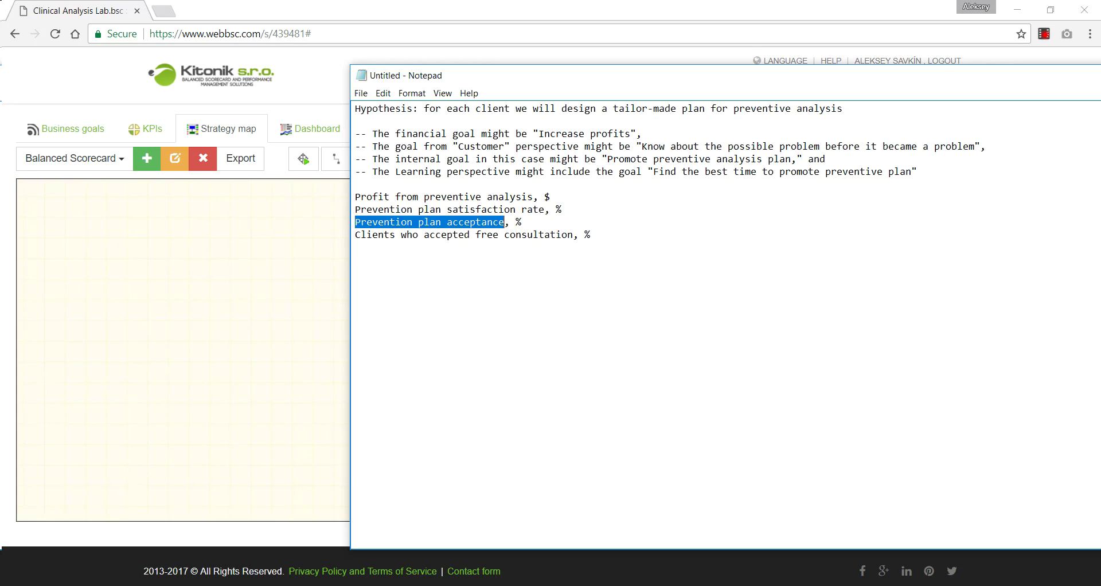
drag(541, 212, 340, 212)
key(ctrl+c)
click(293, 270)
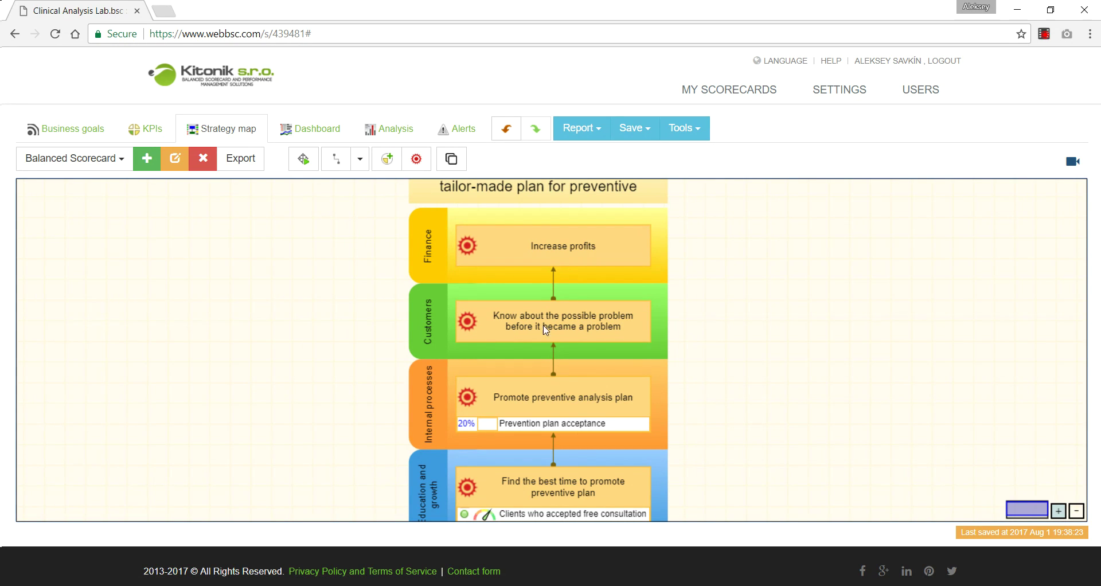
- Add a new indicator under Customer and name it "Prevention plan satisfaction rate" with the copied text
click(104, 135)
click(137, 134)
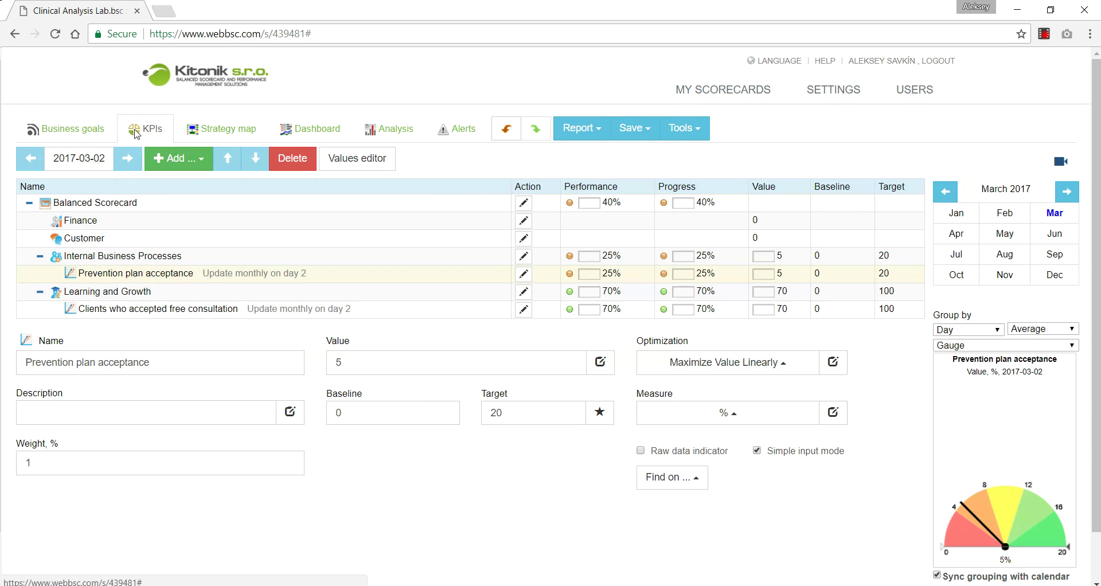
click(111, 243)
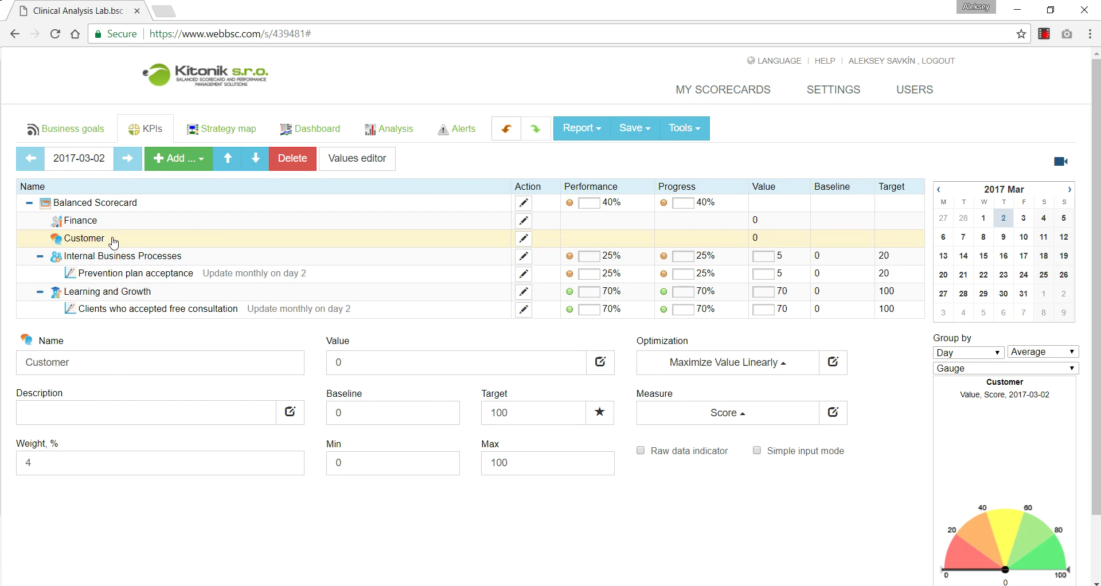
click(178, 158)
click(178, 182)
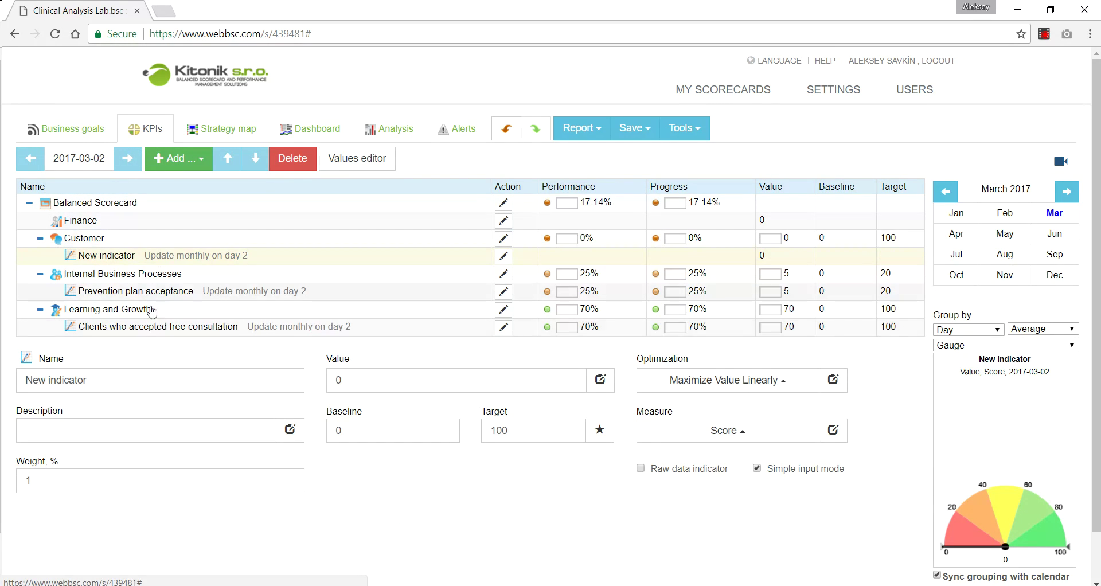
triple_click(109, 378)
key(ctrl+v)
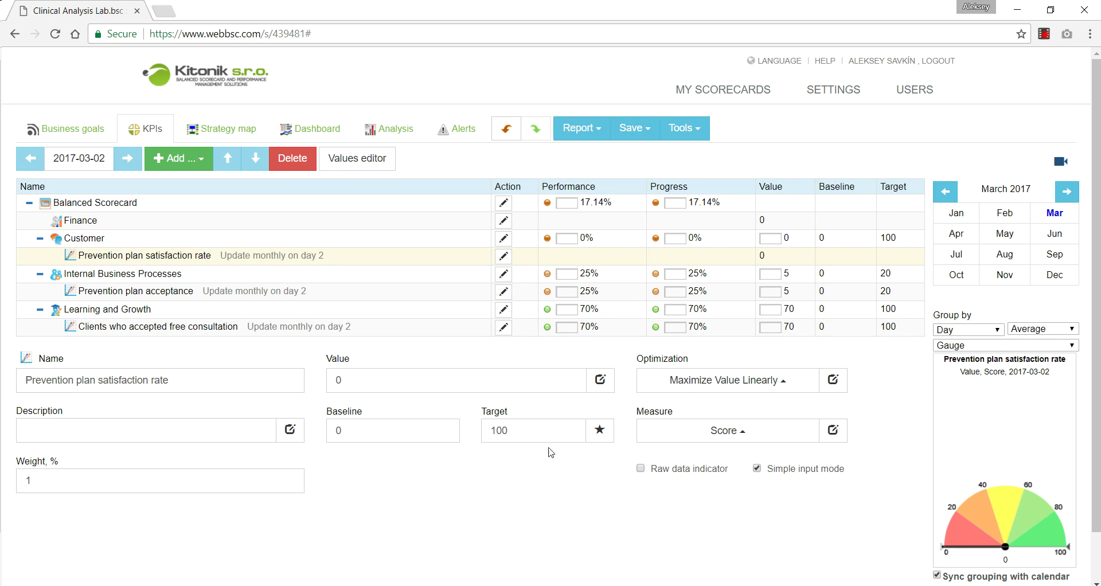
- Set the measure of the "Prevention plan satisfaction rate" KPI to %
click(717, 387)
click(722, 429)
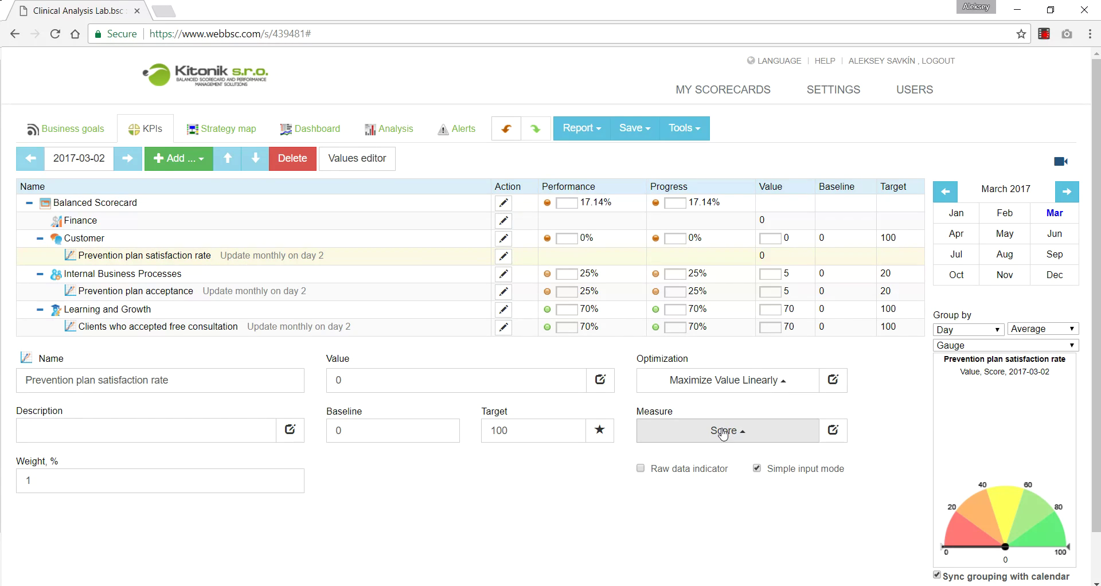
click(723, 429)
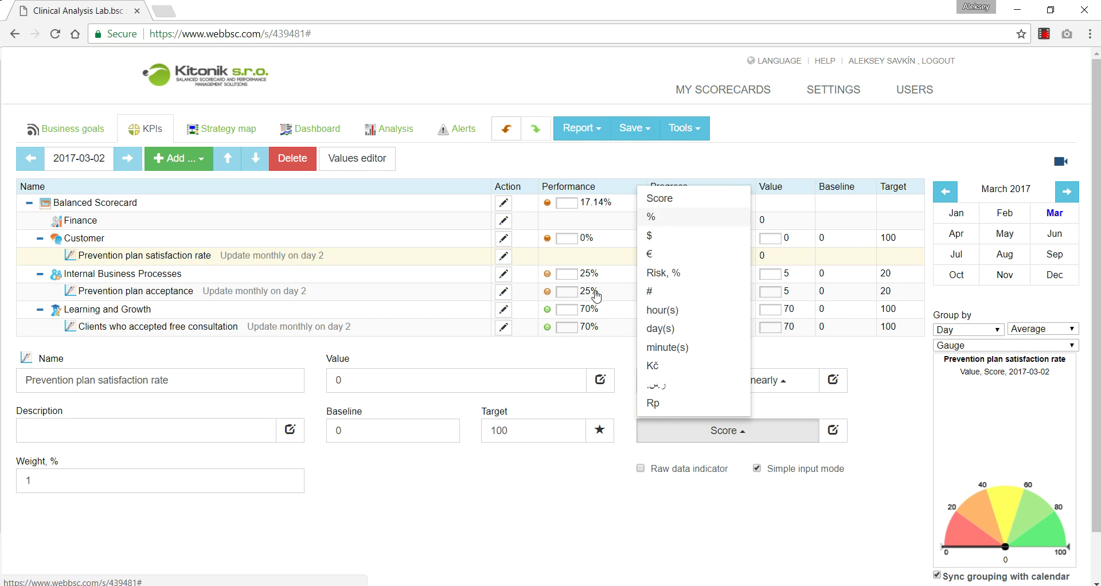
click(669, 219)
- Give the "Prevention plan satisfaction rate" KPI a target of 80 and a value of 75
click(435, 379)
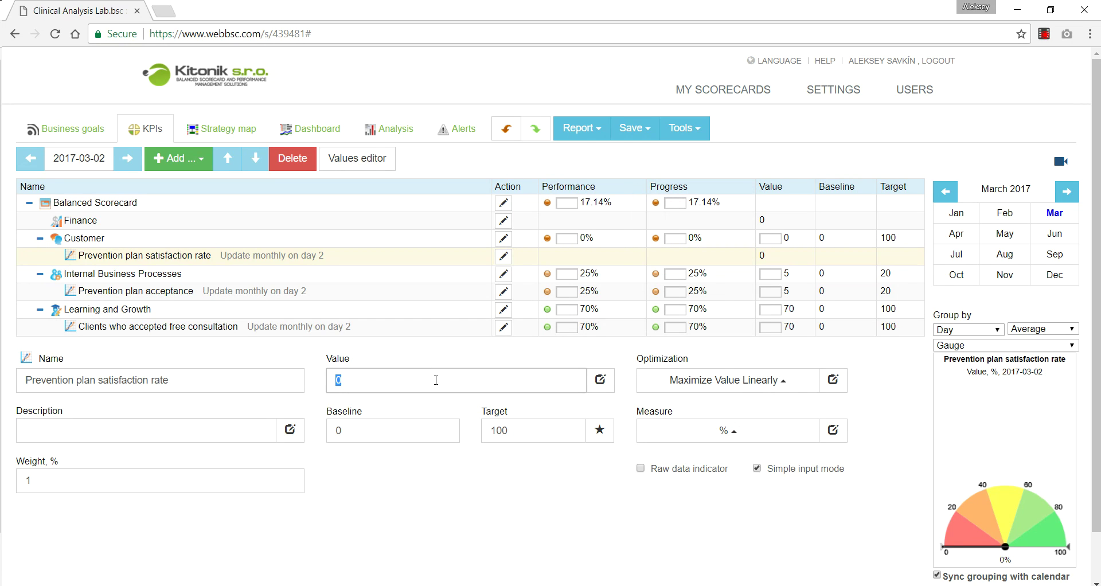
click(522, 435)
text(80)
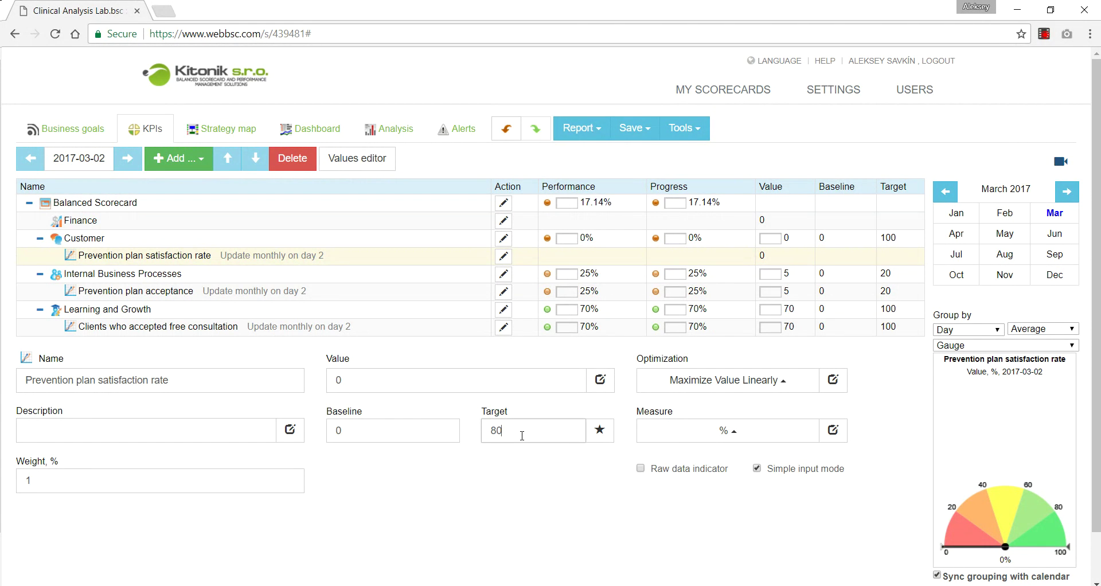
click(379, 376)
text(75)
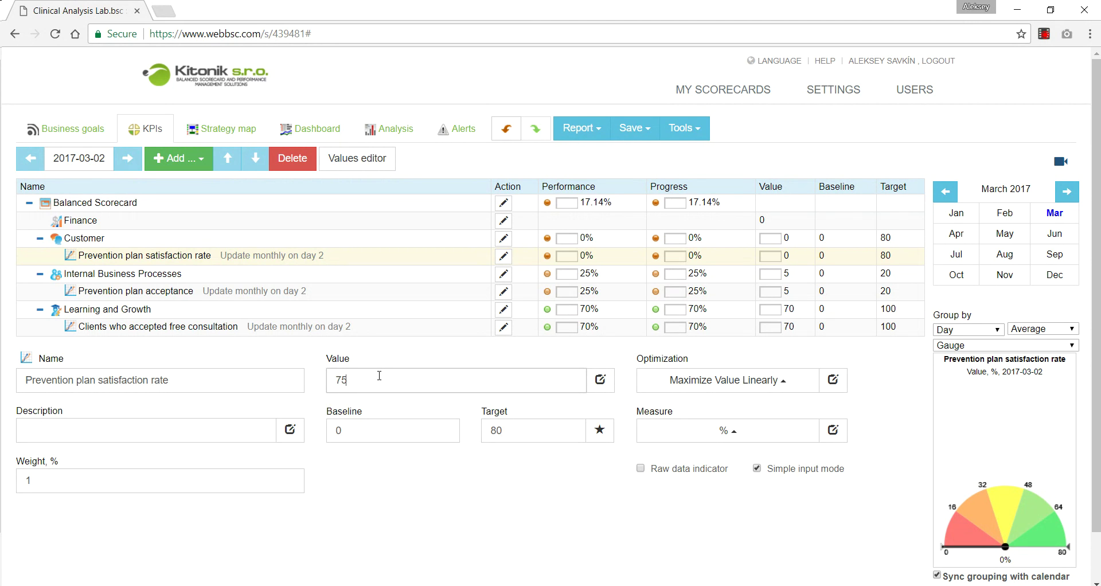
click(427, 476)
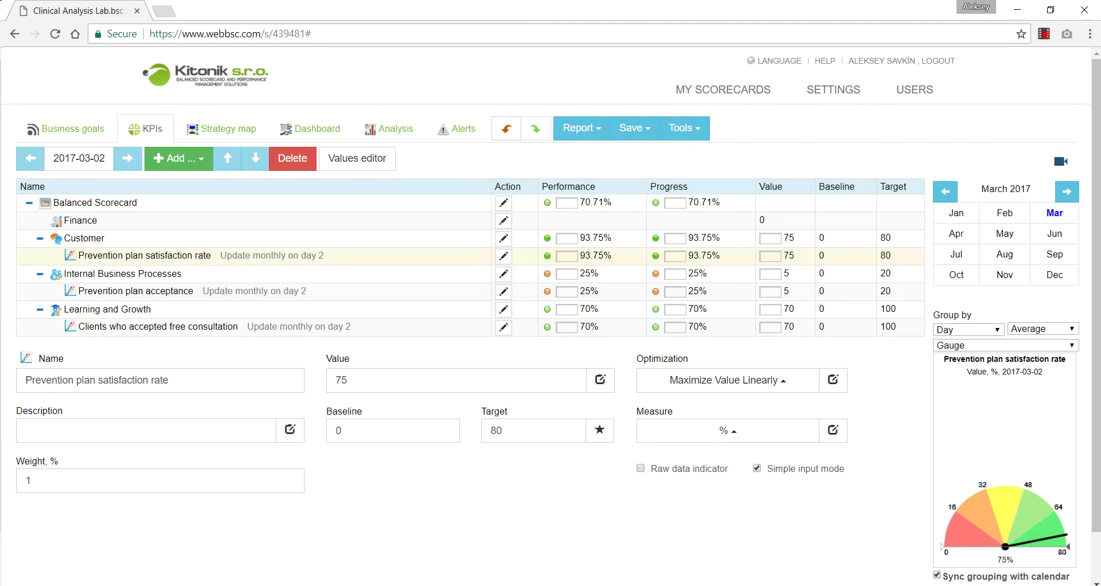
- Switch to the Notepad notes and copy the KPI name "Profit from preventive analysis"
key(alt+Tab)
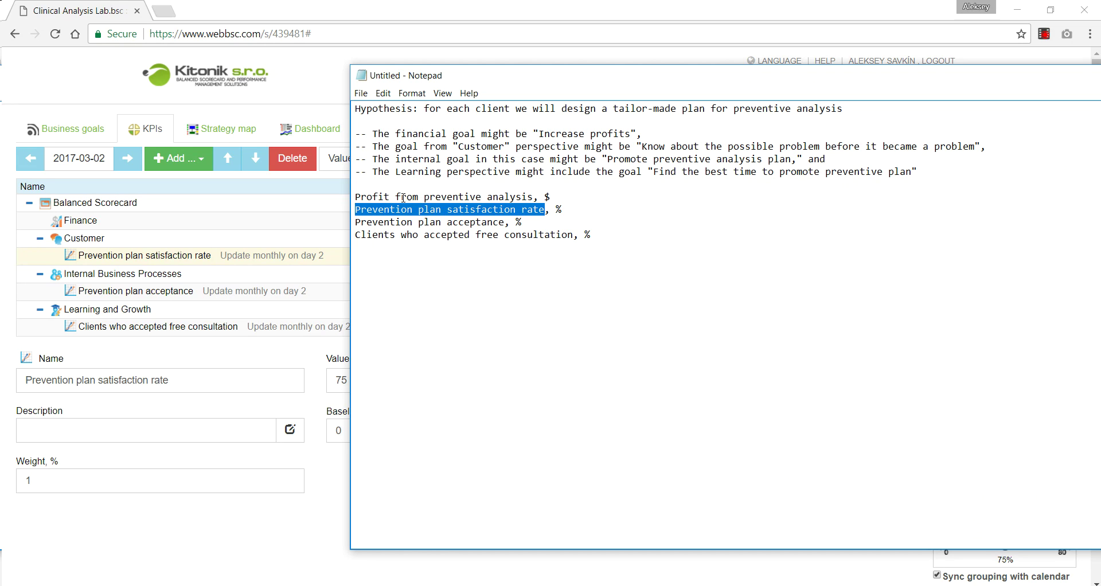
drag(534, 196, 355, 197)
key(ctrl+c)
- Return to the scorecard, add an indicator under Finance and name it "Profit from preventive analysis" with the copied text
click(150, 218)
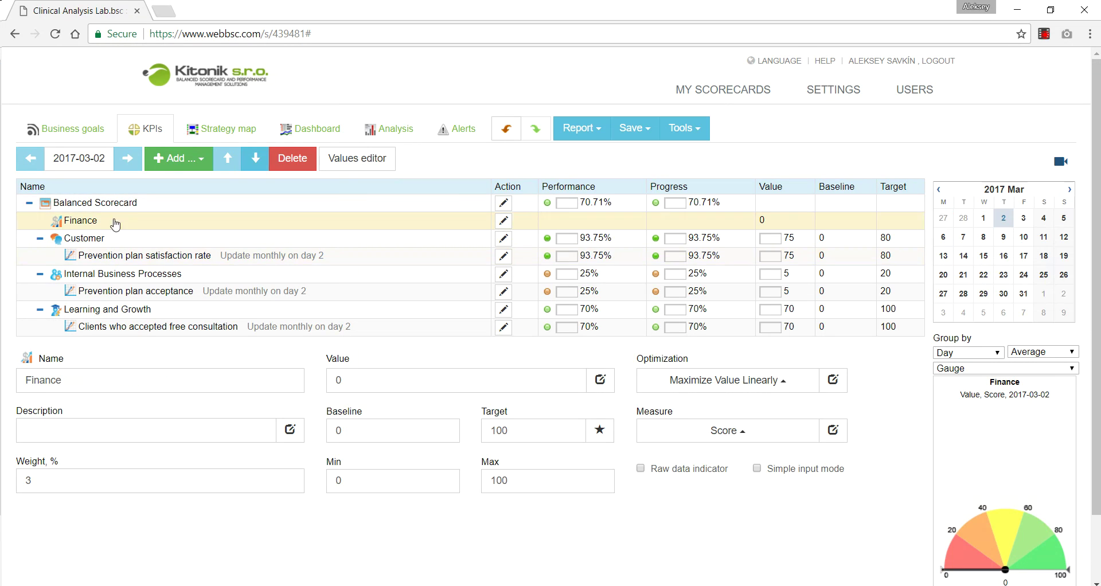
click(178, 158)
click(180, 185)
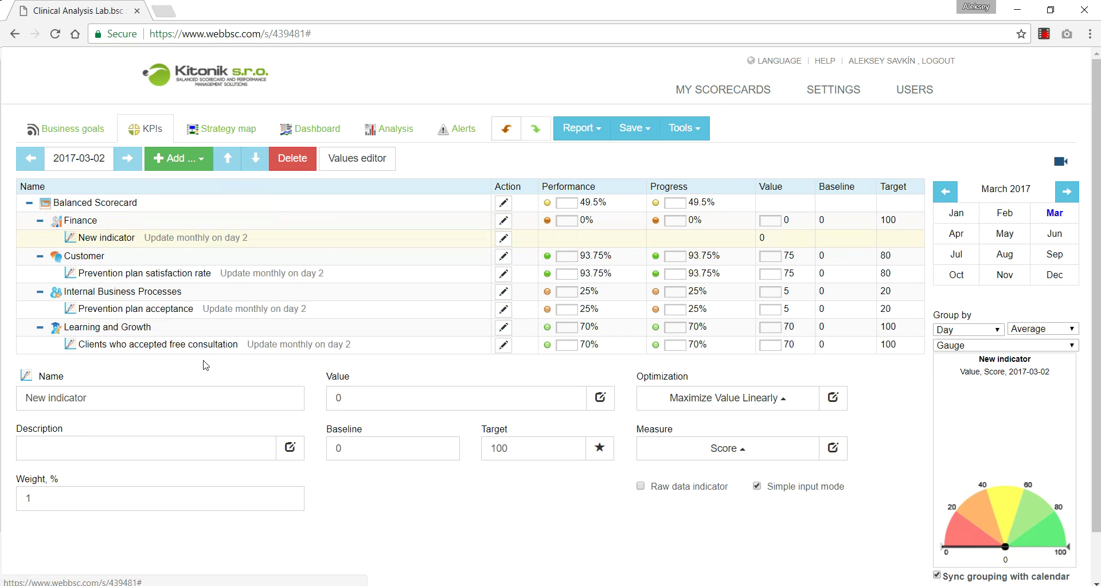
triple_click(185, 398)
key(ctrl+v)
- Set the "Profit from preventive analysis" KPI to value 200, measure $ and target 300
key(Tab)
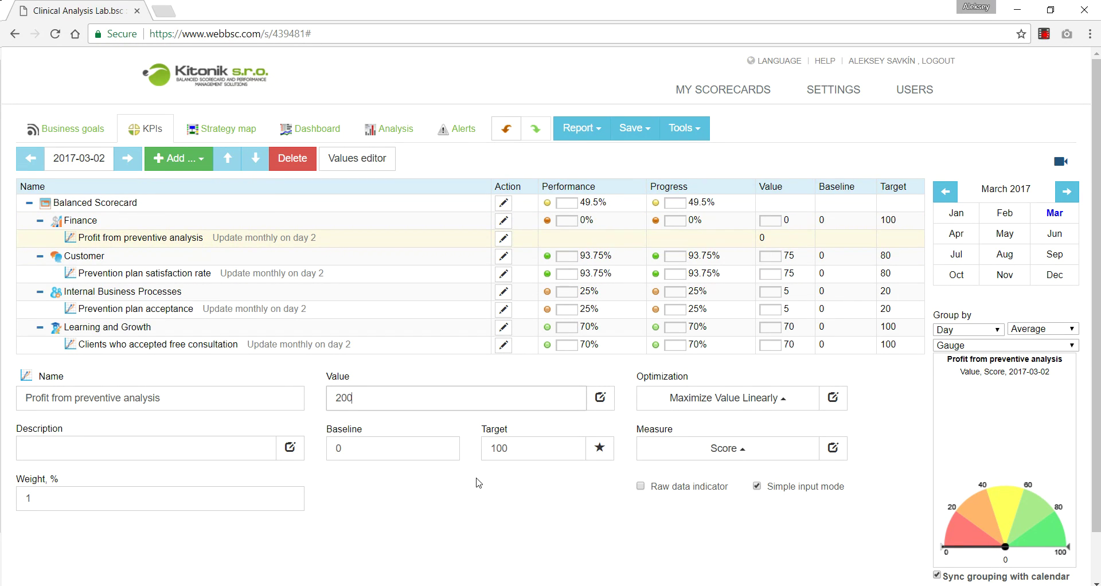
click(491, 453)
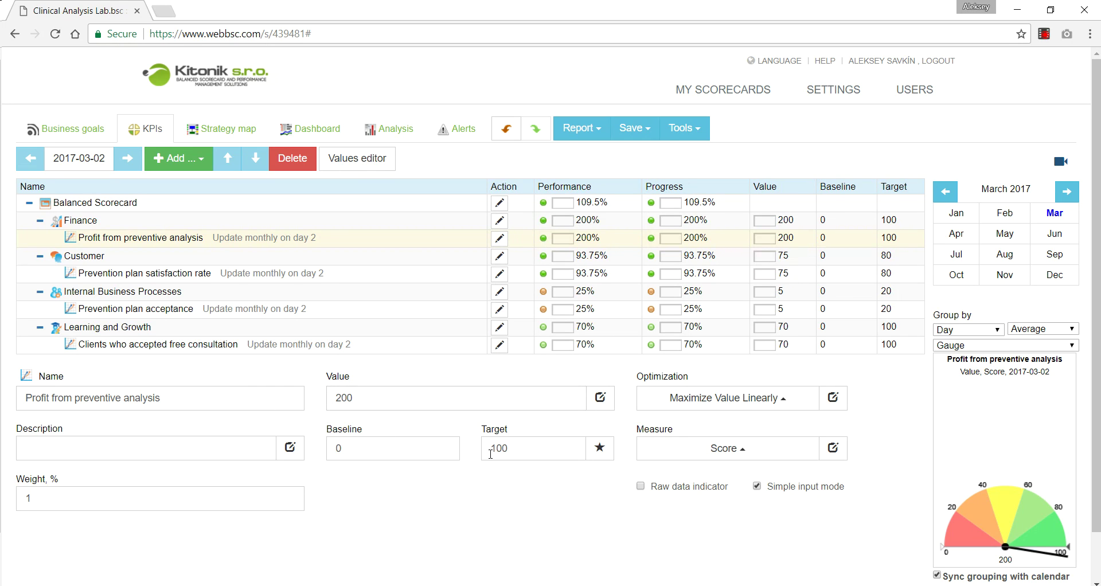
click(709, 449)
click(769, 404)
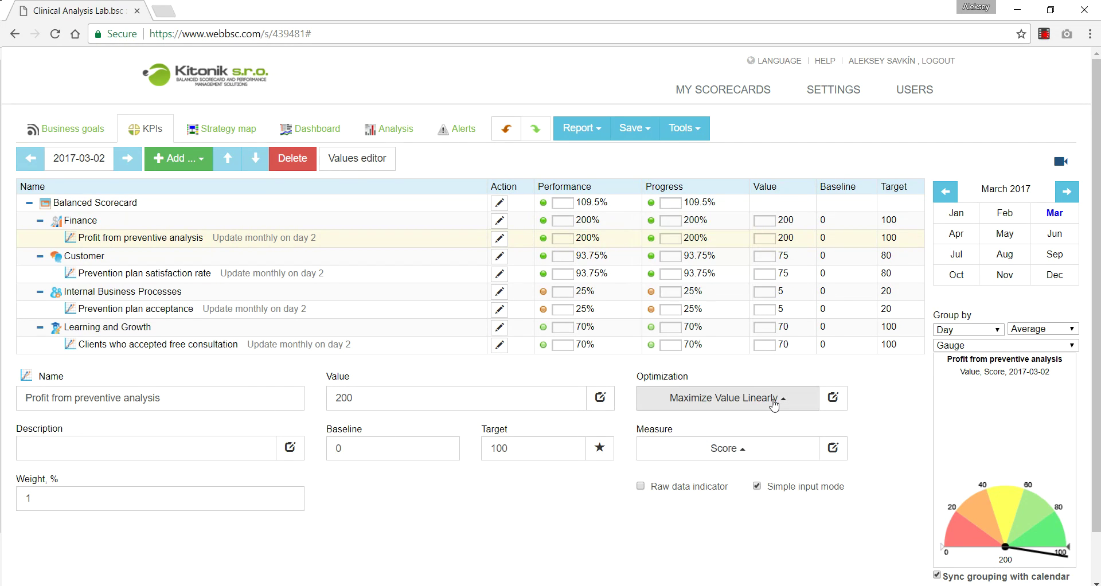
click(759, 405)
click(739, 448)
click(740, 448)
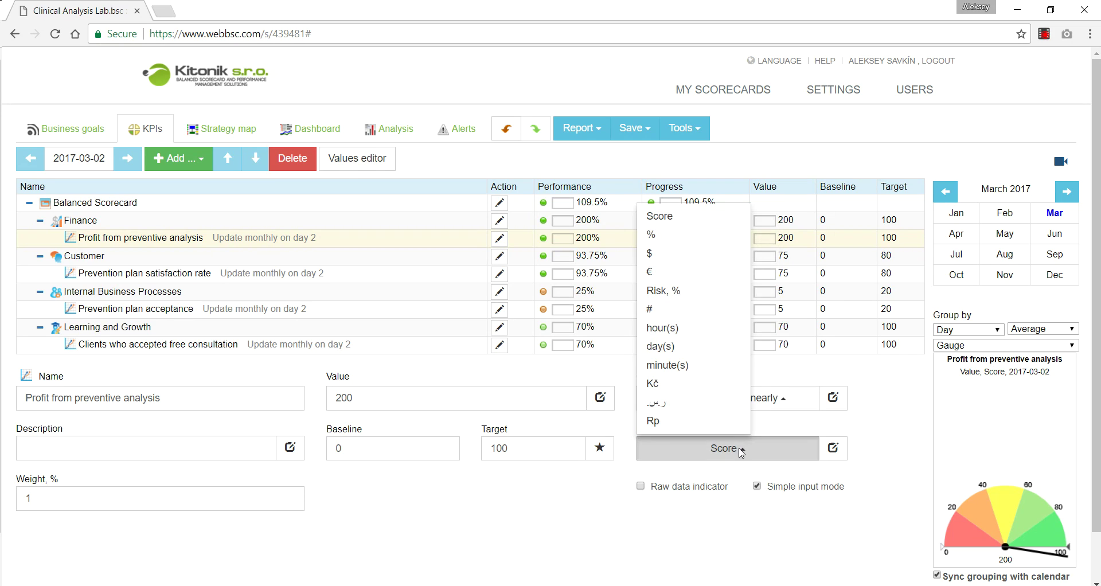
click(660, 255)
click(522, 449)
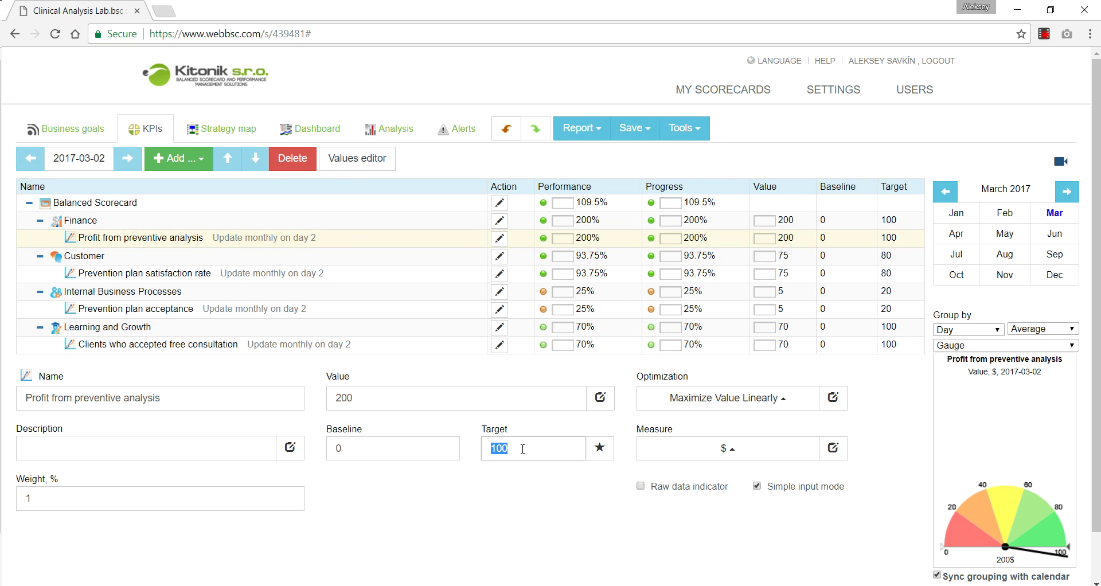
text(300)
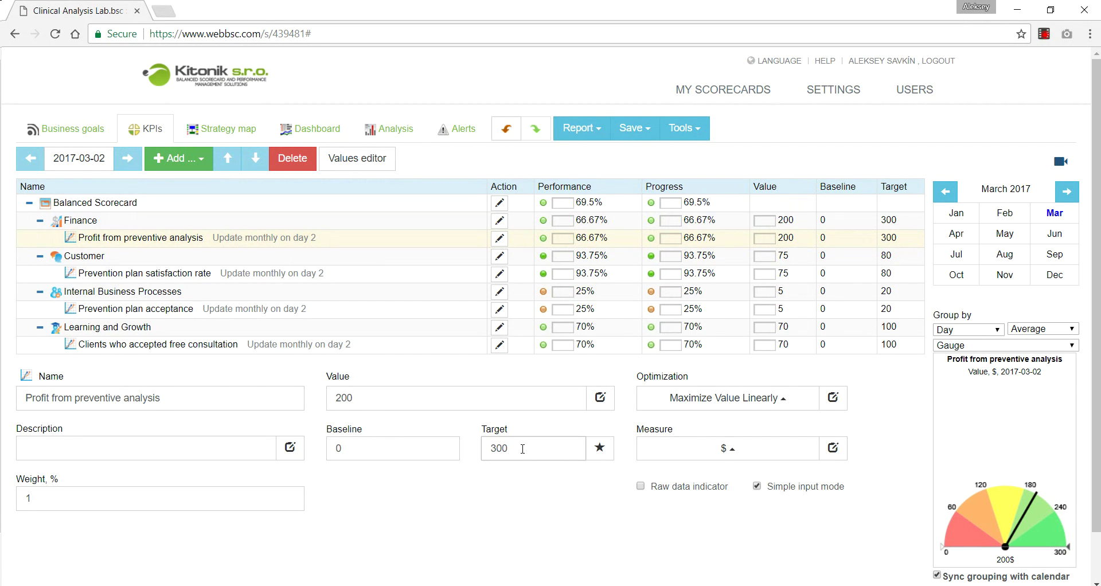
- Link the "Profit from preventive analysis" KPI to the business goal "Increase profits"
click(106, 133)
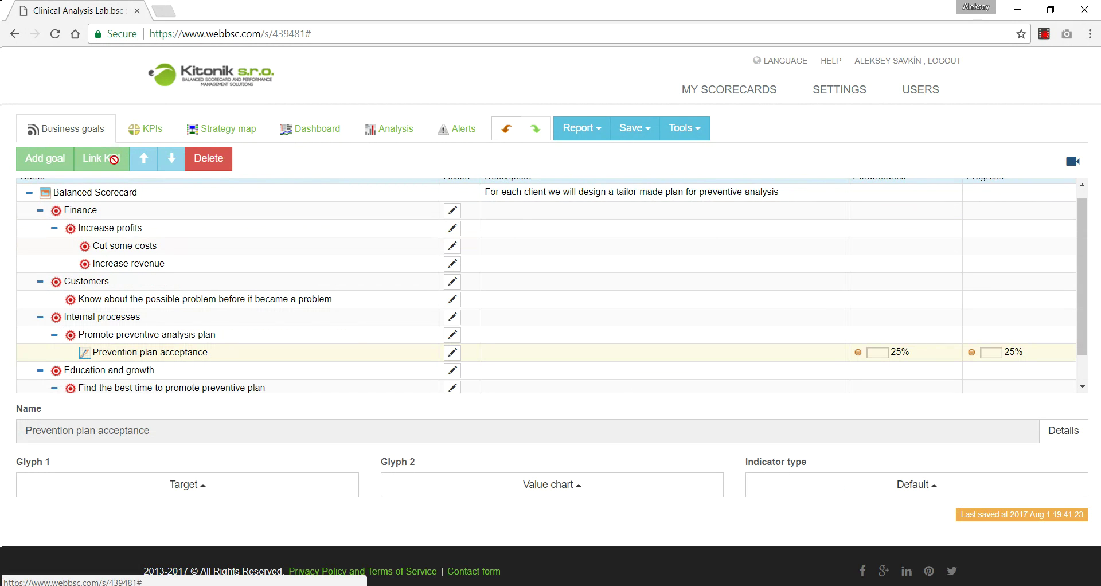
click(117, 227)
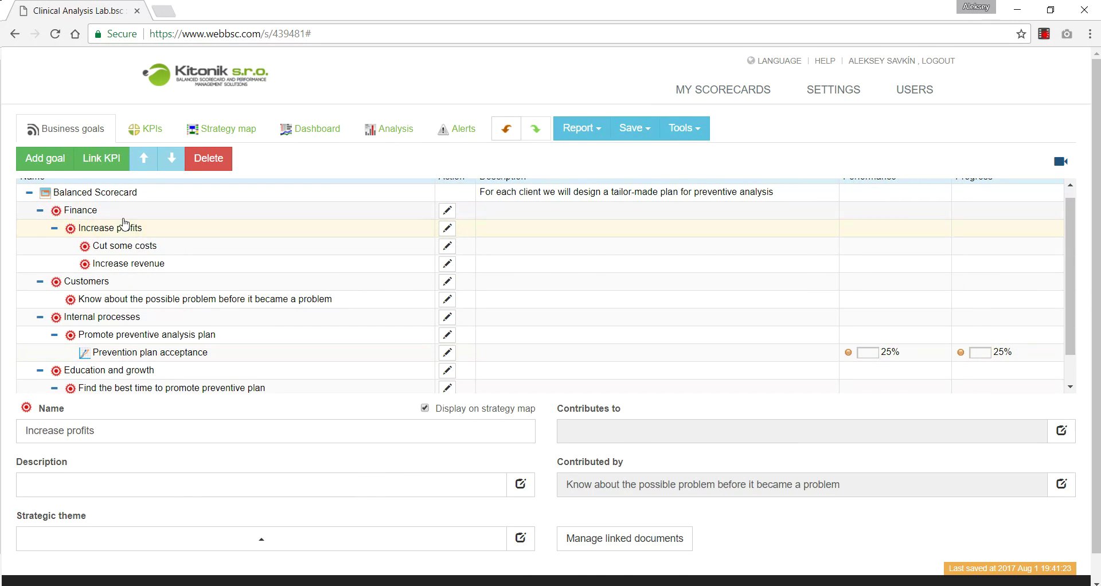
click(101, 158)
click(727, 209)
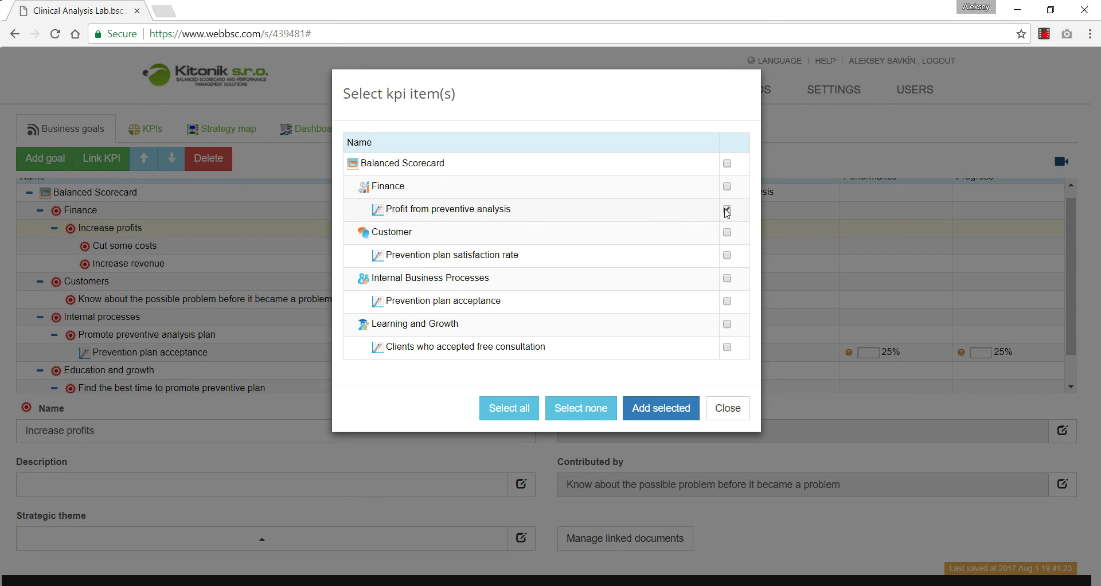
click(662, 406)
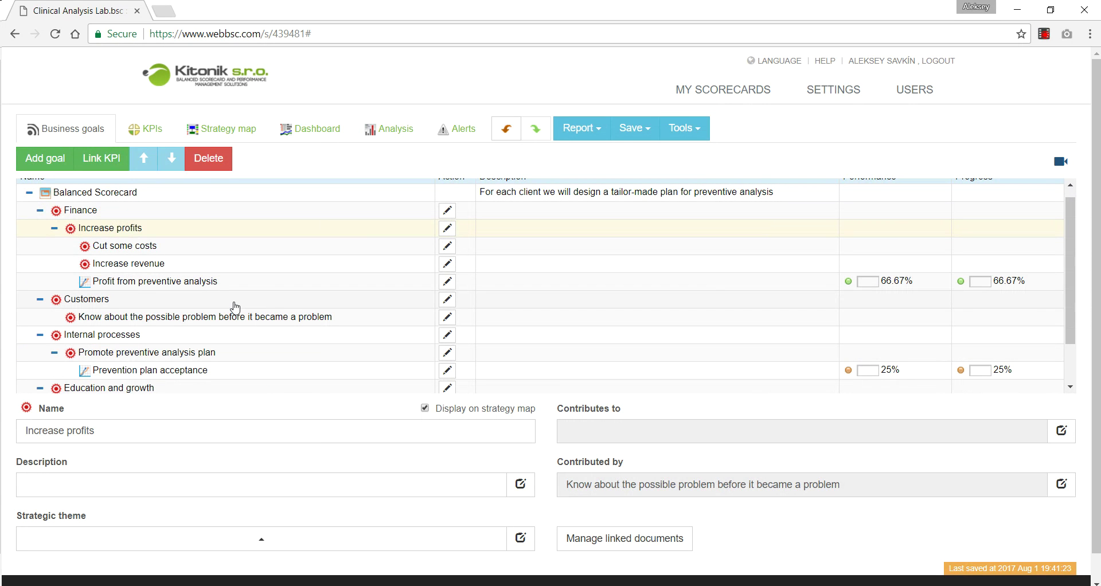
- Link the "Prevention plan satisfaction rate" and "Prevention plan acceptance" KPIs to the Customers perspective in the business goals
click(238, 303)
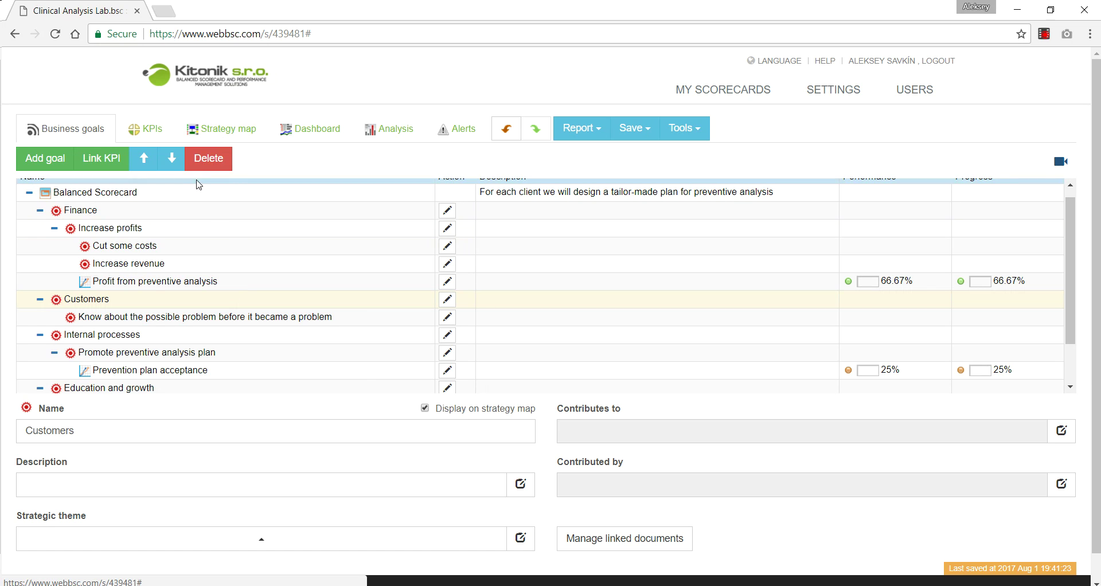
click(122, 160)
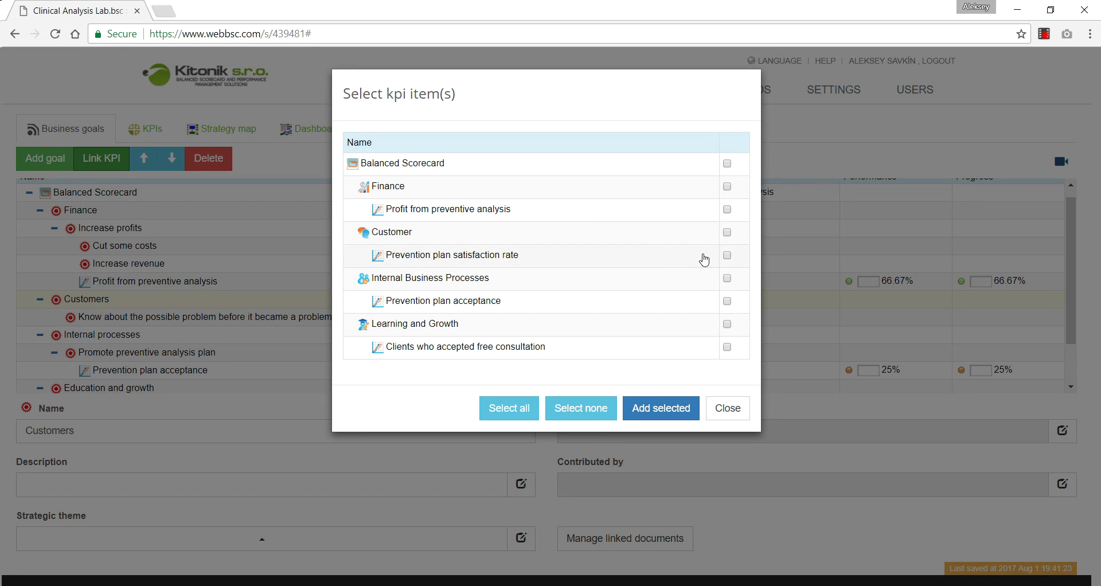
click(727, 255)
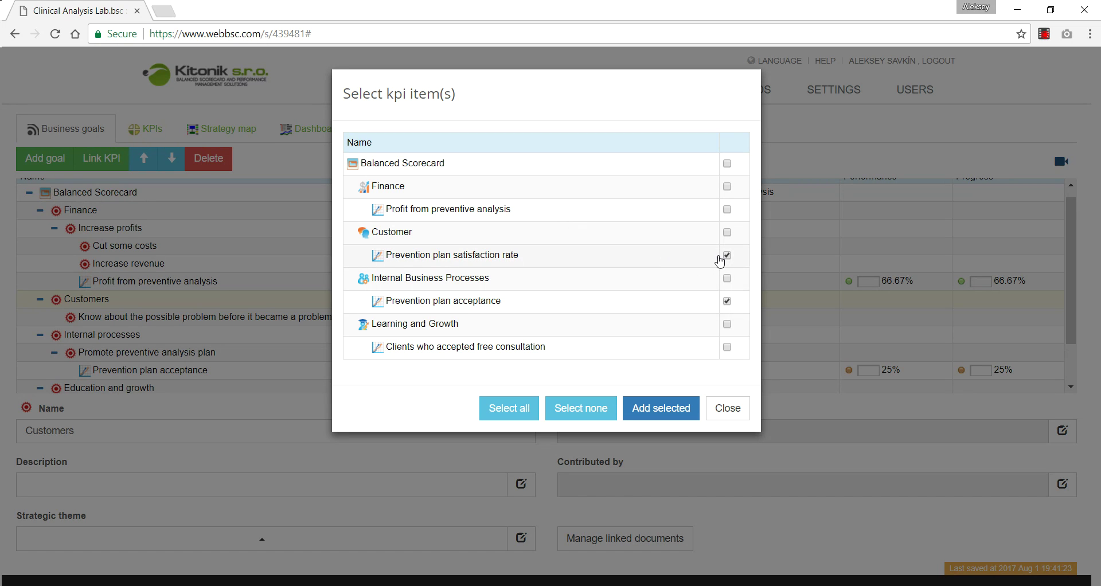
click(727, 301)
click(661, 409)
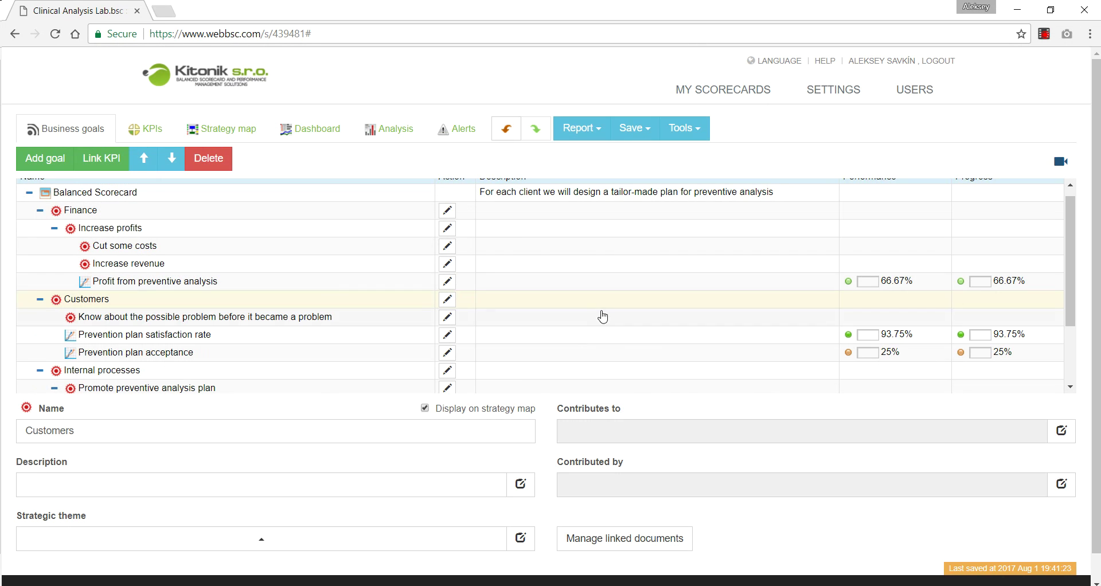
- Rebuild the strategy map with the placement wizard in the Balanced scorecard style
click(246, 135)
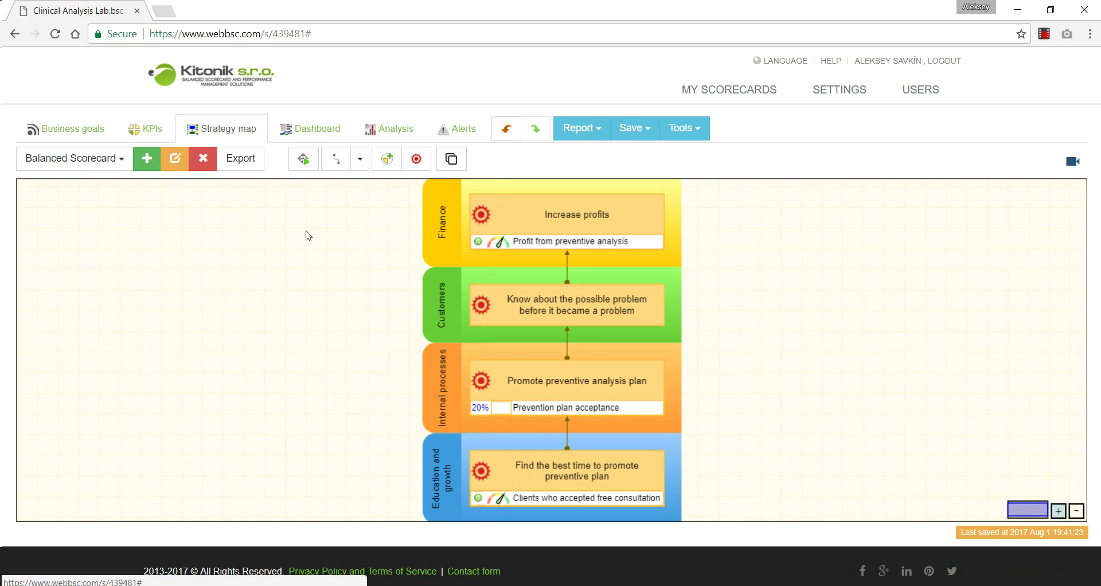
click(303, 158)
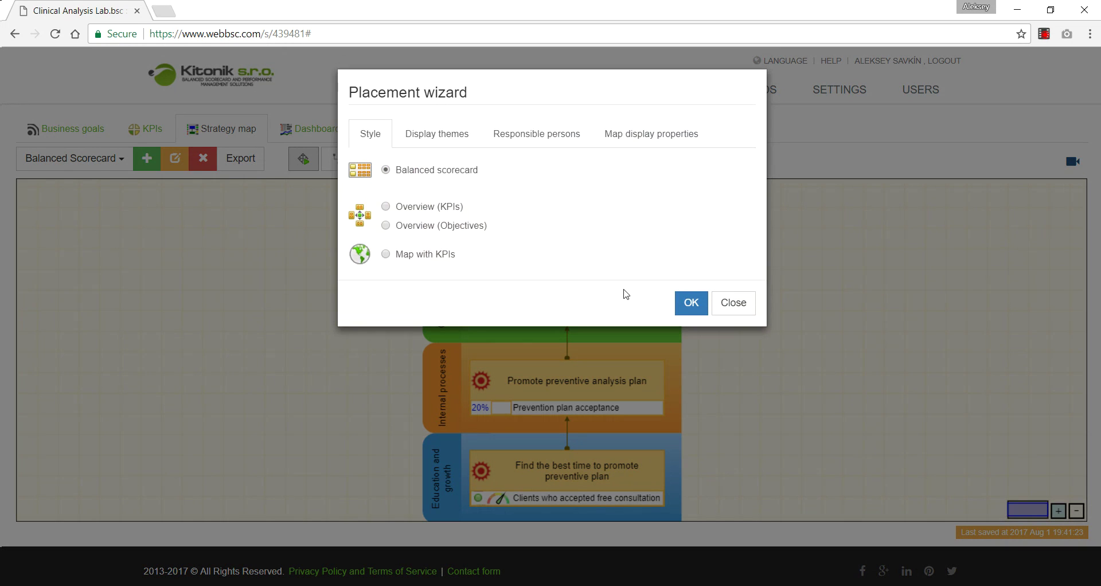
click(680, 309)
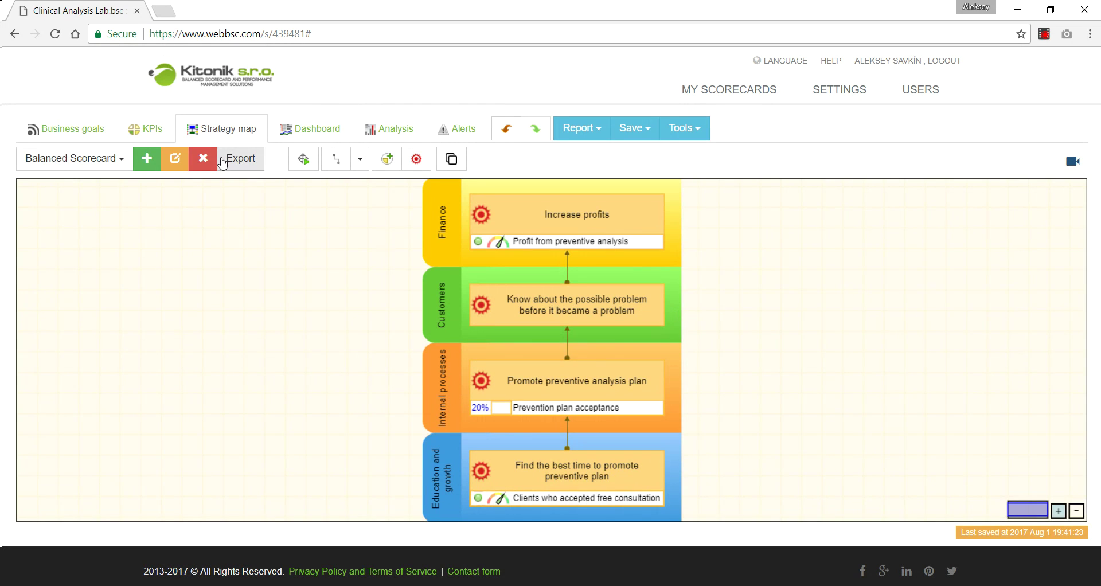
- Move both KPIs linked under Customers to the goal "Know about the possible problem before it became a problem"
click(113, 133)
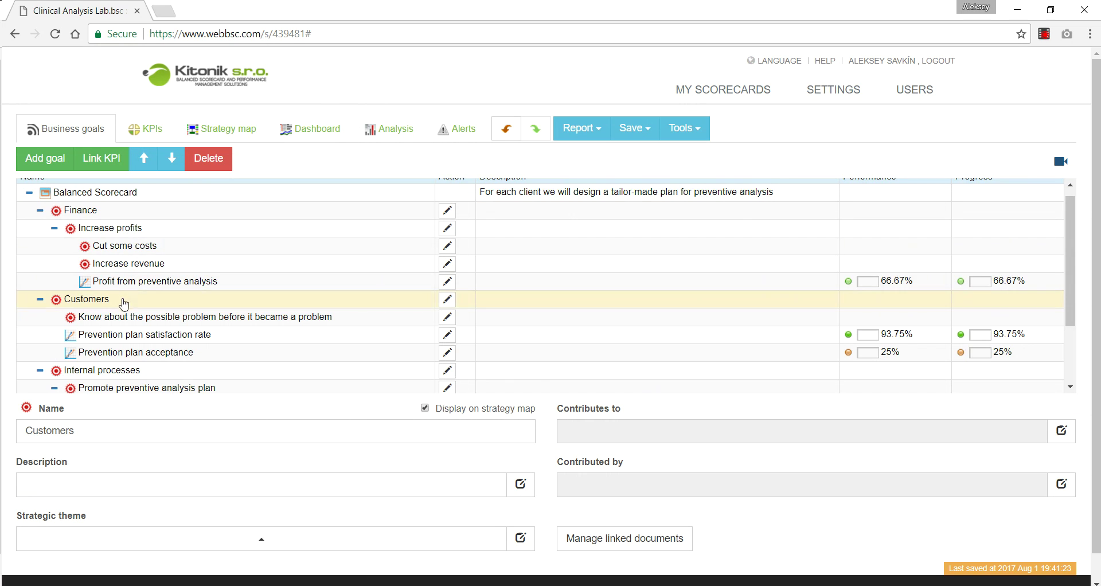
click(139, 338)
drag(138, 338, 152, 321)
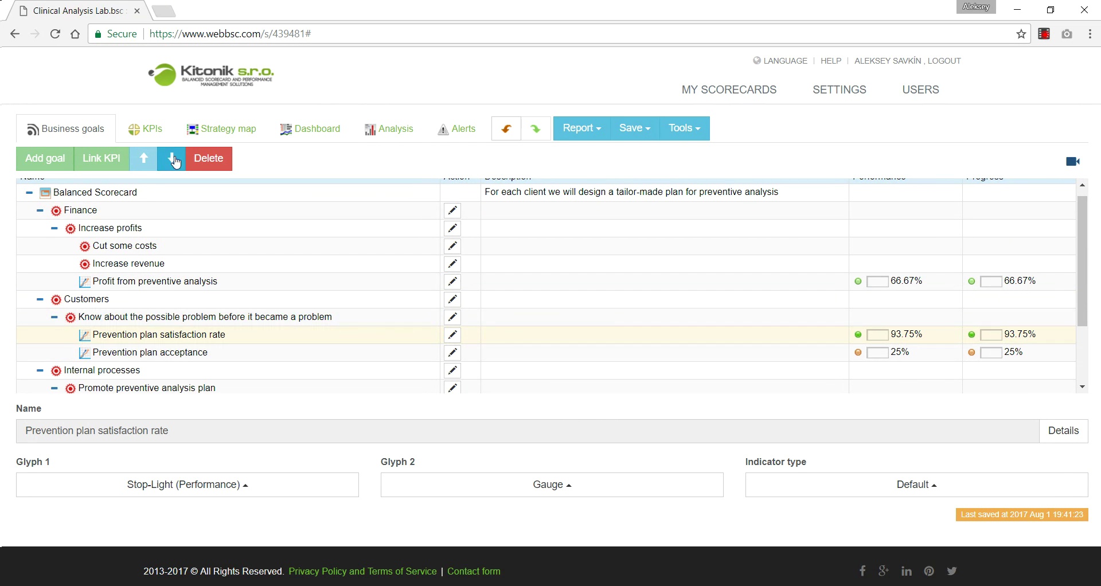
- Lay out the strategy map again in the Balanced scorecard style so the Customers goal fits its two KPIs
click(222, 136)
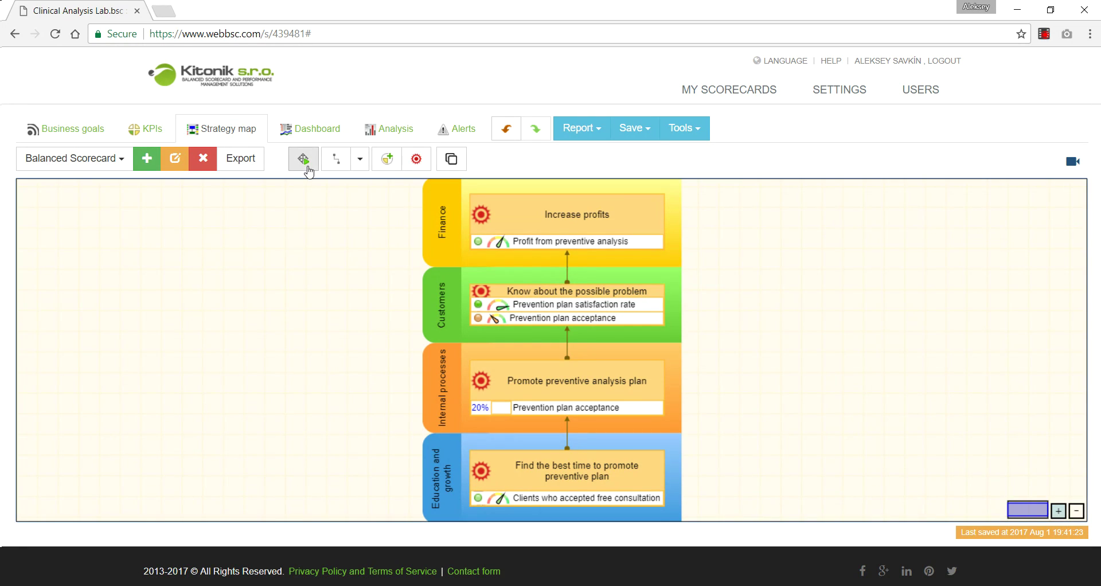
click(304, 165)
click(691, 310)
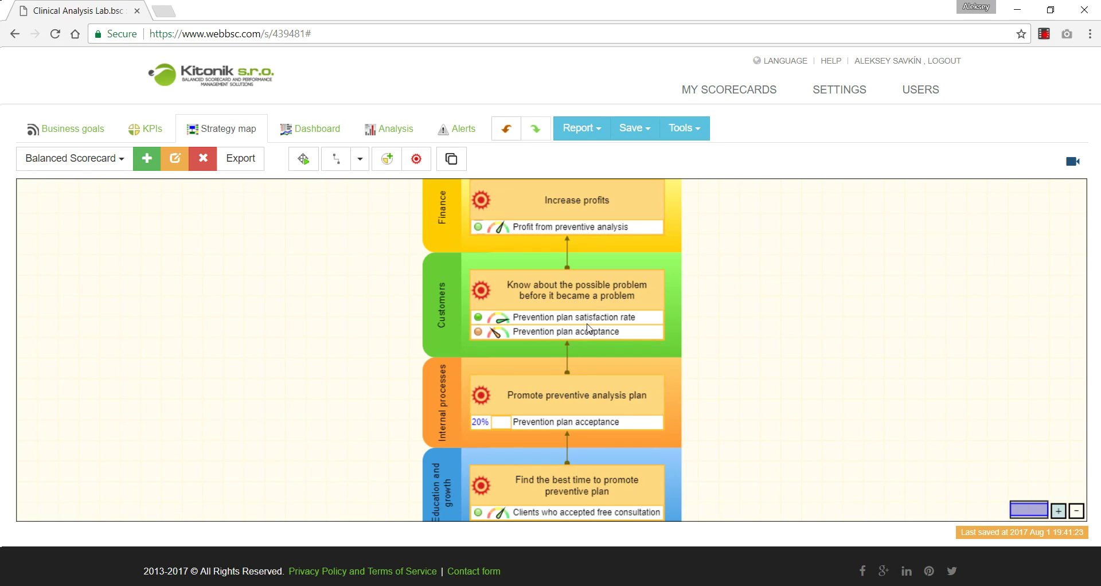
- Remove the "Prevention plan acceptance" KPI from the goal "Promote preventive analysis plan" and check the strategy map
click(149, 131)
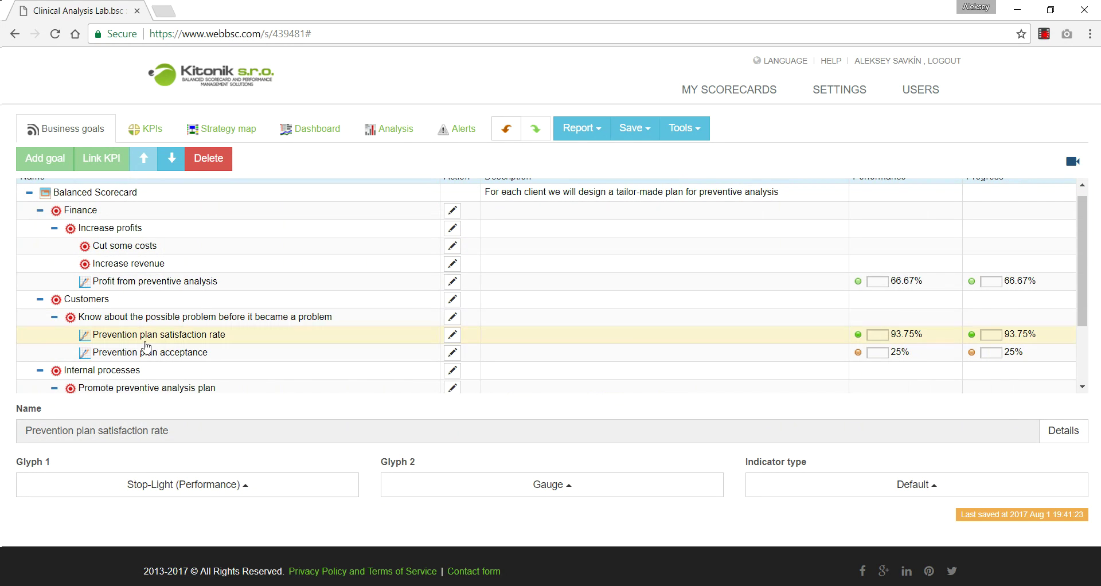
click(144, 387)
scroll(143, 387, down, 2)
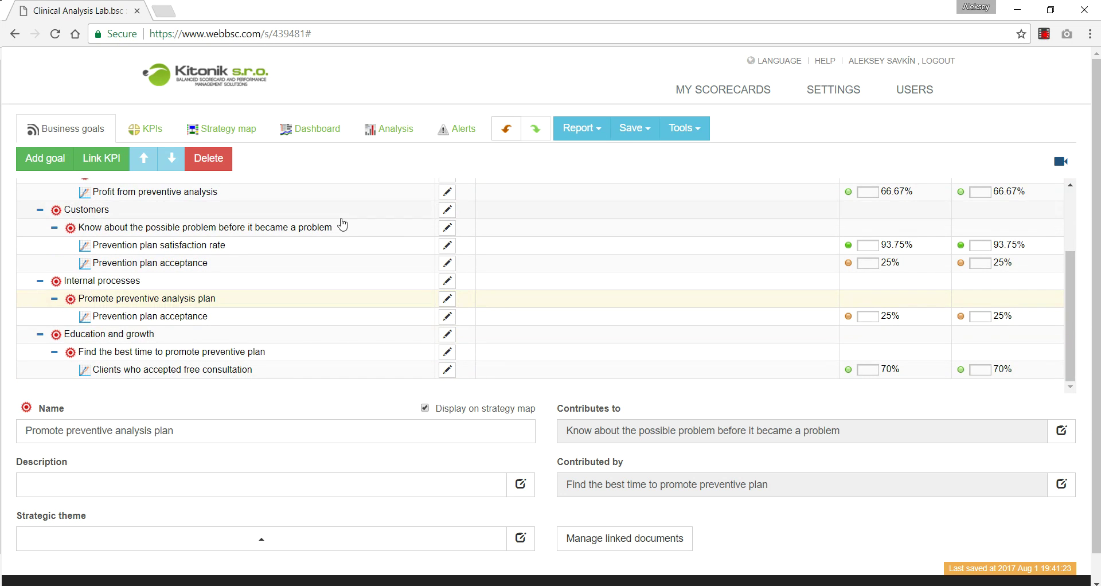
click(122, 164)
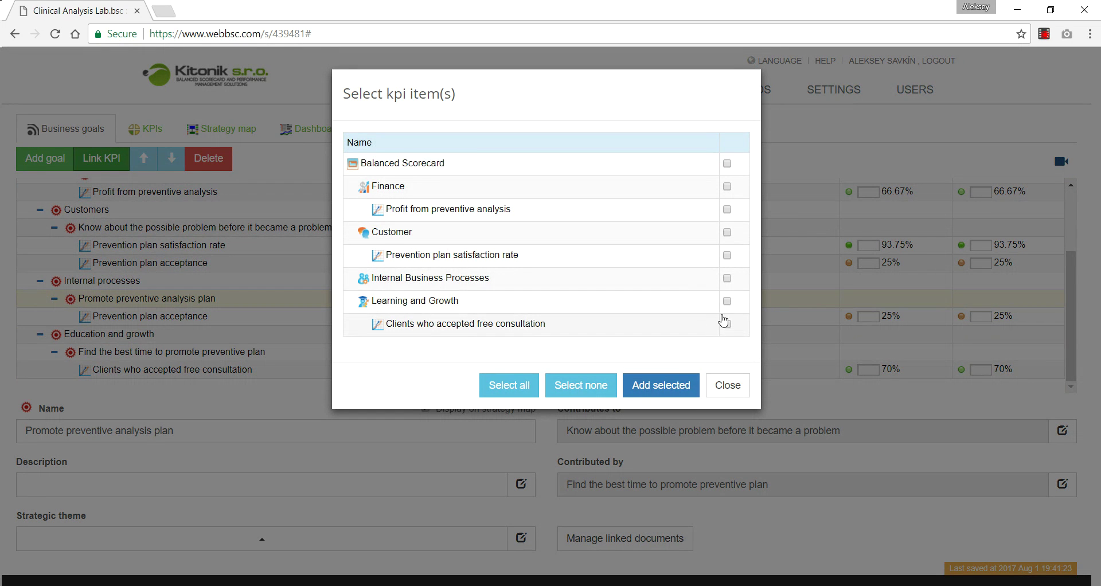
click(727, 385)
click(248, 316)
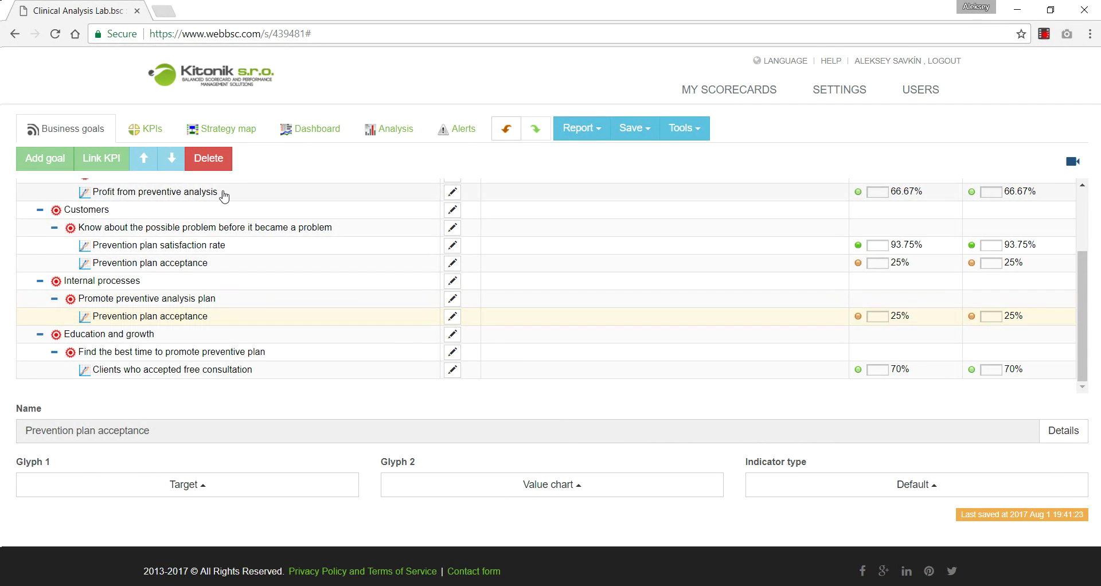
click(222, 129)
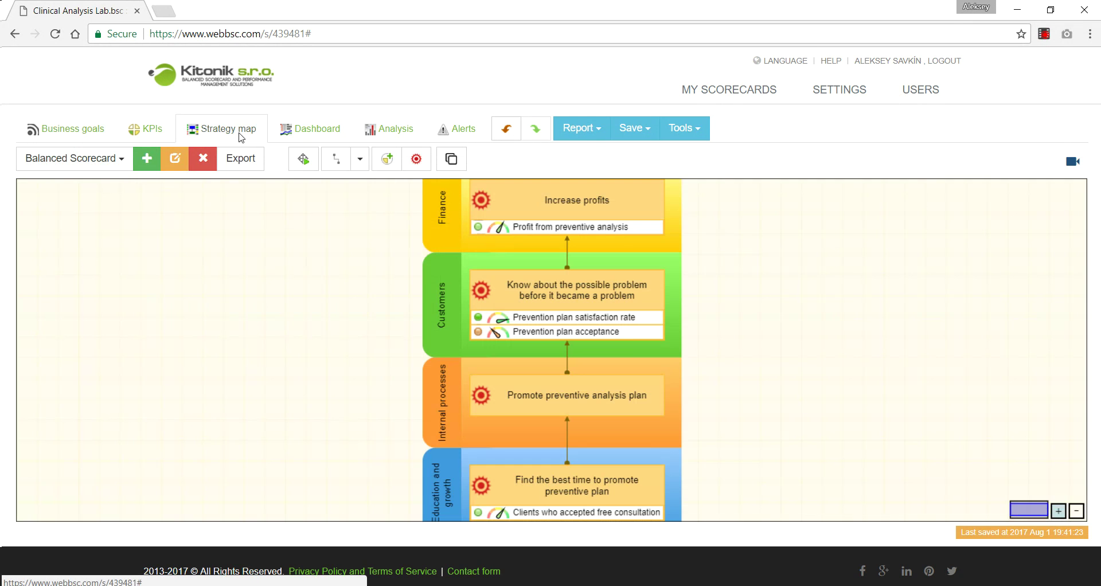
- Refresh the strategy map's layout with the placement wizard, keeping the Balanced scorecard style
click(304, 158)
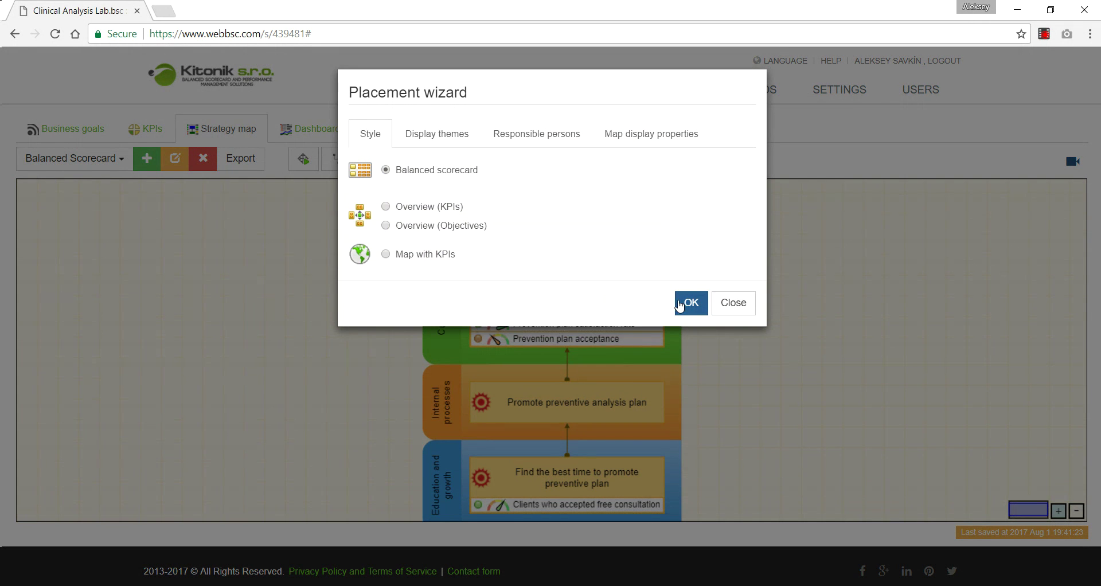
click(729, 303)
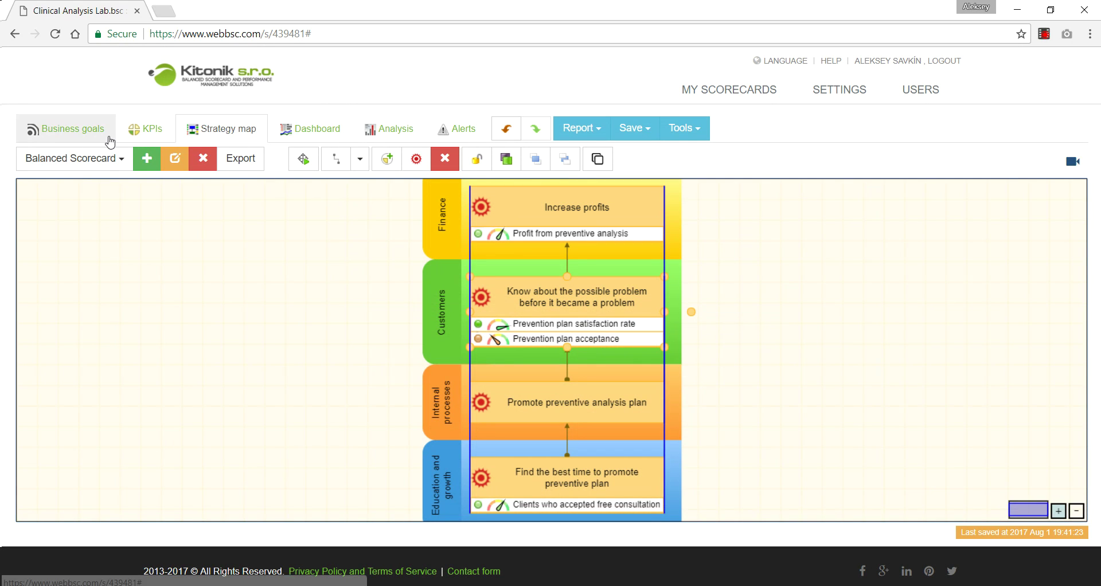
- Set the glyphs of the "Prevention plan acceptance" KPI under Customers to Target and Value chart, and check them on the strategy map
click(73, 128)
click(165, 282)
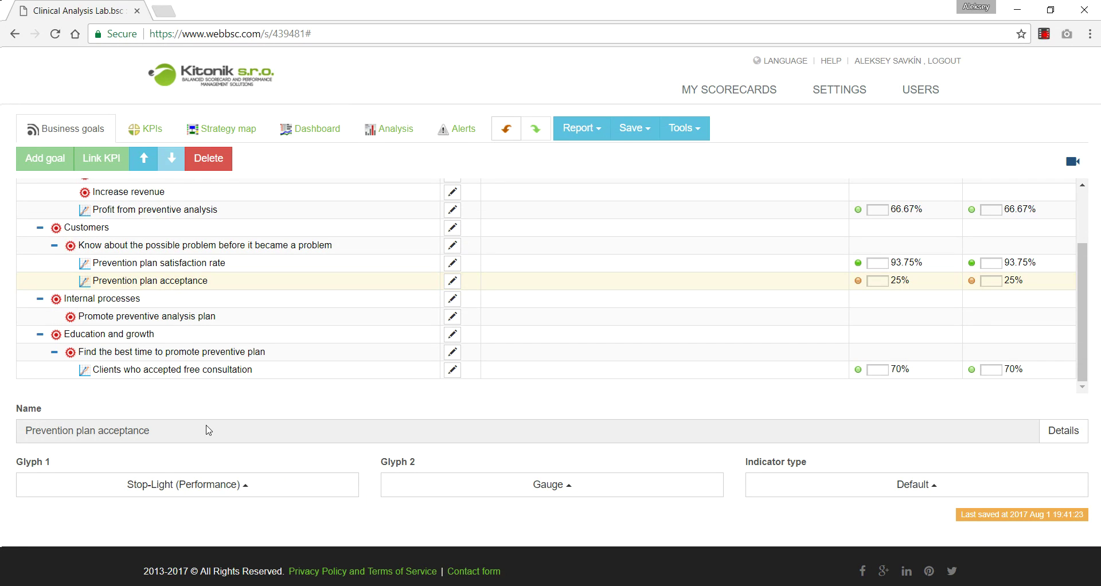
click(234, 492)
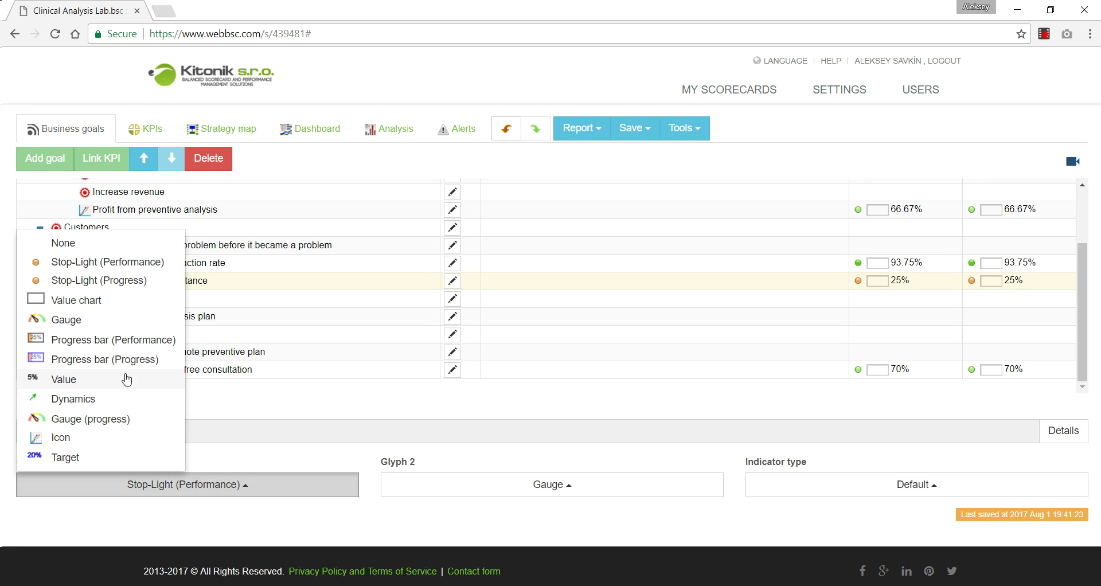
click(100, 458)
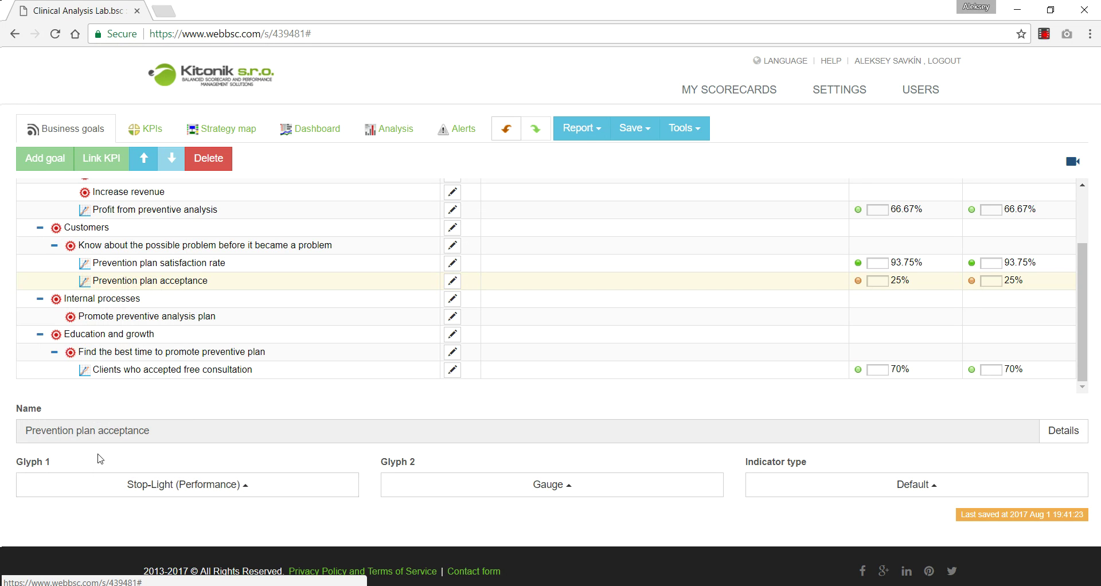
click(510, 485)
click(434, 300)
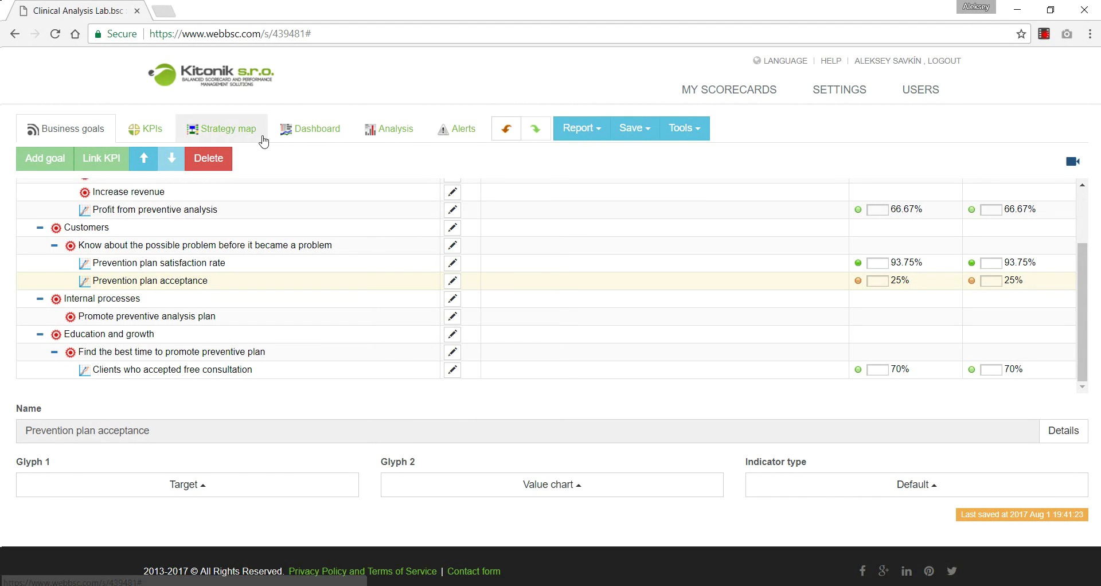
click(257, 138)
click(295, 265)
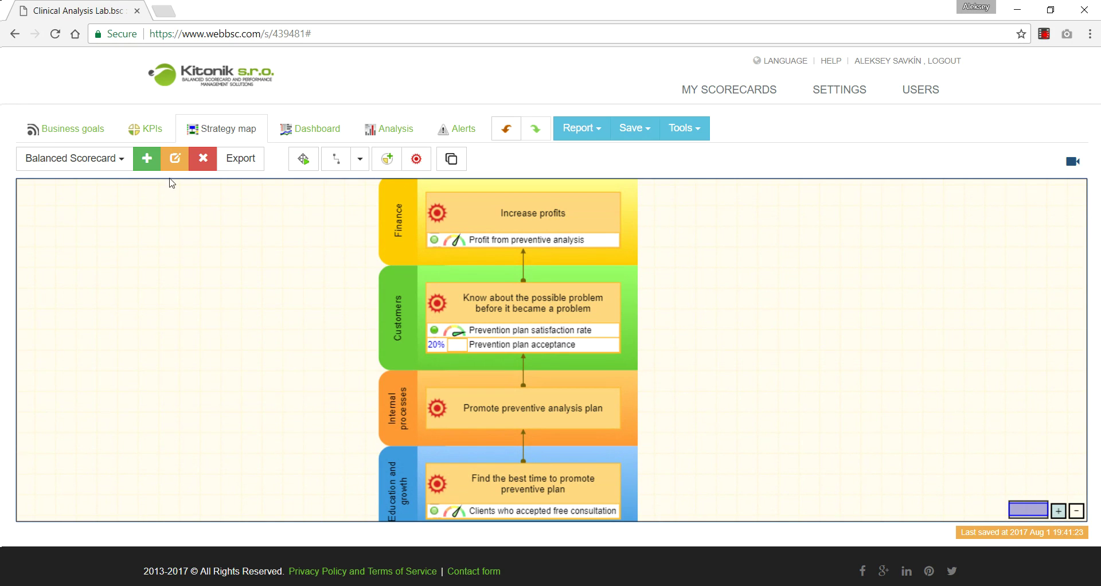
- Add a Time chart of the "Clients who accepted free consultation" value to the dashboard and make it wider and shorter
click(305, 132)
click(213, 163)
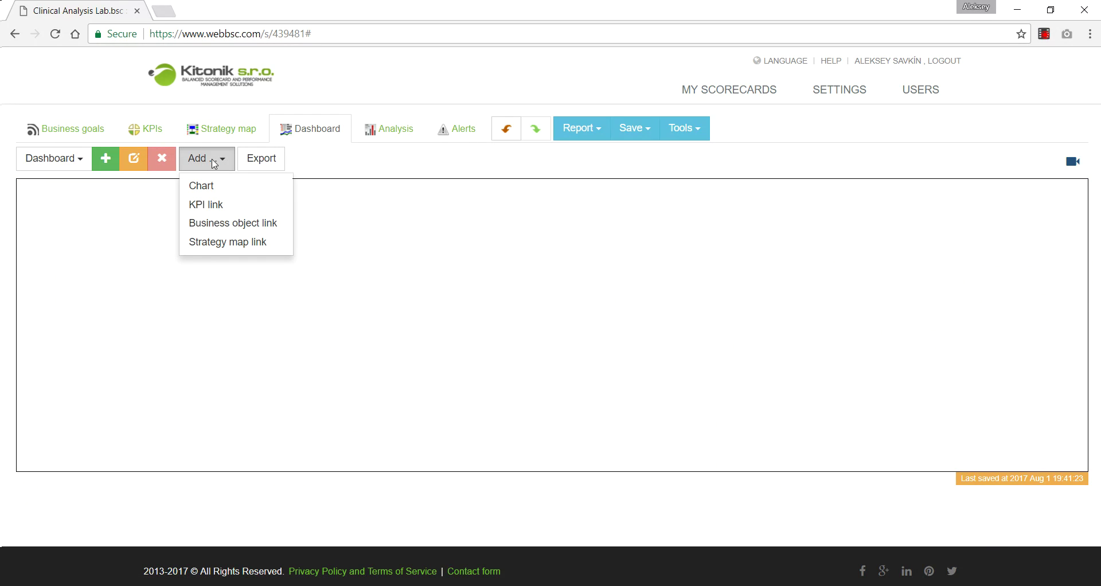
click(223, 157)
click(222, 157)
click(225, 186)
scroll(619, 278, down, 1)
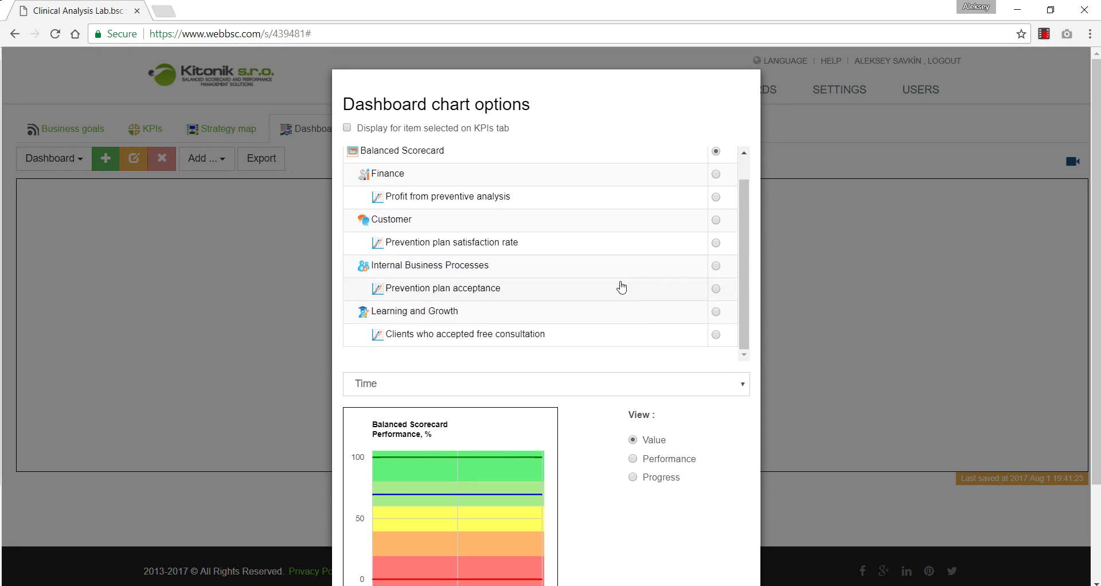
click(716, 336)
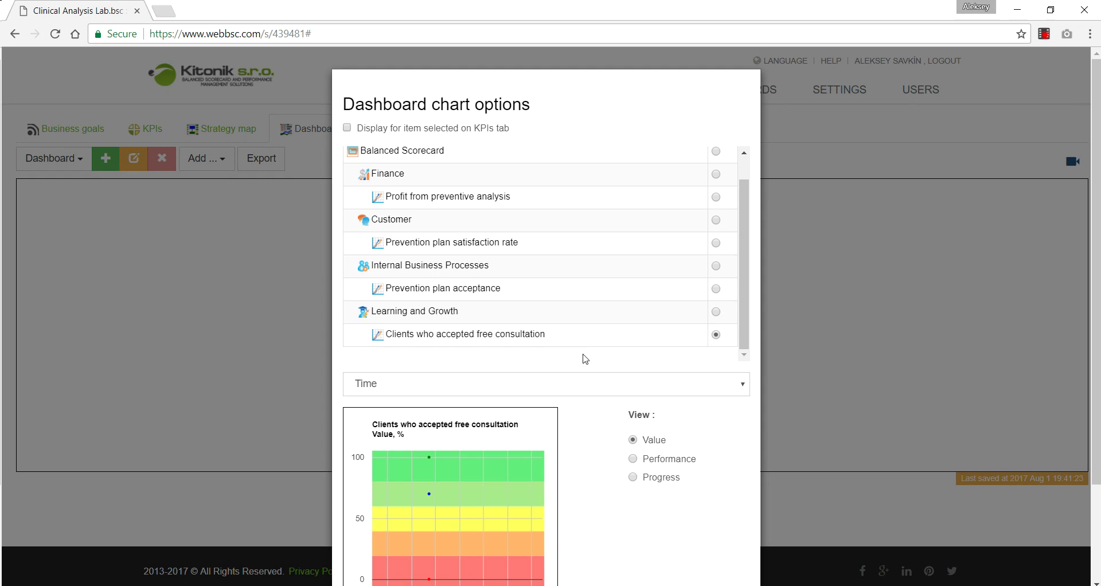
scroll(585, 359, down, 1)
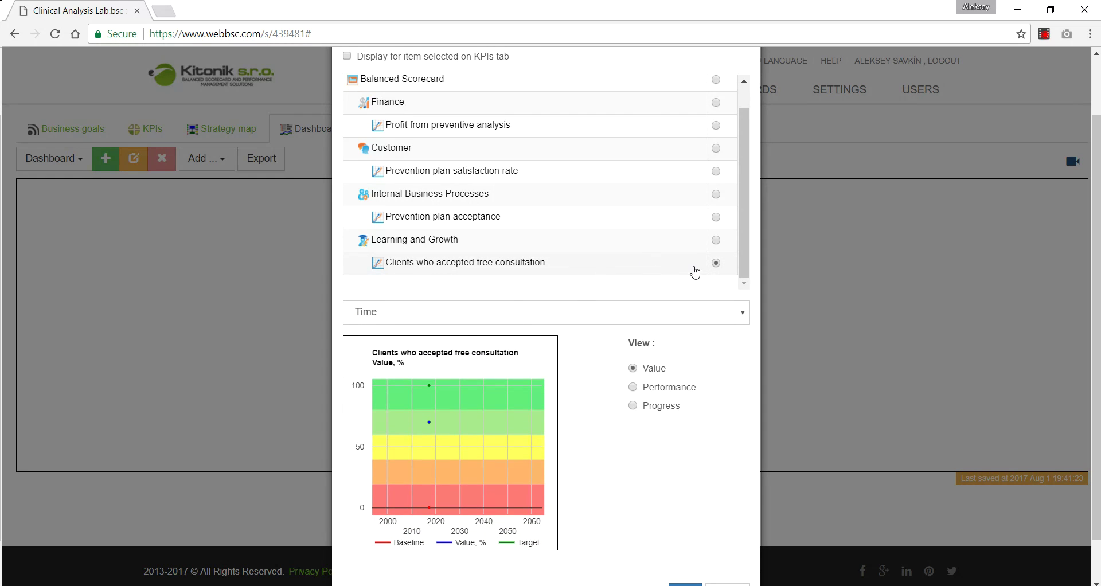
scroll(638, 497, down, 2)
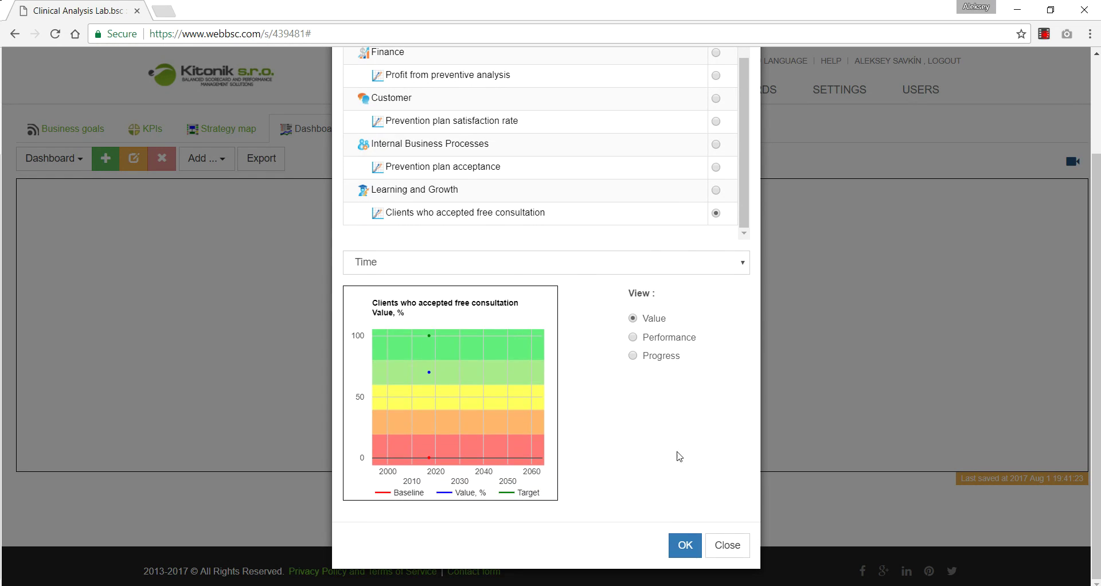
click(679, 545)
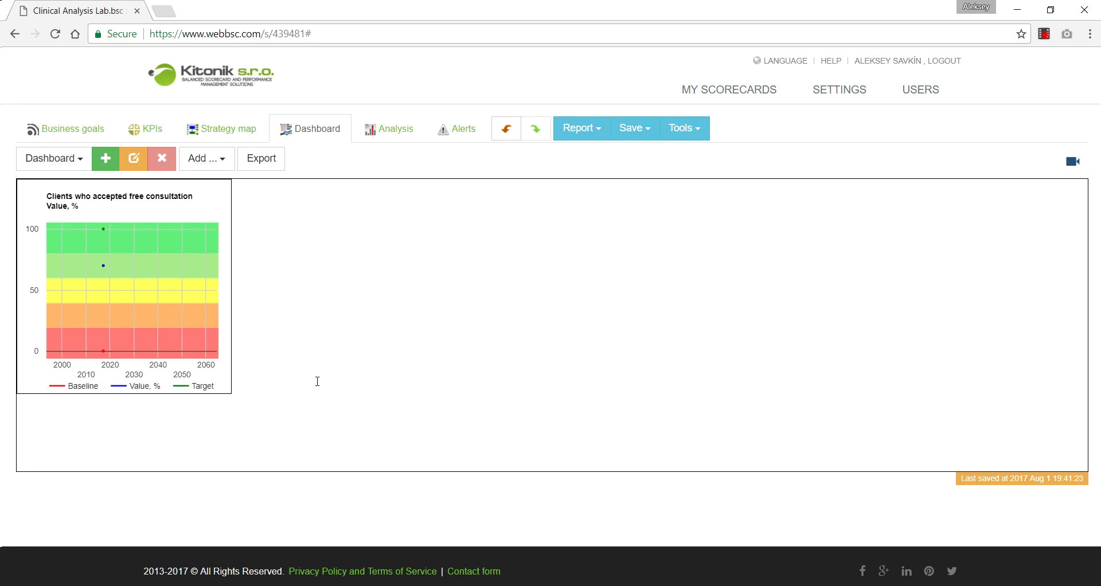
drag(235, 396, 491, 337)
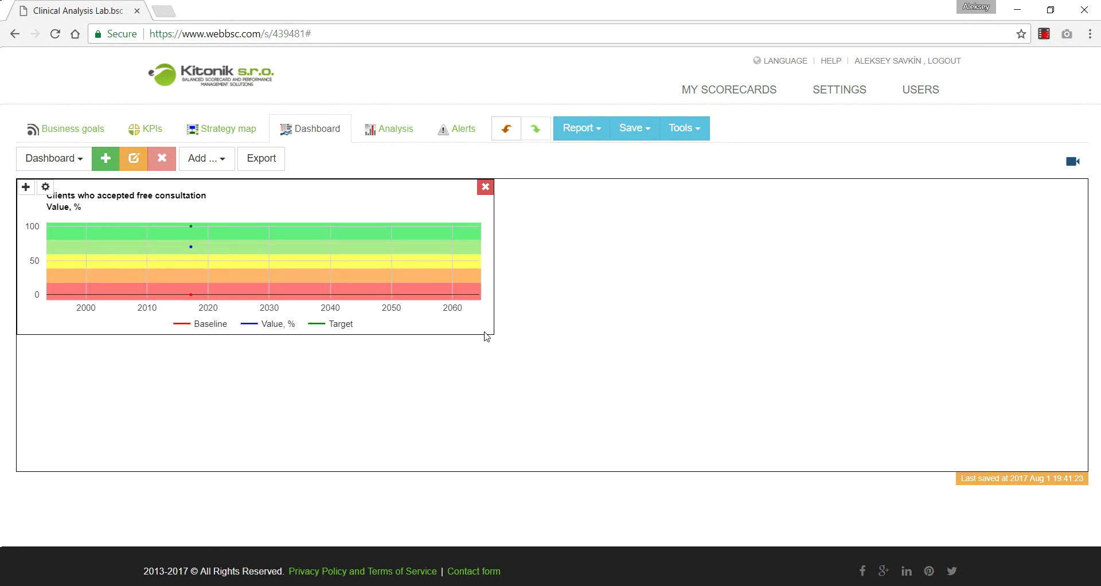
- Add a second Time chart to the dashboard showing the value of the "Profit from preventive analysis" KPI
click(209, 158)
click(216, 184)
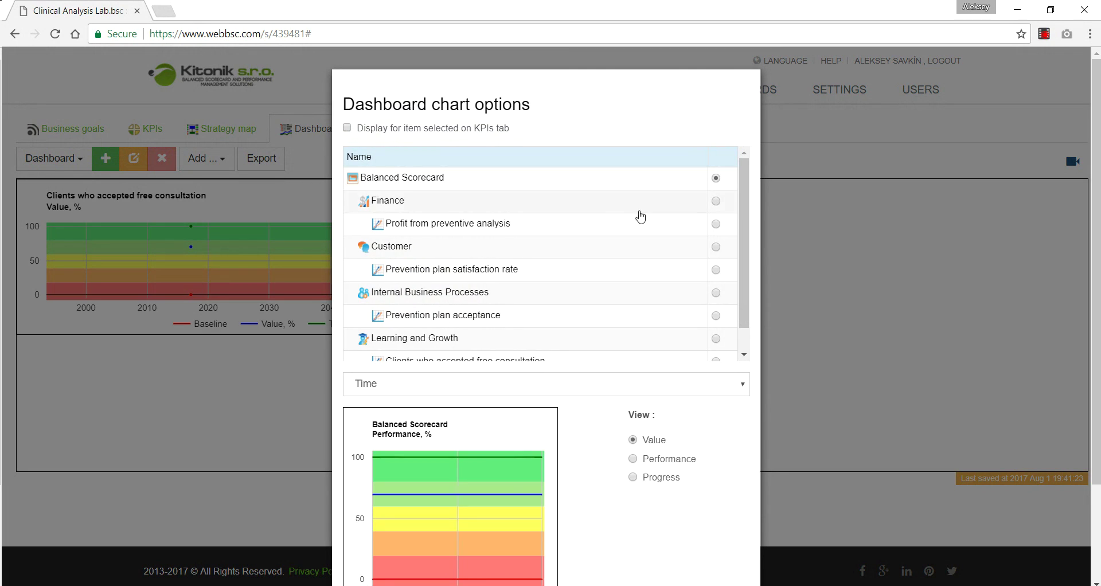
click(717, 272)
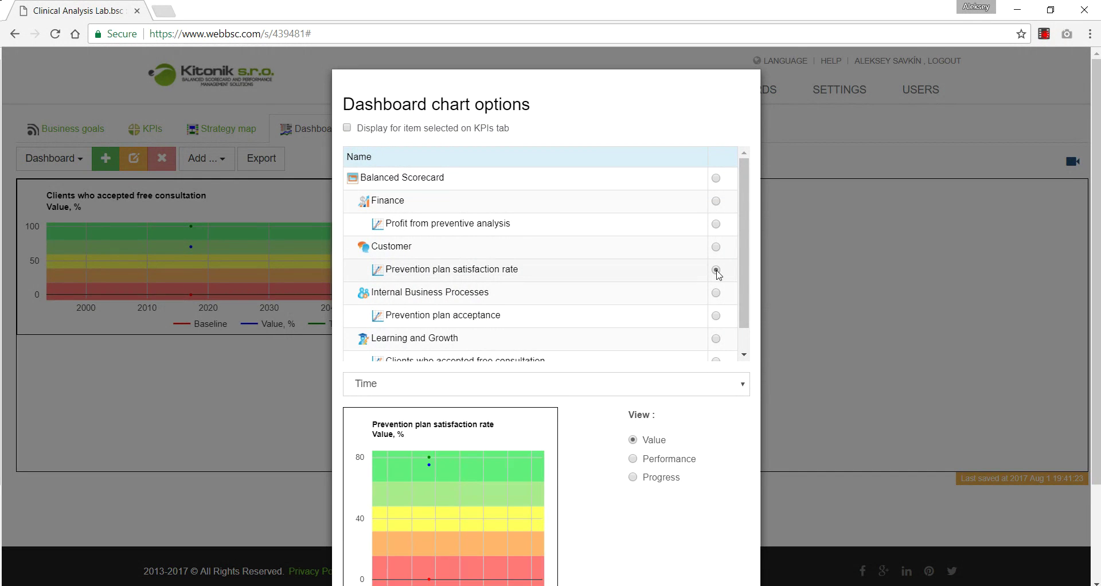
click(716, 316)
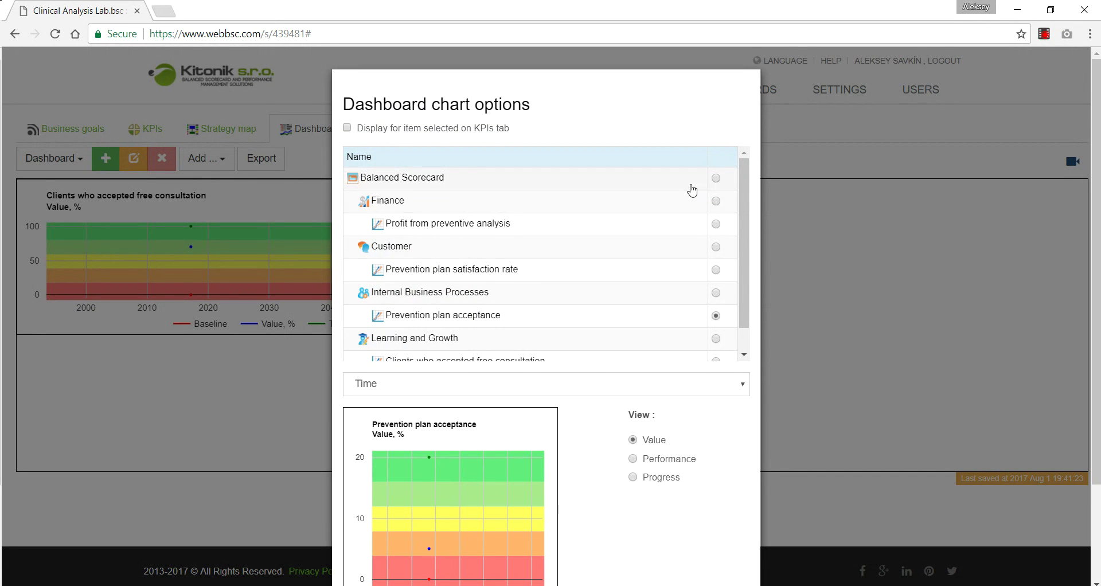
click(716, 225)
scroll(644, 312, down, 1)
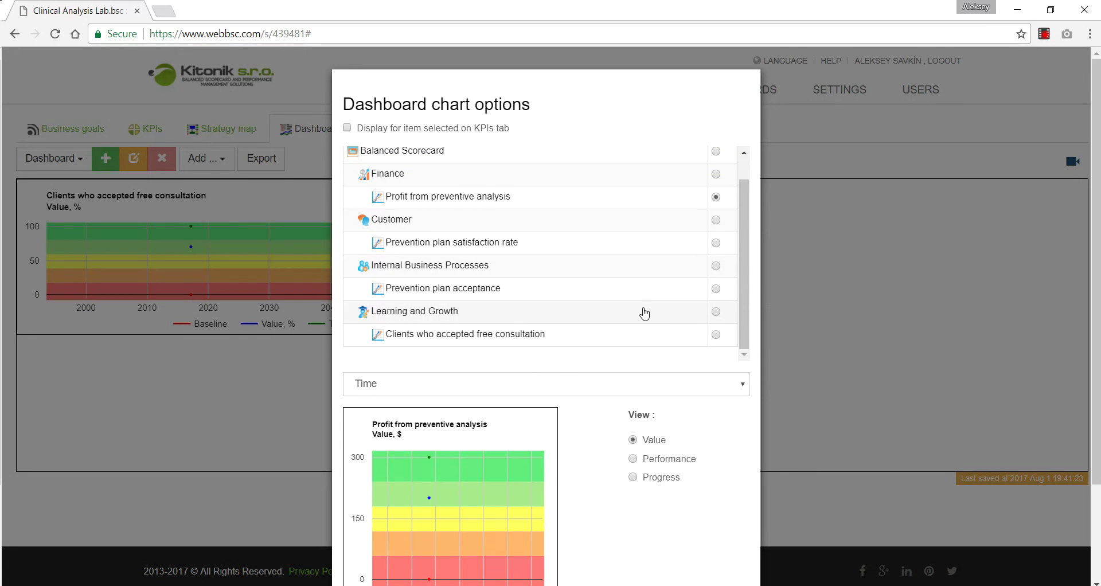
scroll(522, 377, down, 2)
scroll(522, 377, down, 1)
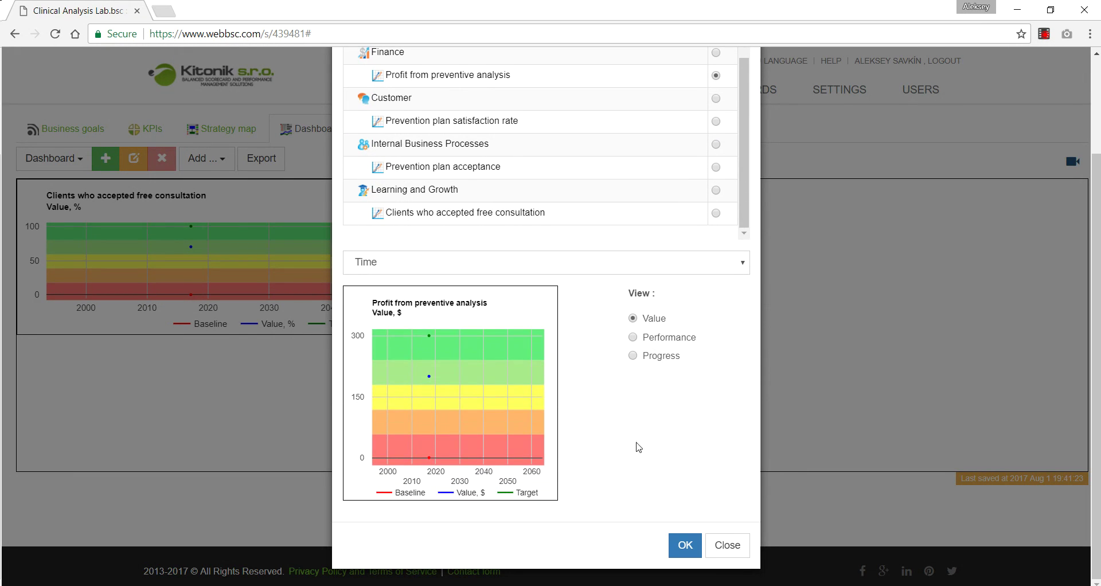
click(685, 545)
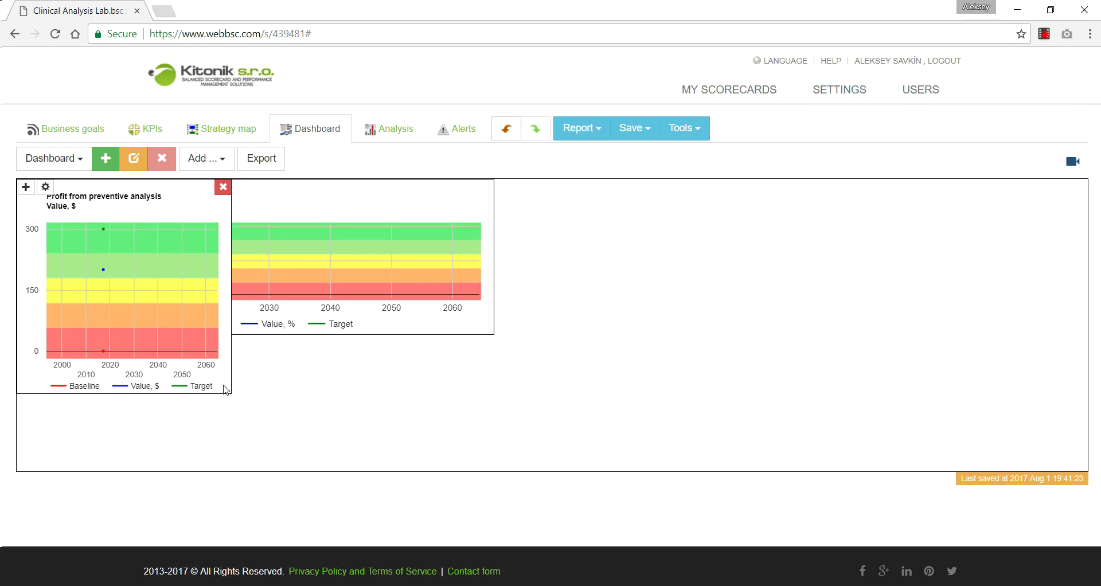
- Resize the profit chart to the width of the consultation chart and place it directly below that chart
drag(225, 390, 487, 296)
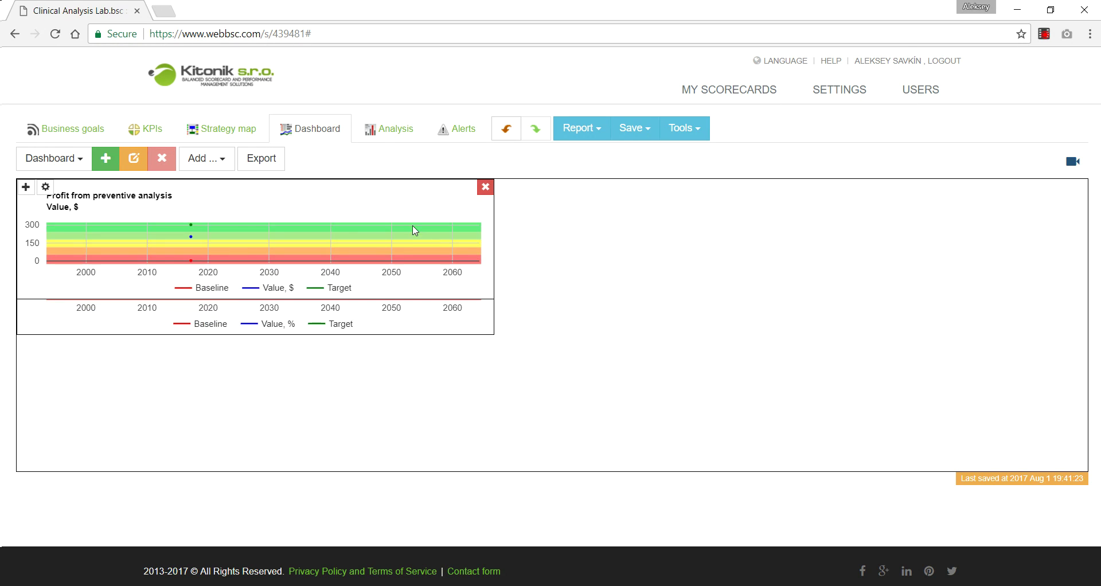
drag(415, 230, 411, 384)
drag(481, 450, 488, 463)
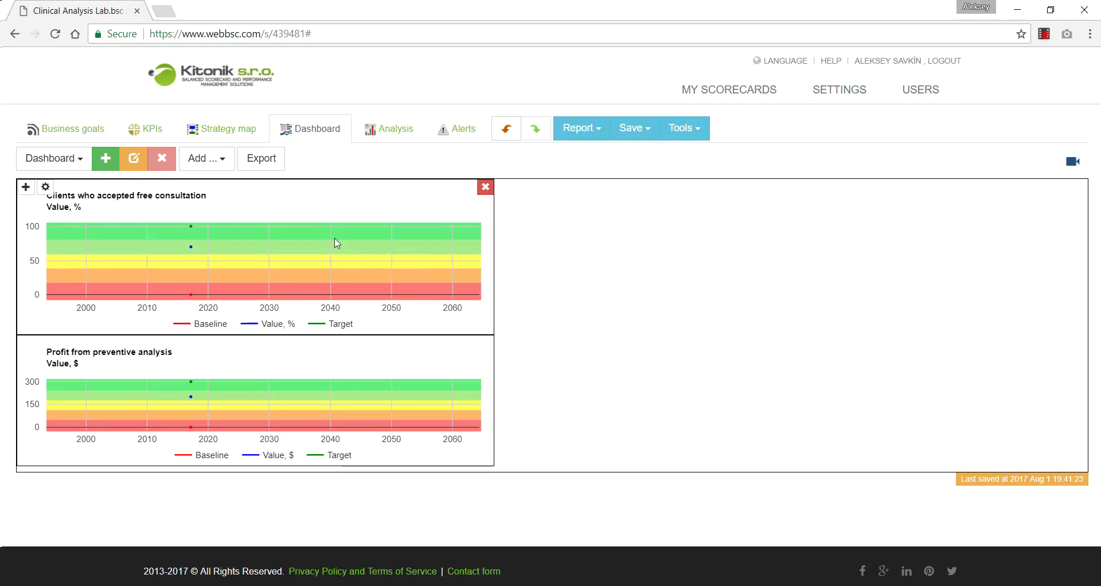
- Set the March 2017 value of the "Clients who accepted free consultation" KPI to 30
click(160, 131)
scroll(205, 306, down, 1)
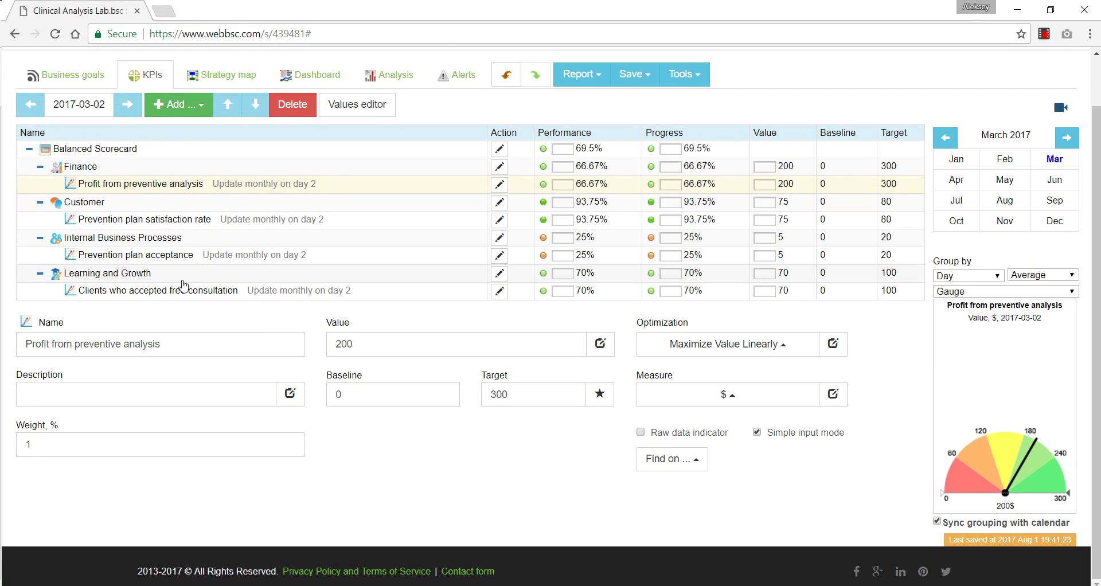
click(156, 290)
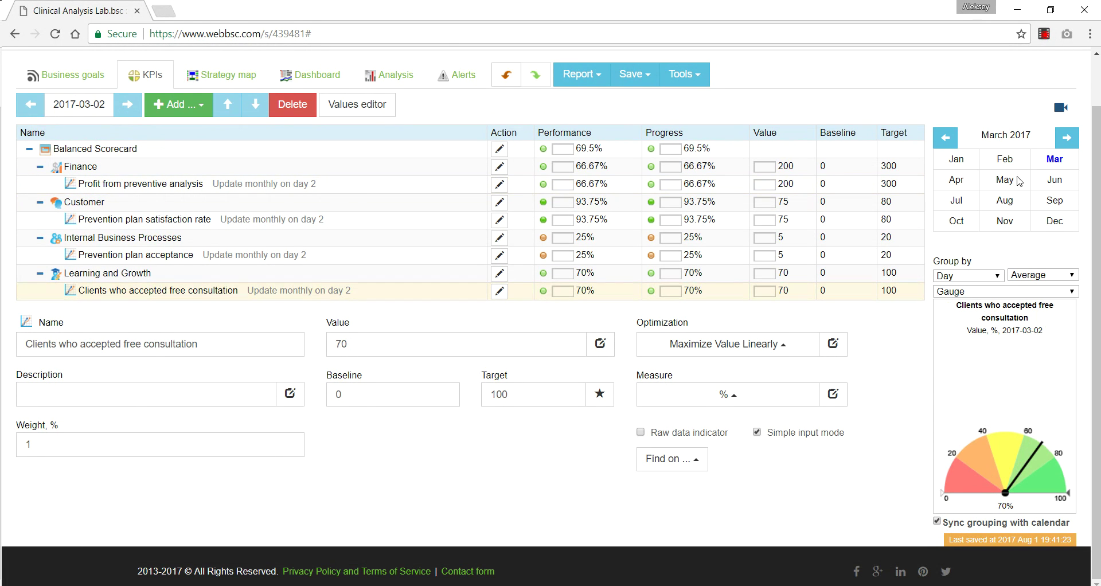
click(956, 181)
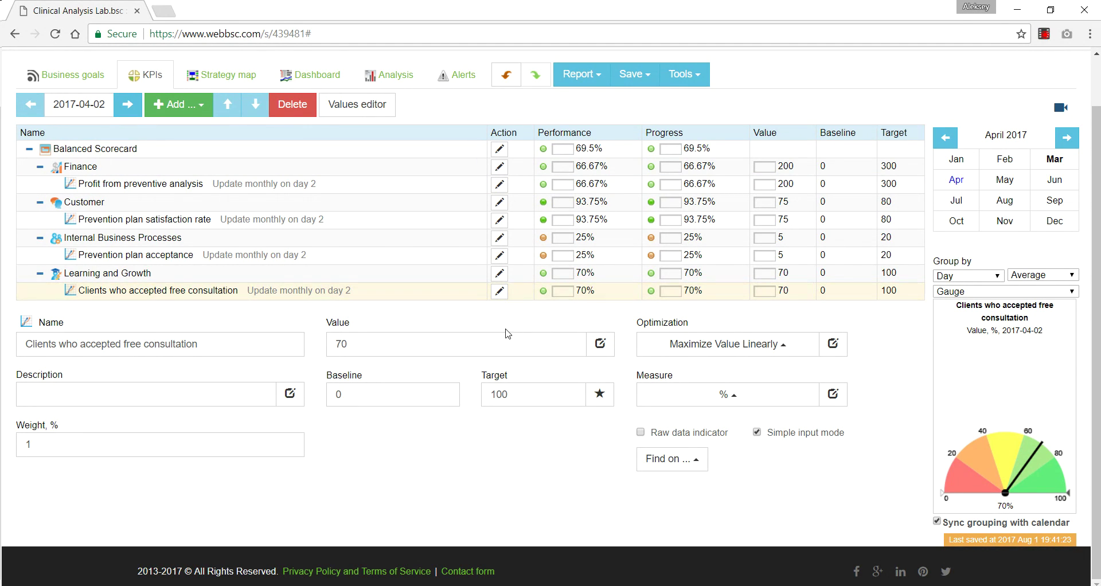
click(1054, 160)
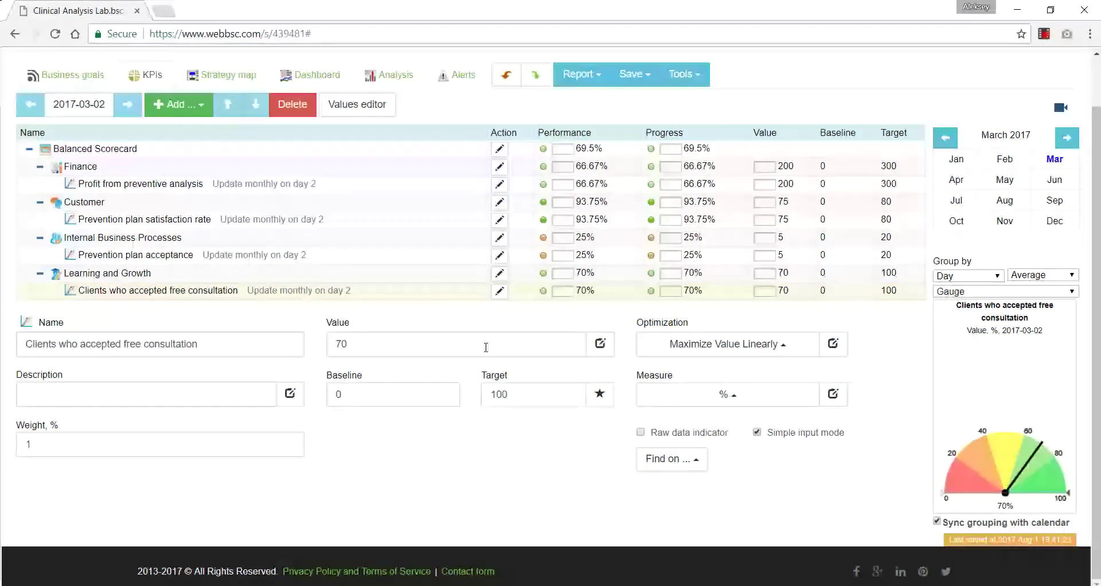
click(469, 345)
text(30)
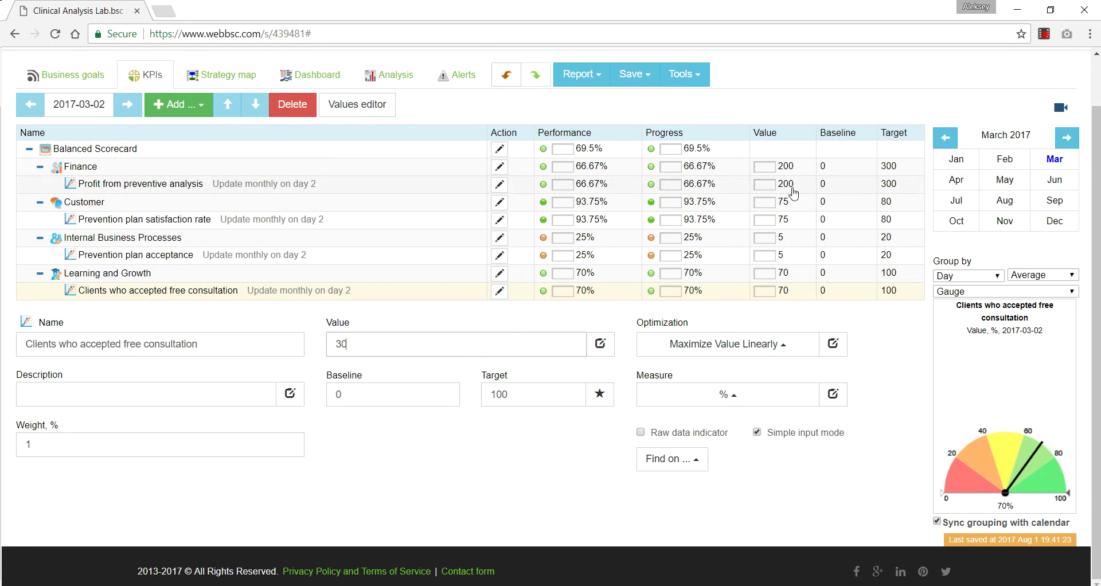
- Enter further values for the "Clients who accepted free consultation" KPI: 40 for April 2017 and 65 for June 2017
click(955, 181)
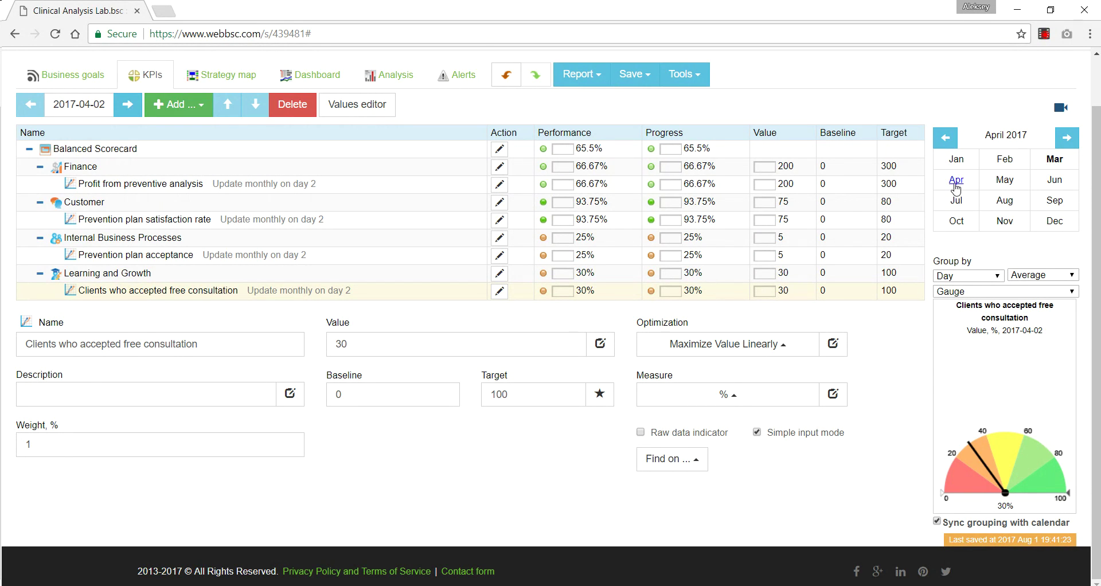
click(460, 347)
text(40)
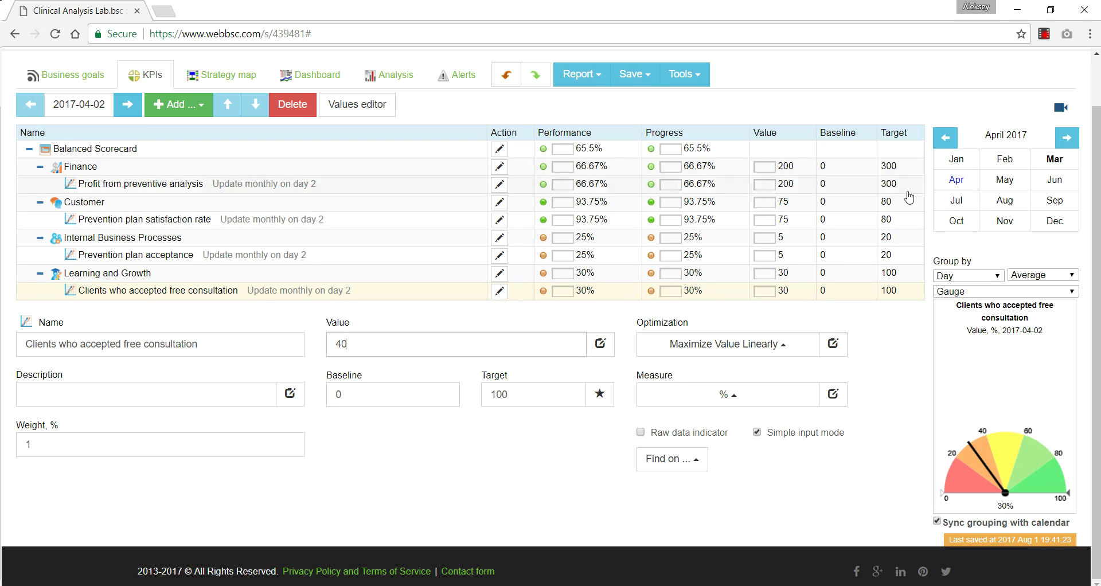
click(1053, 181)
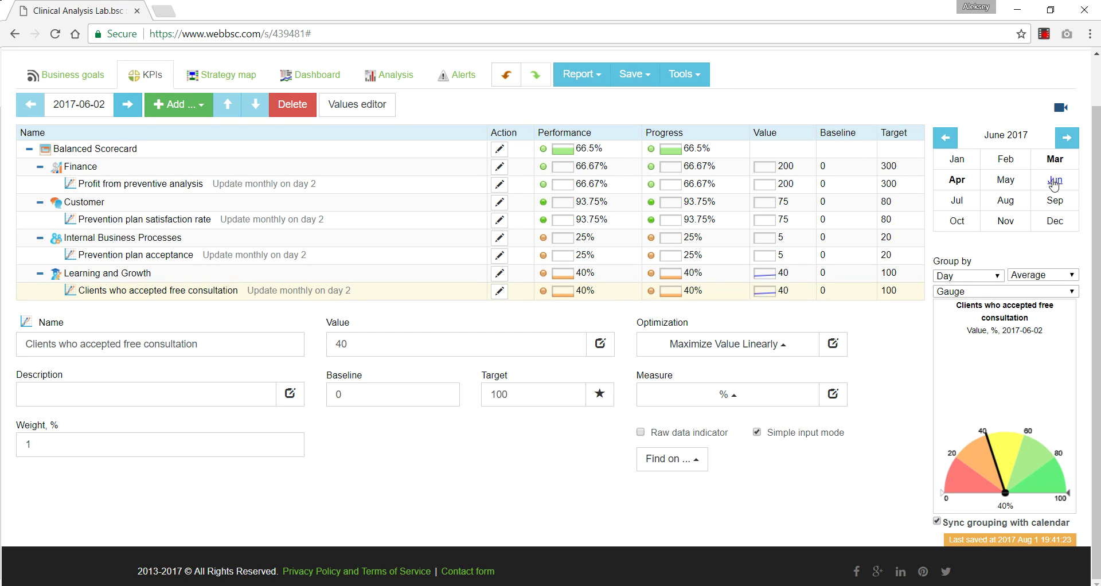
click(463, 347)
text(65)
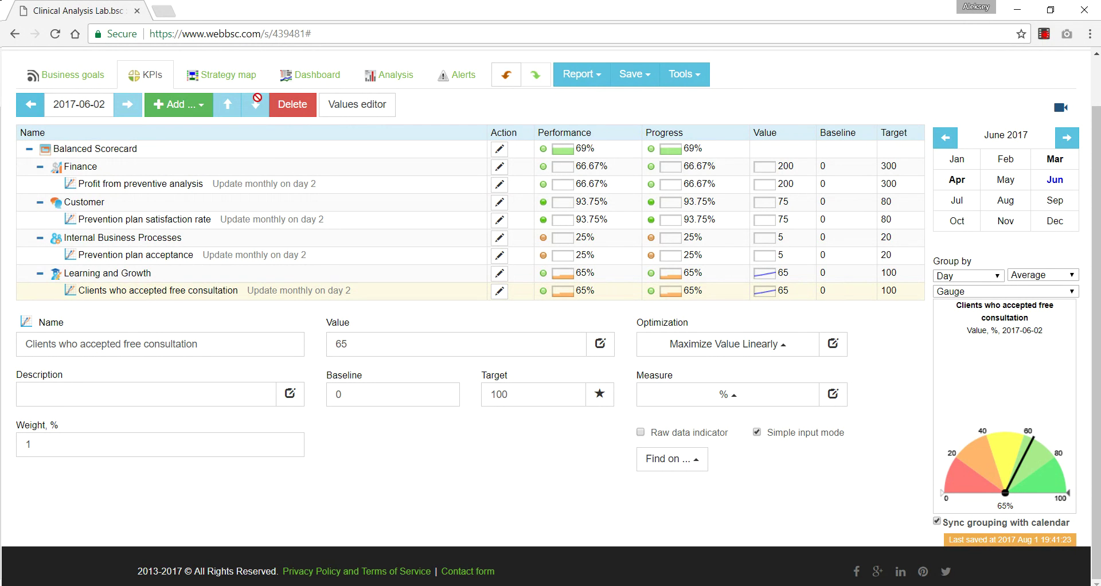
- Check the consultation chart on the dashboard, and review the "Profit from preventive analysis" KPI and the indicator types that can be added
click(337, 83)
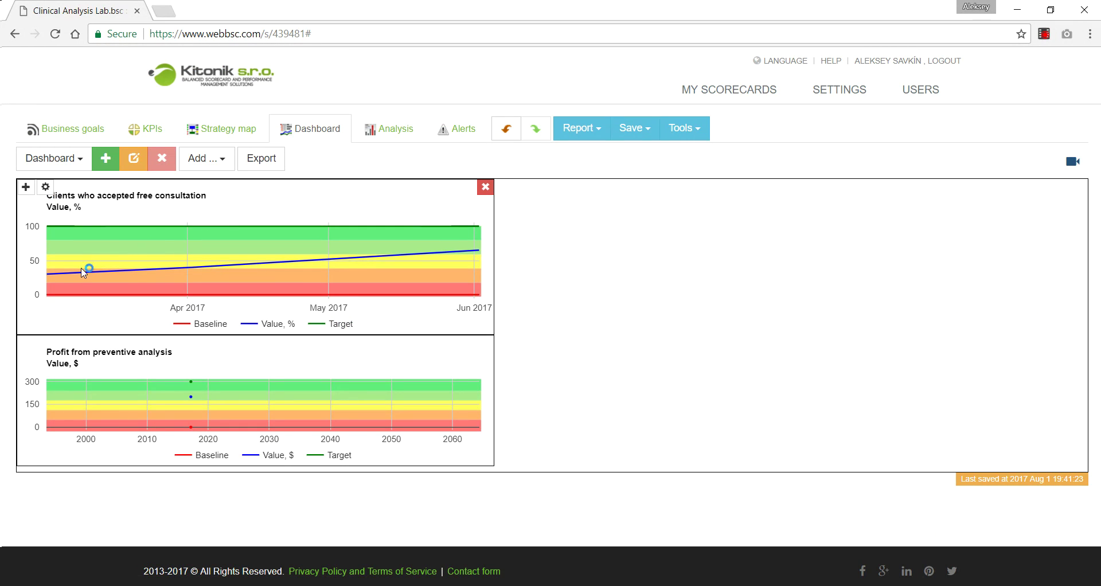
click(126, 132)
click(136, 242)
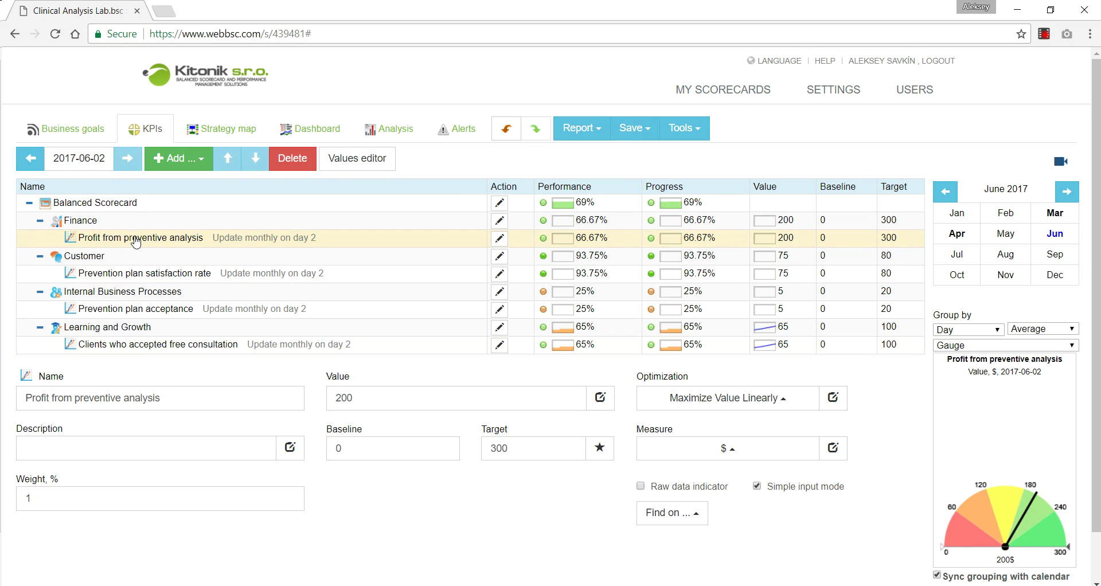
click(376, 402)
click(175, 158)
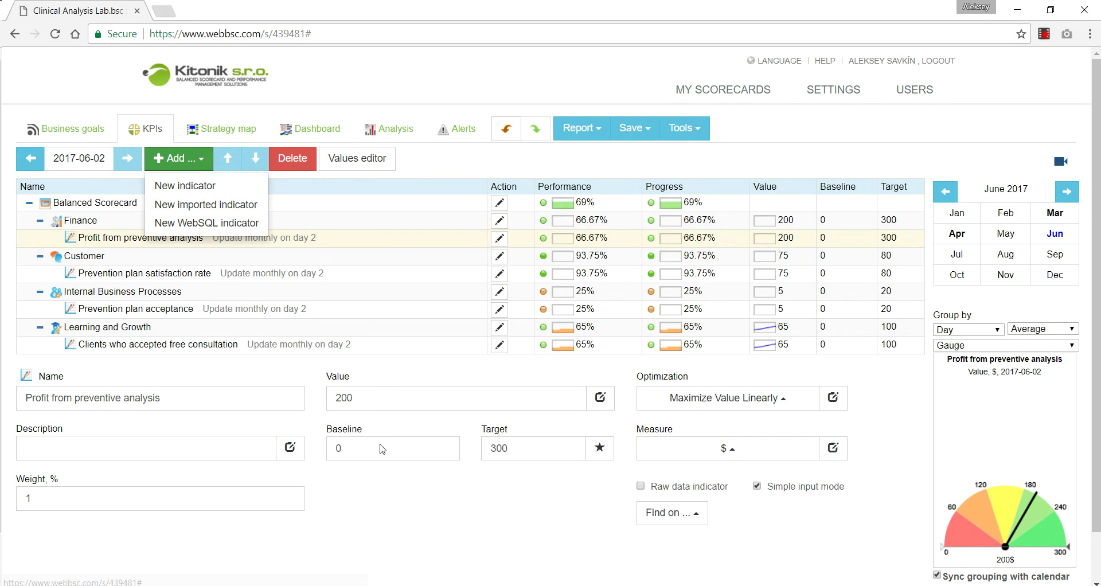
click(378, 493)
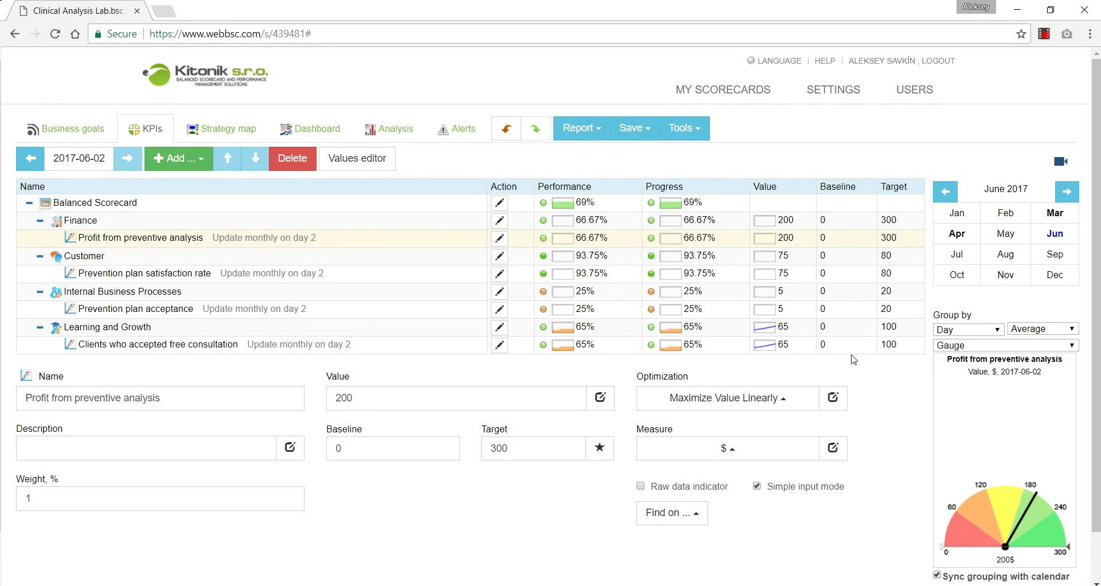
- Enter values for the "Profit from preventive analysis" KPI: 150 for March 2017 and 300 for April 2017
click(1054, 213)
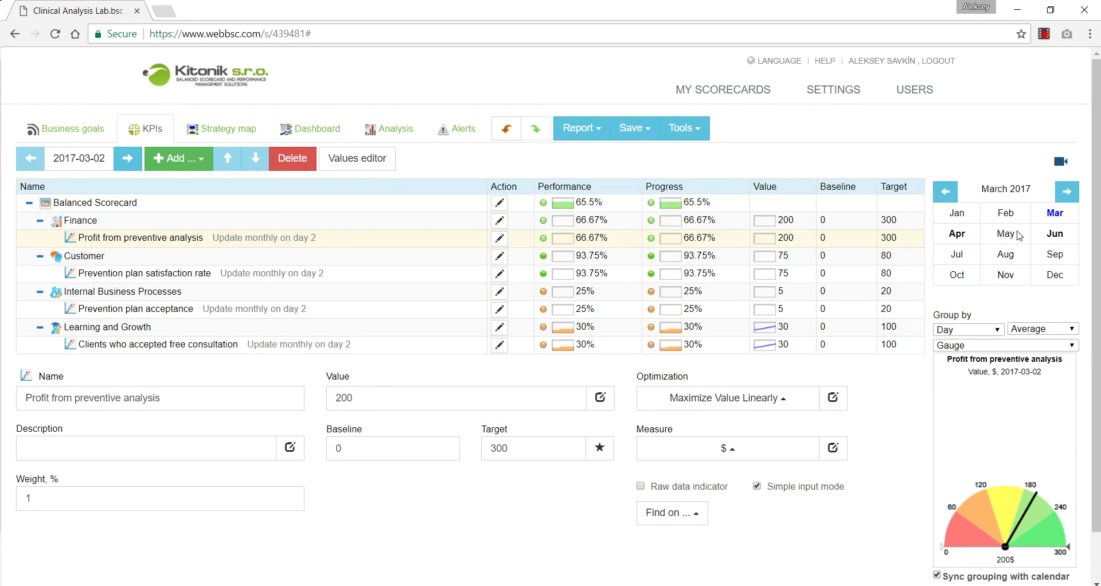
click(466, 401)
text(15)
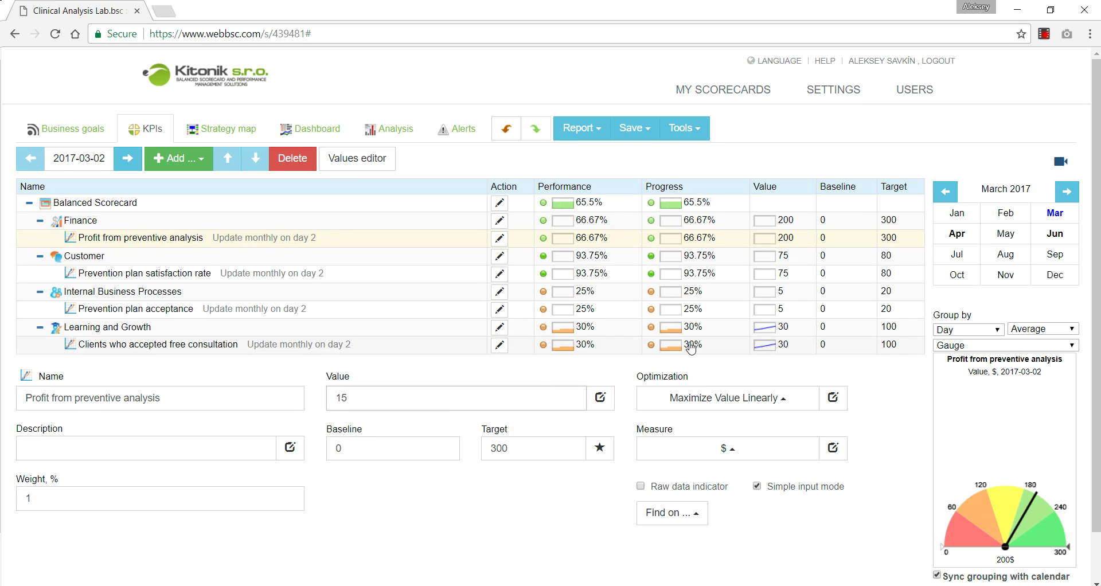
text(0)
click(955, 236)
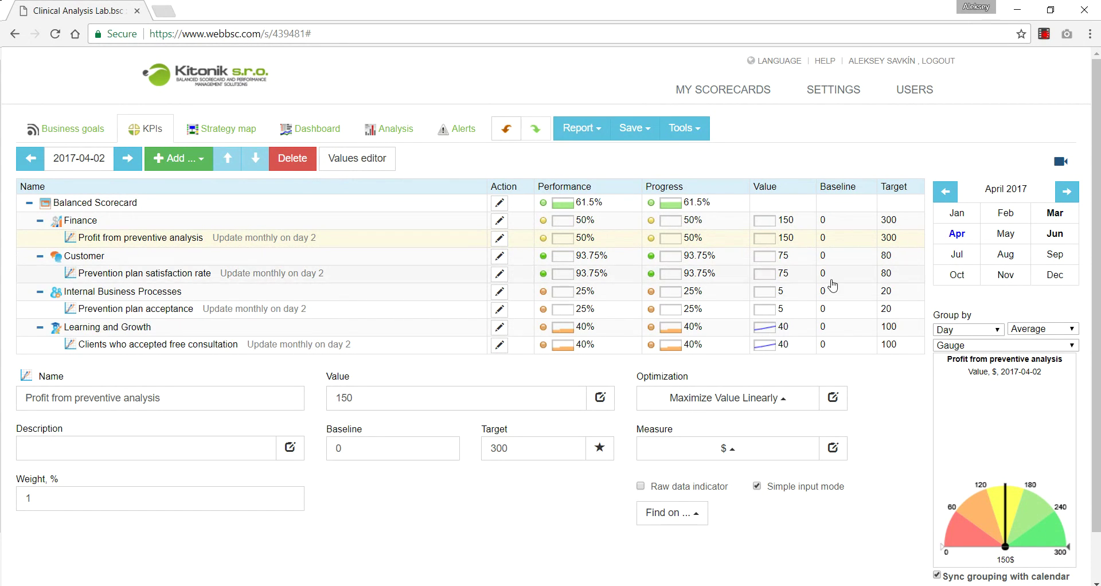
double_click(351, 395)
text(300)
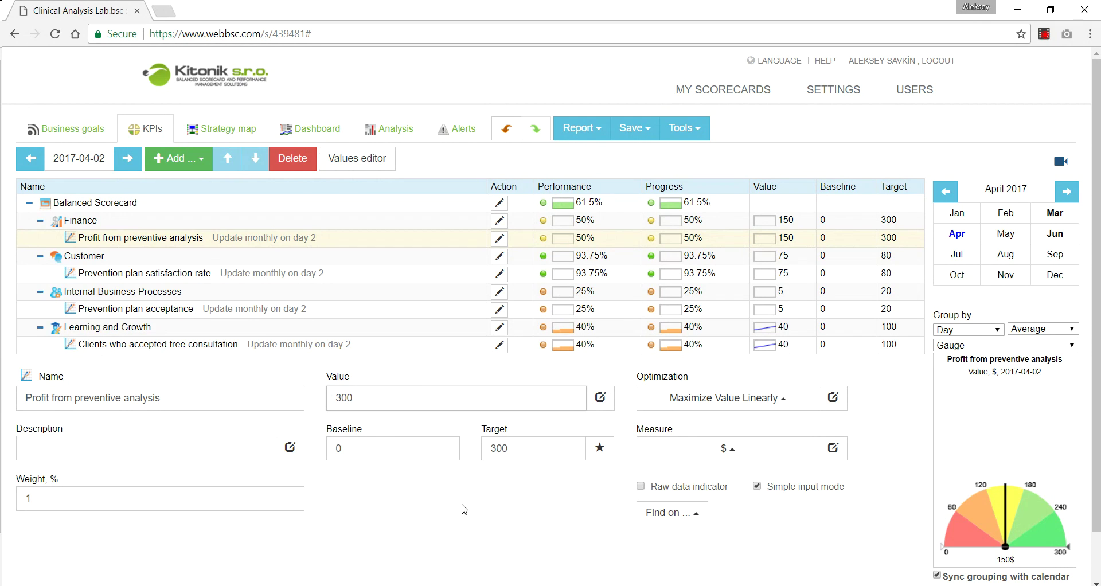
- Set the "Profit from preventive analysis" KPI to 250 for May 2017 and 120 for June 2017
click(1000, 259)
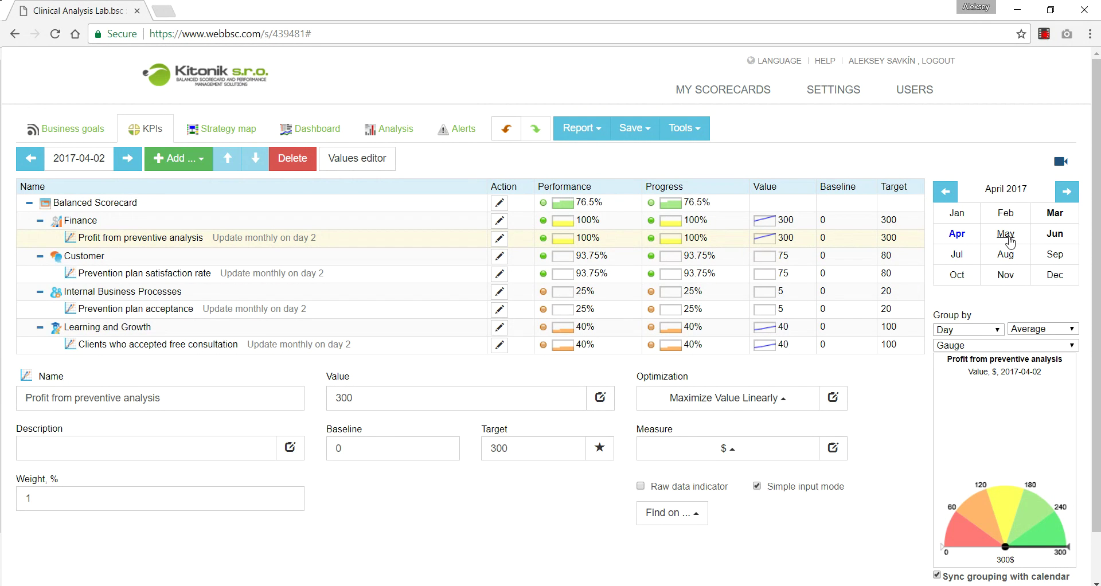
click(406, 402)
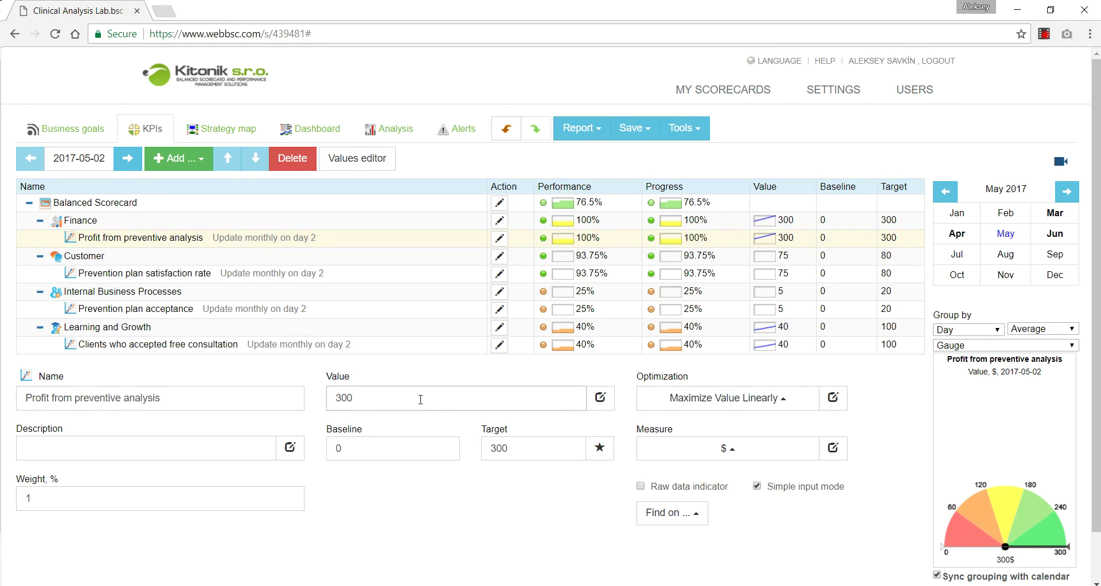
double_click(407, 400)
text(250)
click(939, 271)
click(1054, 234)
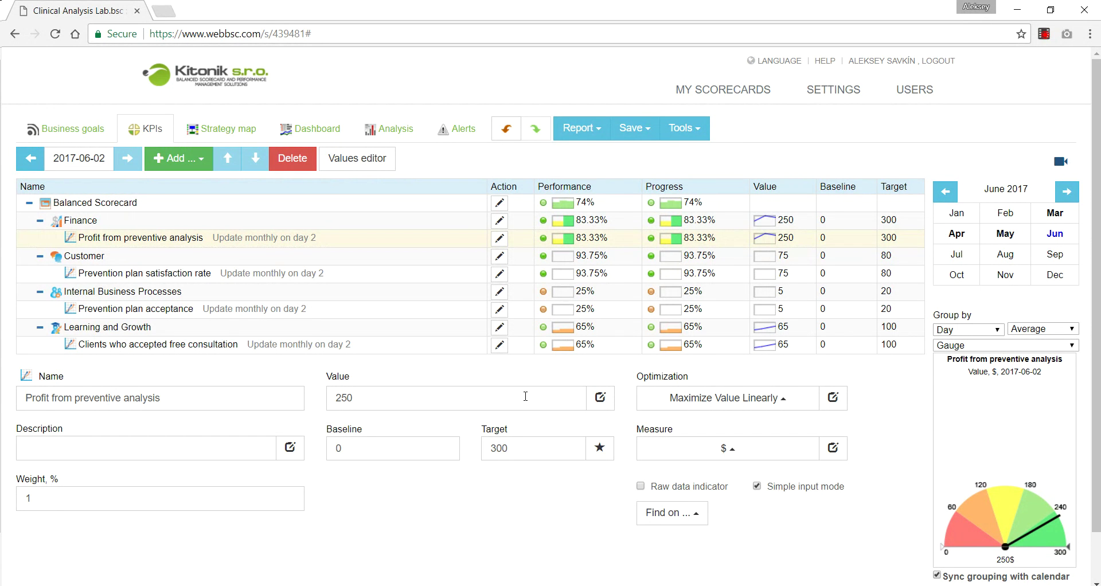
double_click(401, 407)
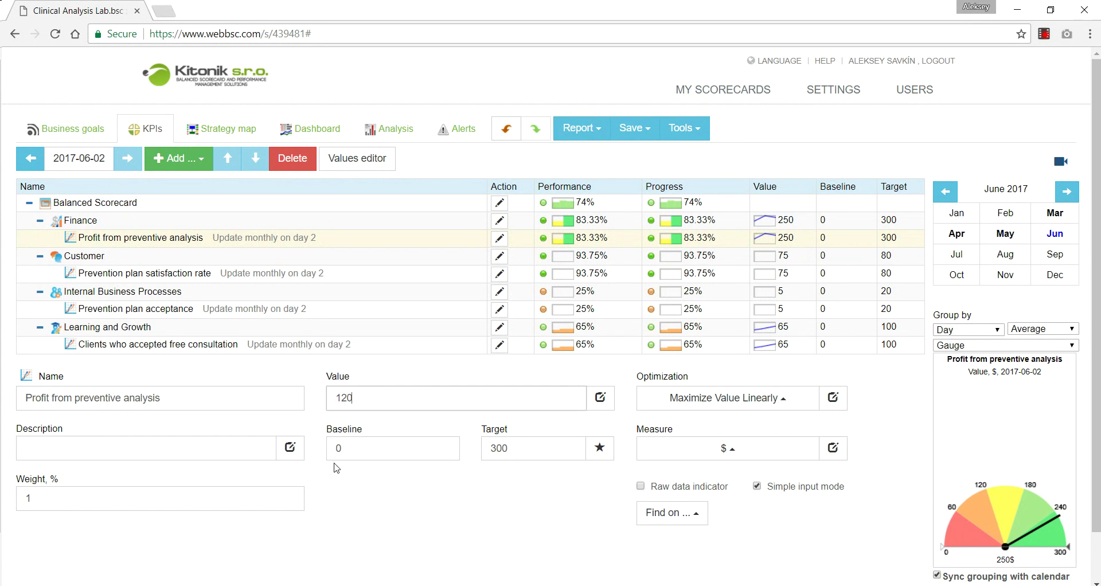
- Add a Gauge chart showing the value of the "Profit from preventive analysis" KPI to the dashboard
click(247, 140)
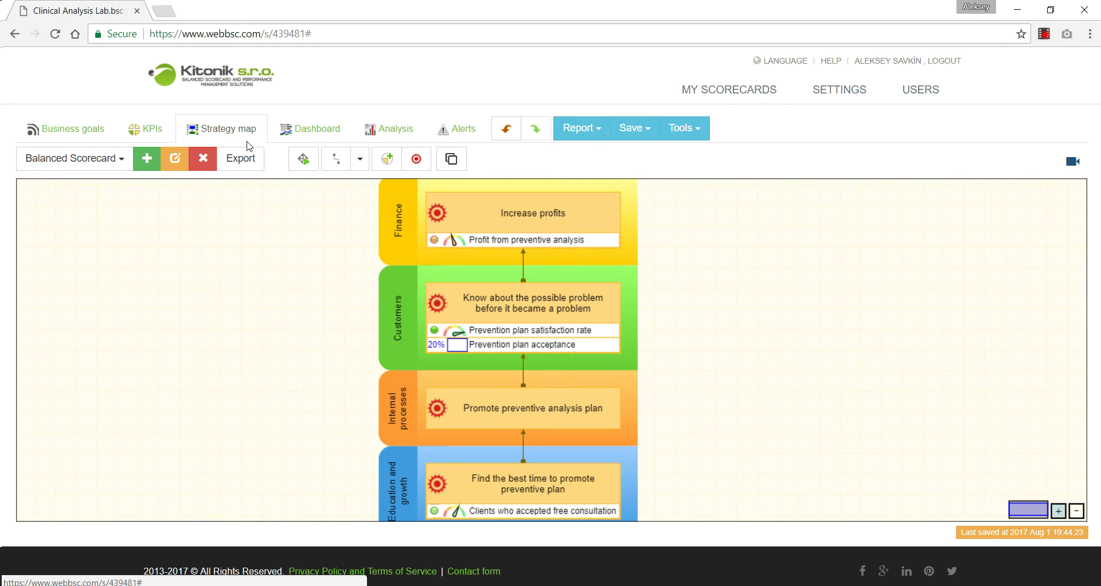
click(310, 129)
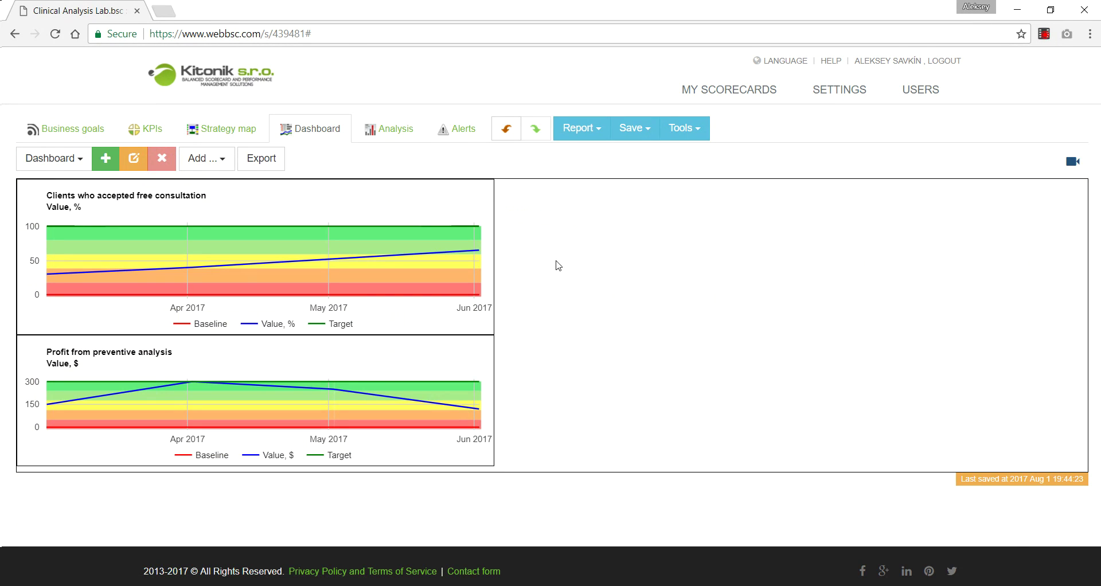
click(220, 159)
click(225, 182)
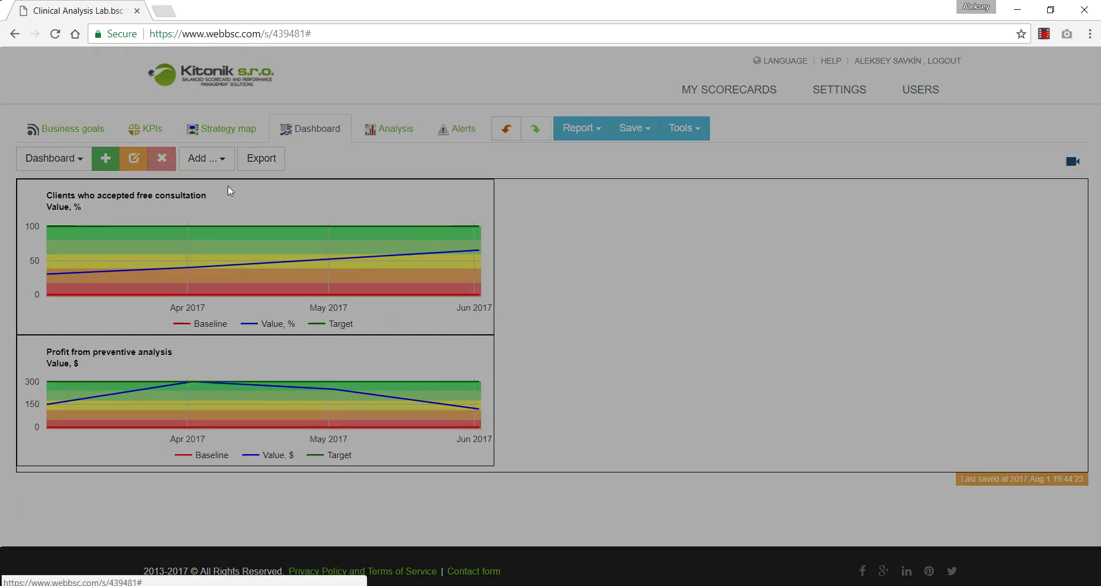
click(715, 225)
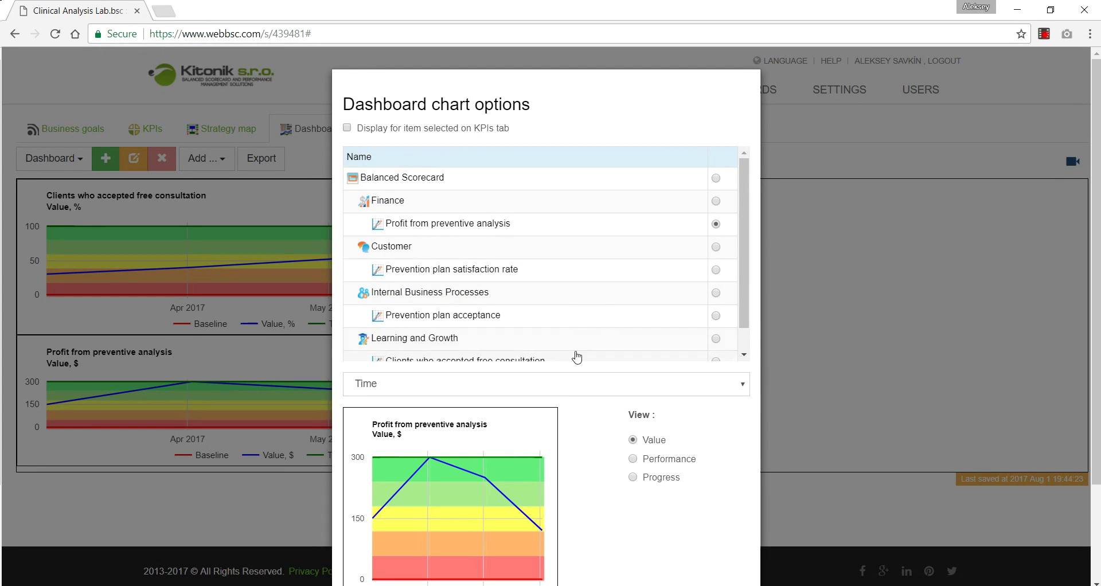
click(510, 393)
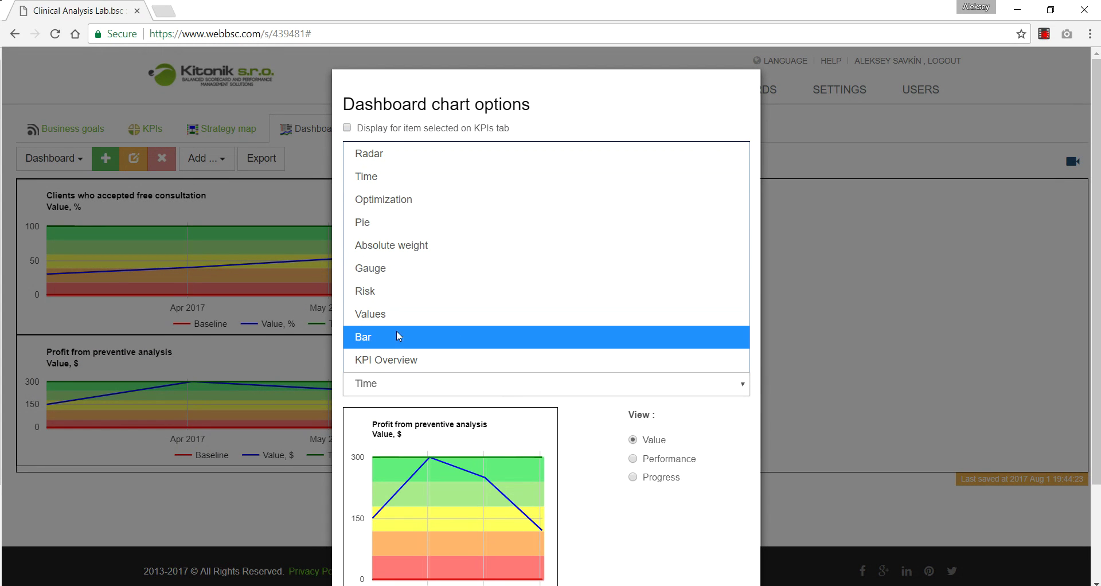
click(408, 271)
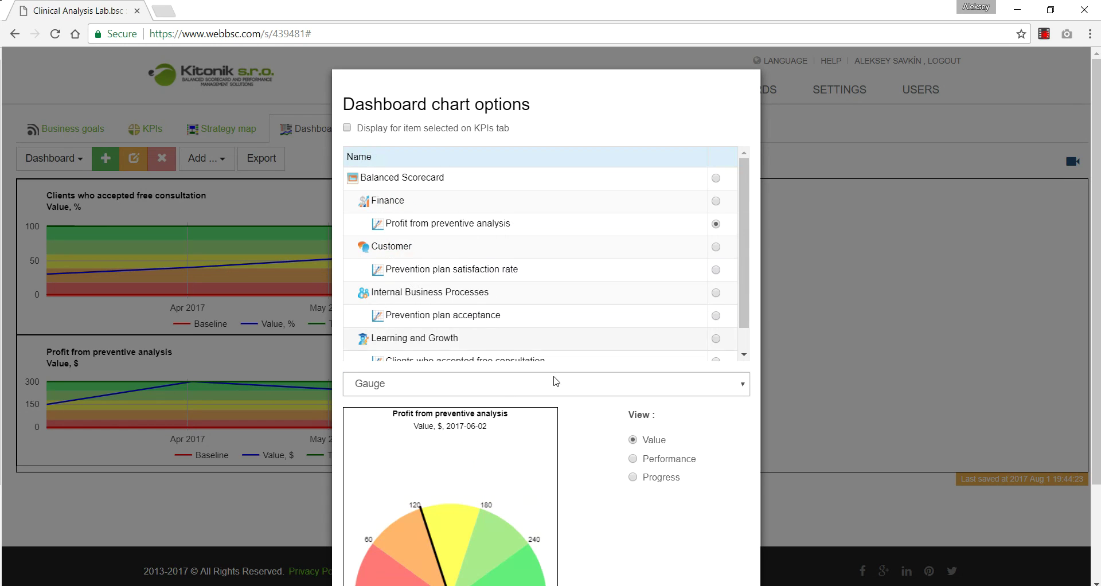
scroll(595, 460, down, 2)
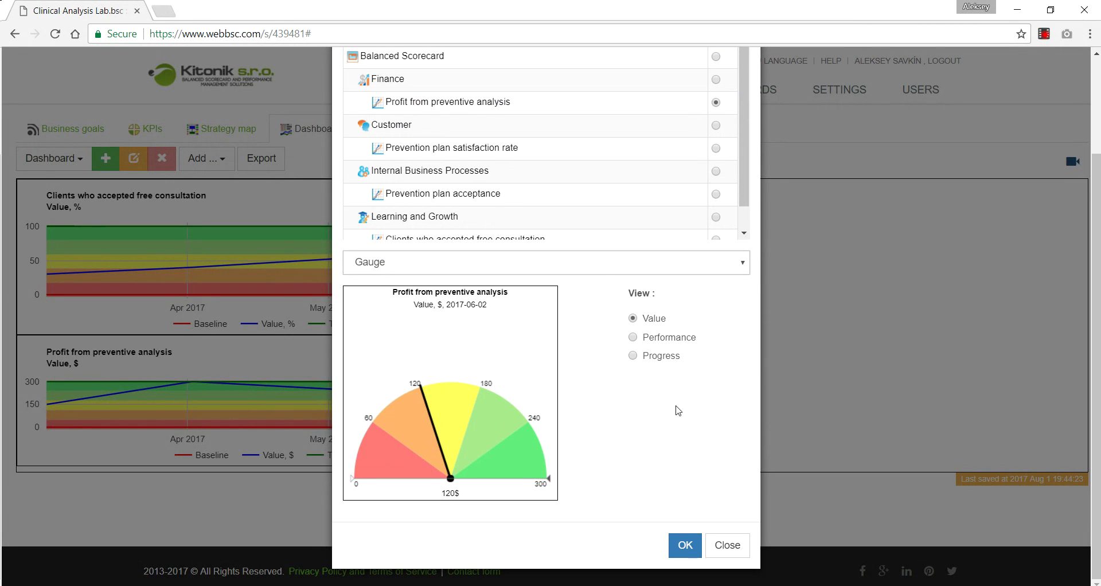
click(685, 545)
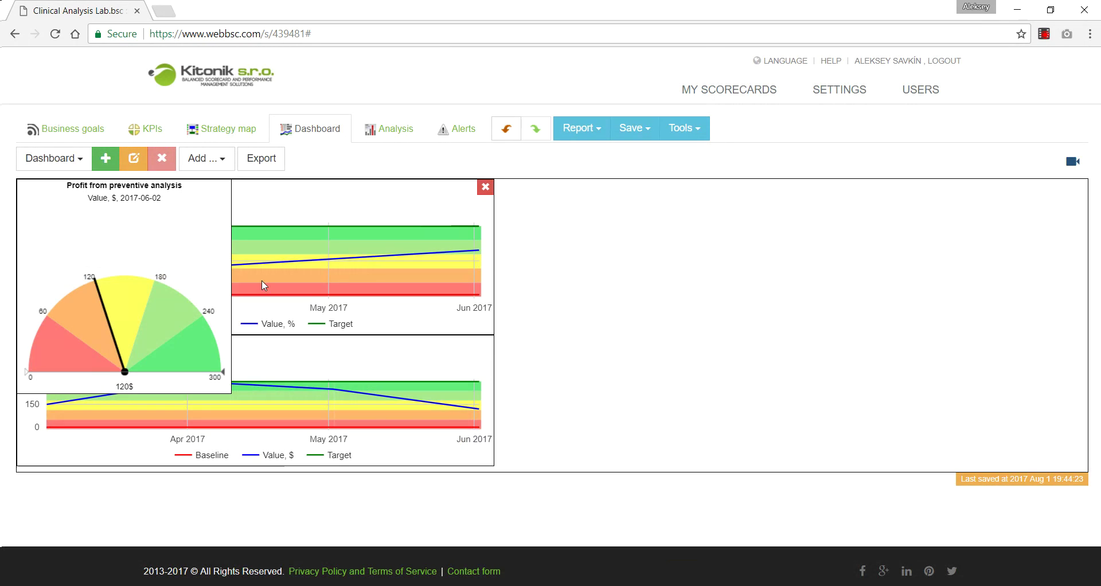
- Place the profit gauge to the right of the consultation chart and make the profit time chart taller
drag(180, 272, 665, 276)
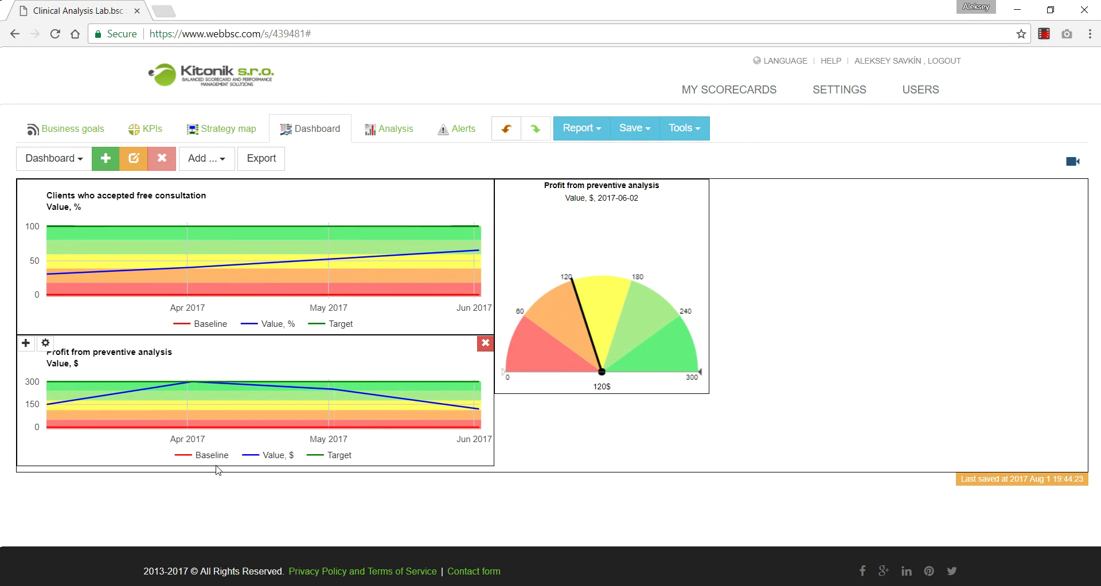
drag(220, 466, 230, 526)
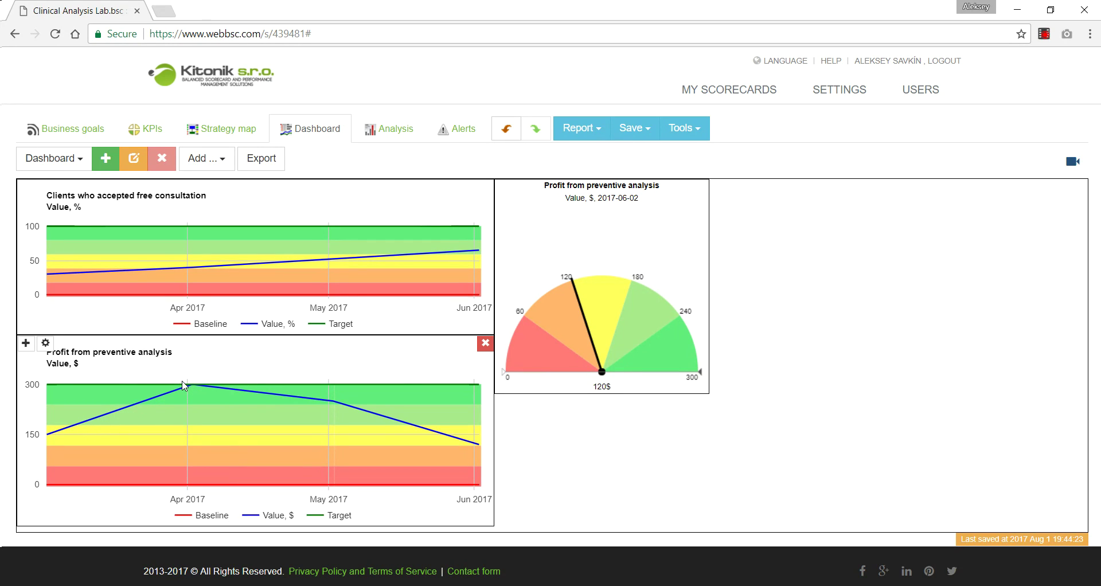
mouse_move(190, 390)
mouse_move(477, 449)
drag(641, 271, 599, 288)
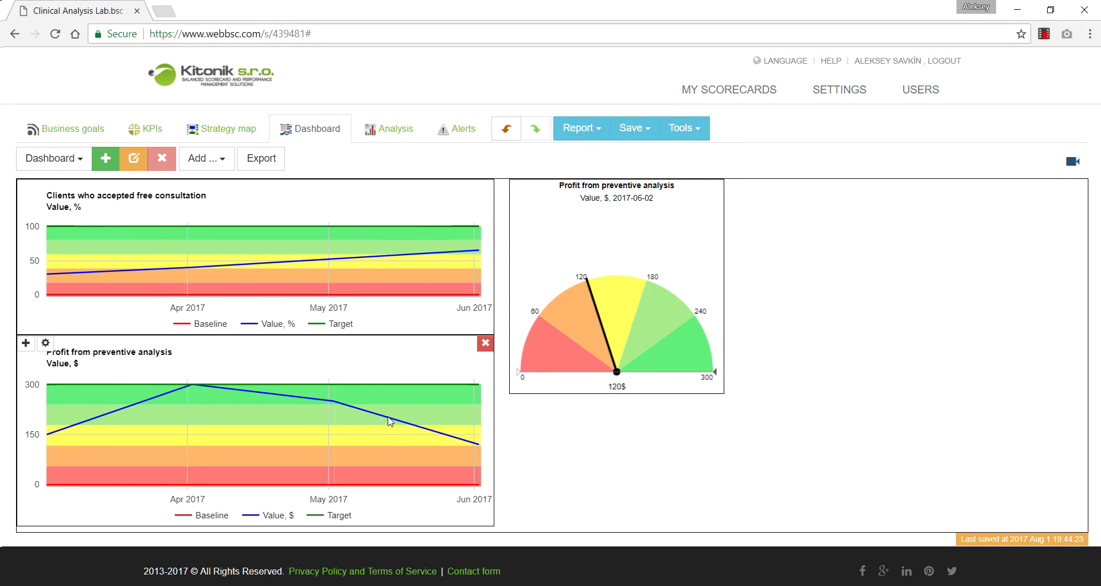
- Begin a new business goal on the strategy map with "Internal processes" as its parent
click(244, 135)
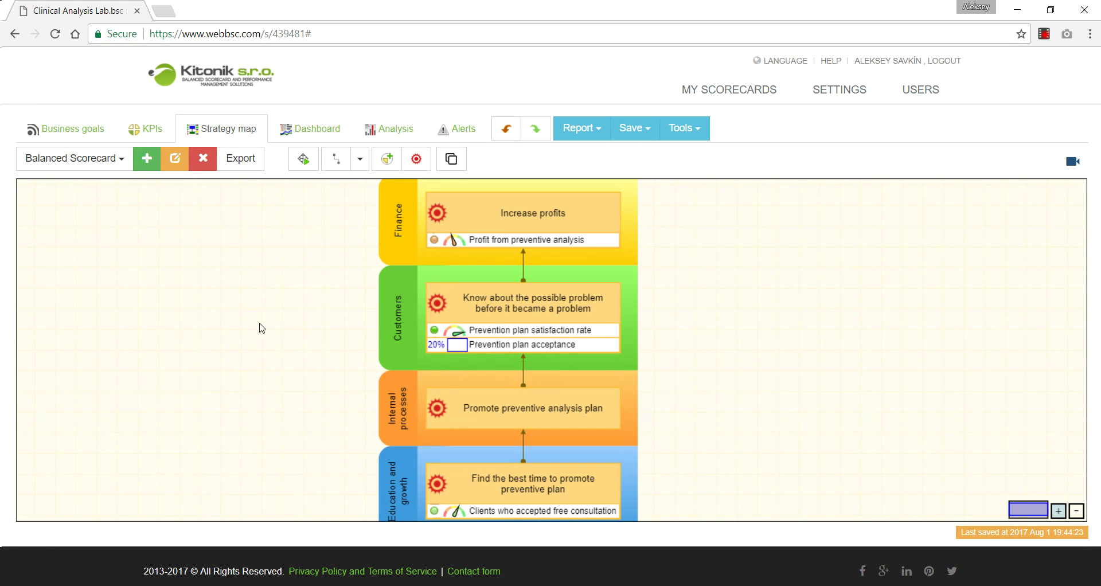
drag(261, 328, 206, 293)
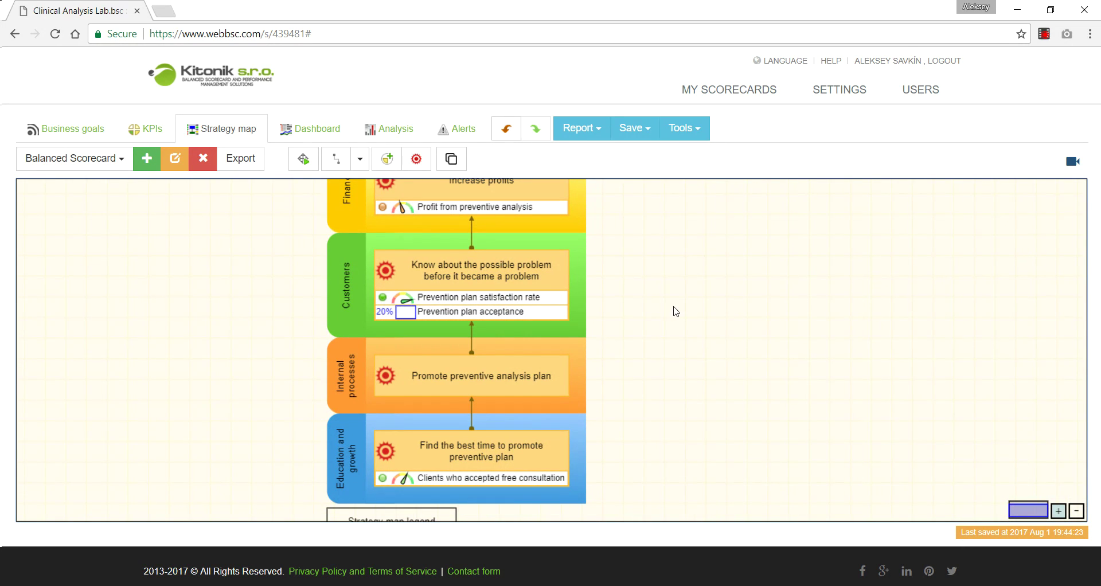
drag(676, 312, 627, 312)
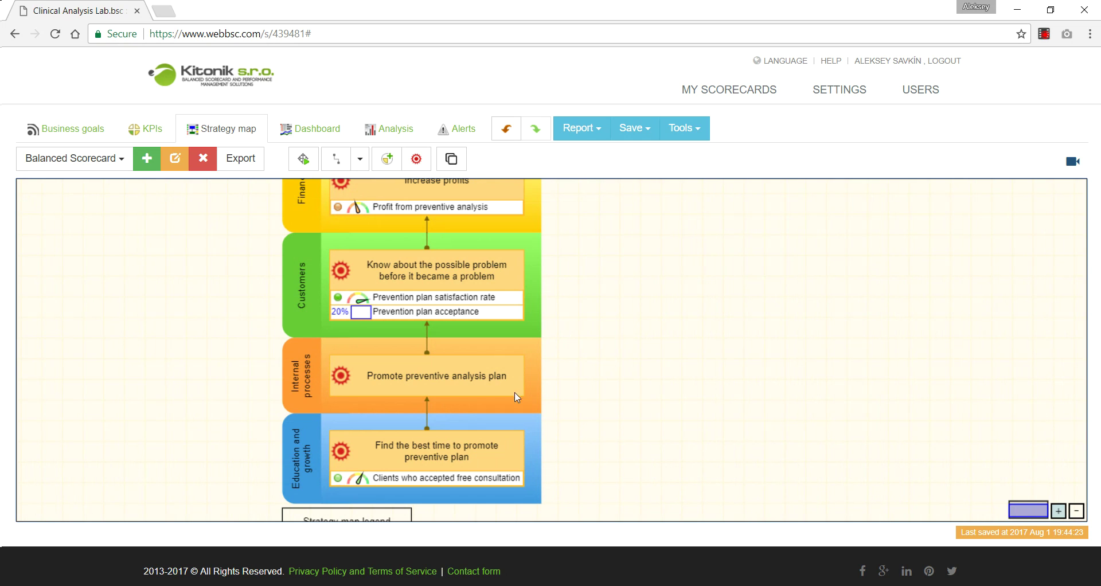
drag(657, 282, 649, 256)
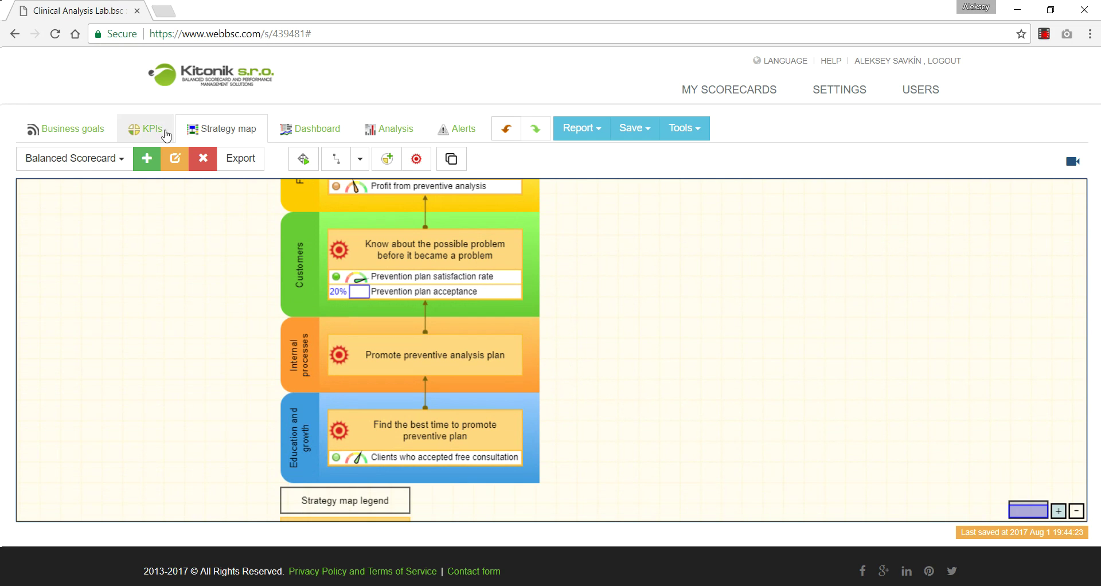
click(537, 329)
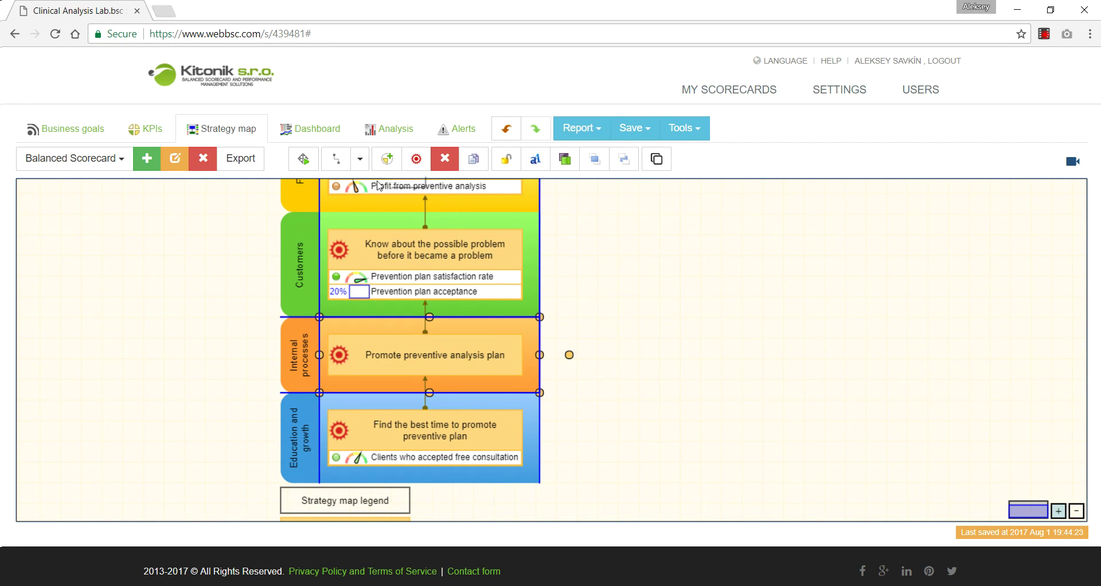
click(416, 158)
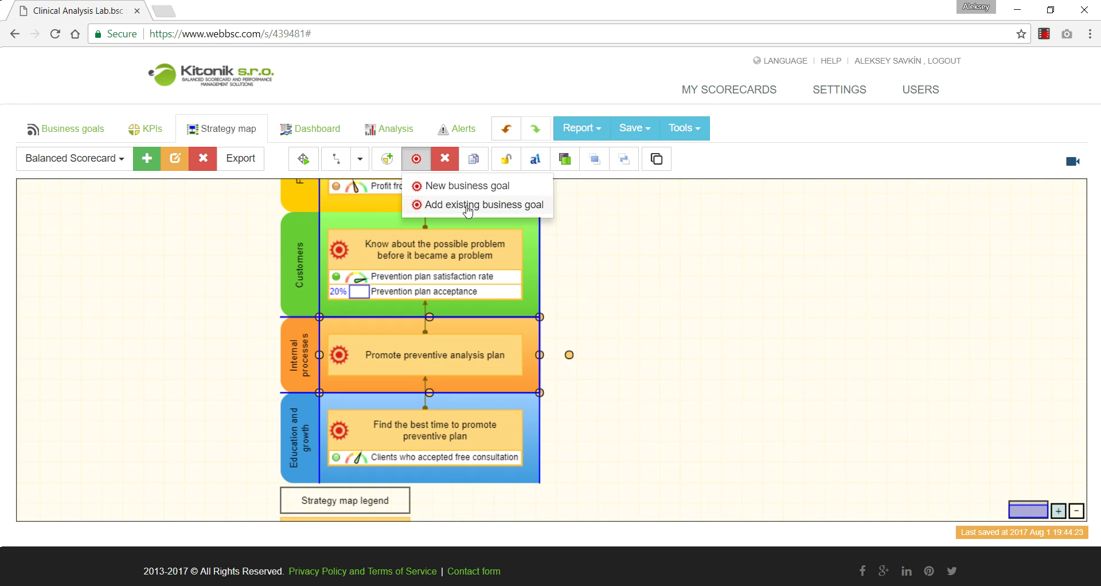
click(453, 186)
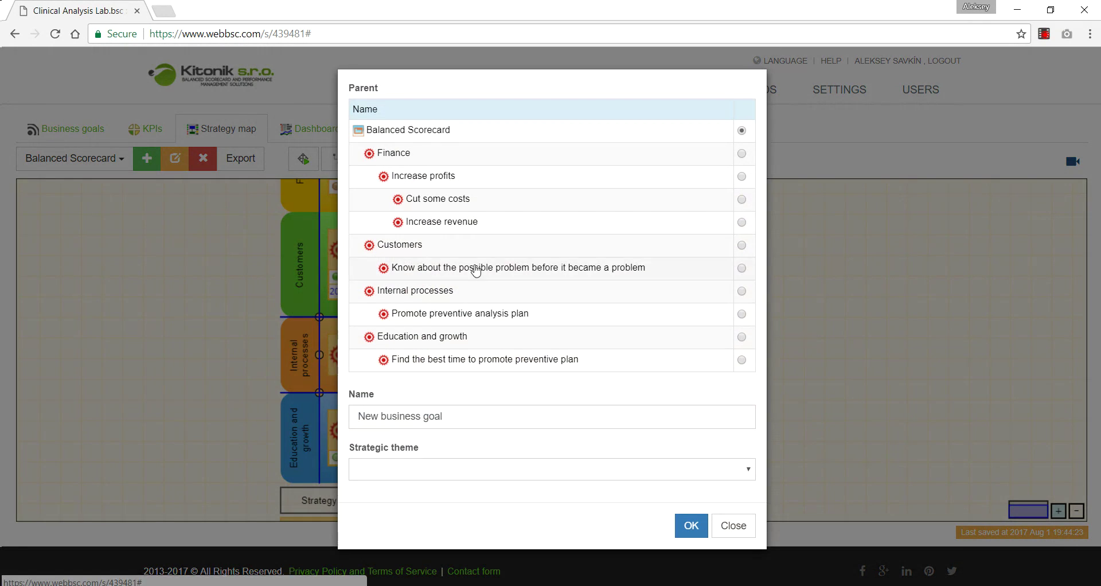
click(741, 291)
- Name the new goal "Take into account seasonal fluctuations" and add it to the strategy map
click(476, 417)
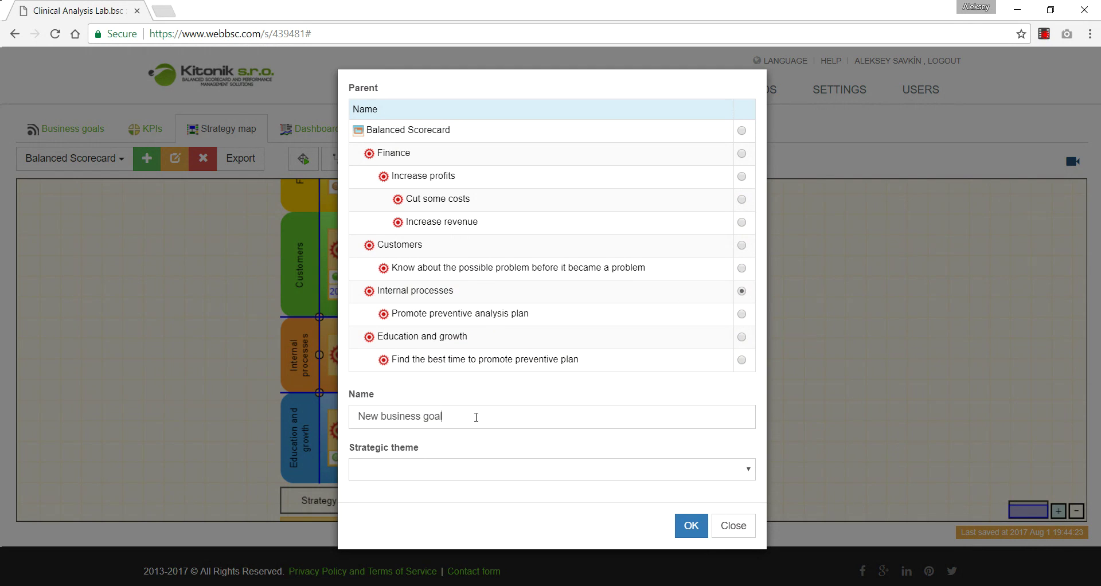
key(ctrl+a)
text(Seasona)
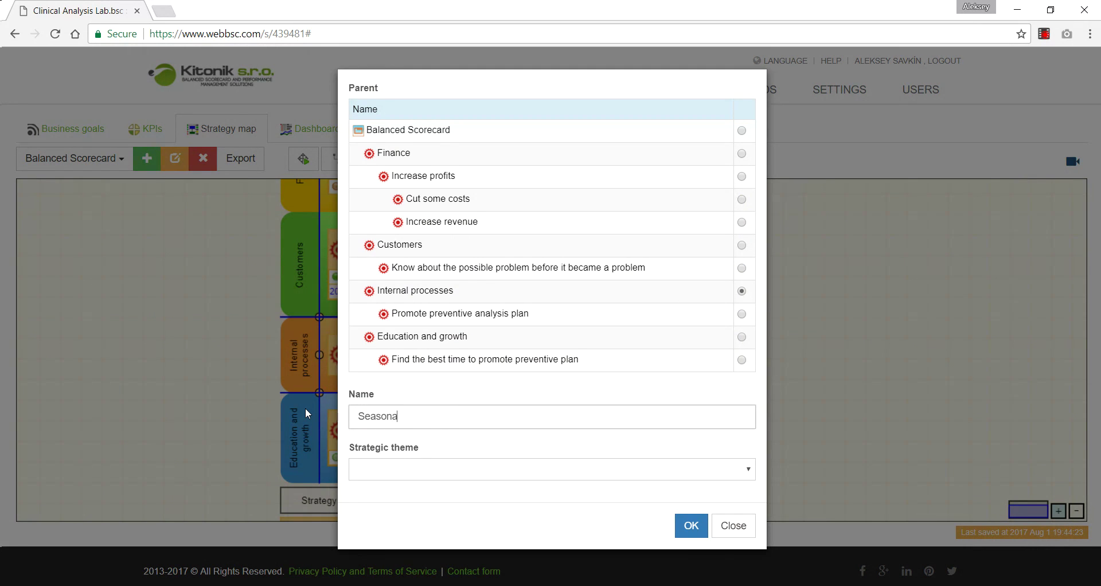
text(l )
text(Take into )
text(account s)
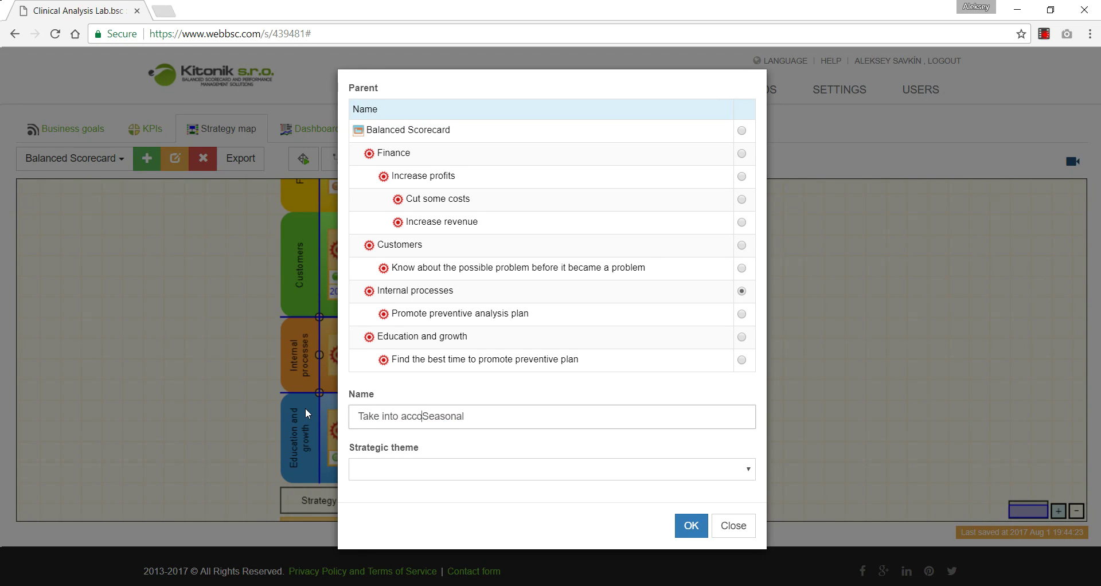
key(Delete)
text(fluctuations)
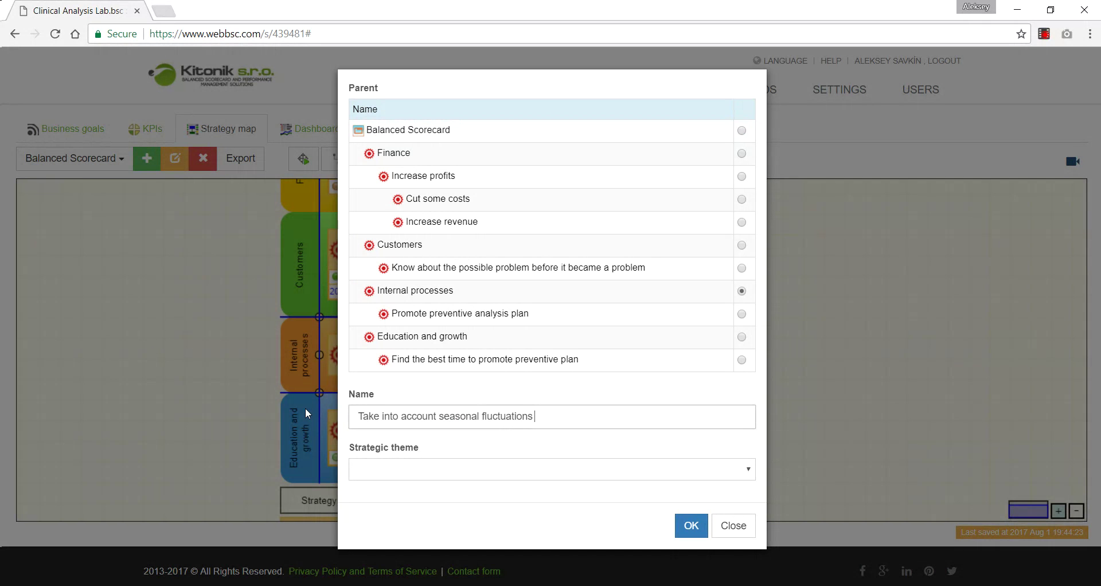
click(691, 525)
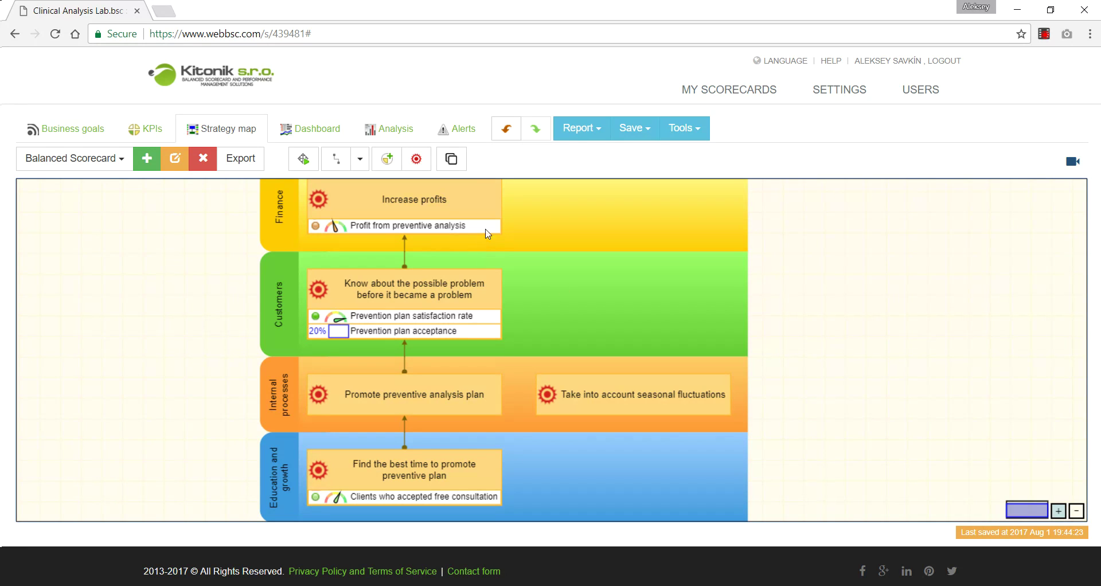
- Connect the "Take into account seasonal fluctuations" goal to the Customers goal "Know about the possible problem before it became a problem"
click(343, 167)
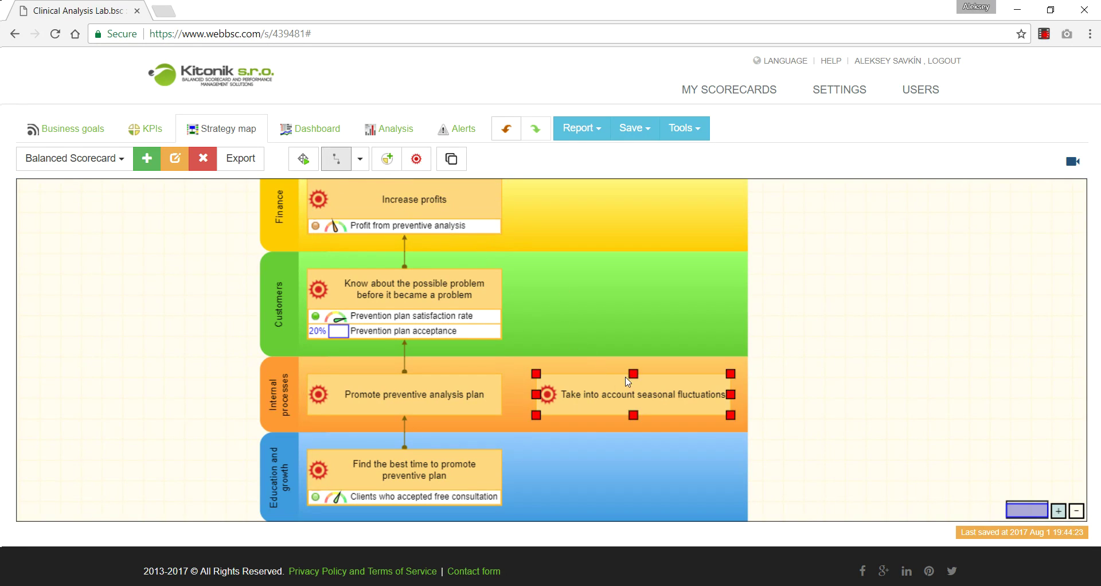
drag(630, 395, 437, 342)
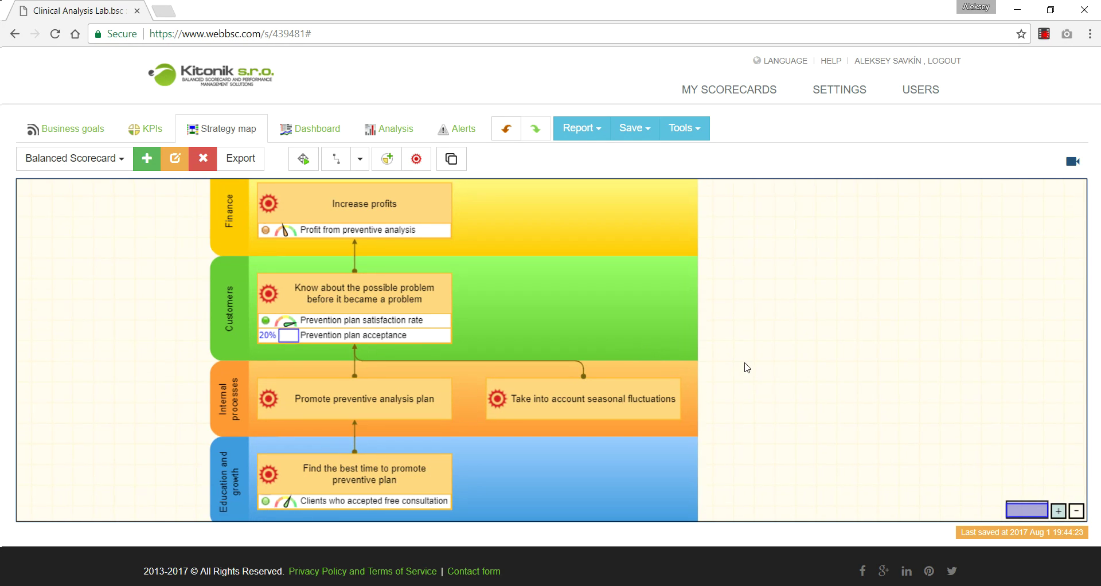
scroll(738, 350, down, 1)
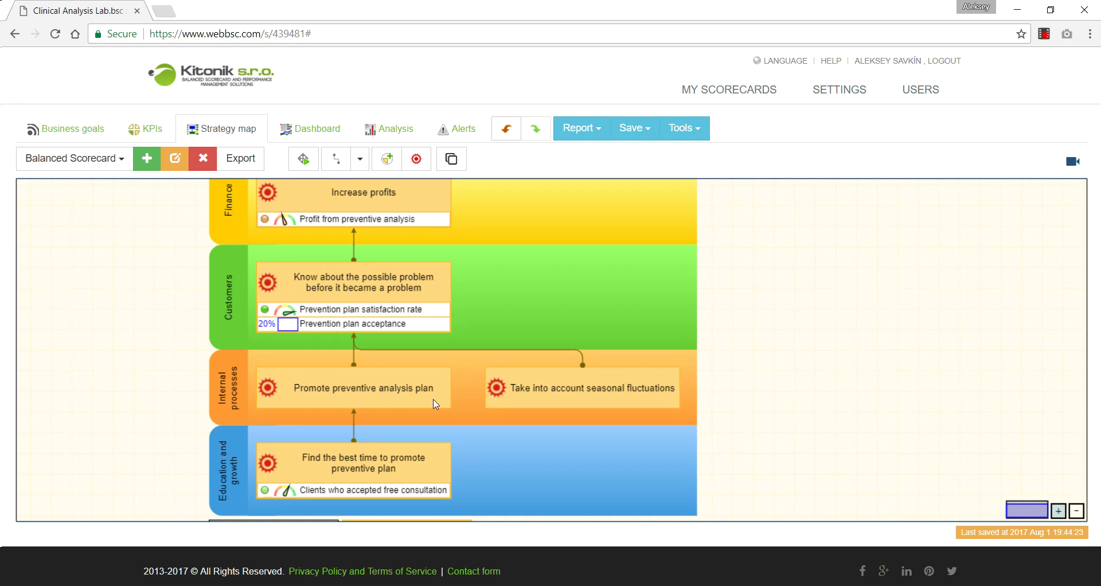
click(551, 400)
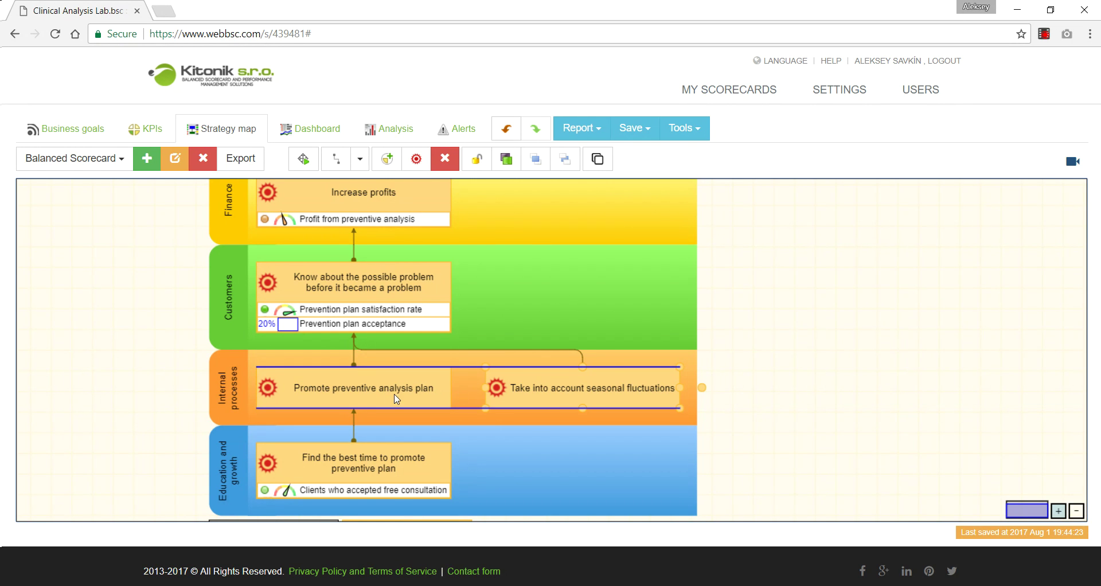
click(165, 373)
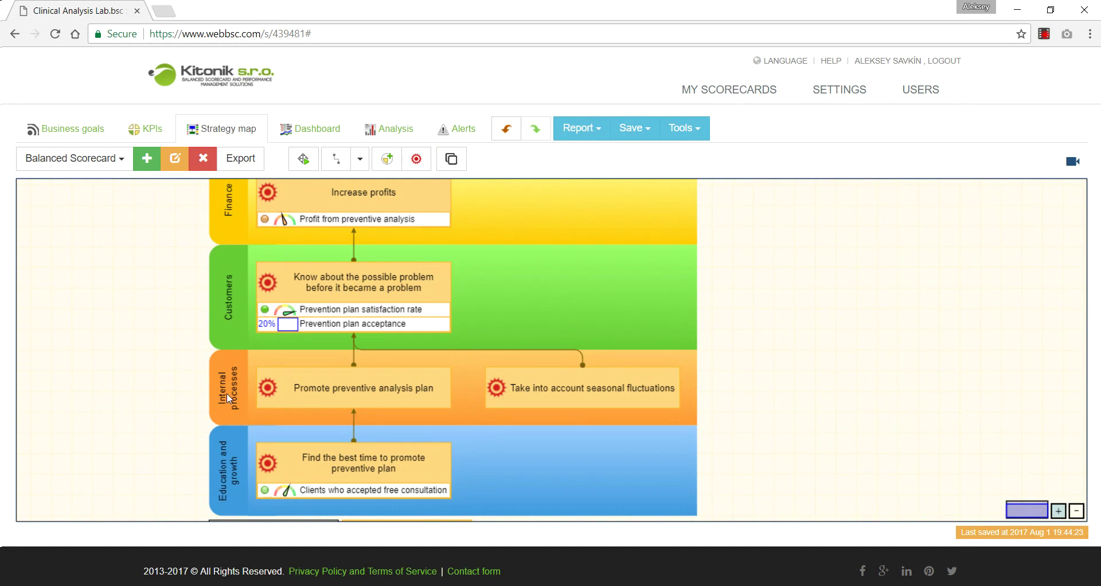
click(369, 390)
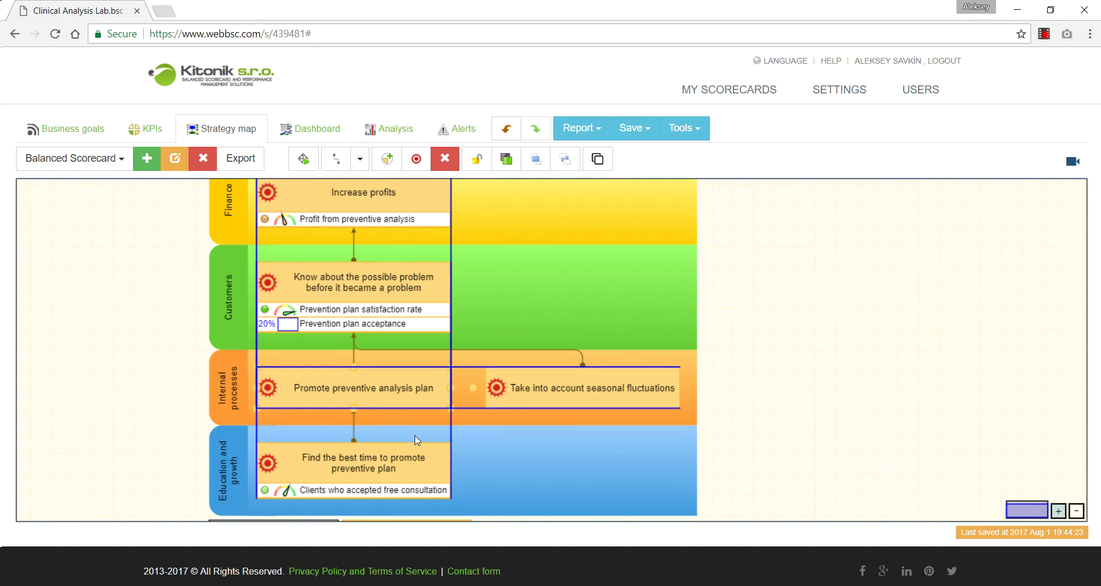
click(106, 393)
click(280, 395)
- Begin a new initiative for the business goal "Promote preventive analysis plan" and name it "Test different prevention plans"
click(94, 132)
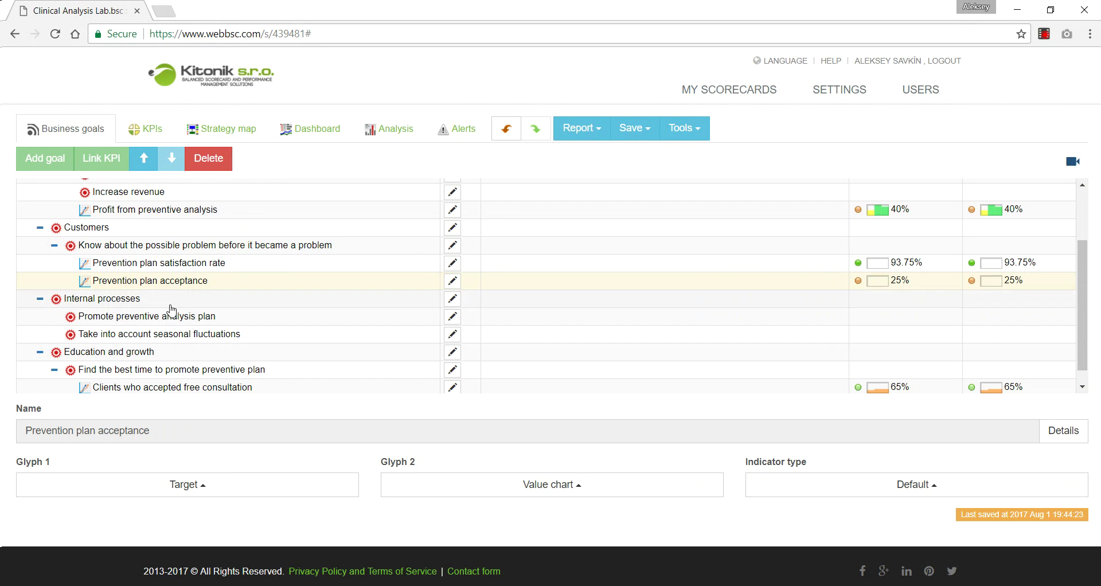
click(147, 318)
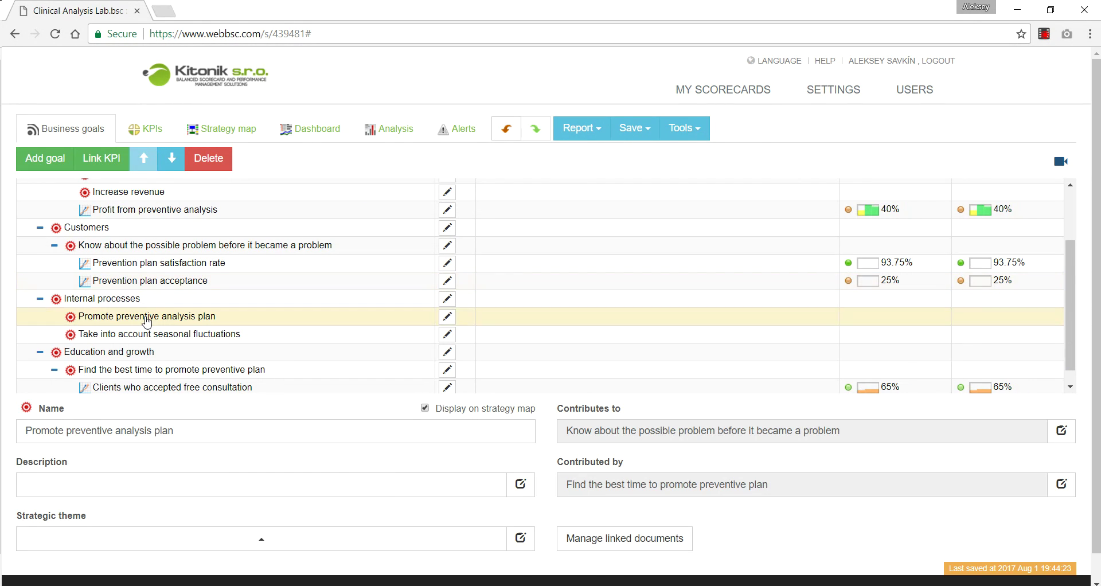
click(448, 317)
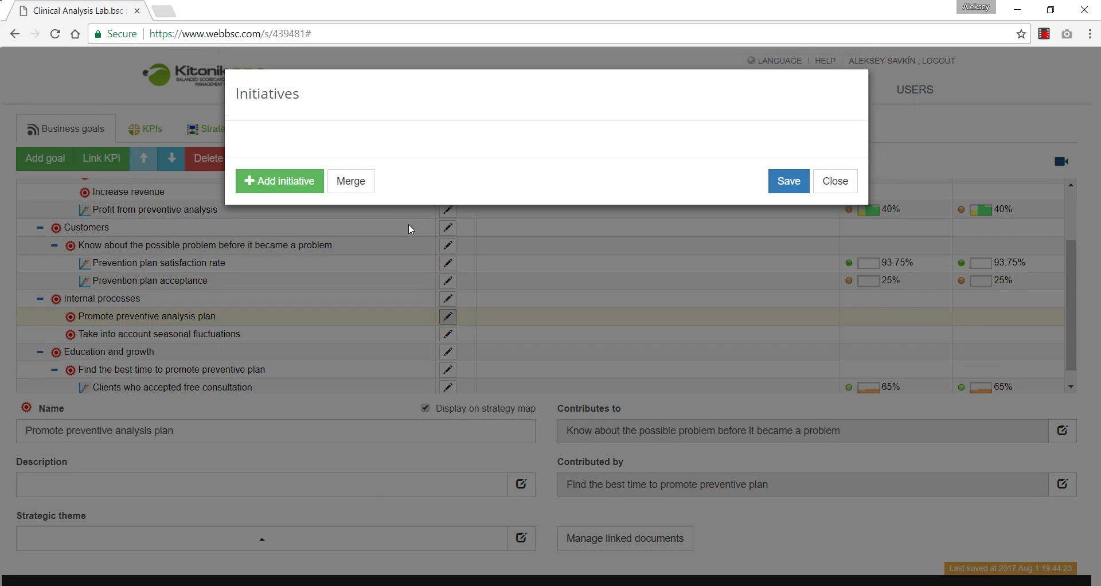
click(301, 181)
click(330, 162)
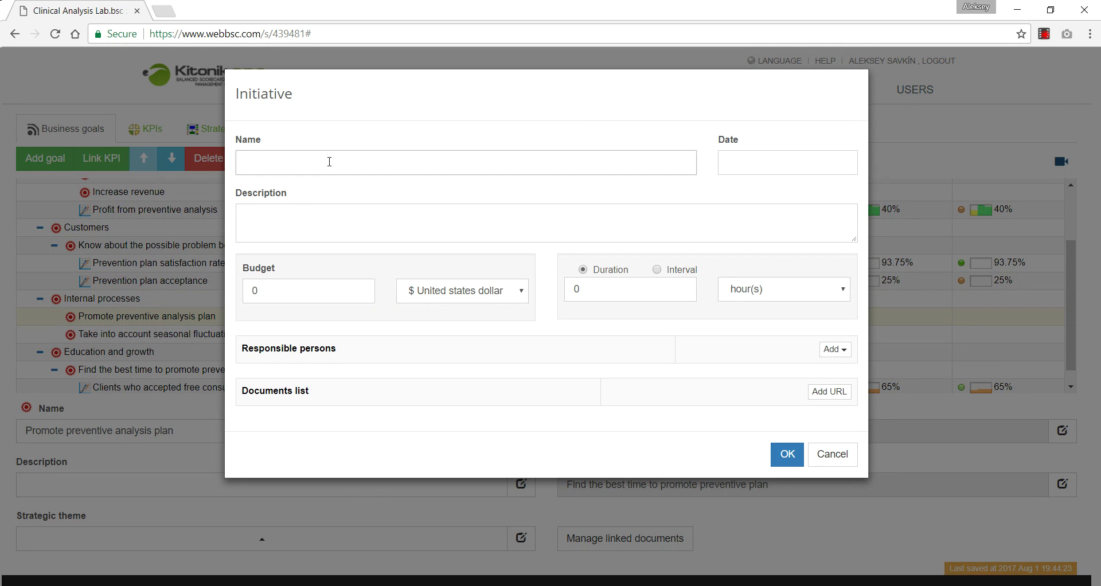
text(Test different prevention plans)
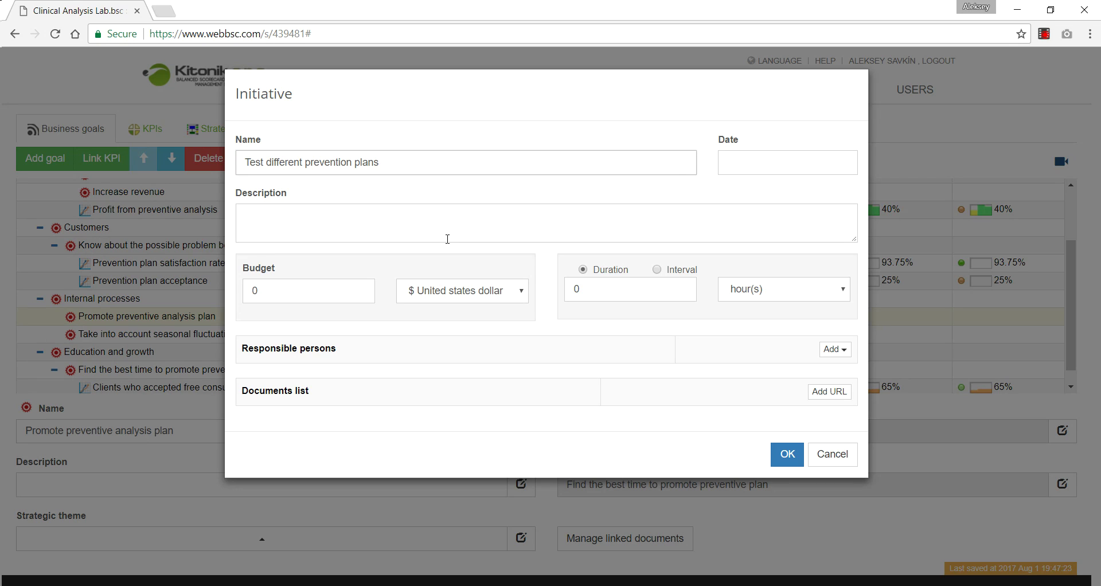
- Give the initiative the description "Let's do some tests...." and set its budget to 400 United States dollars
click(448, 238)
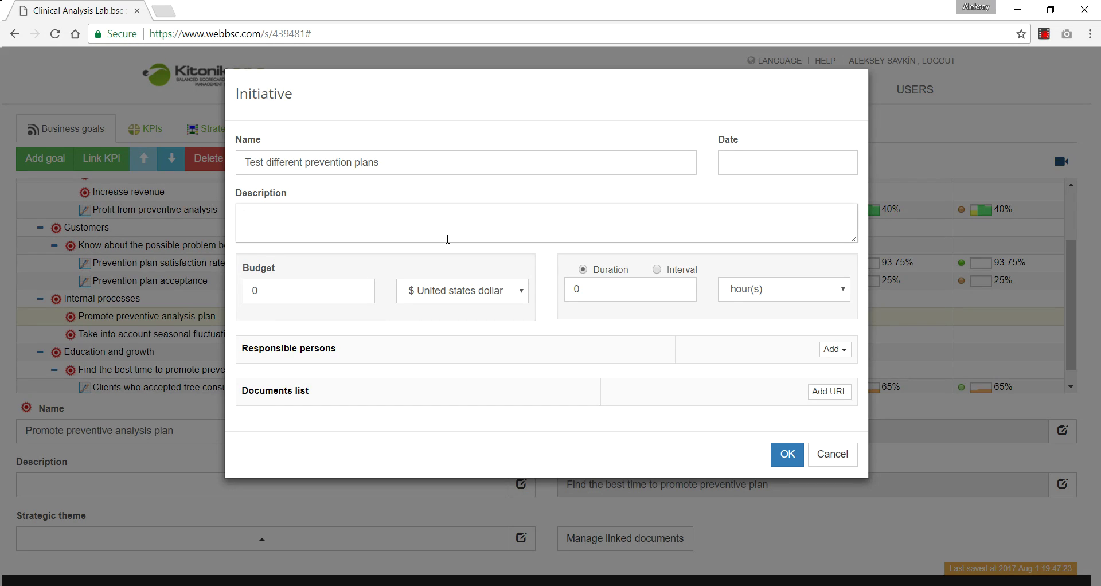
text(T)
key(BackSpace)
text(Let's do some tests....)
click(311, 289)
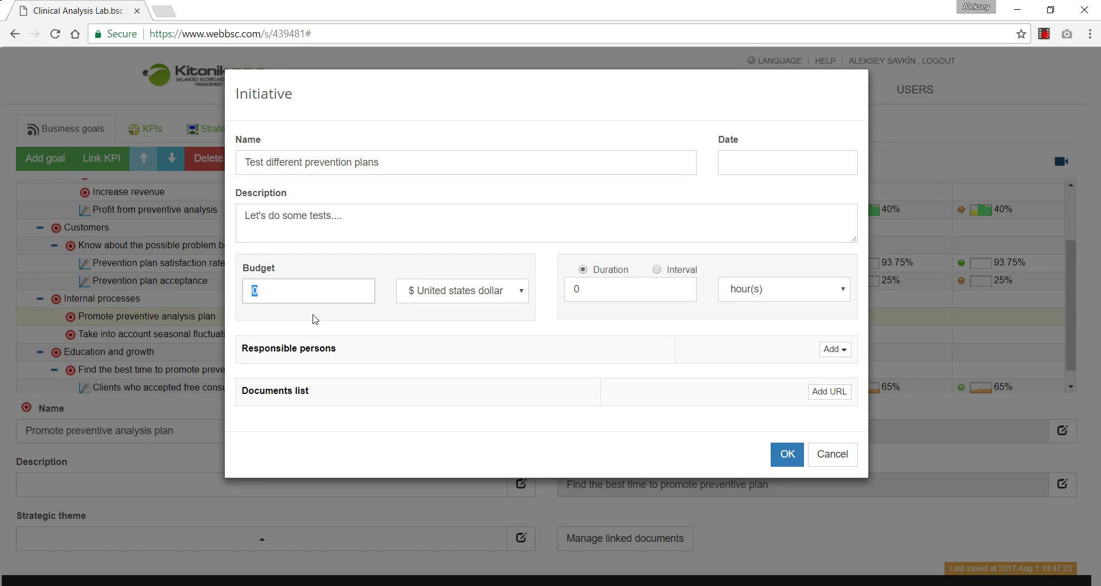
text(400)
click(315, 319)
- Schedule the initiative as an interval from 2017-08-01 to 2017-08-31 and save it to the goal
click(660, 271)
click(665, 290)
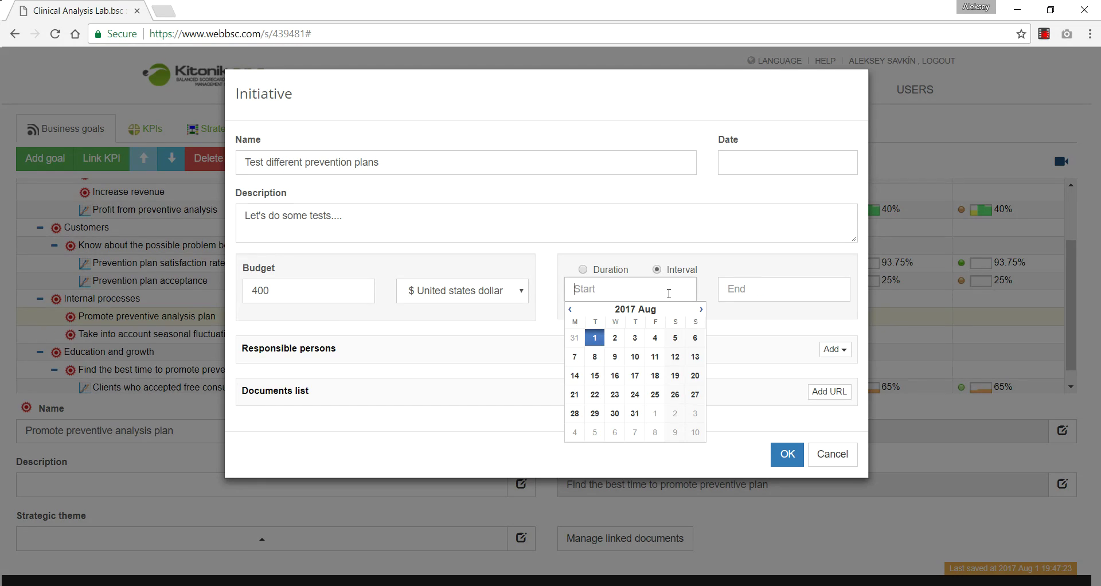
click(595, 338)
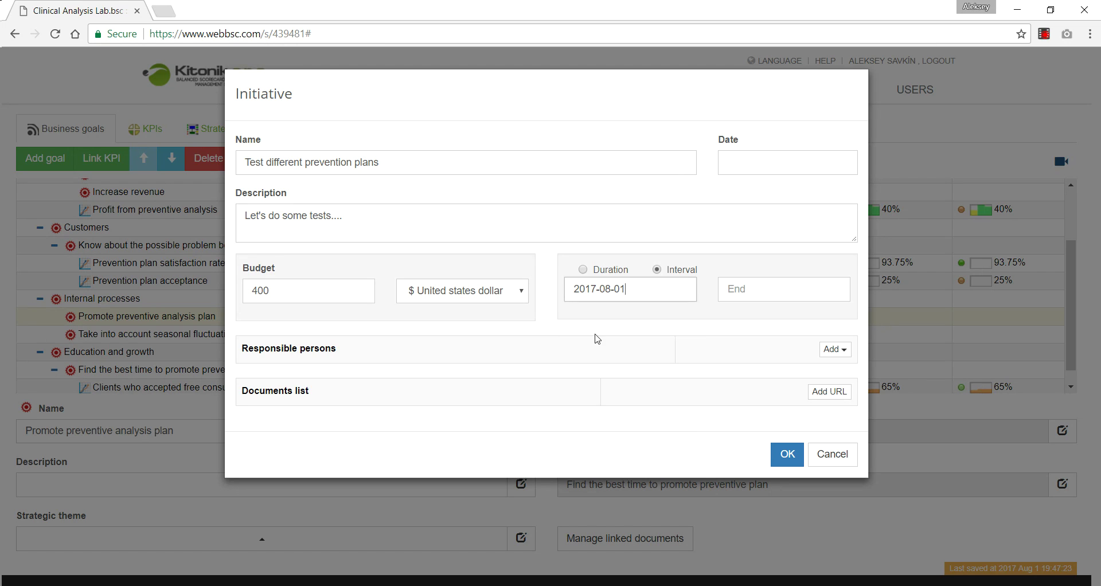
click(771, 293)
click(794, 414)
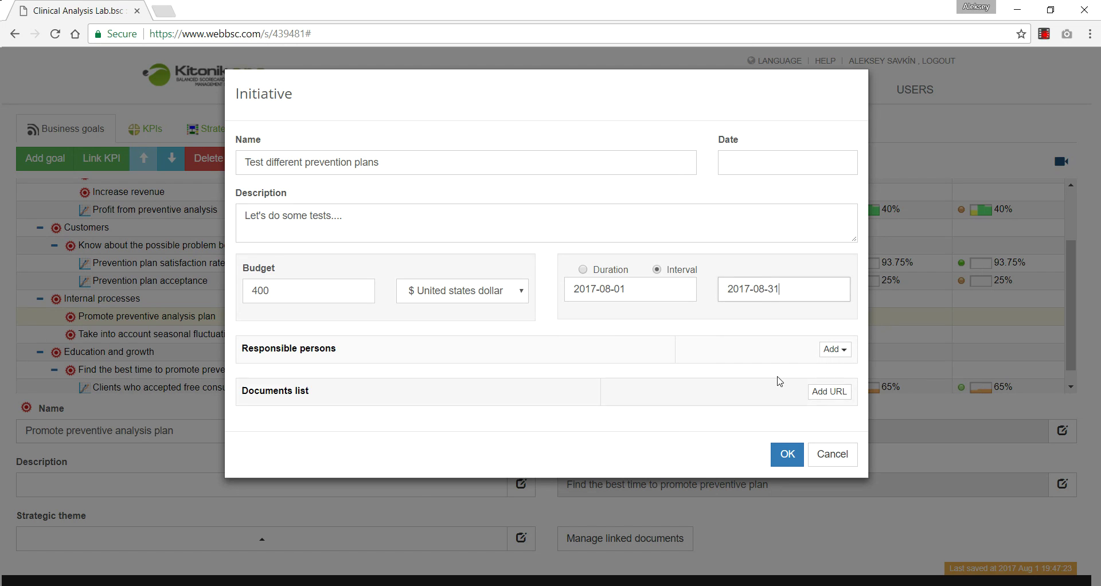
click(784, 462)
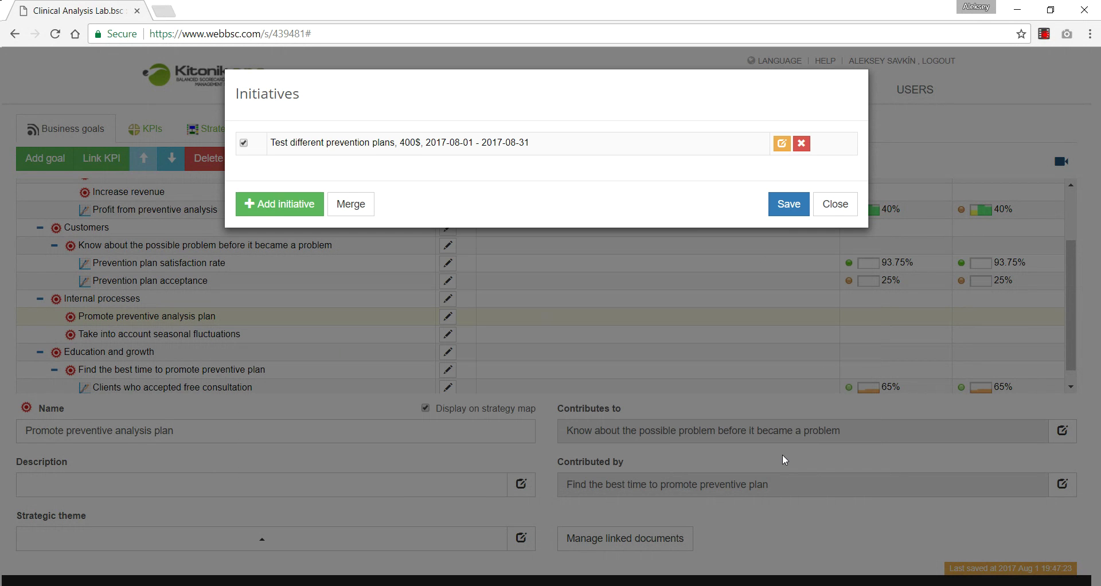
click(783, 212)
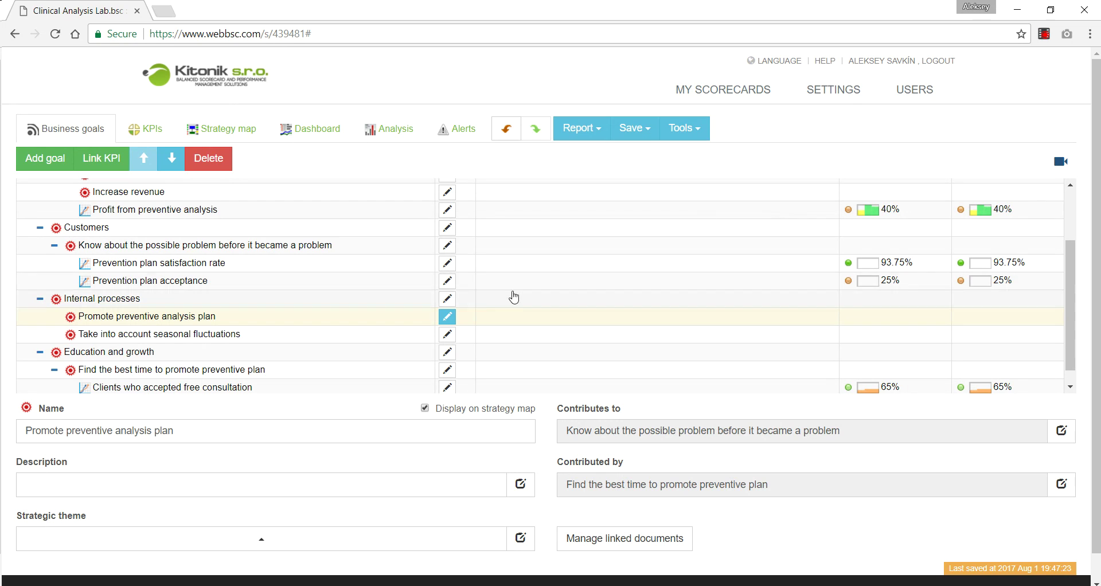
- Check the saved initiative on the "Promote preventive analysis plan" goal and how it is shown on the strategy map
click(448, 317)
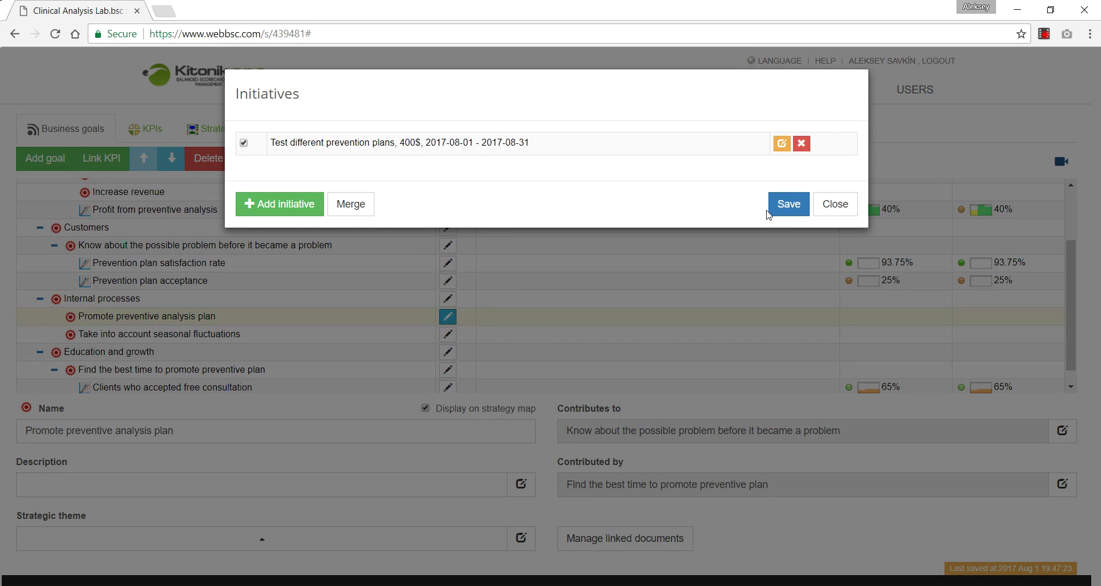
click(784, 208)
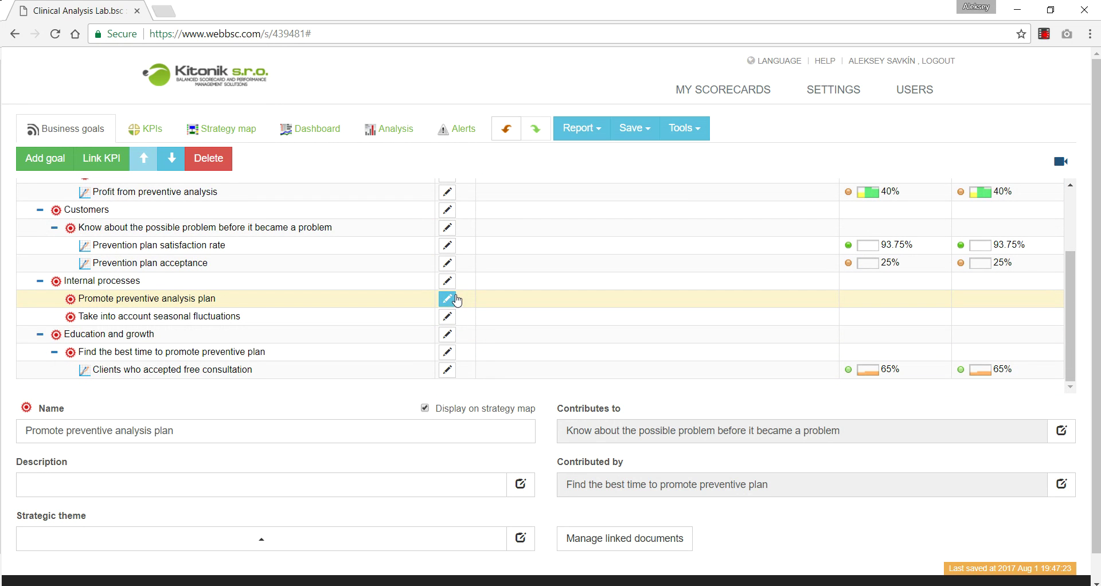
scroll(455, 304, up, 2)
scroll(453, 300, down, 2)
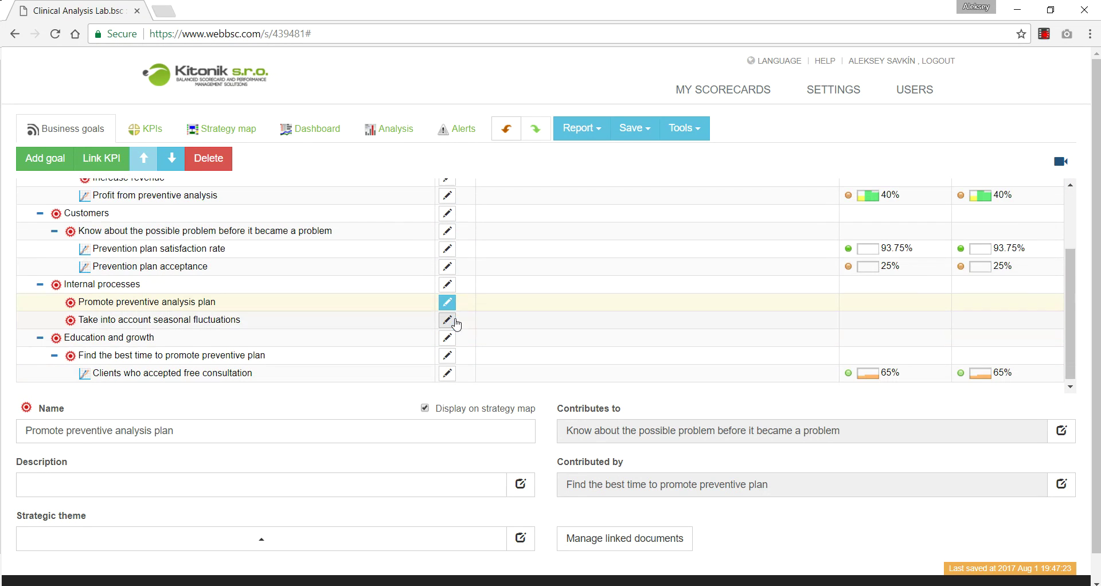
click(240, 136)
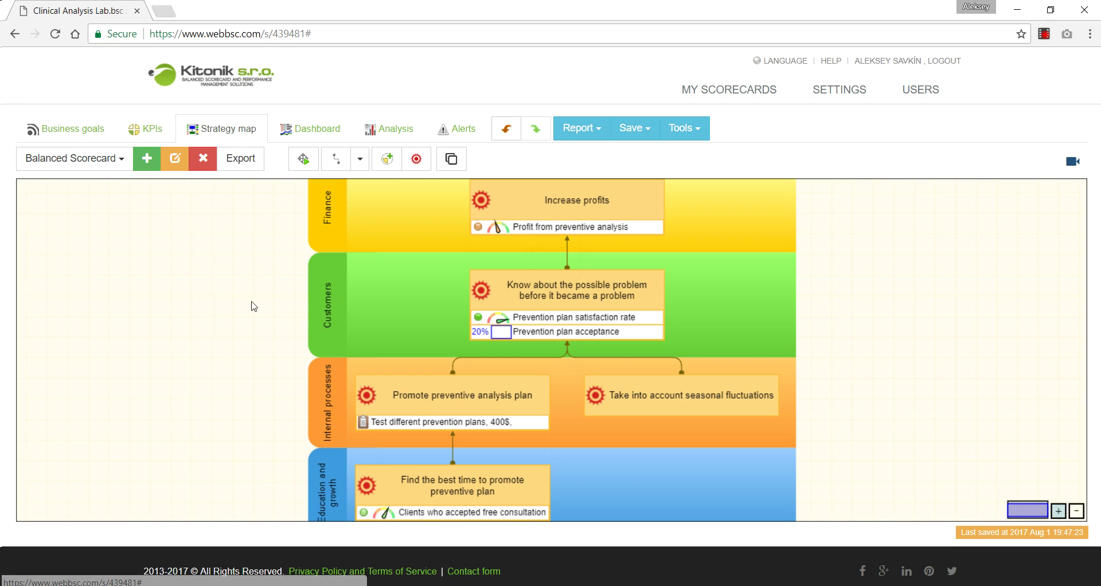
scroll(209, 290, up, 3)
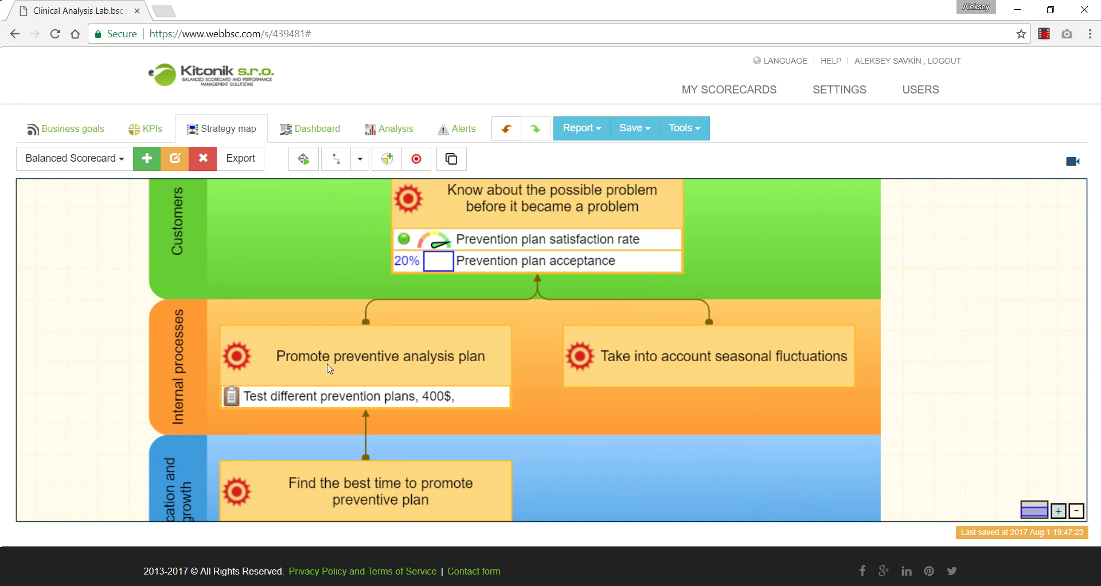
scroll(344, 357, down, 2)
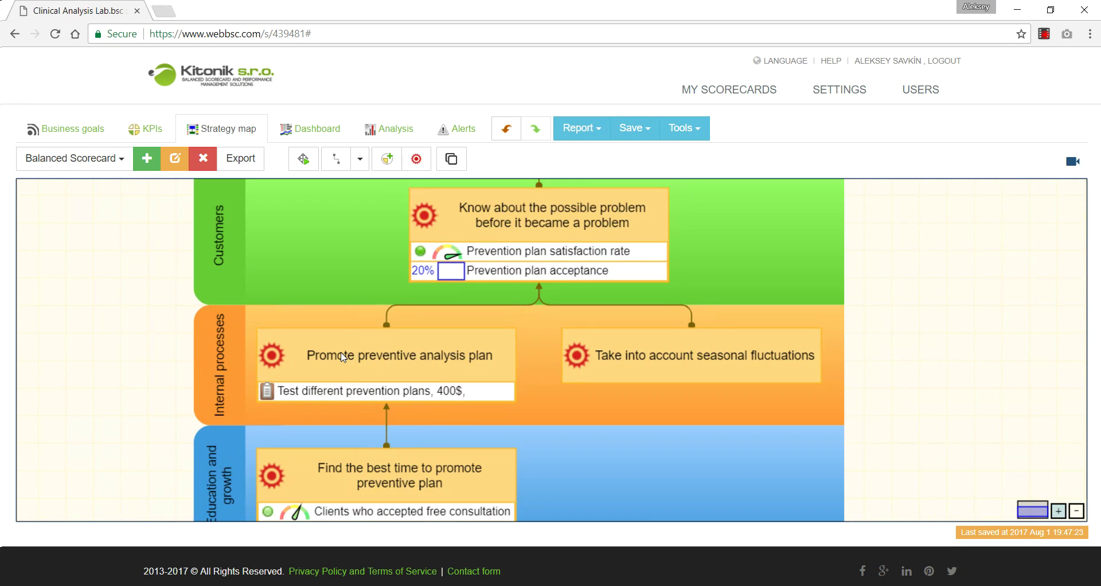
click(644, 376)
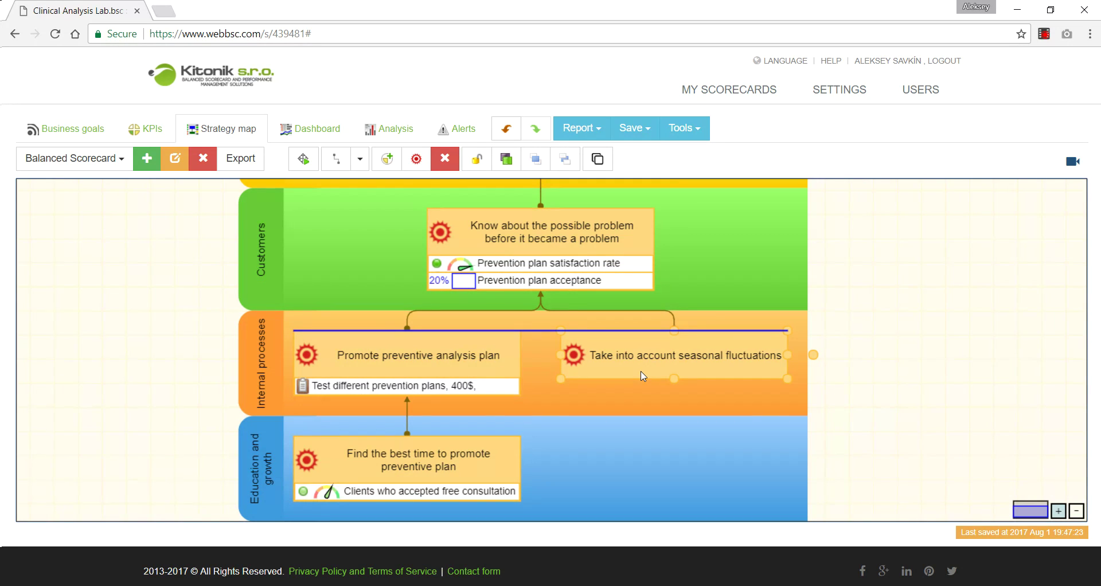
- Begin a new initiative for the business goal "Take into account seasonal fluctuations" and name it "Create packages for 4 seasons"
click(106, 129)
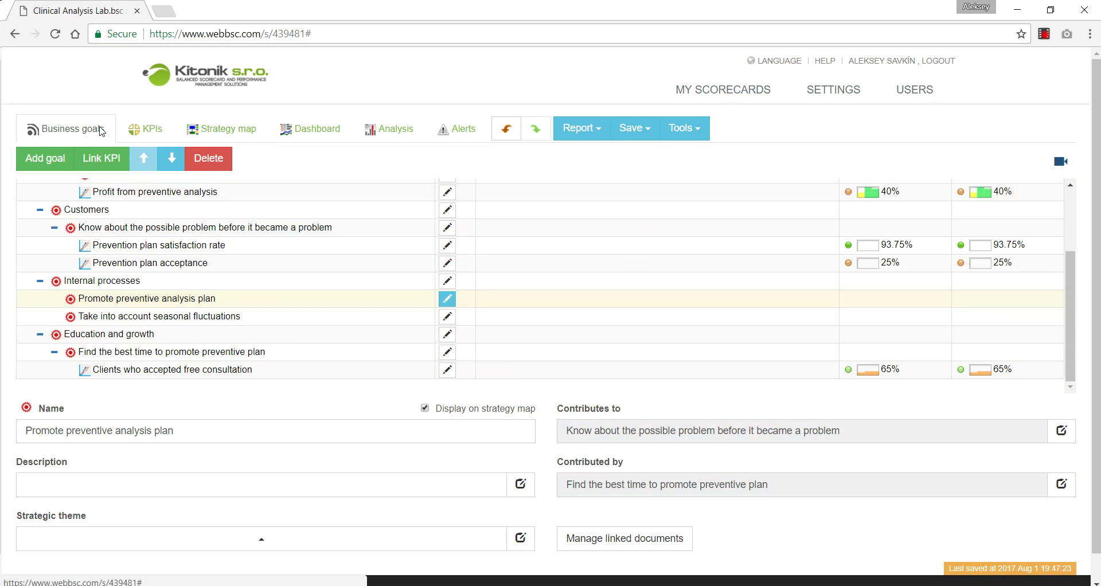
click(448, 317)
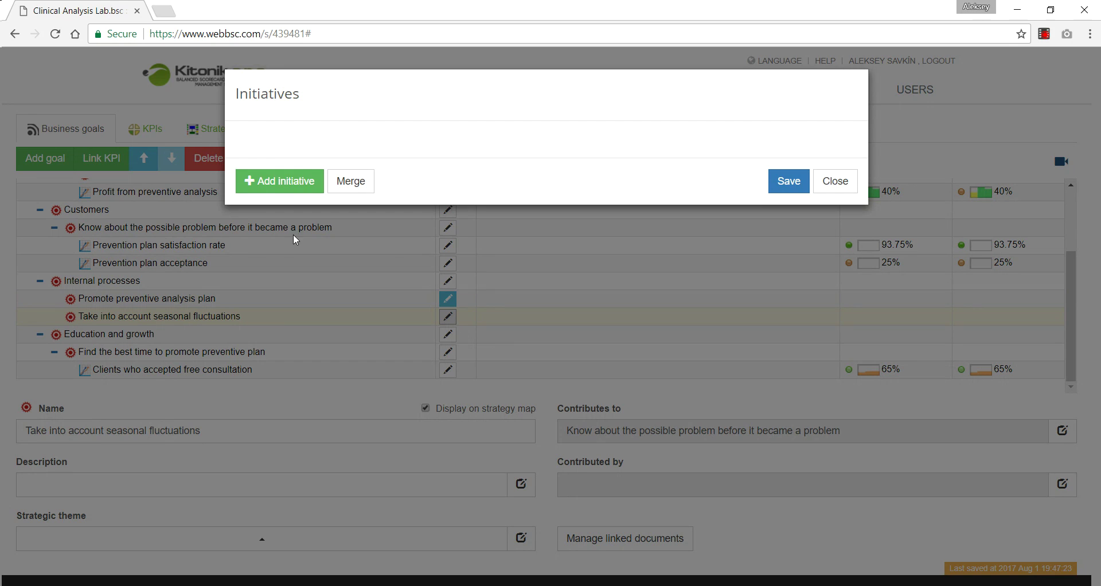
click(287, 181)
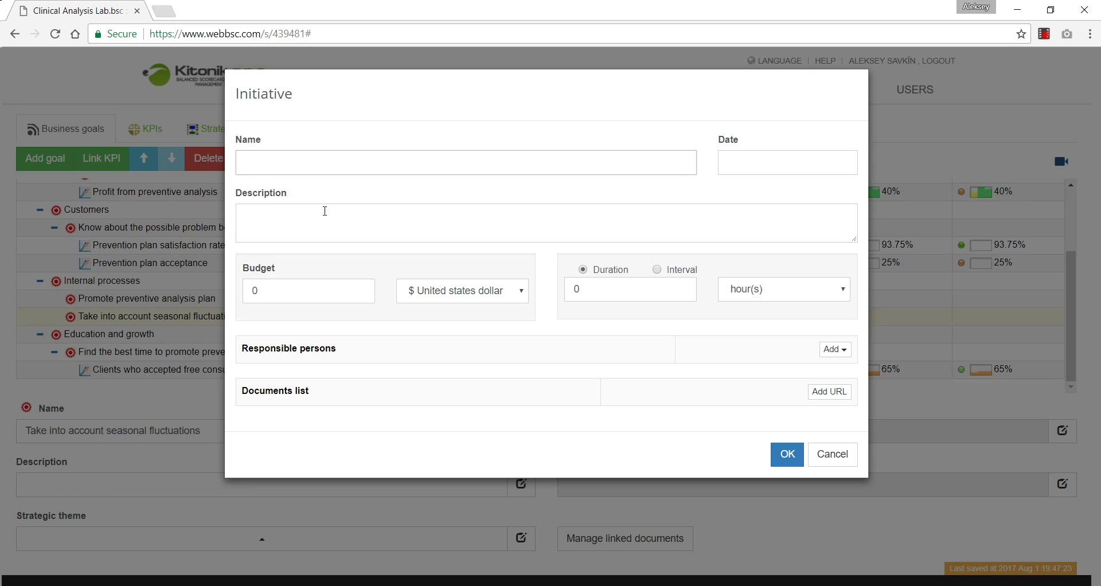
text(Creat)
text(e packe)
text(ged)
text( for 3 se)
text(4 sea)
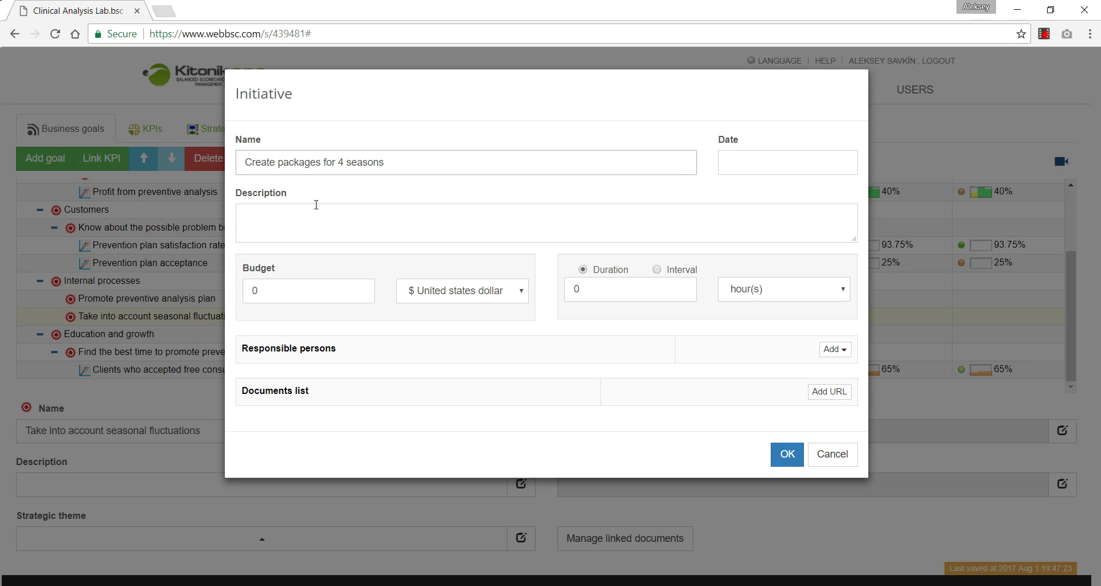
- Save the initiative with a budget of 800 United States dollars and a duration of 2 months, and return to the strategy map
key(Tab)
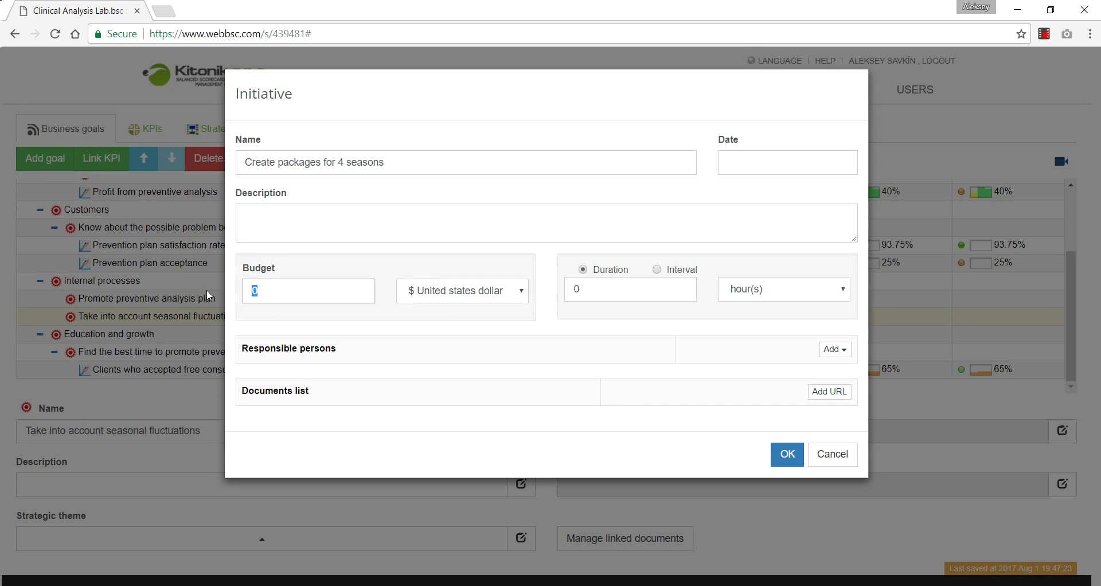
text(800)
click(753, 293)
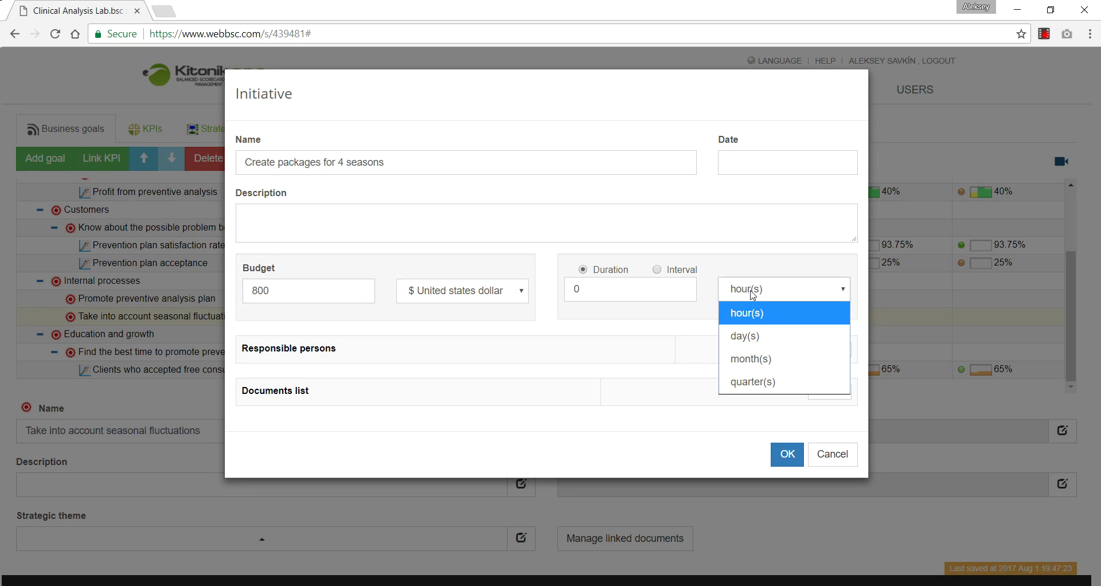
click(762, 356)
click(648, 292)
text(2)
click(585, 225)
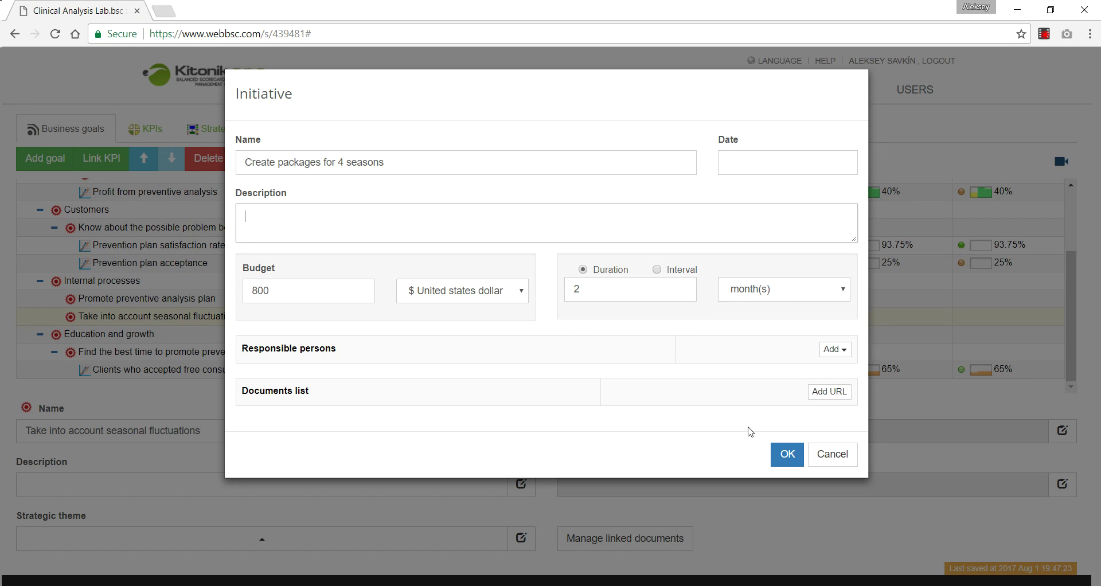
click(785, 455)
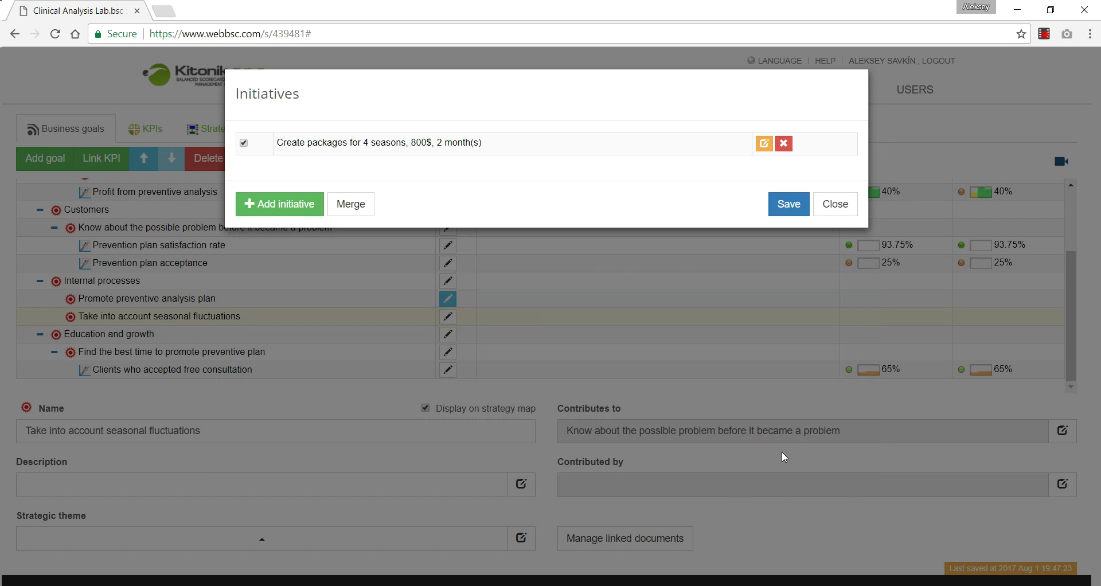
click(789, 205)
click(247, 136)
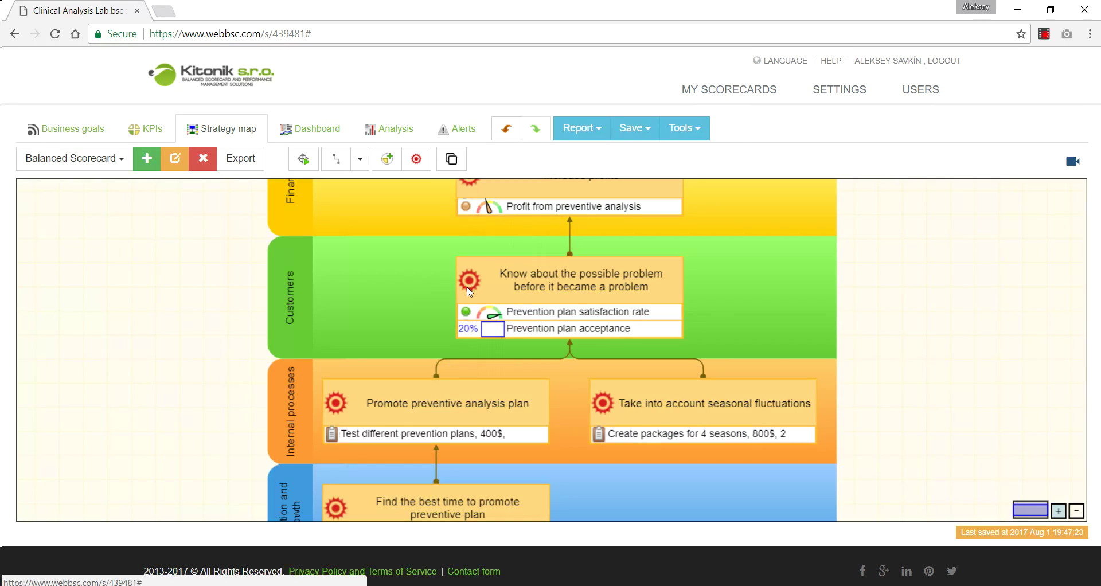
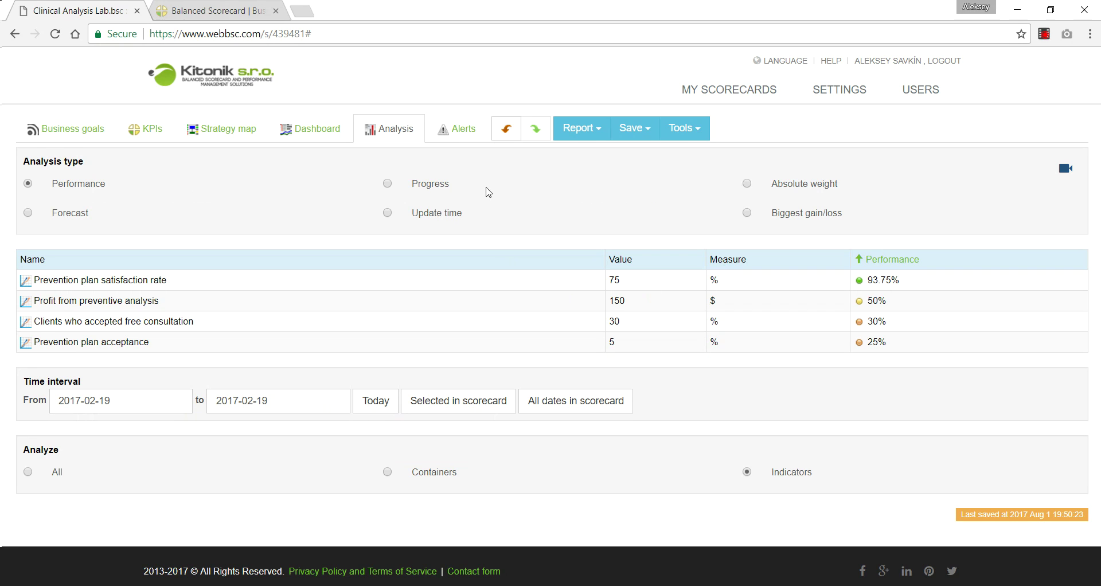
- Examine the indicators' forecast analysis and their biggest gain/loss analysis
click(38, 216)
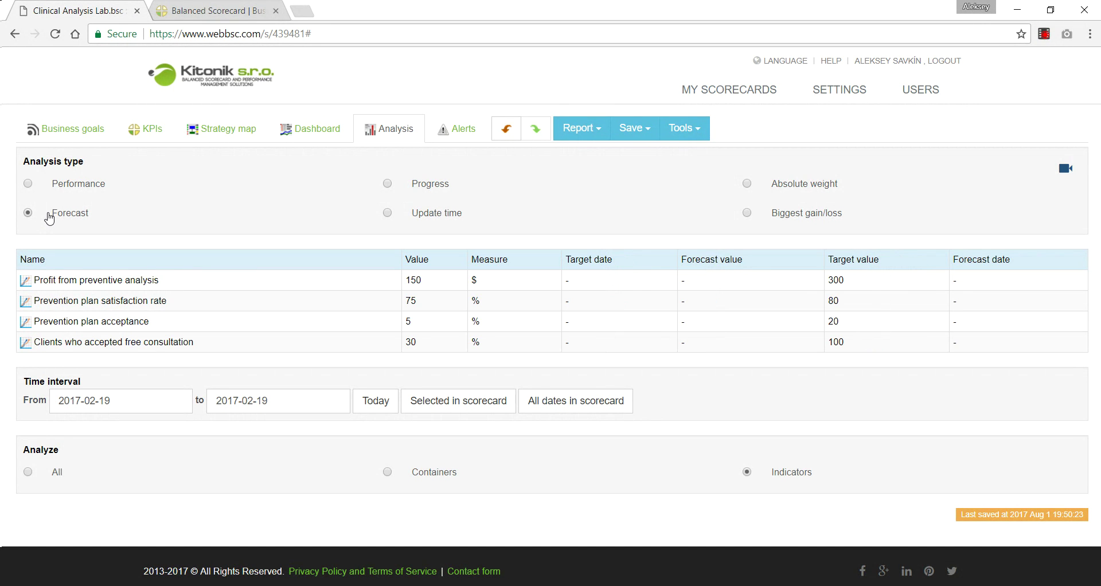
click(757, 217)
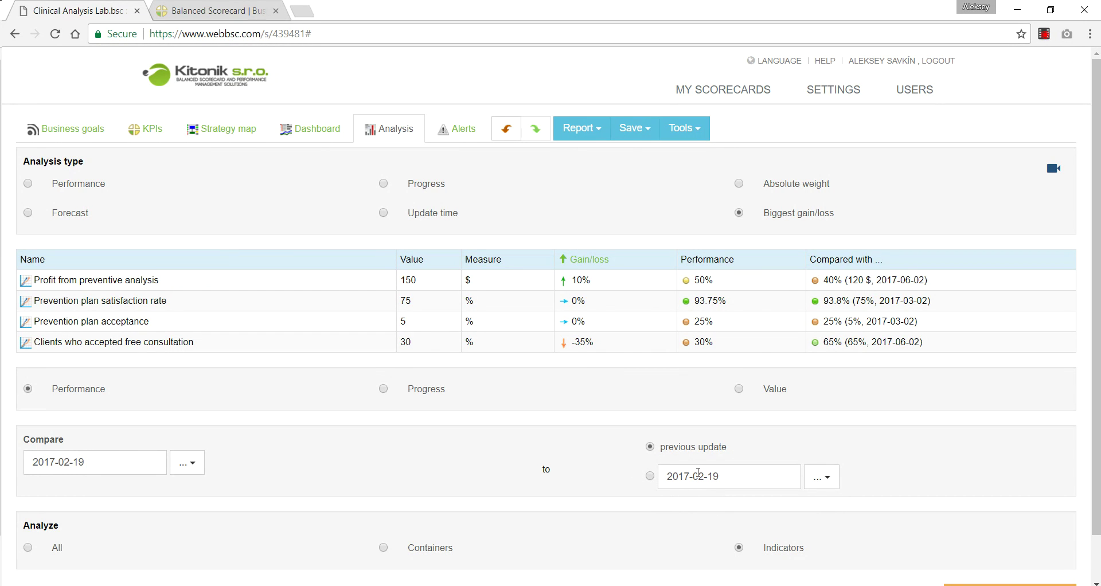
- Review the KPIs in the Customer and Internal Business Processes categories, examining the weight of "Prevention plan satisfaction rate"
click(148, 140)
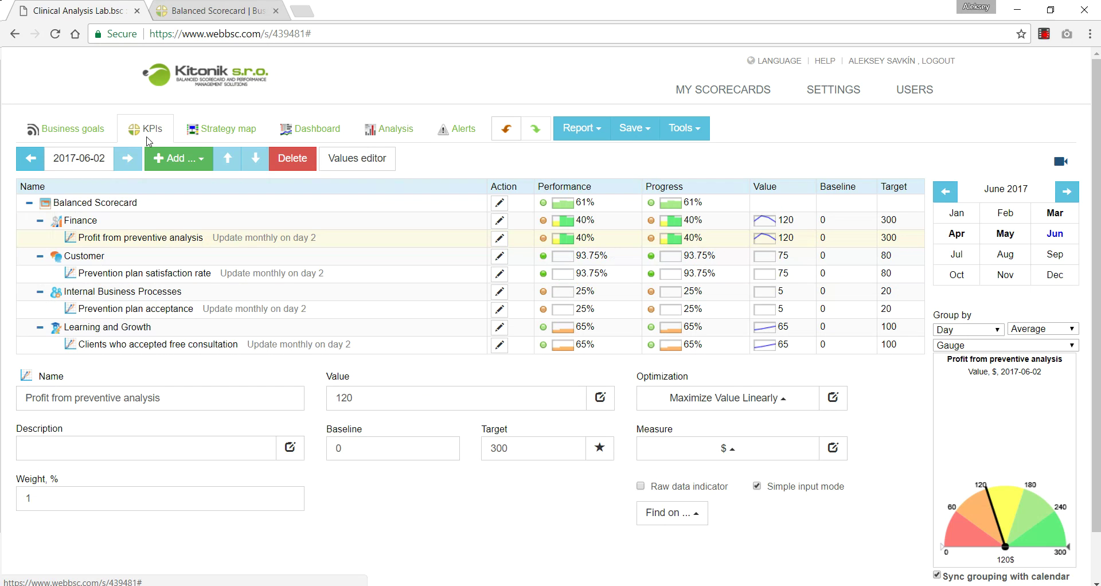
click(131, 274)
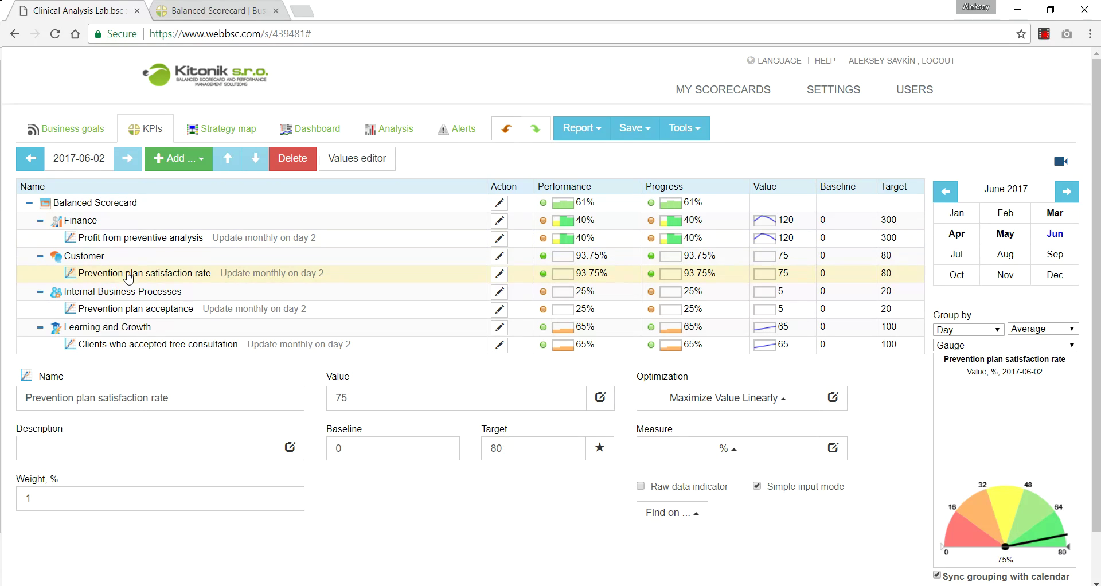
click(141, 311)
scroll(144, 306, down, 1)
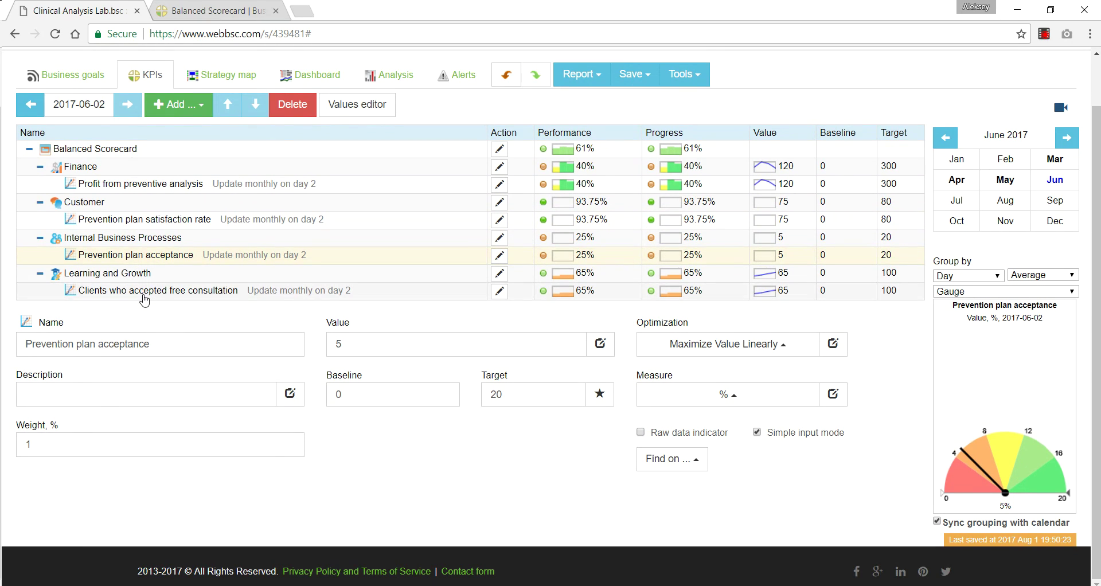
click(144, 296)
click(147, 261)
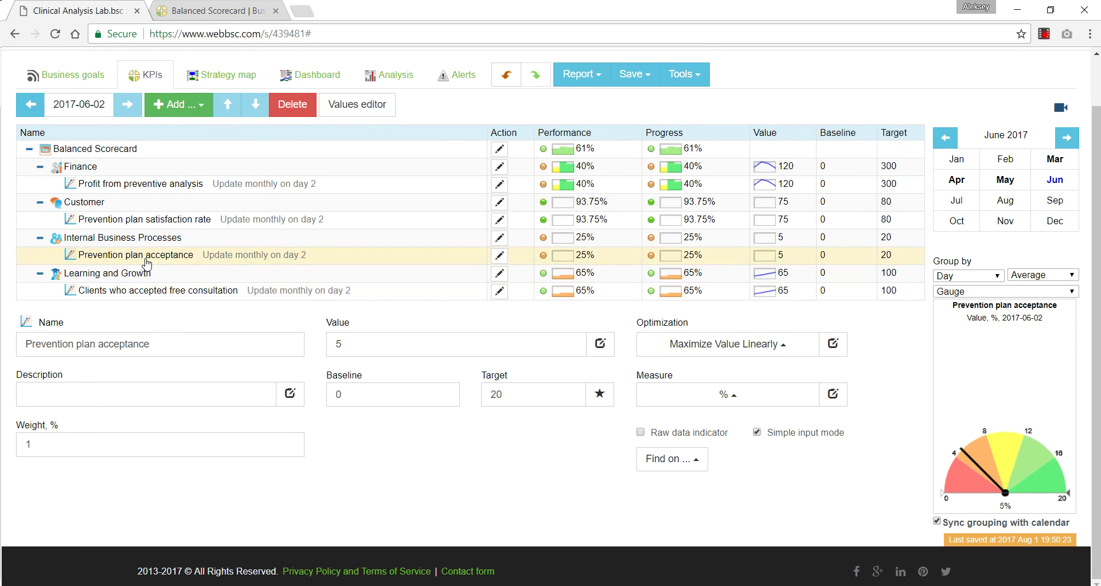
click(153, 221)
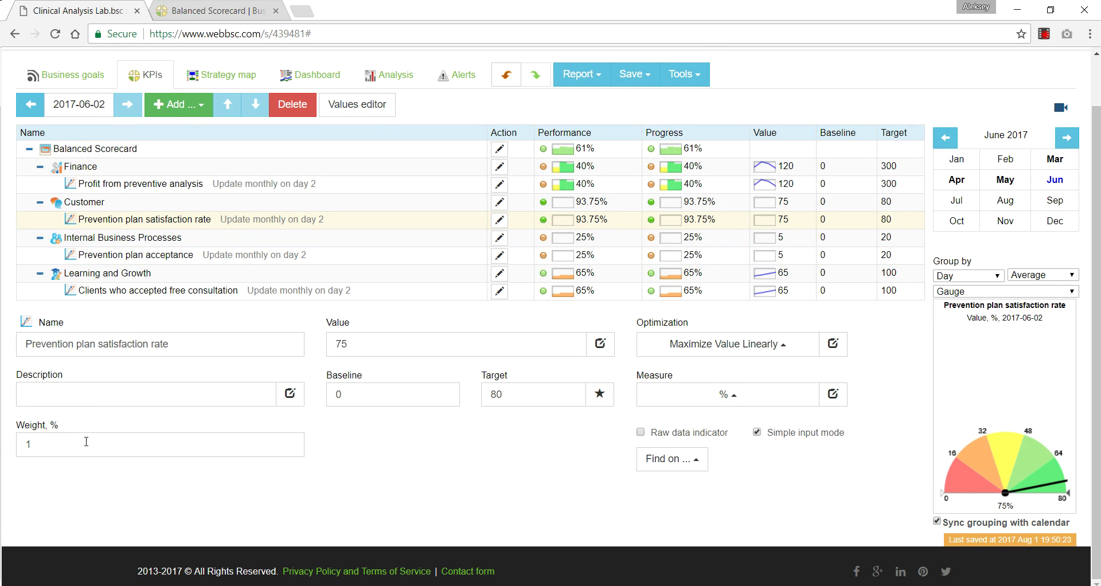
drag(86, 441, 9, 441)
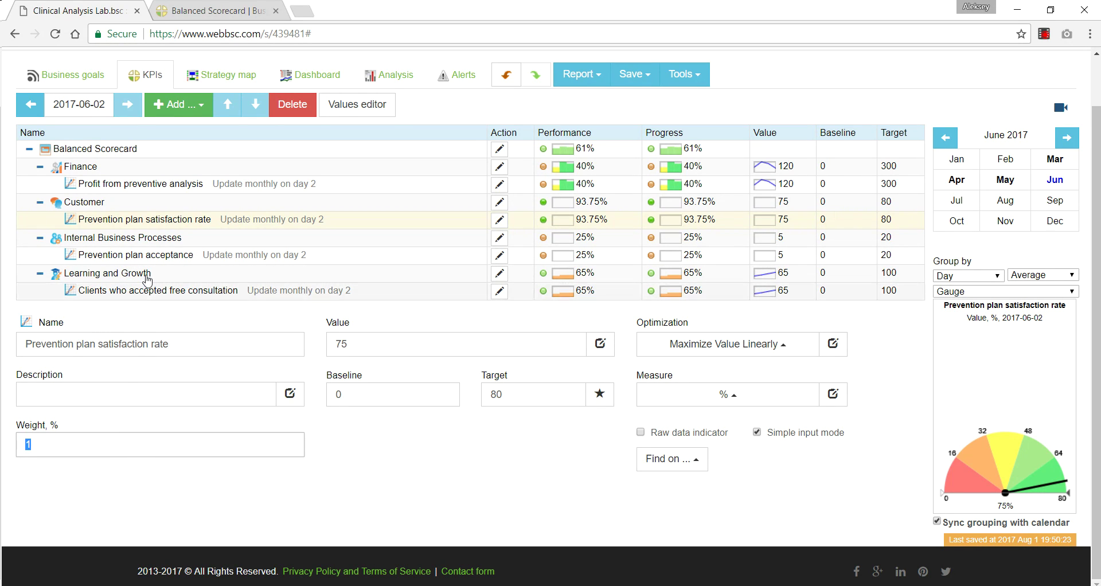
- Add a new indicator under the Customer category and name it "Return clients"
click(93, 208)
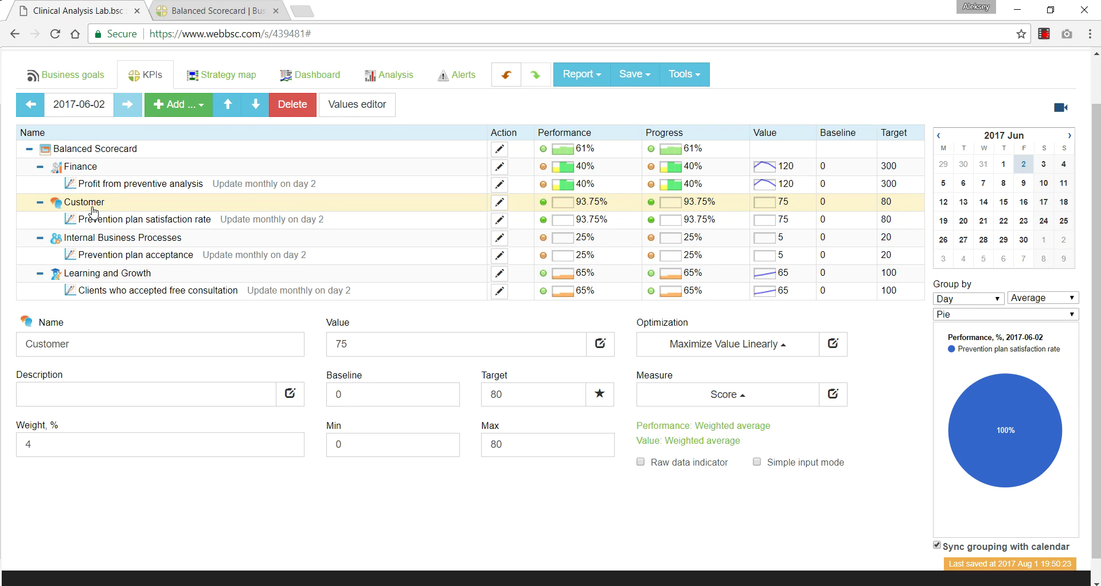
click(178, 104)
click(181, 133)
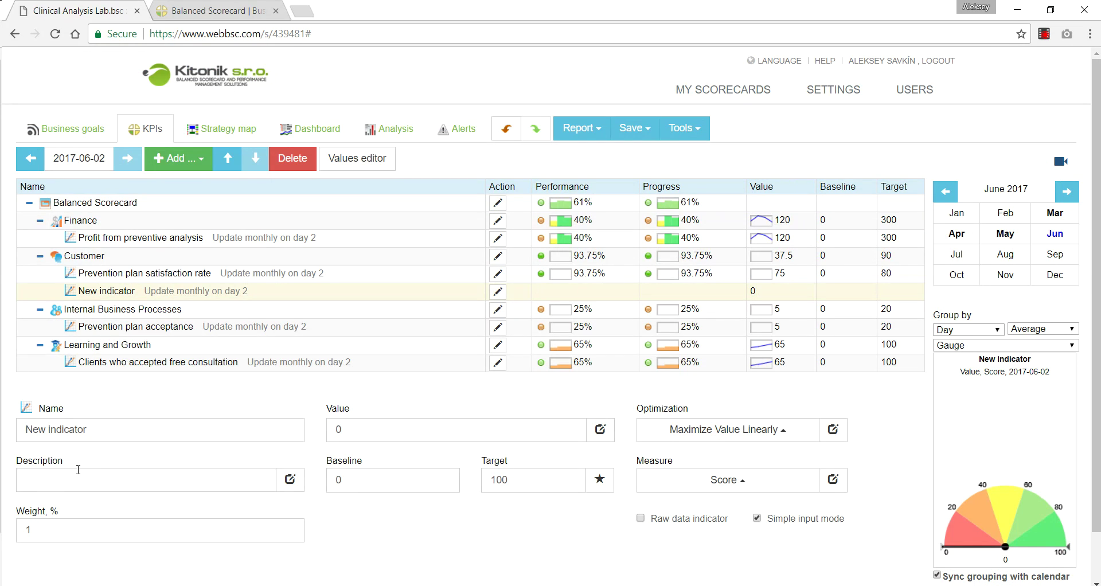
drag(109, 426, 3, 425)
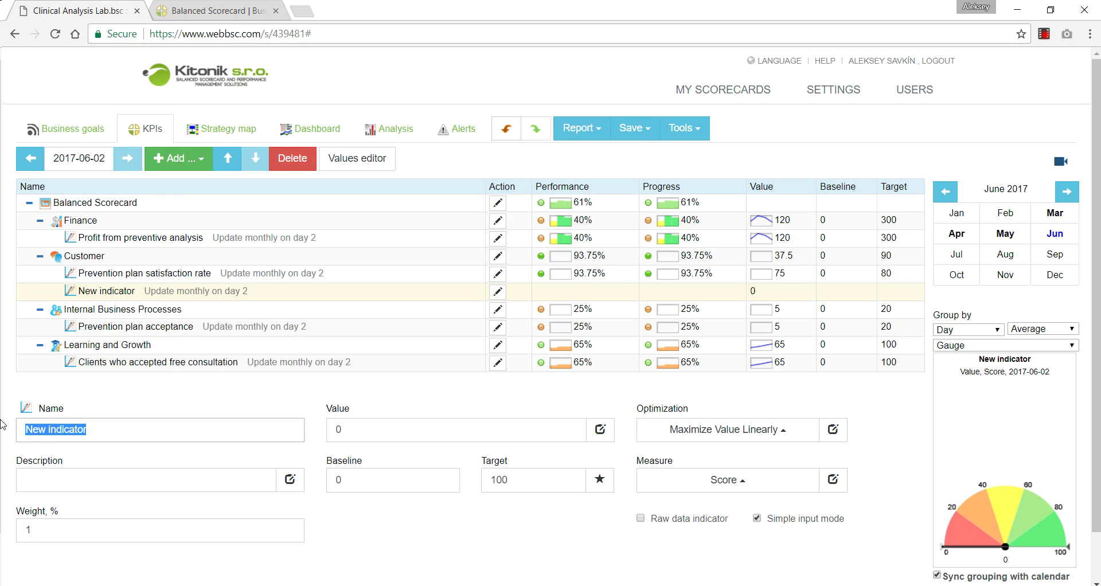
text(Re)
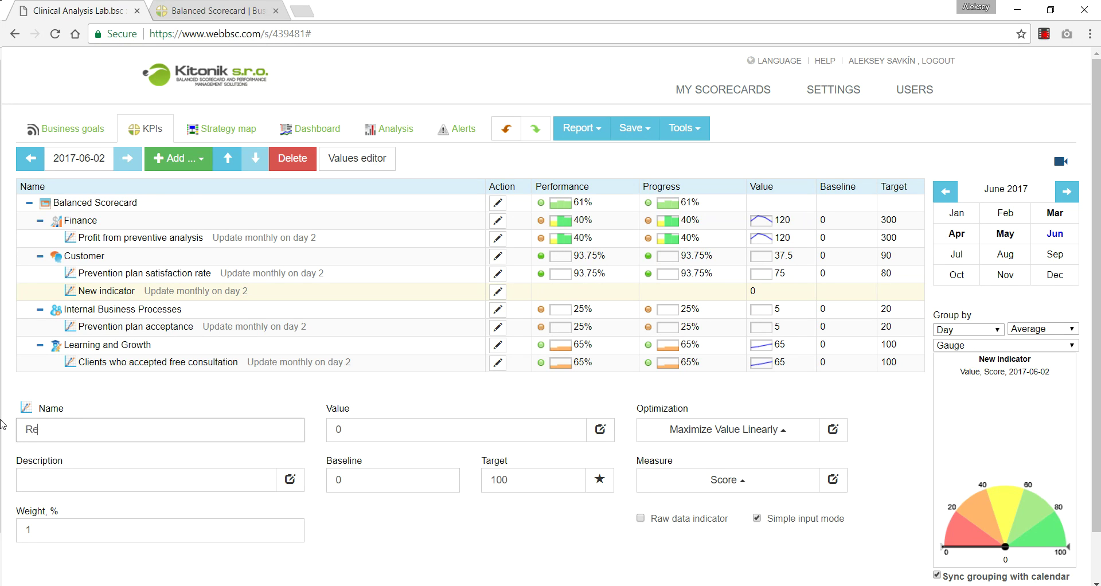
text(turn clients)
key(Return)
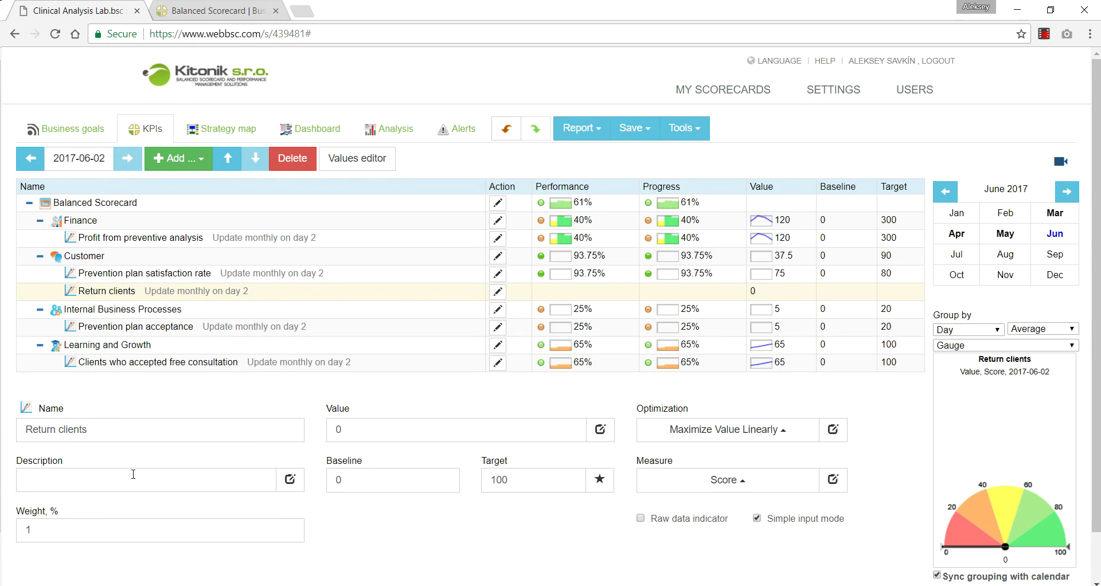
- Set the weight of the "Return clients" indicator to 7%
click(82, 522)
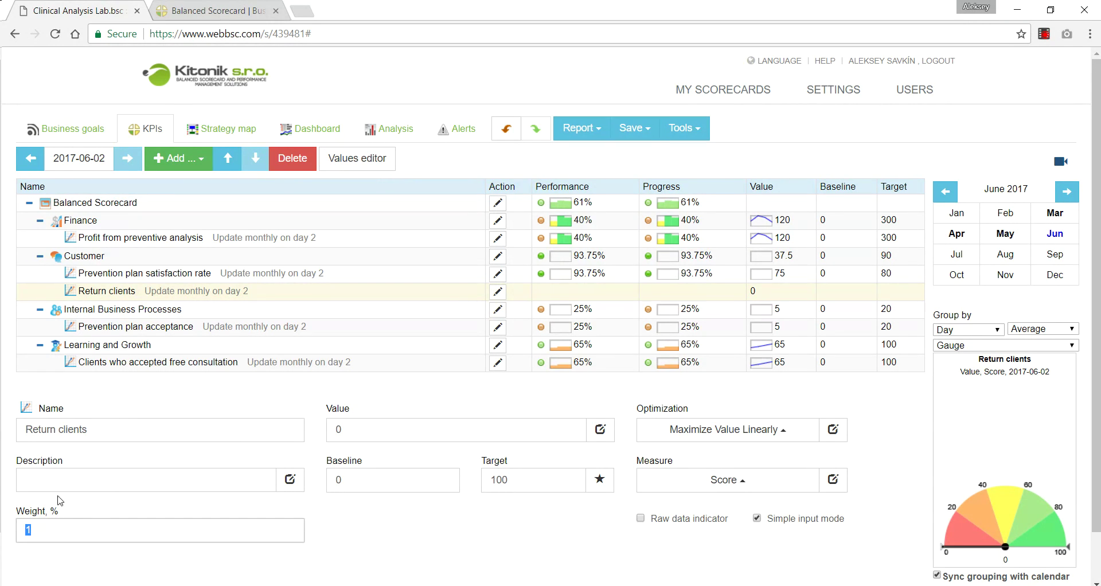
text(7)
key(Return)
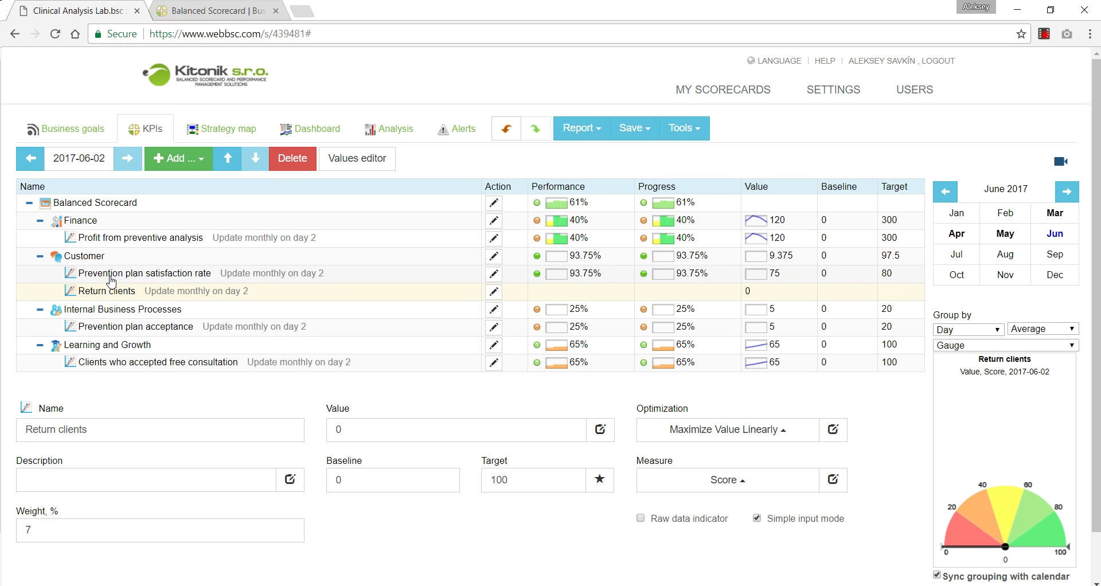
- Set the weight of the "Prevention plan satisfaction rate" indicator to 4%
click(102, 276)
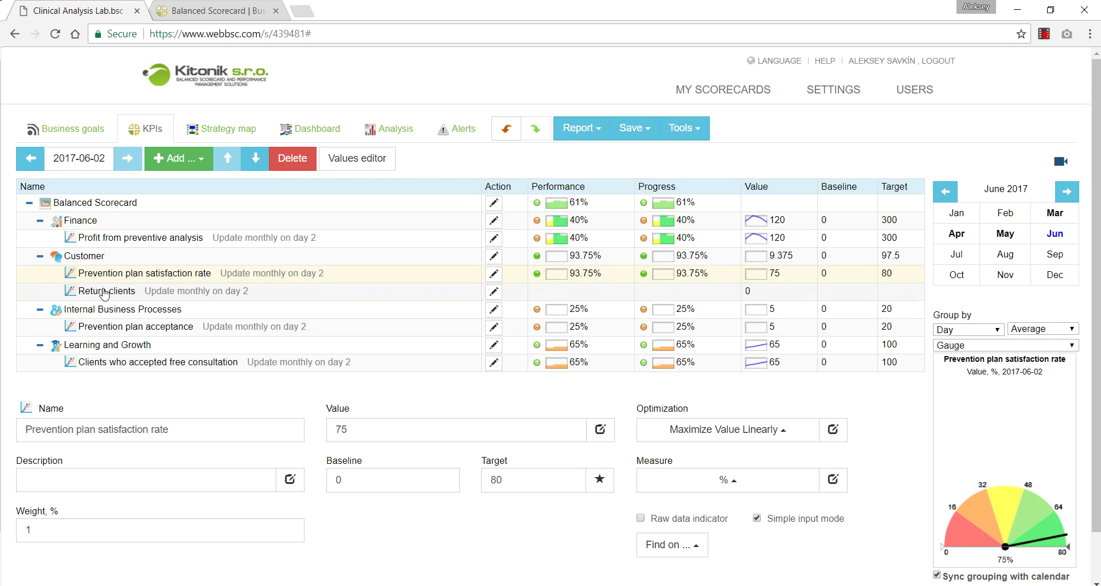
click(108, 293)
click(112, 275)
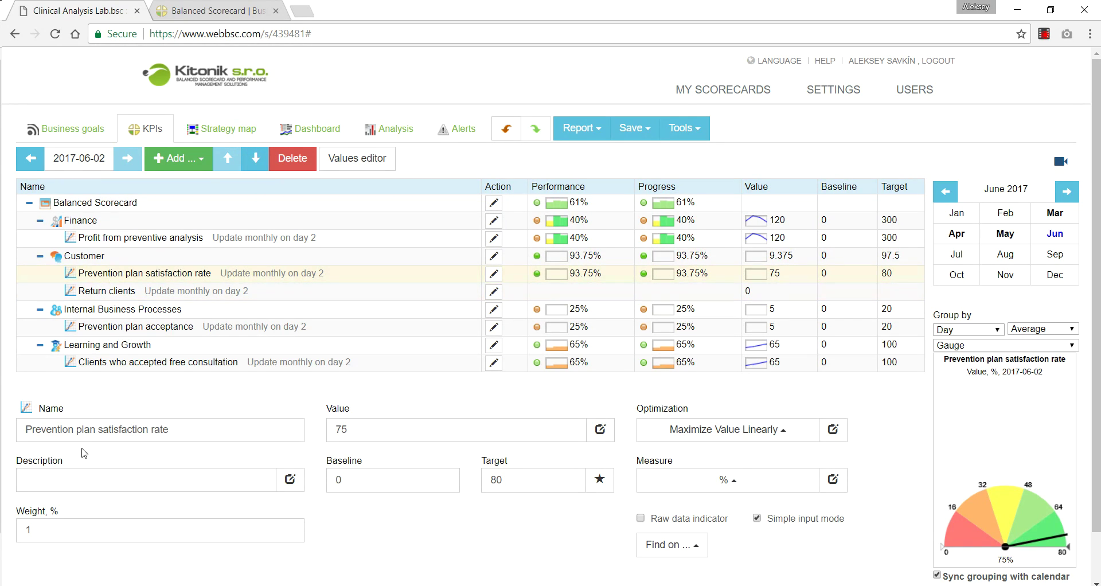
double_click(46, 522)
text(4)
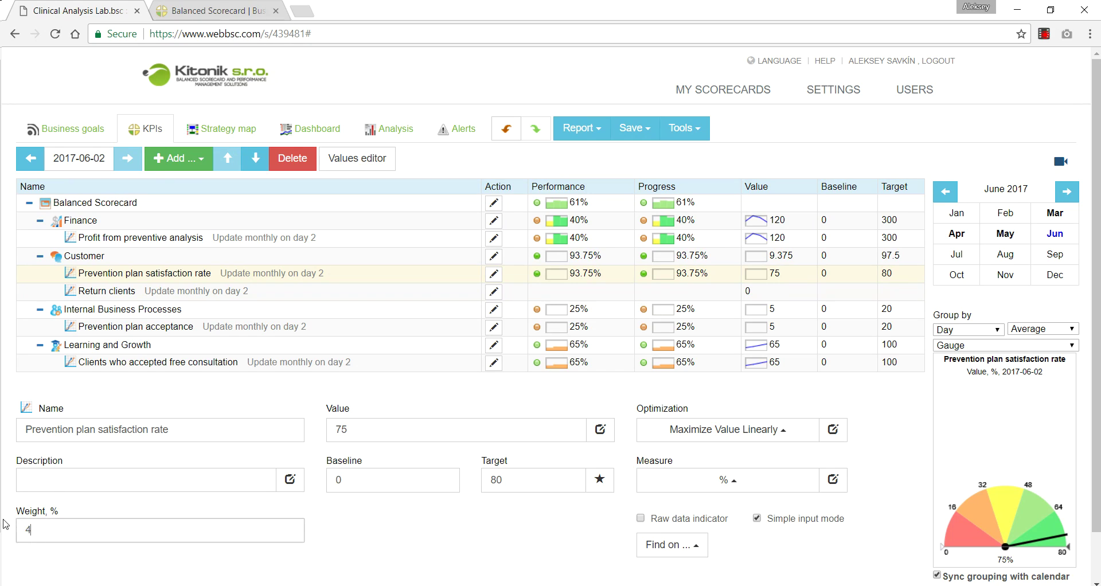
click(6, 472)
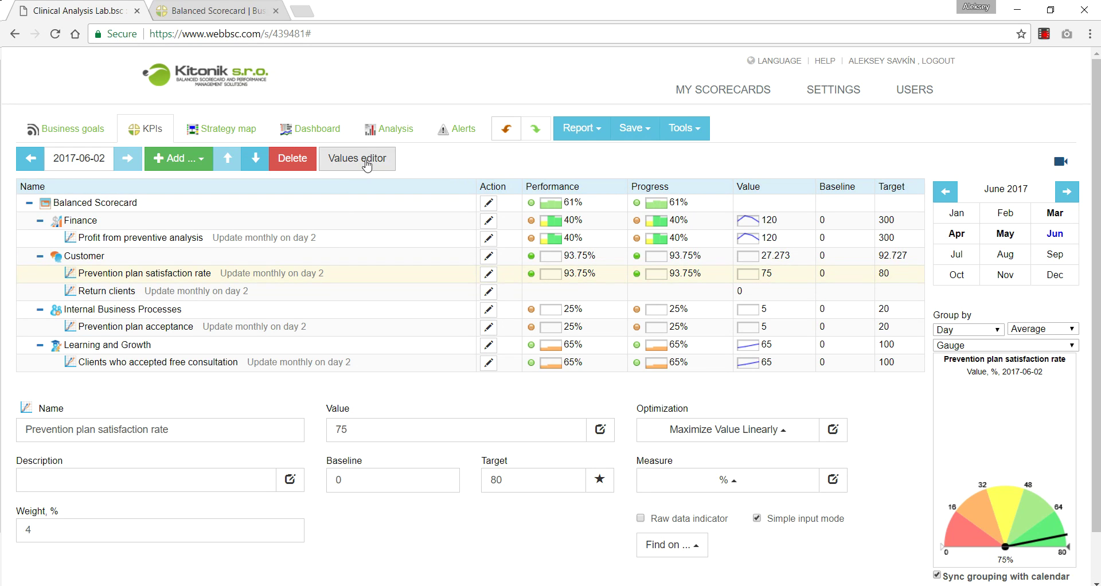
- Review the biggest gain/loss analysis of the indicators again, including its comparison settings
click(390, 134)
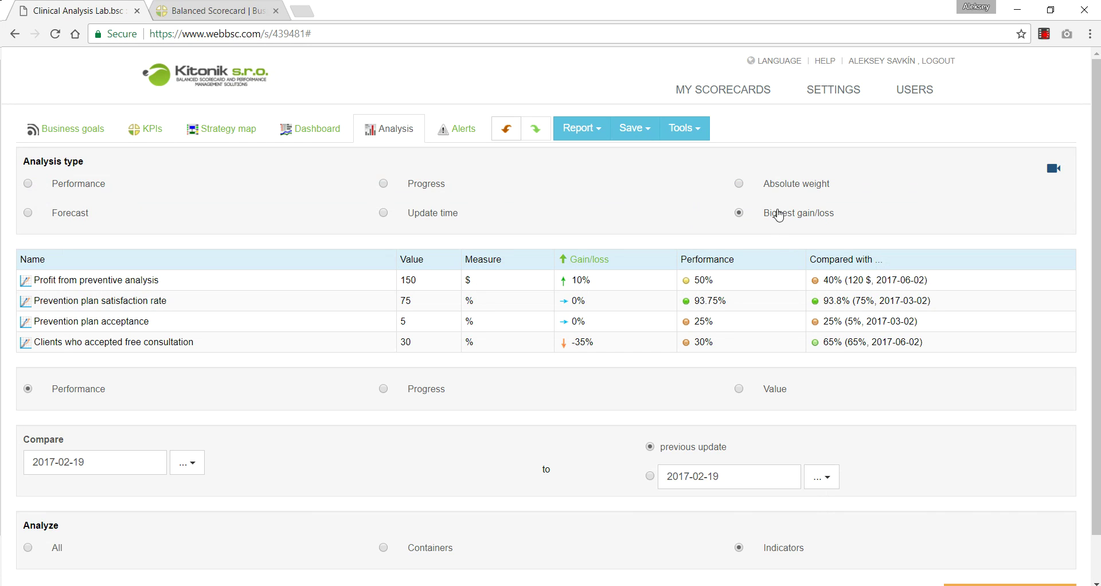
click(739, 213)
scroll(573, 344, down, 1)
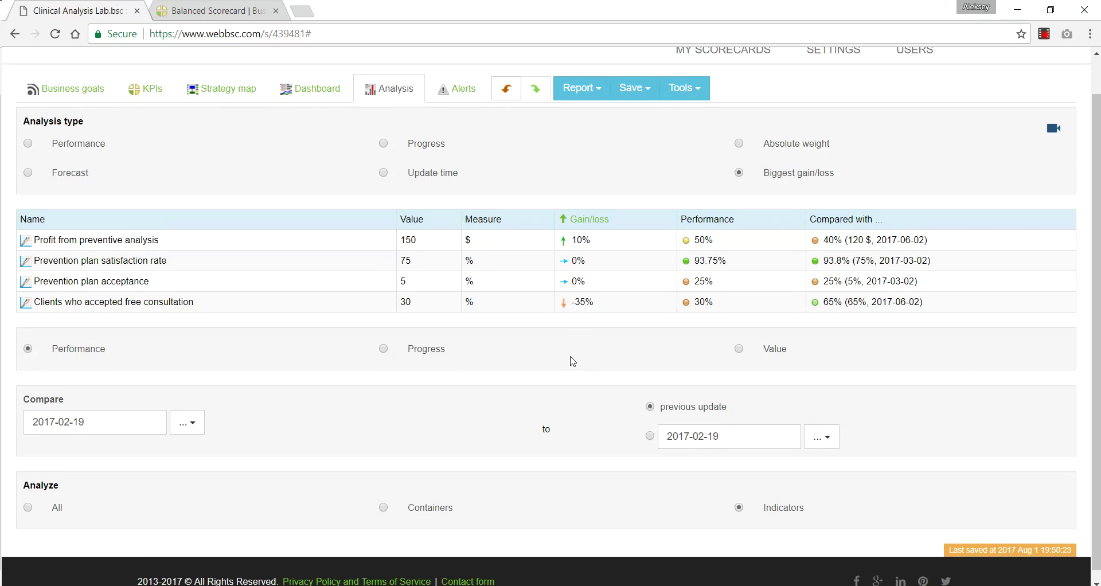
scroll(573, 361, up, 1)
- Examine the new alert settings for stop light color triggers, alert types and scope, and close them without saving
click(478, 137)
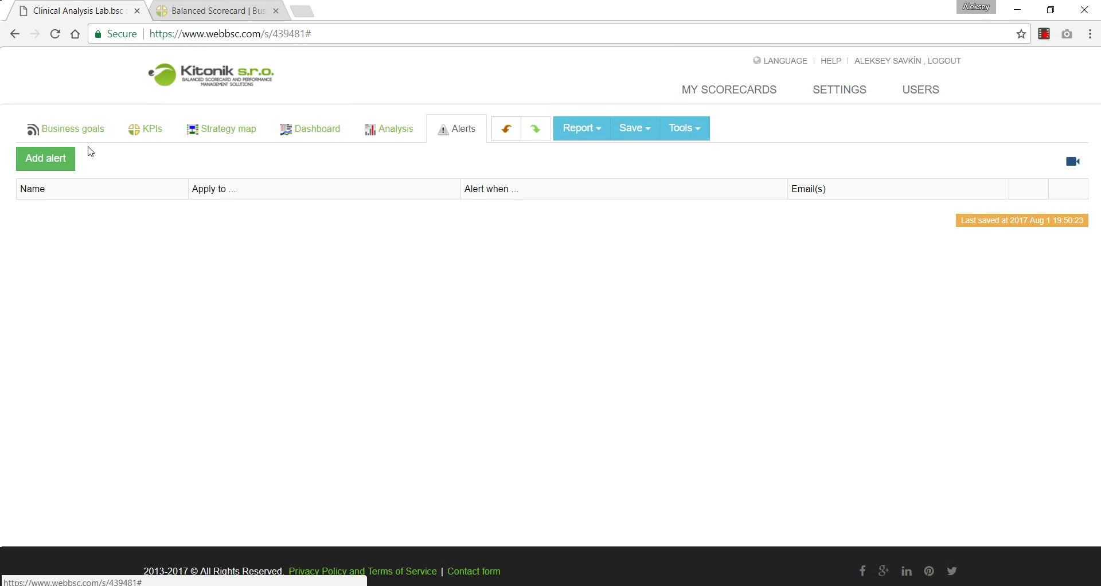
click(51, 161)
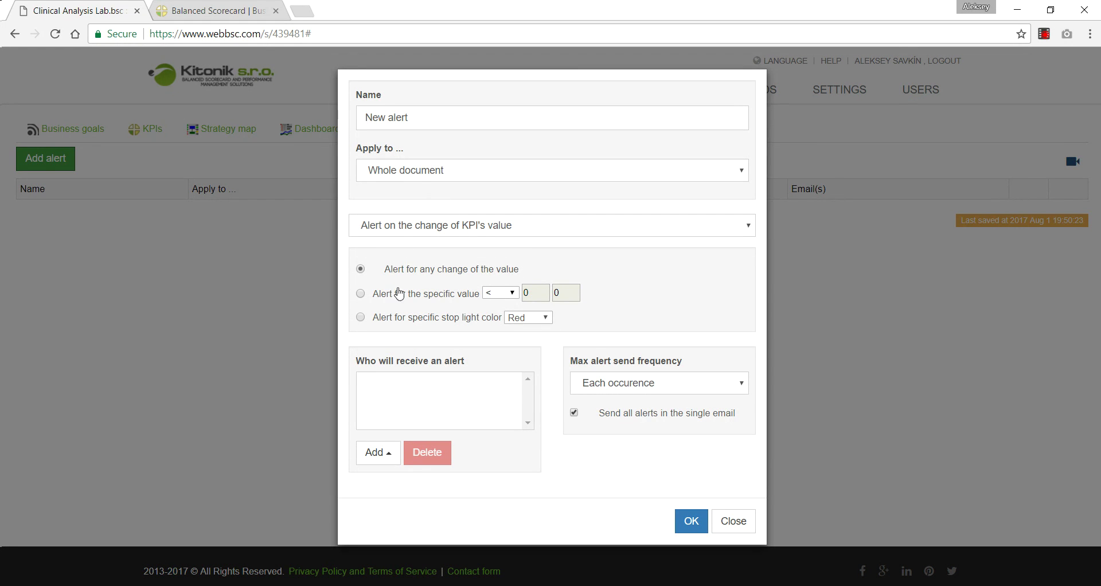
click(443, 326)
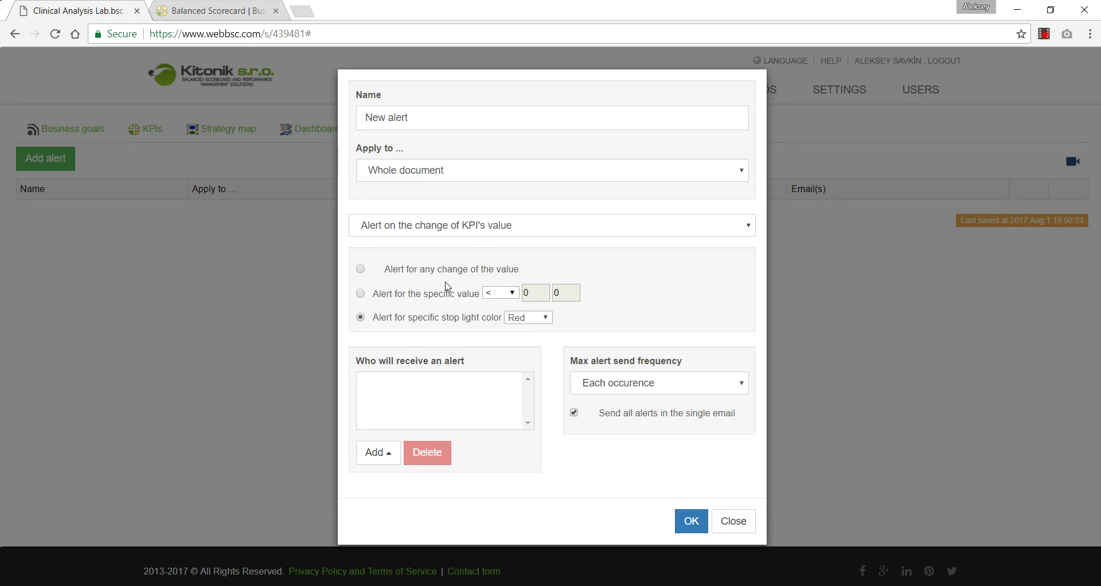
click(474, 229)
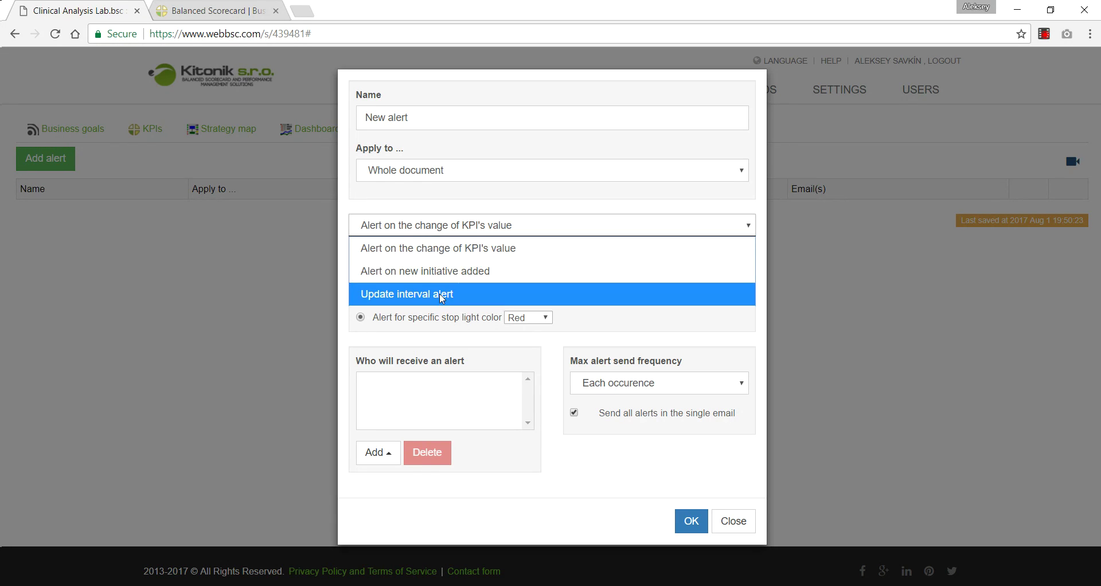
click(546, 239)
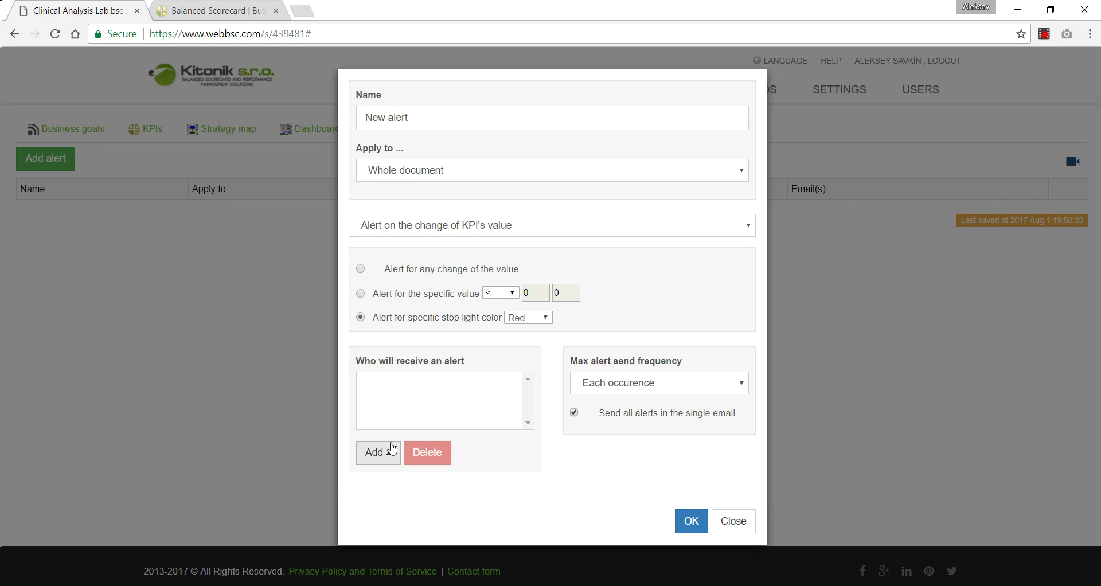
click(490, 172)
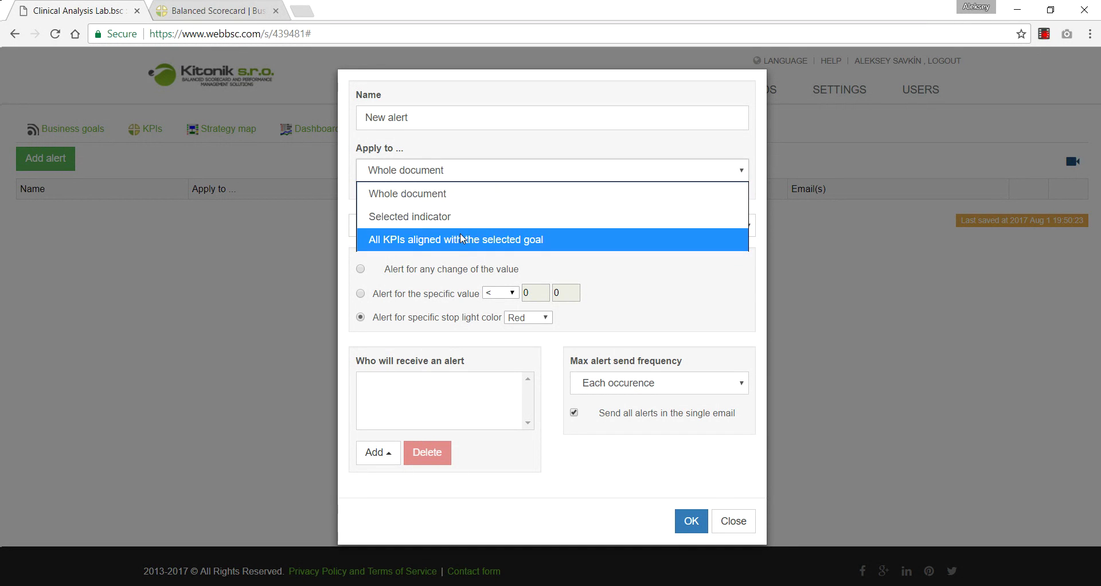
click(526, 160)
click(718, 513)
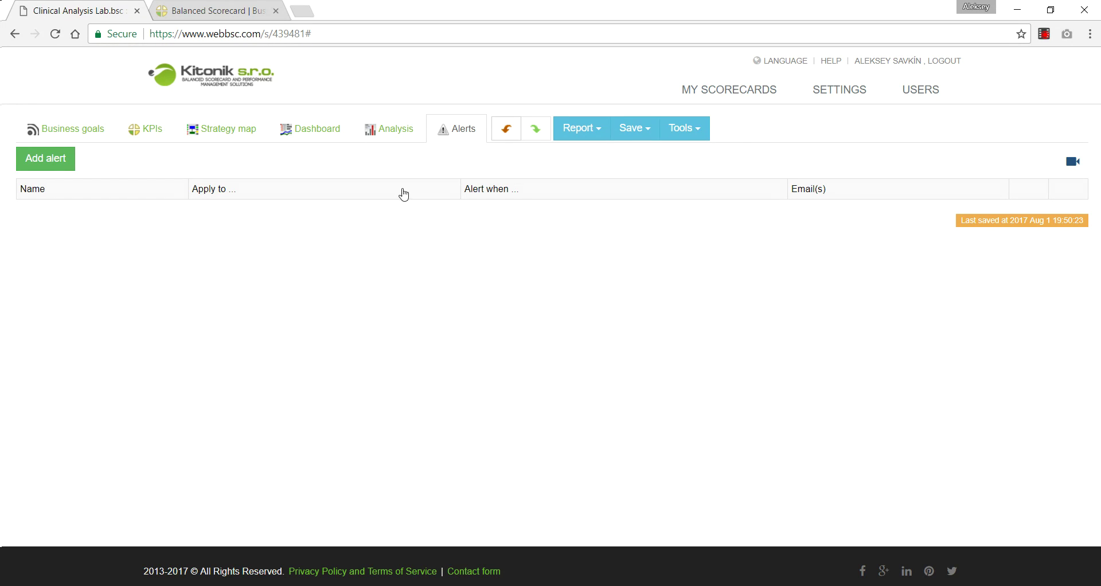
- Check which types of indicators can be added under the Customer category of the KPIs
click(156, 138)
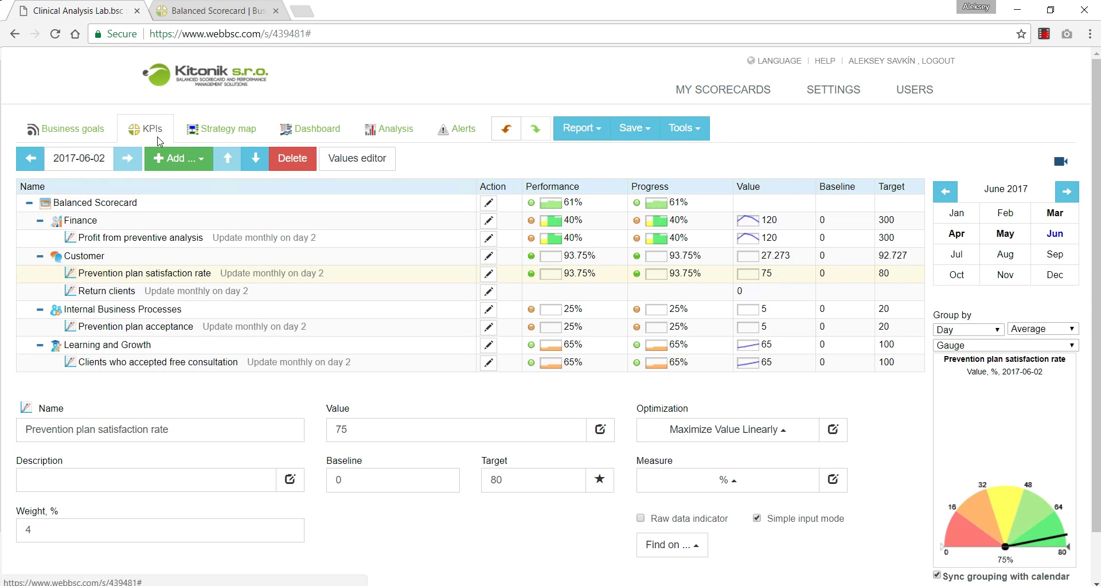
click(143, 256)
click(195, 164)
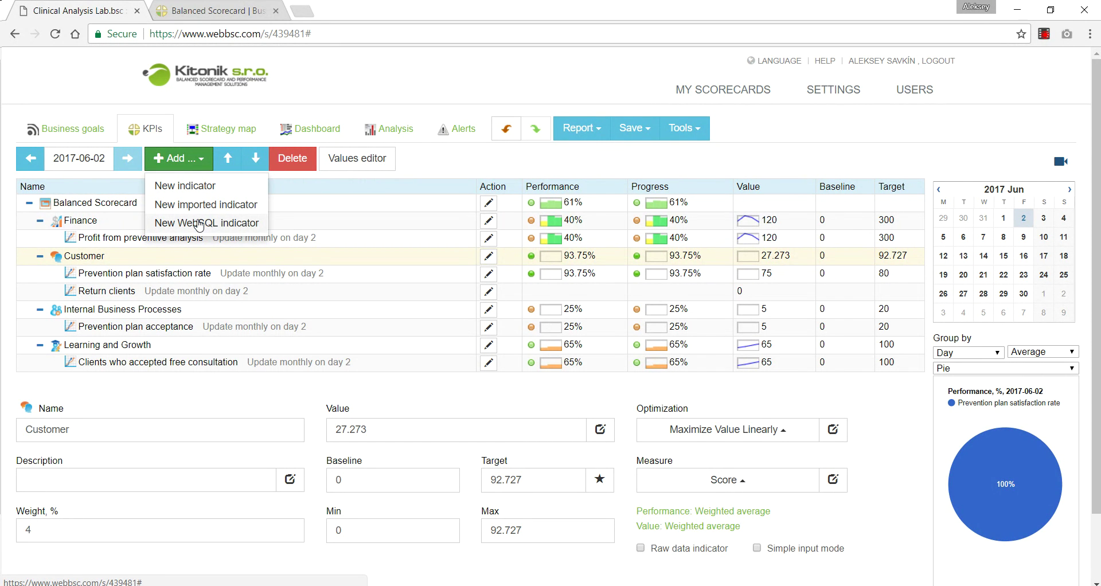
- Examine the data import wizard's source options for indicator values and close it without importing
click(694, 134)
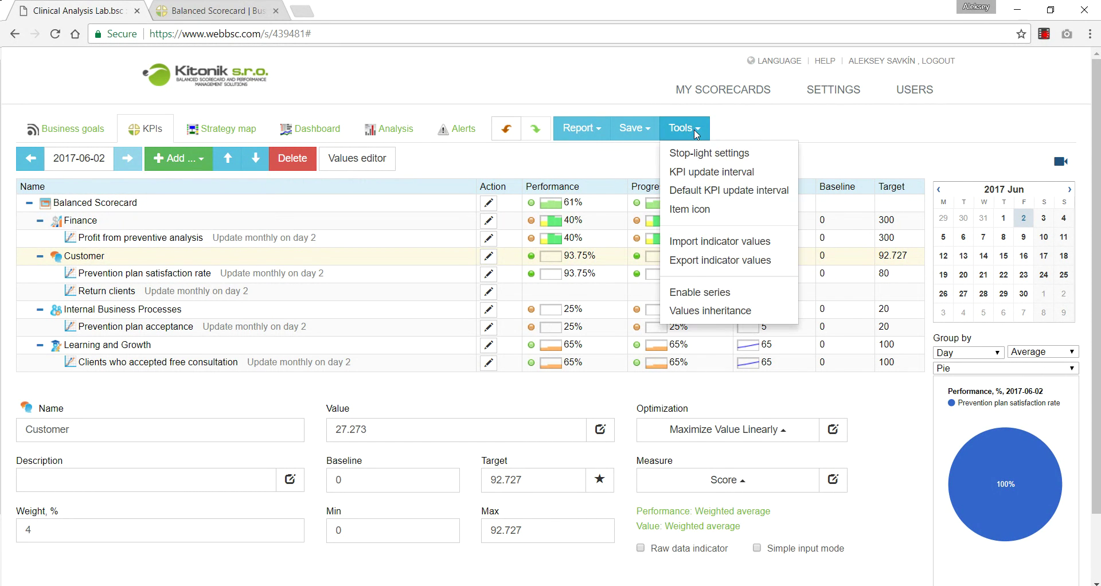
click(713, 245)
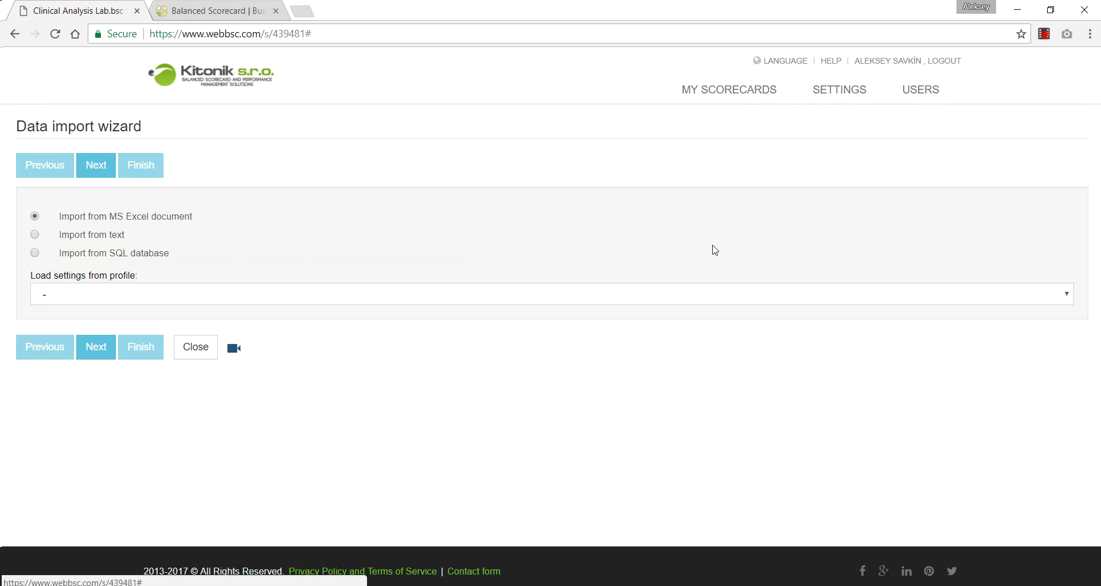
click(92, 349)
click(47, 431)
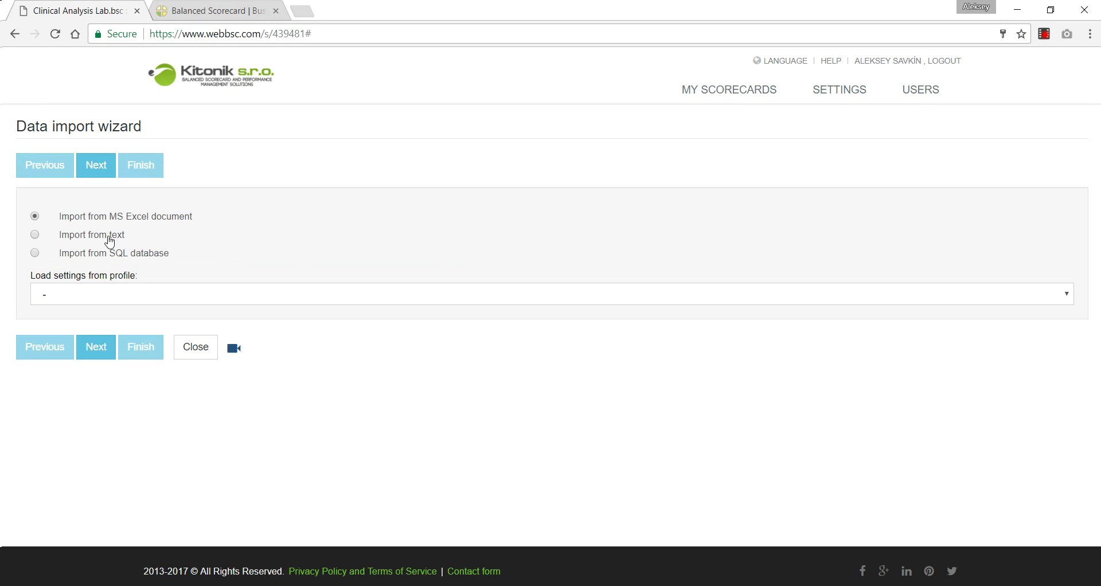
click(185, 349)
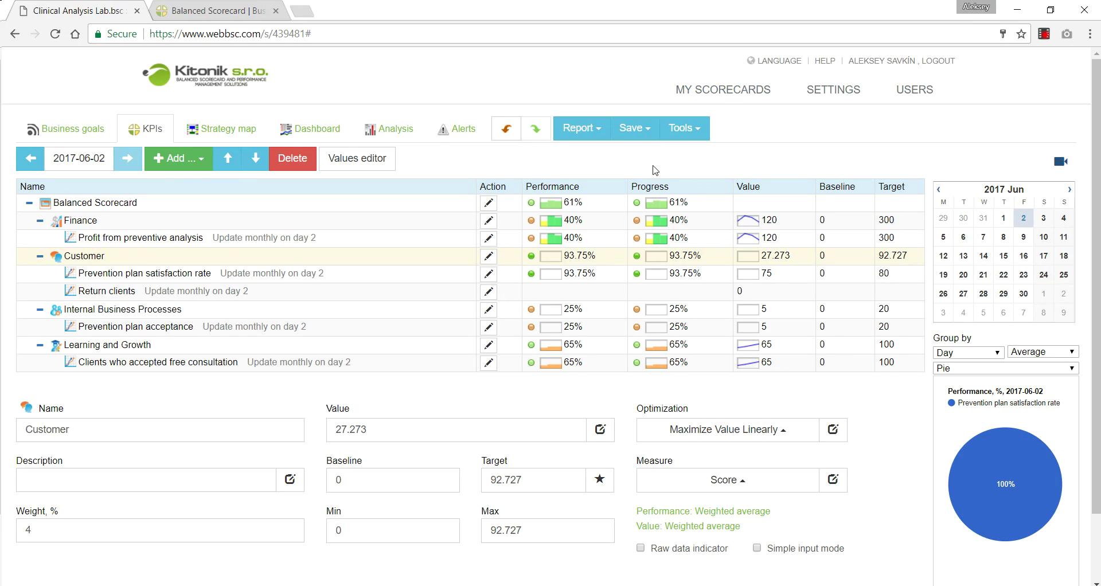
- Check the option for exporting indicator values and return to the strategy map
click(692, 135)
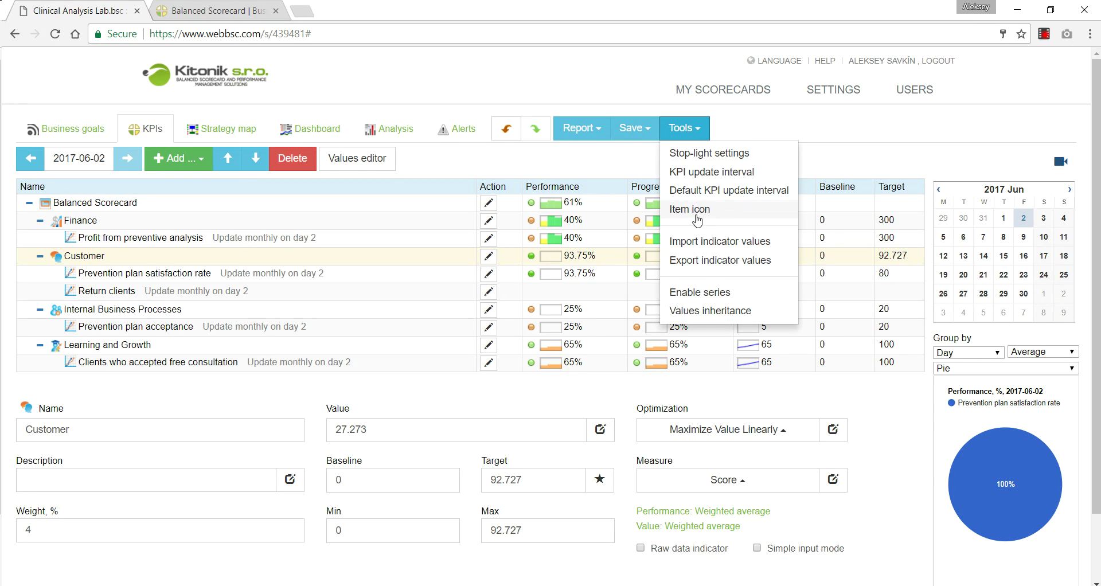
click(703, 264)
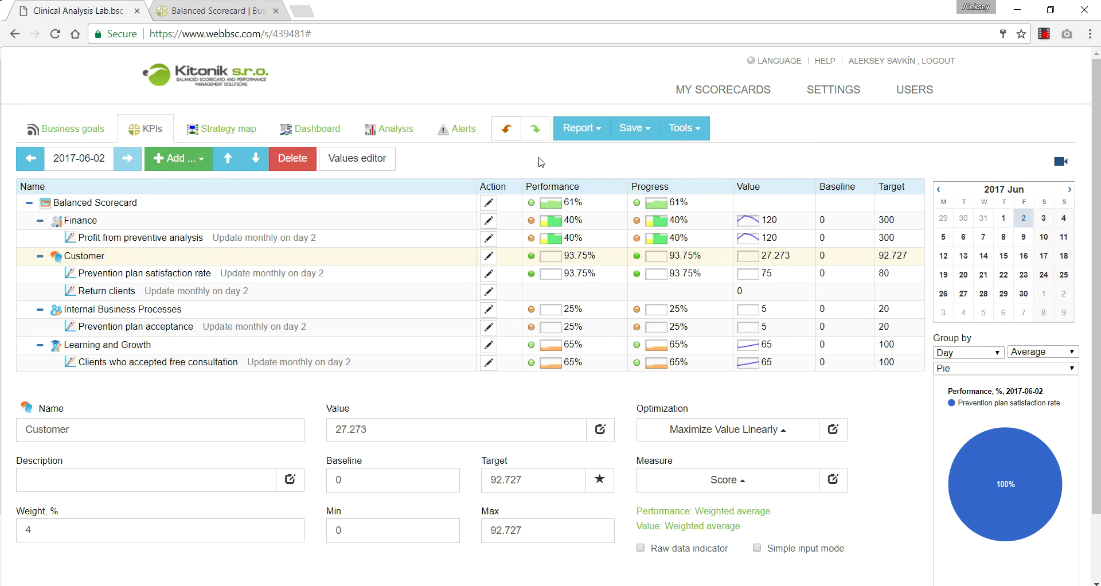
click(218, 275)
click(236, 133)
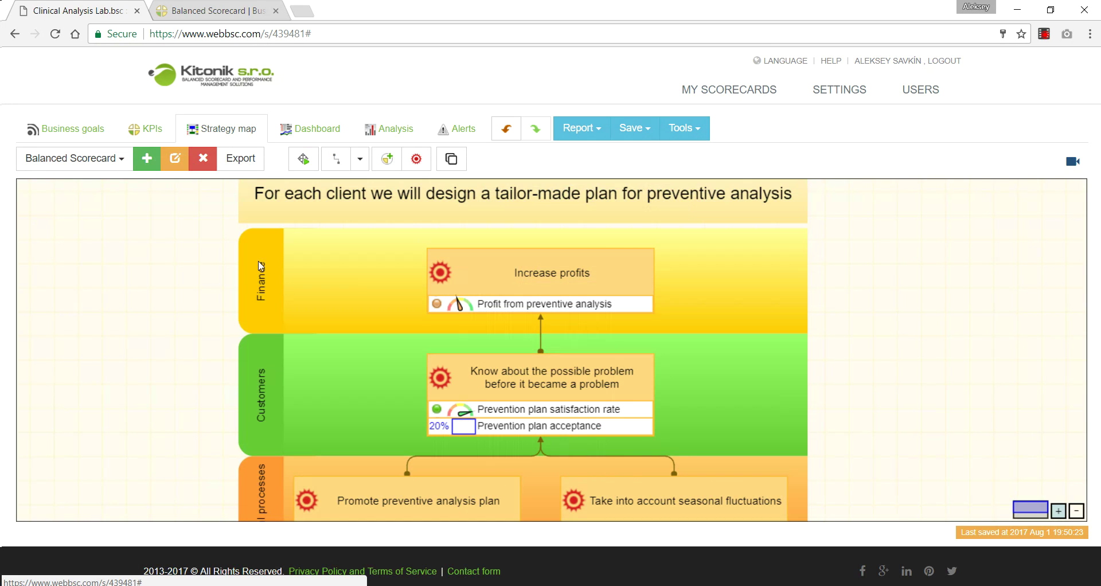
scroll(167, 313, down, 3)
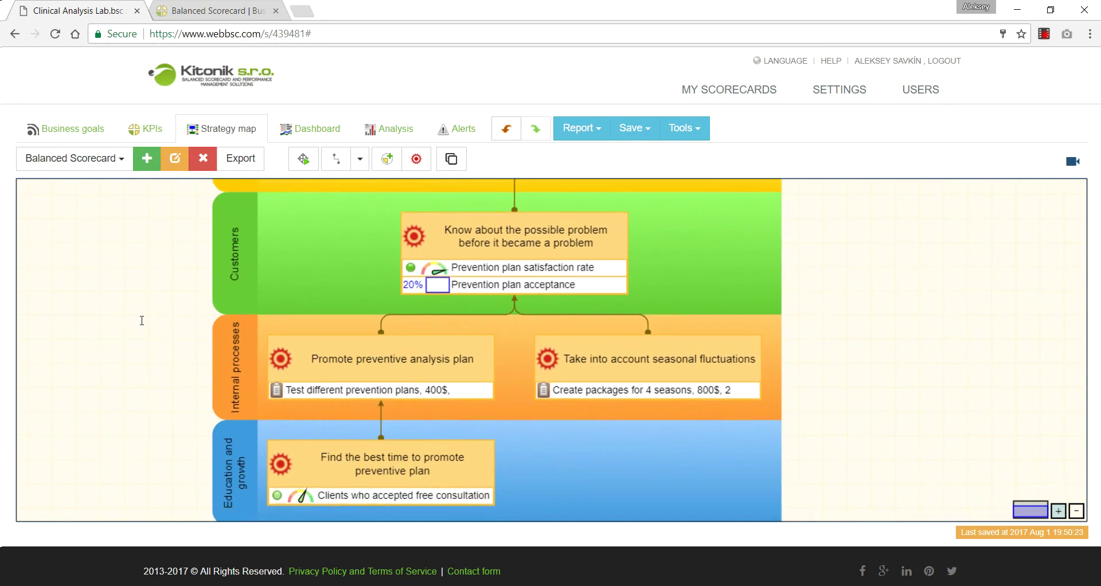
scroll(148, 275, up, 3)
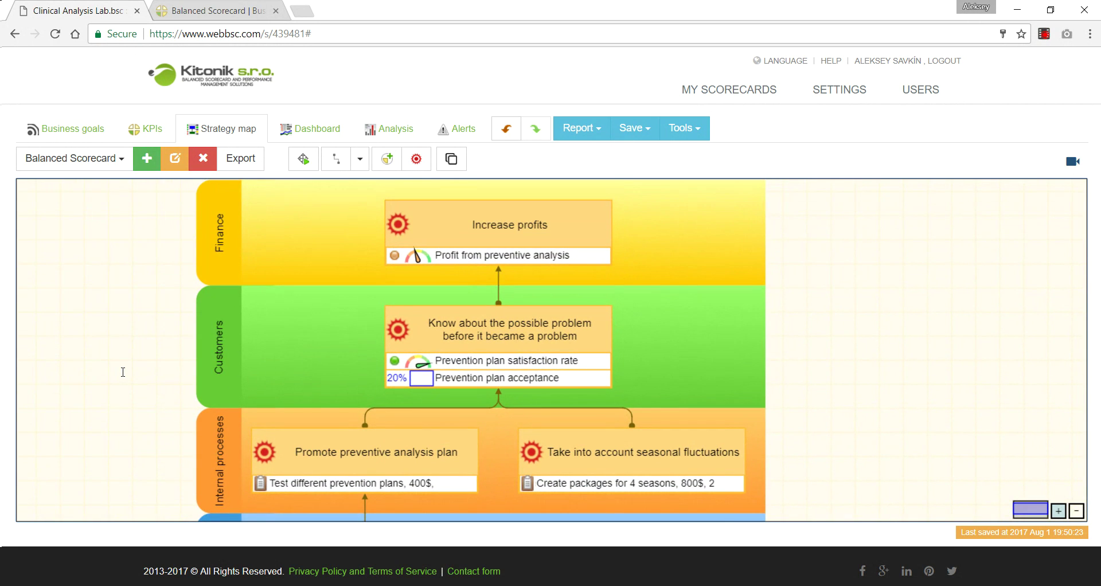
scroll(123, 367, down, 1)
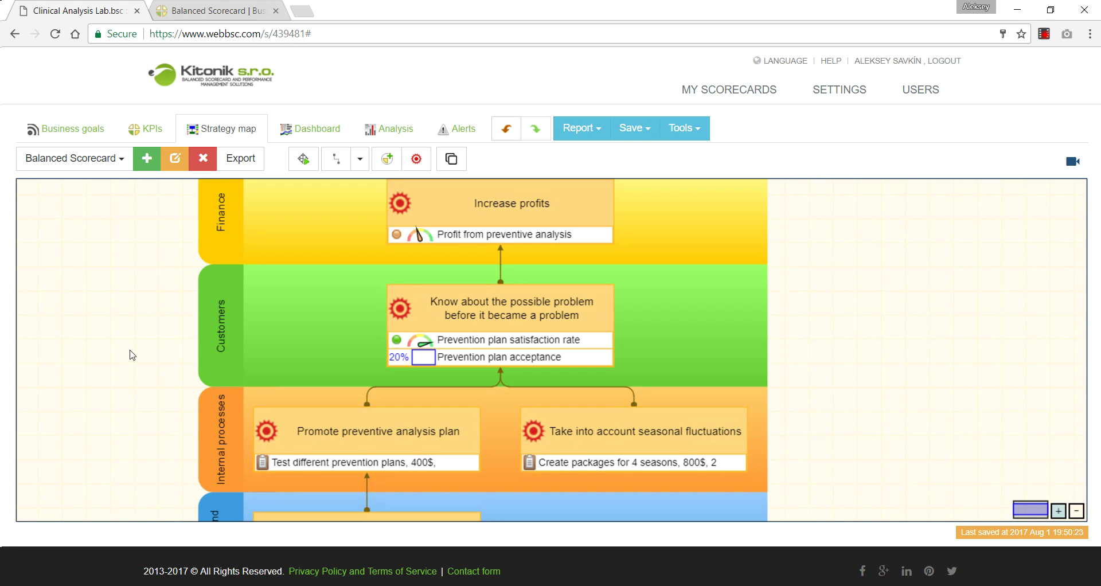
- Try to set the monthly update date of the Prevention plan acceptance indicator to 2017-08-31 and close its values editor
click(148, 129)
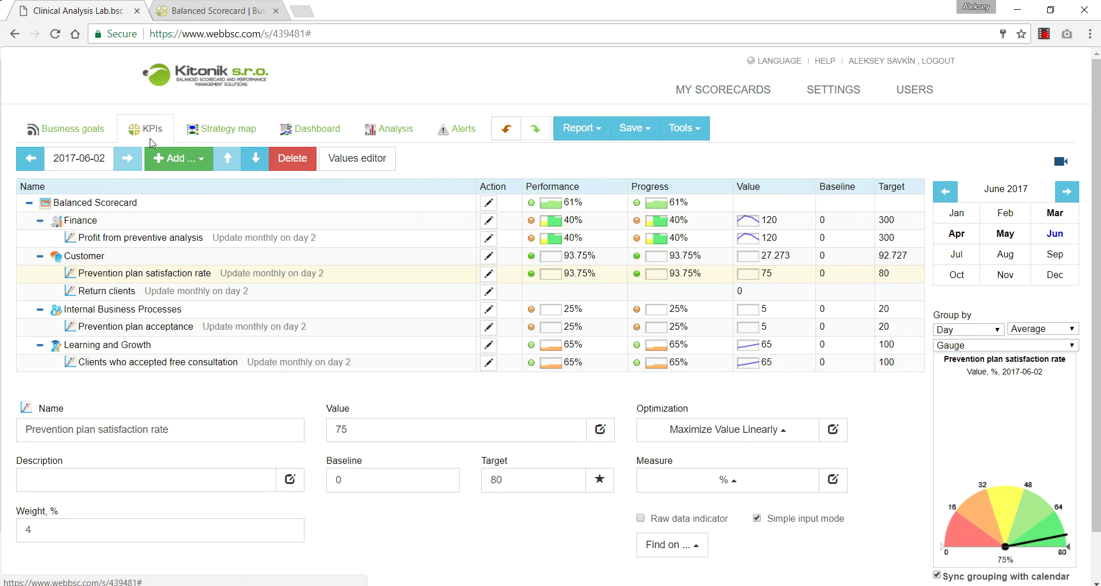
click(146, 328)
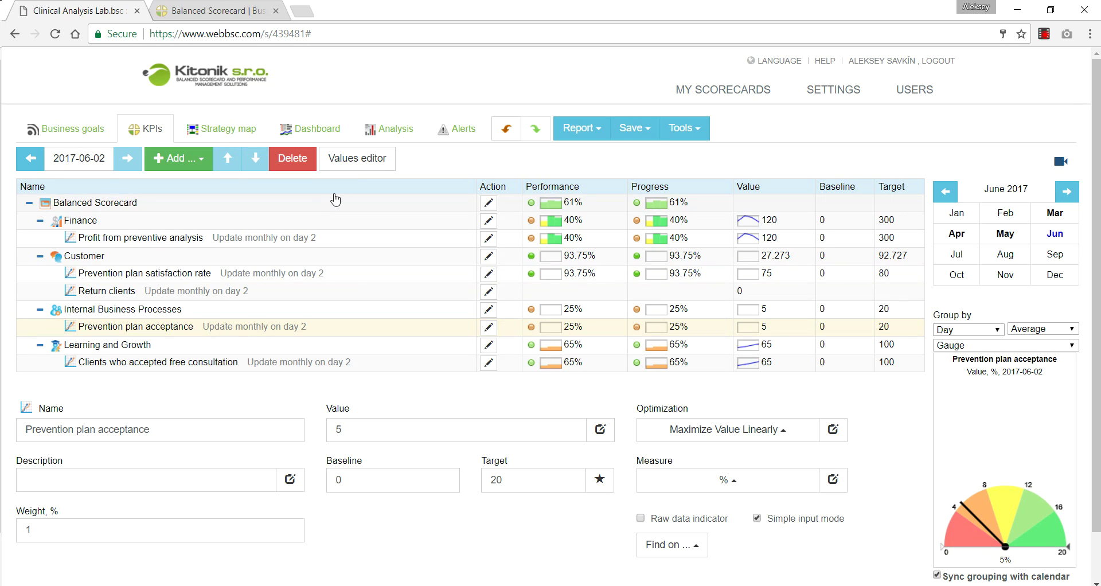
click(354, 163)
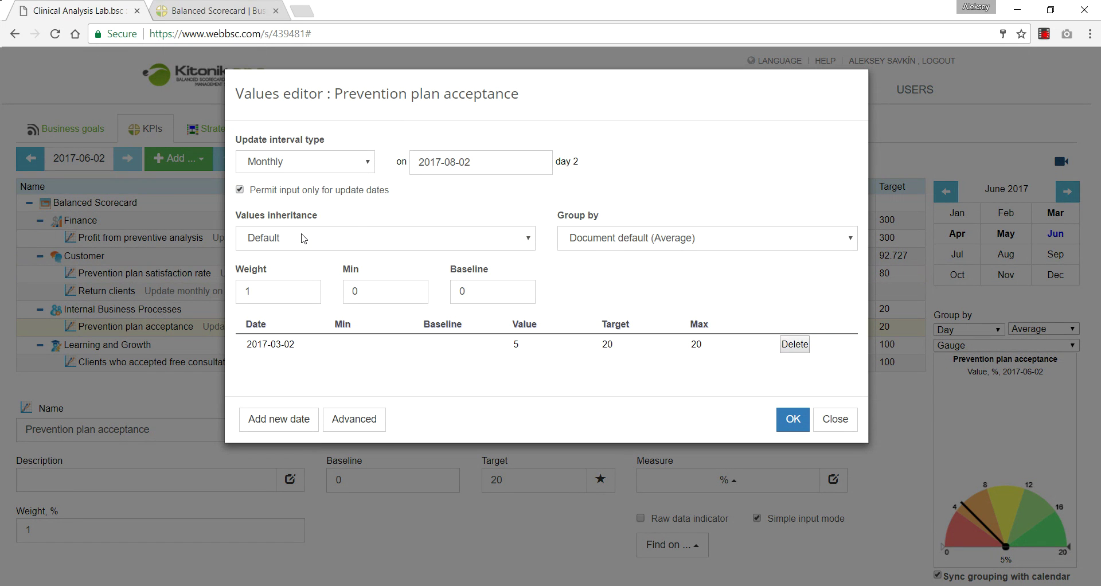
click(312, 170)
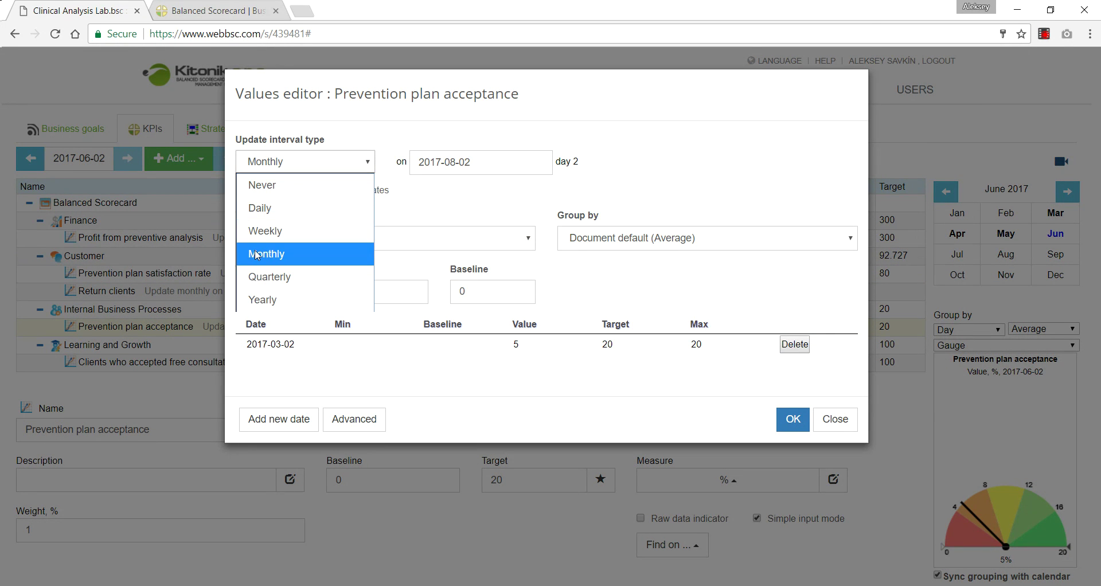
click(493, 160)
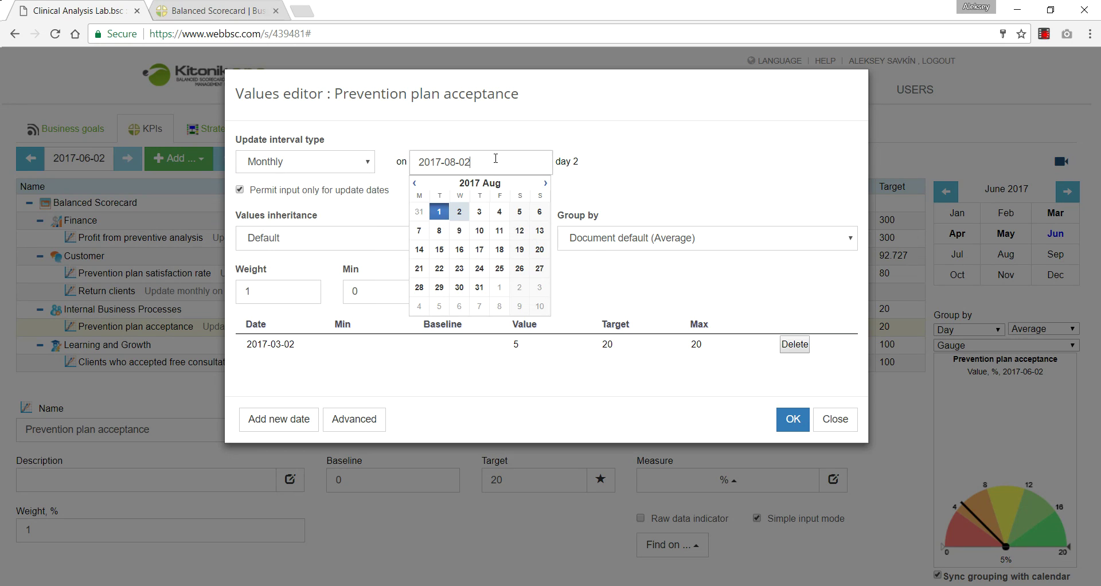
click(480, 287)
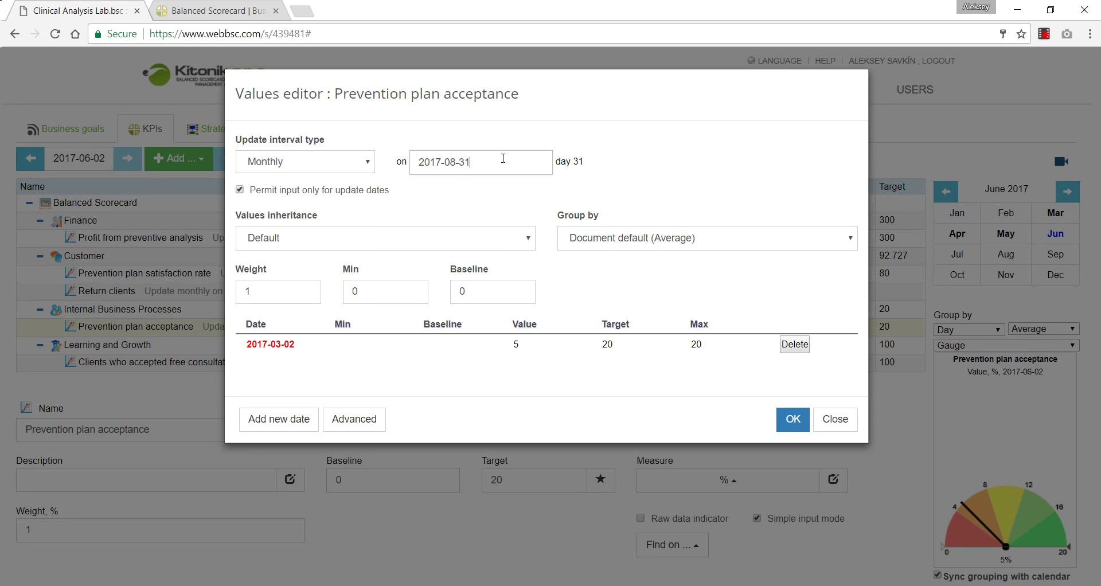
click(786, 419)
click(835, 471)
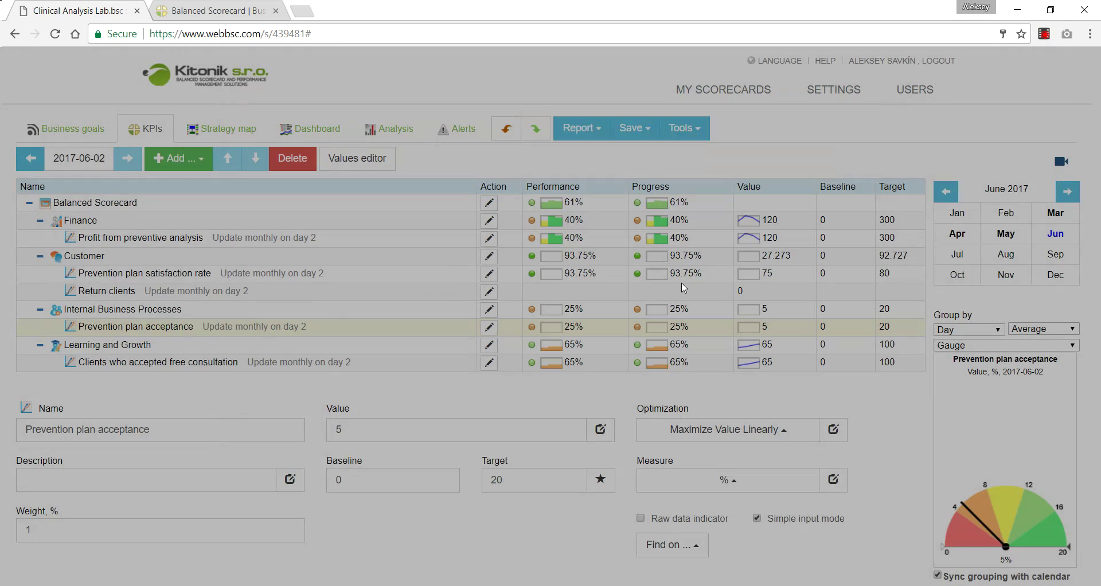
- Start a new alert for the whole document with the Update interval alert type
click(468, 131)
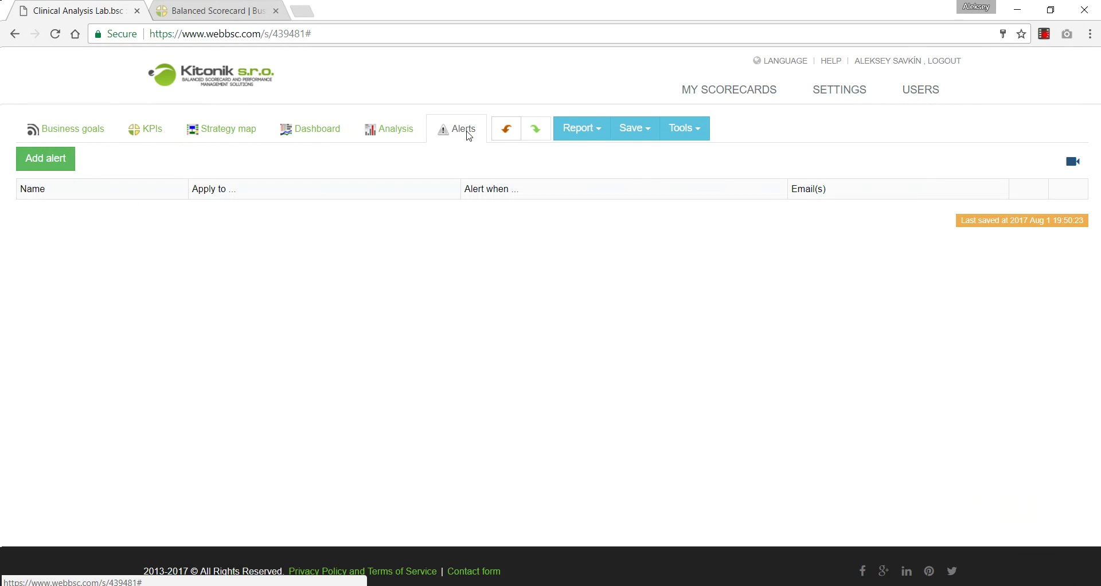
click(62, 164)
click(480, 229)
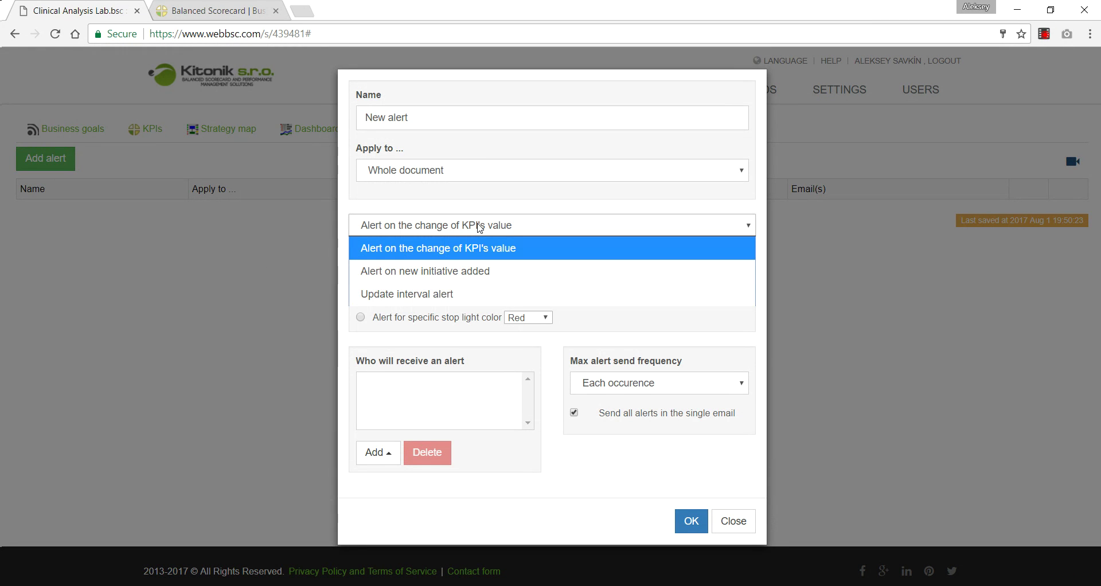
click(451, 294)
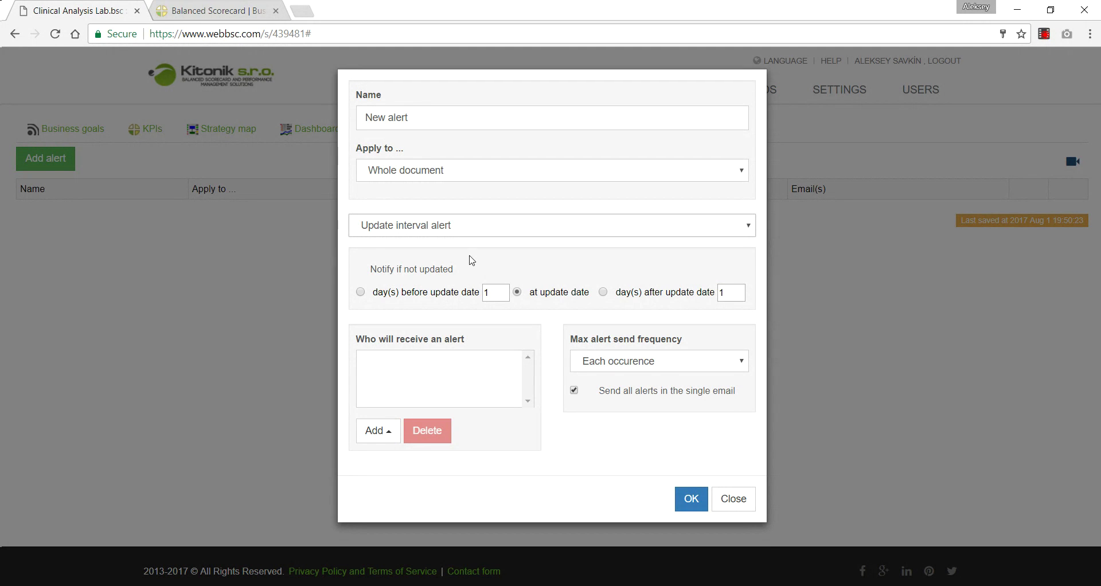
- Have the alert notify a chosen recipient's e-mail 3 days before the update date if values are not updated, and save it
click(361, 294)
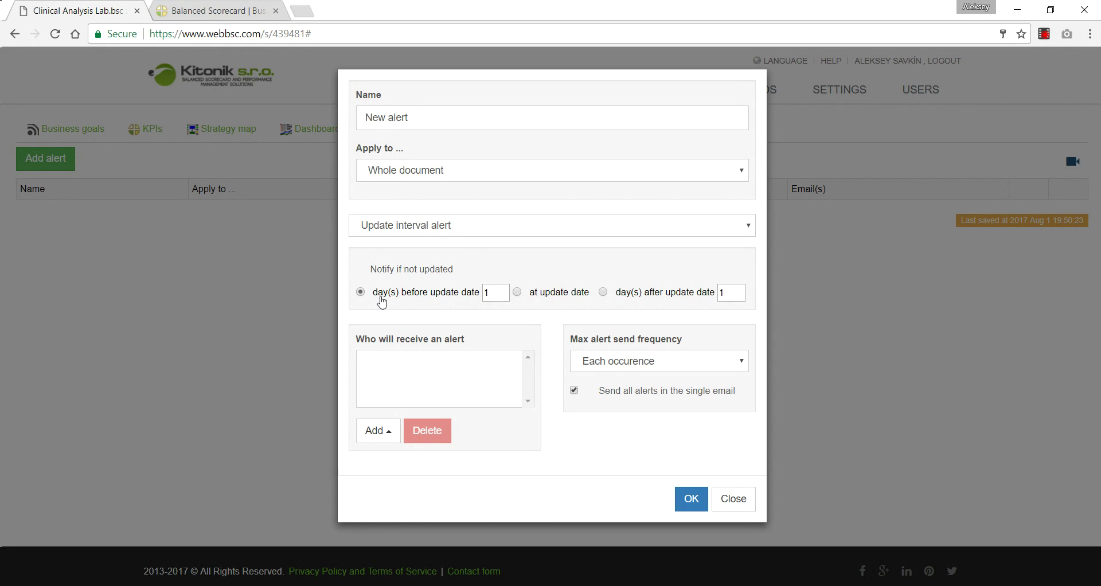
drag(498, 297, 471, 300)
text(3)
click(383, 435)
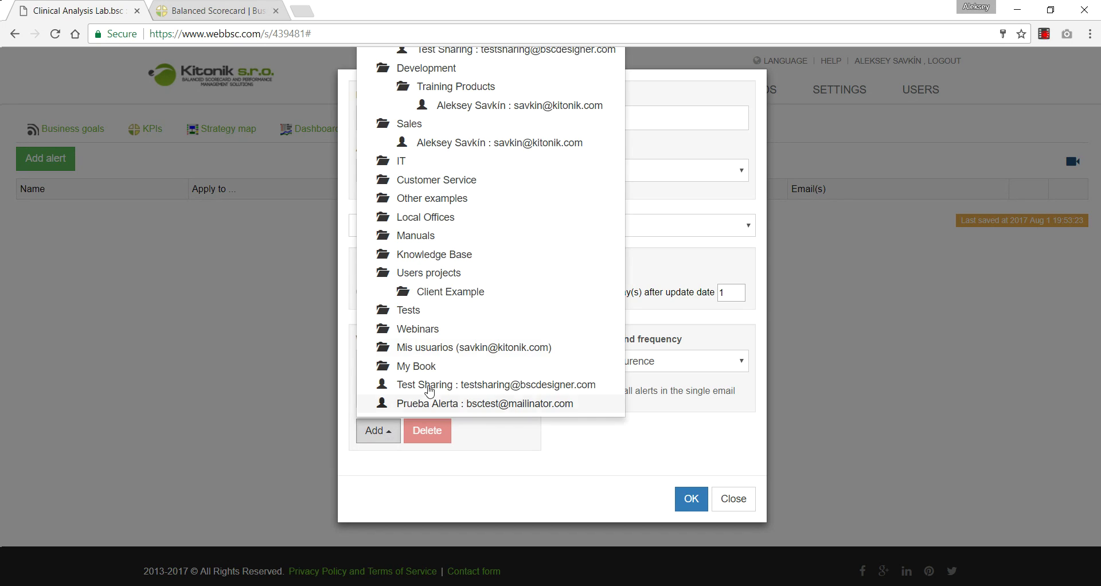
click(539, 120)
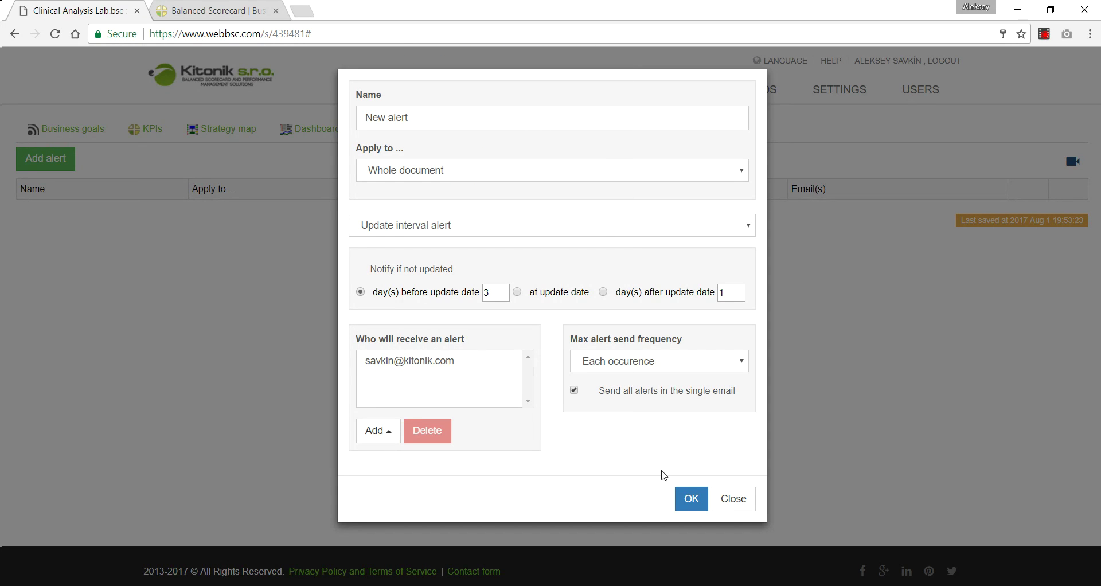
click(692, 499)
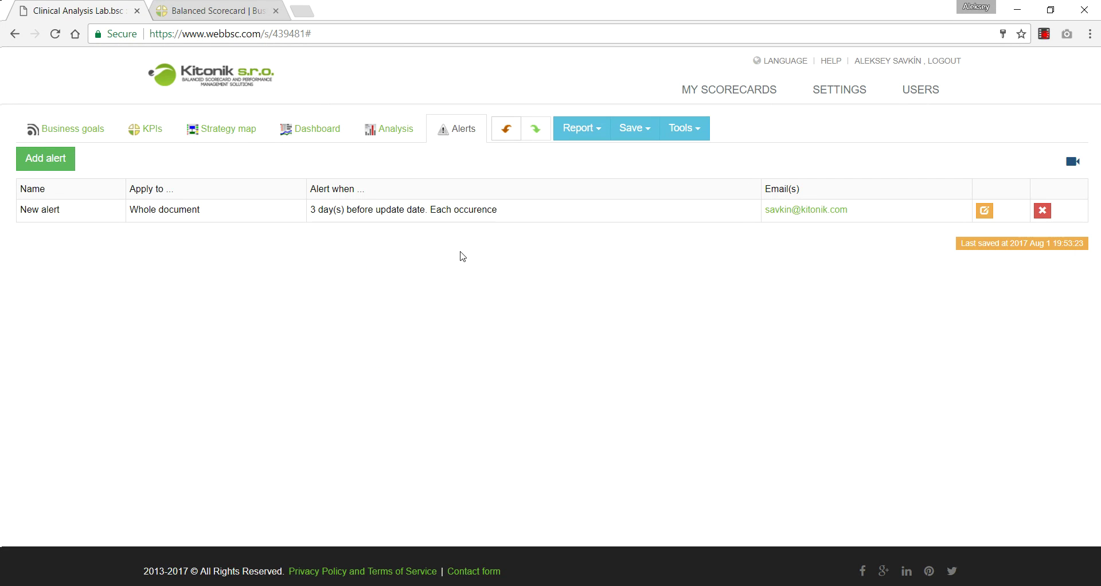
- Return to the strategy map section and add a new blank strategy map
click(230, 137)
click(169, 134)
click(200, 138)
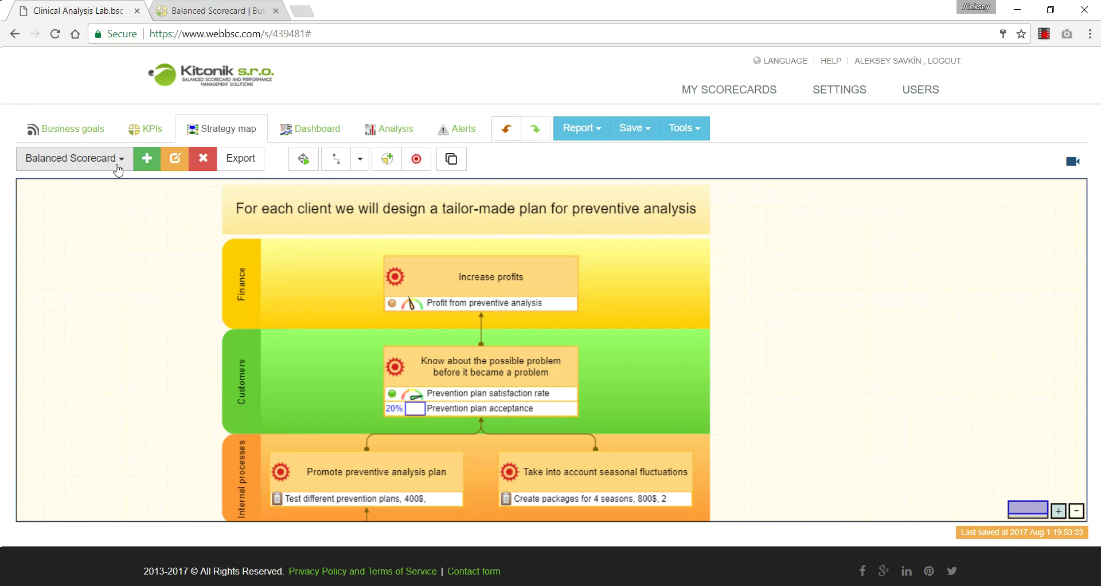
click(147, 162)
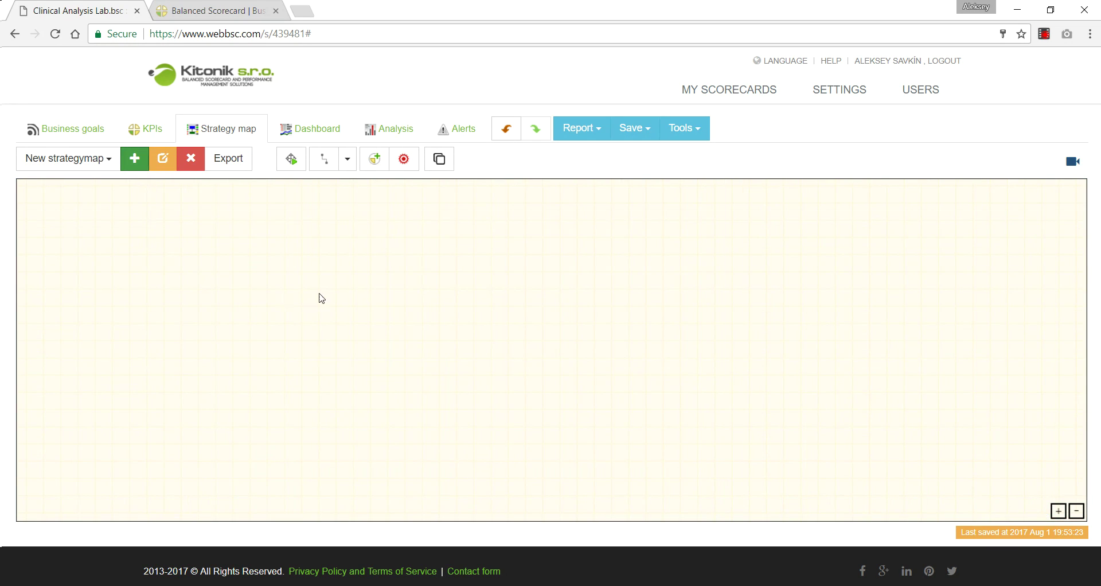
- Place two rectangles on the new strategy map, the second below and to the right of the first
click(346, 162)
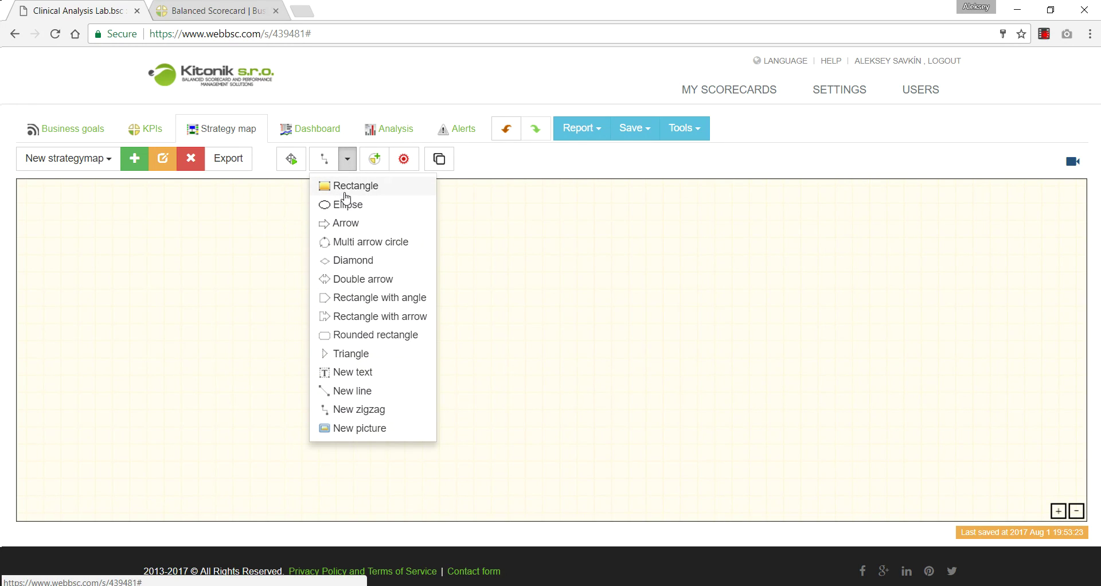
click(350, 185)
click(218, 254)
click(326, 175)
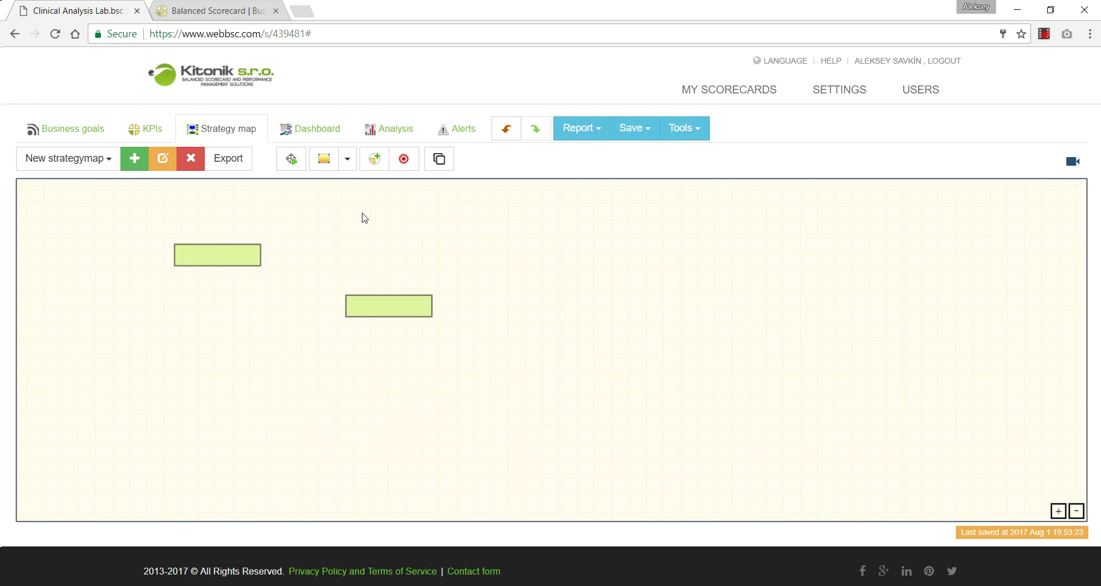
- Connect the first rectangle's right side to the second rectangle's upper edge with a zigzag line
click(347, 161)
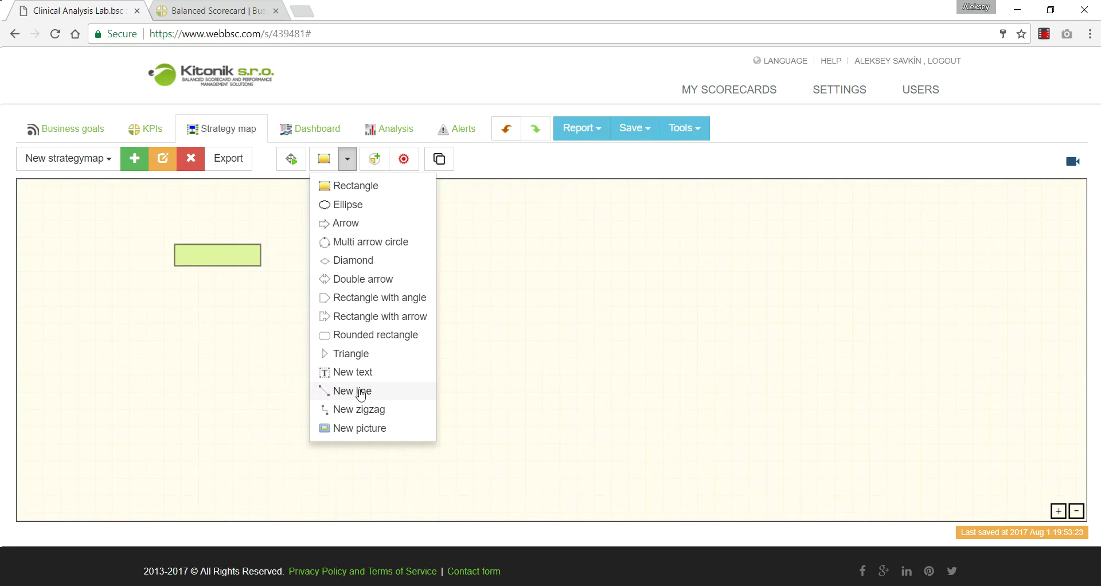
click(313, 410)
click(264, 262)
drag(264, 262, 389, 294)
click(359, 358)
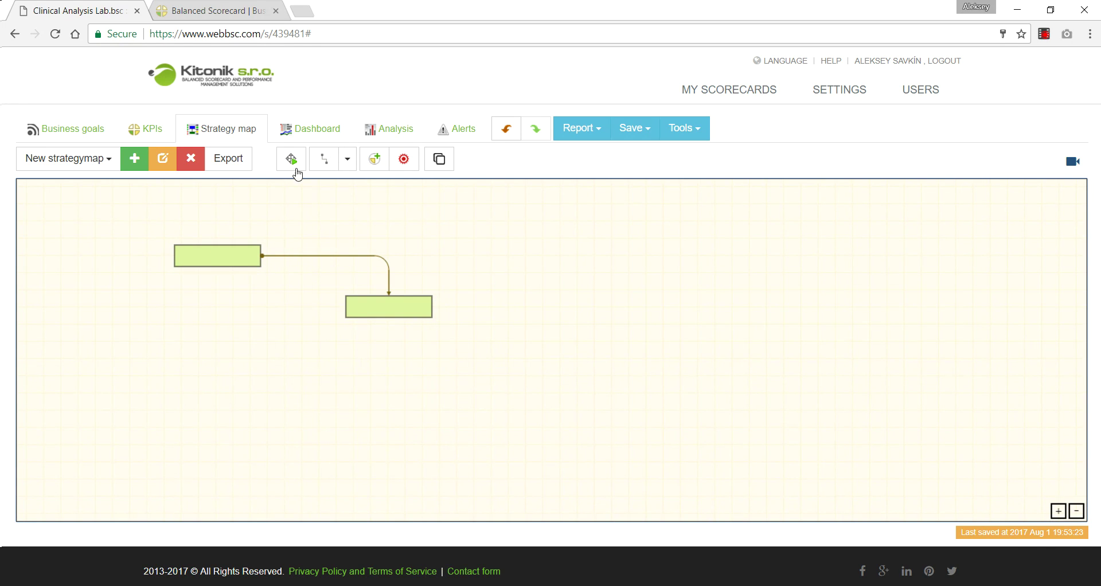
- Add a third rectangle on the map below the two connected ones
click(348, 166)
click(336, 187)
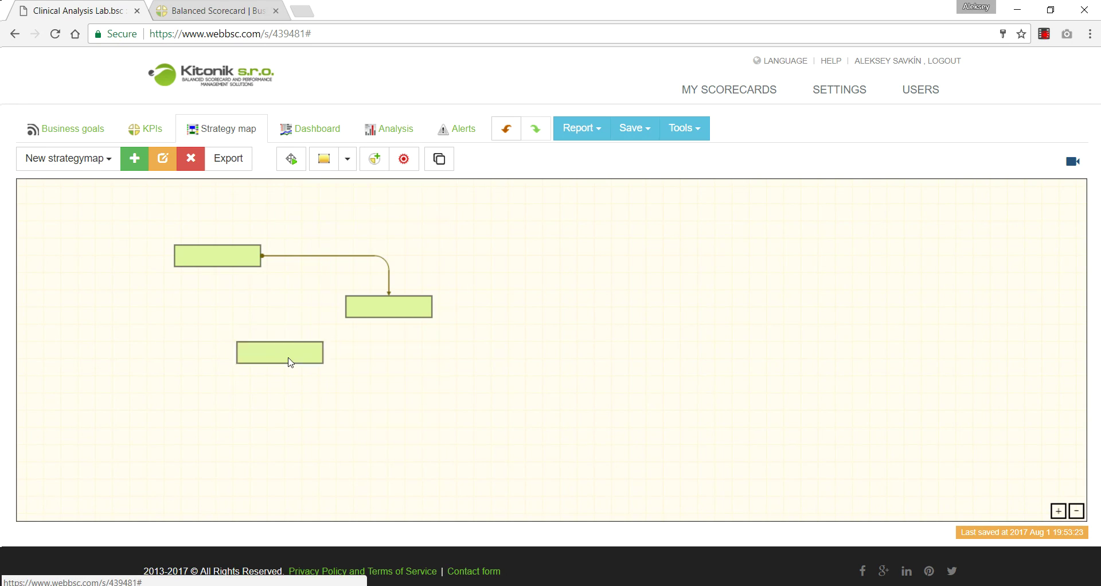
click(350, 381)
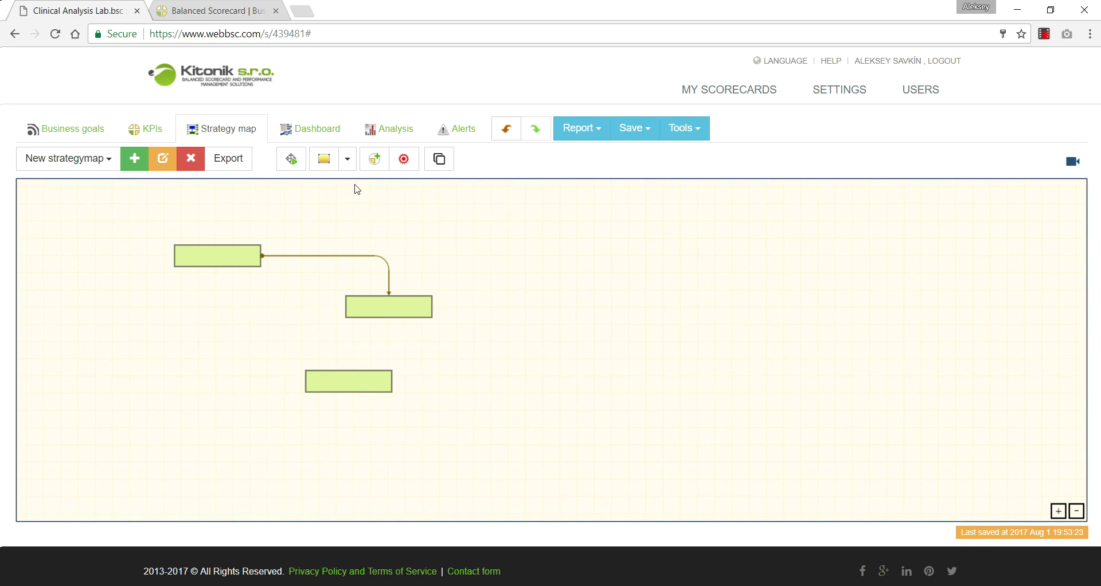
- Insert the existing KPI Prevention plan acceptance beside the third rectangle and reduce the height of its box
click(375, 159)
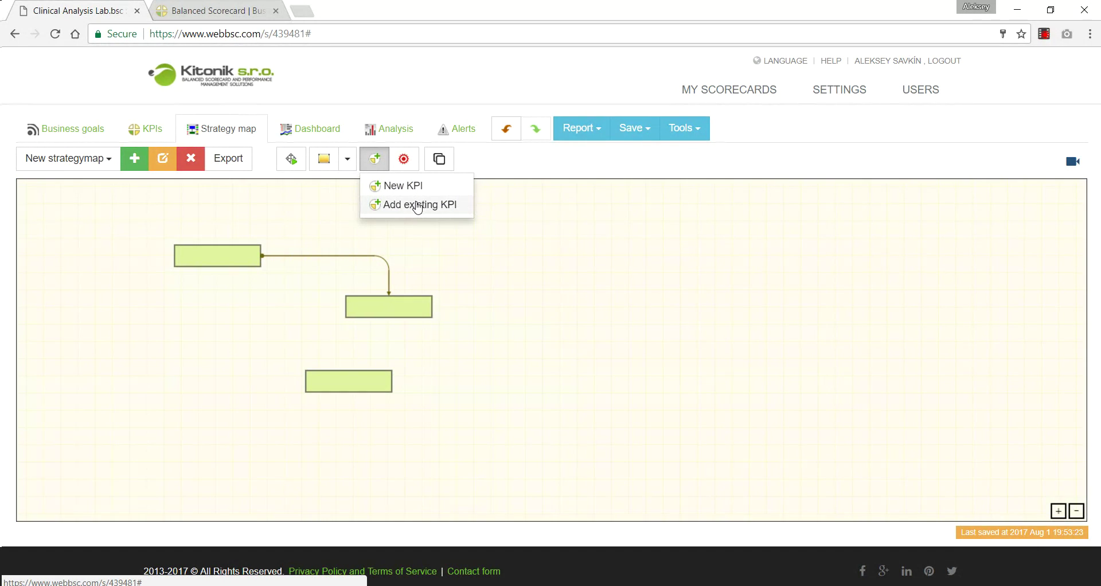
click(417, 206)
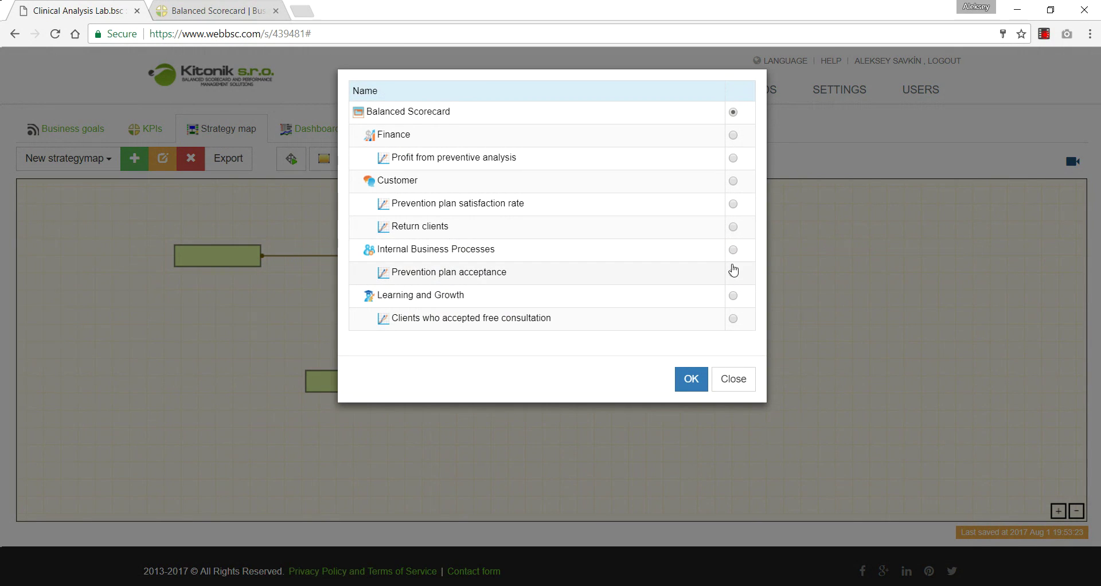
click(733, 273)
click(691, 378)
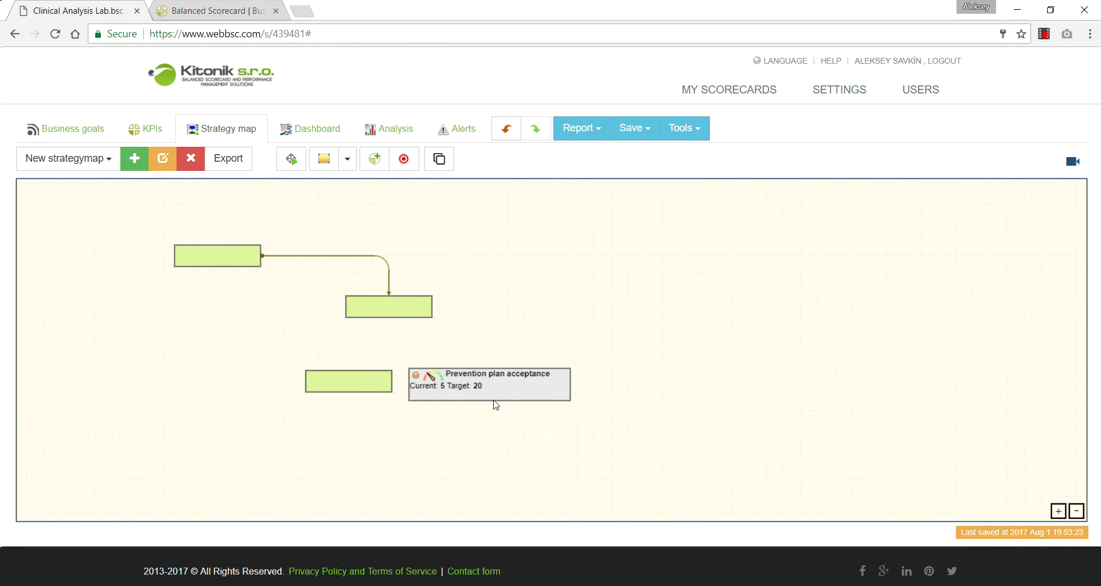
click(491, 401)
click(465, 429)
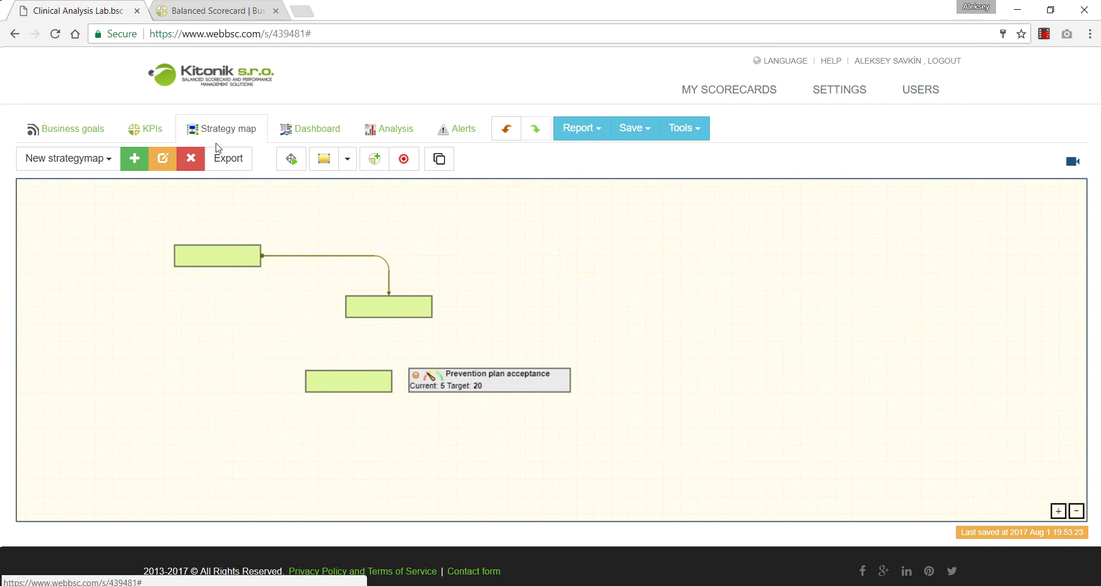
- Switch back to the Balanced Scorecard strategy map and look over its perspectives, goals and connections
click(106, 159)
click(93, 184)
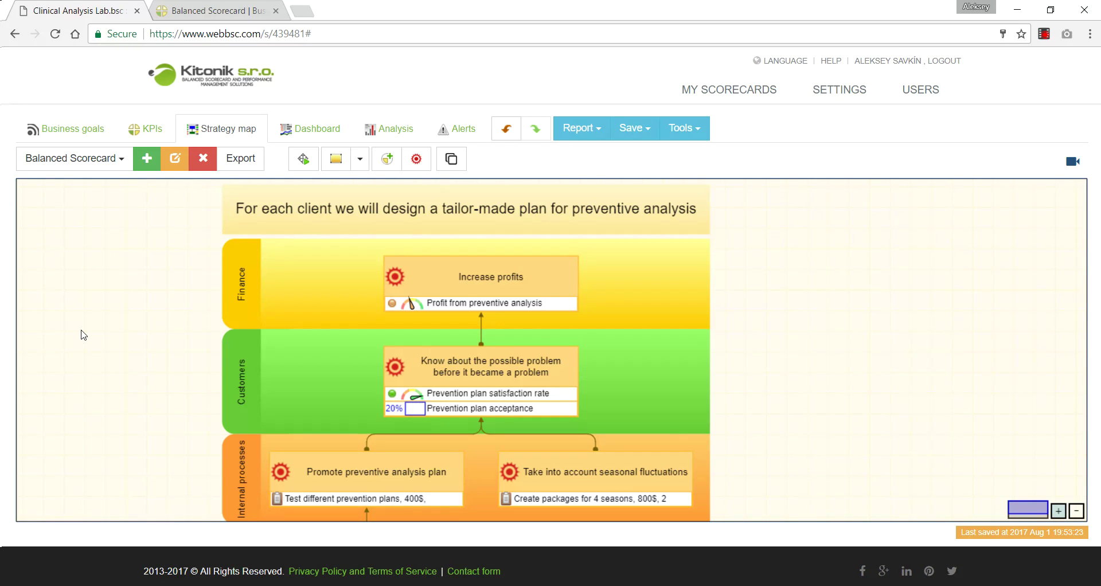
scroll(109, 330, down, 2)
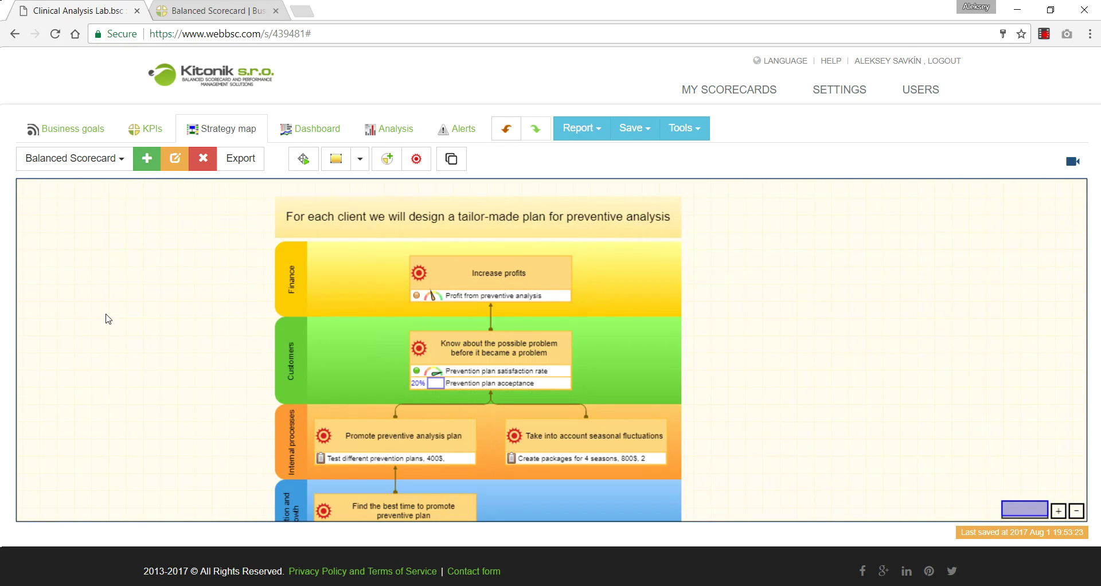
scroll(109, 319, up, 1)
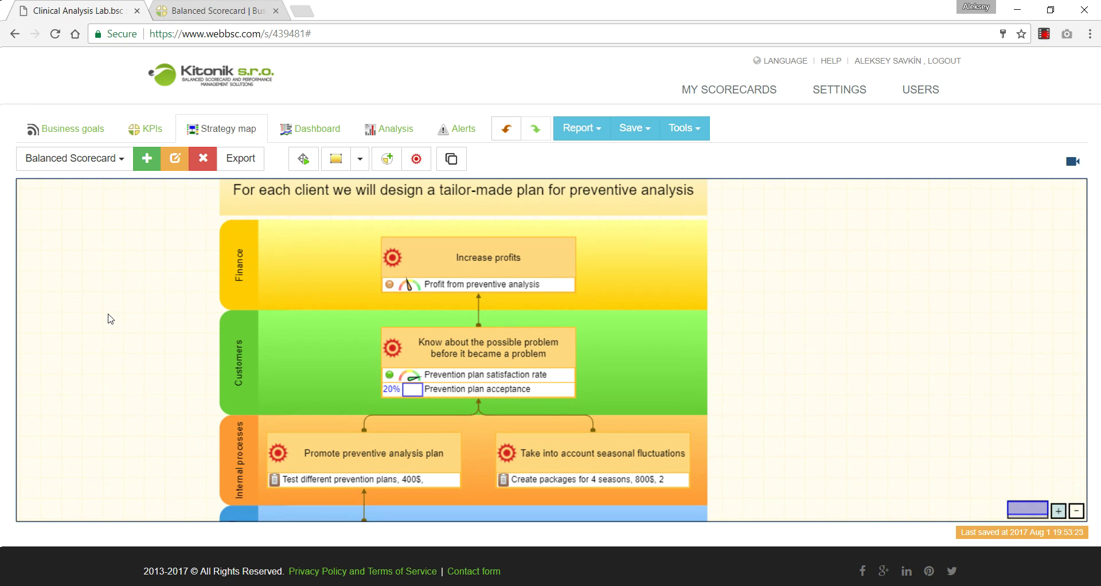
drag(123, 369, 104, 279)
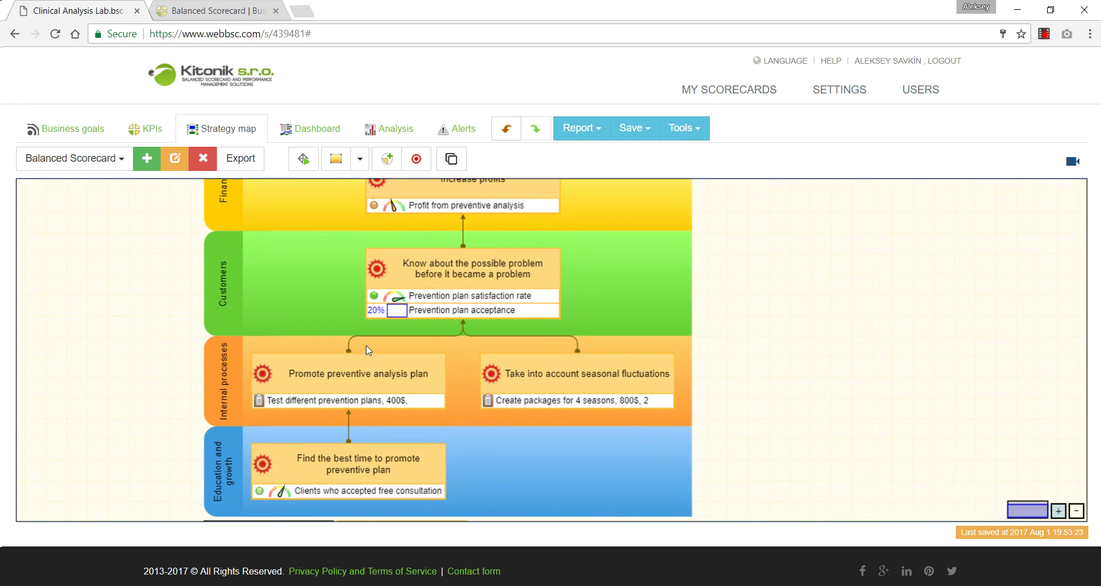
drag(720, 255, 722, 332)
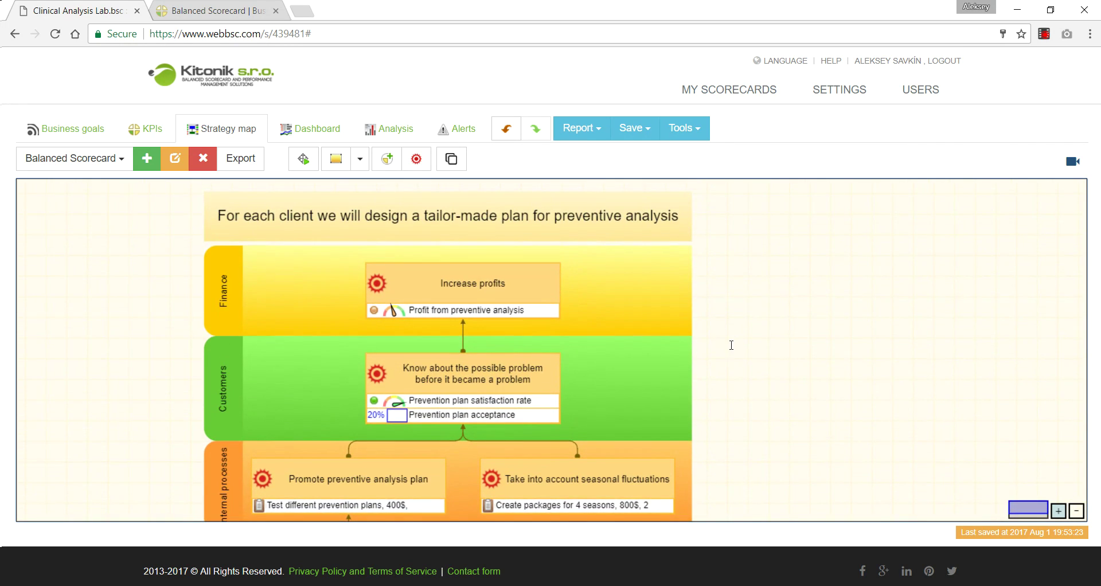